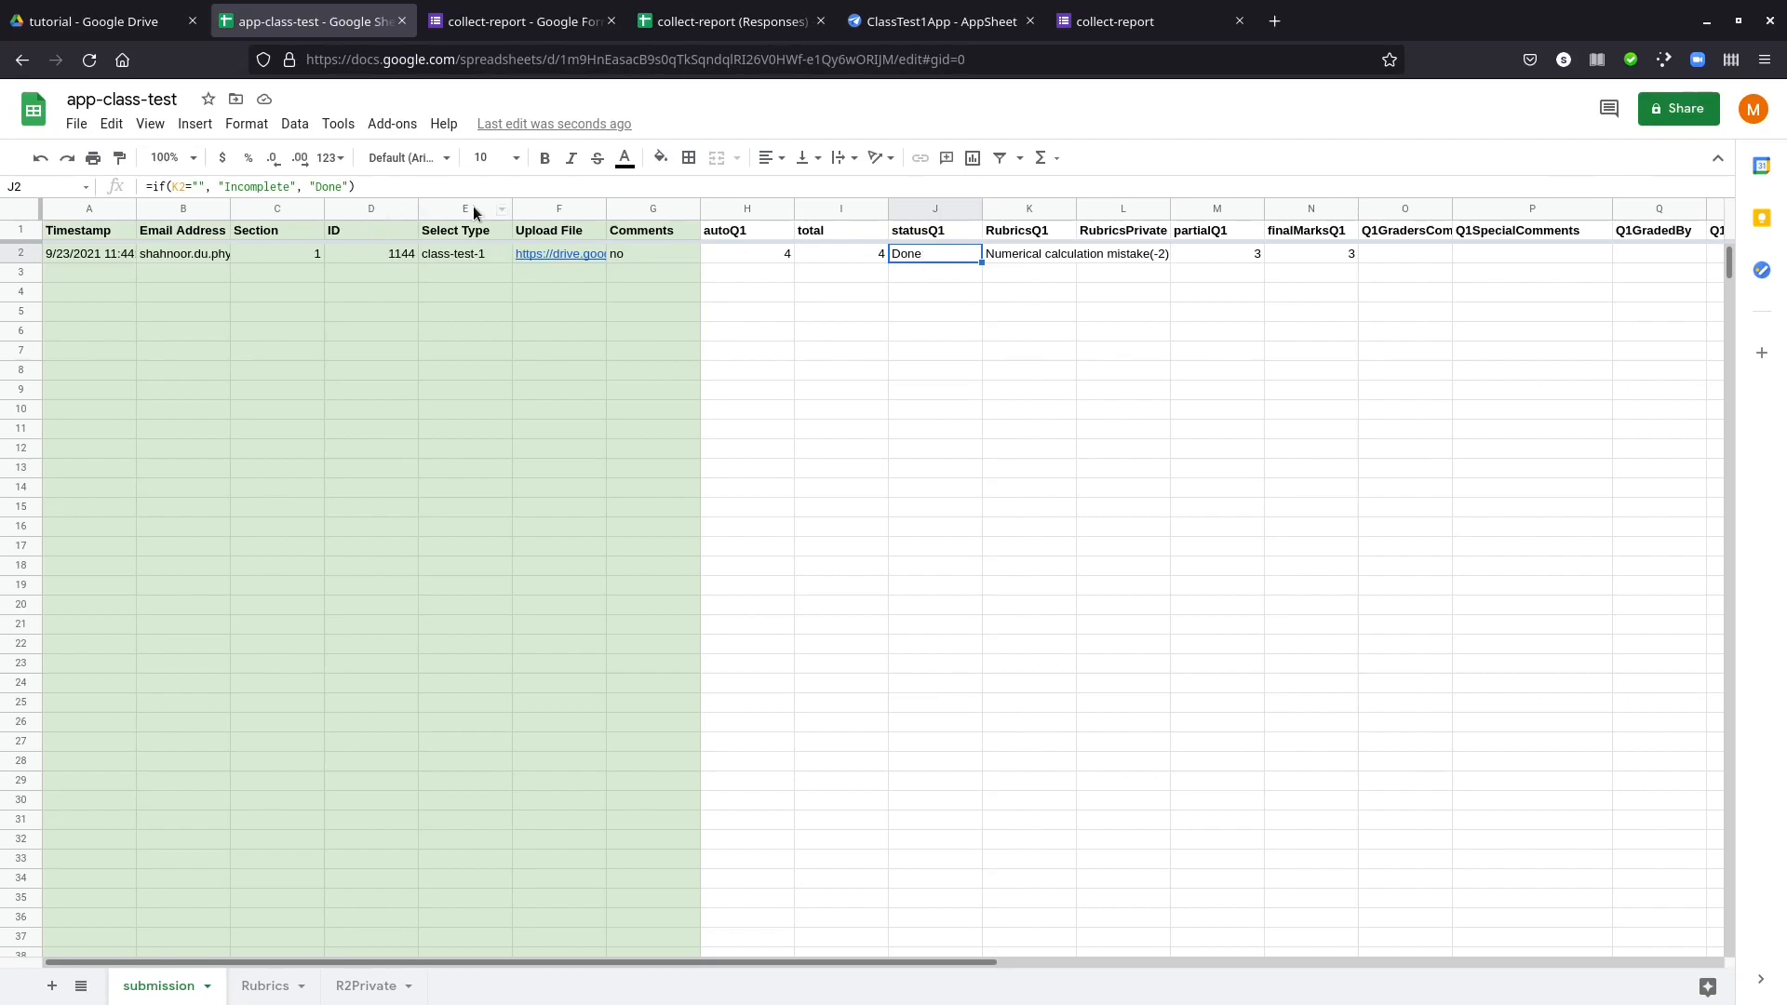
- Clear the RubricsQ1 value in row 2 of the submission sheet and check the statusQ1 formula in the same row
click(1000, 260)
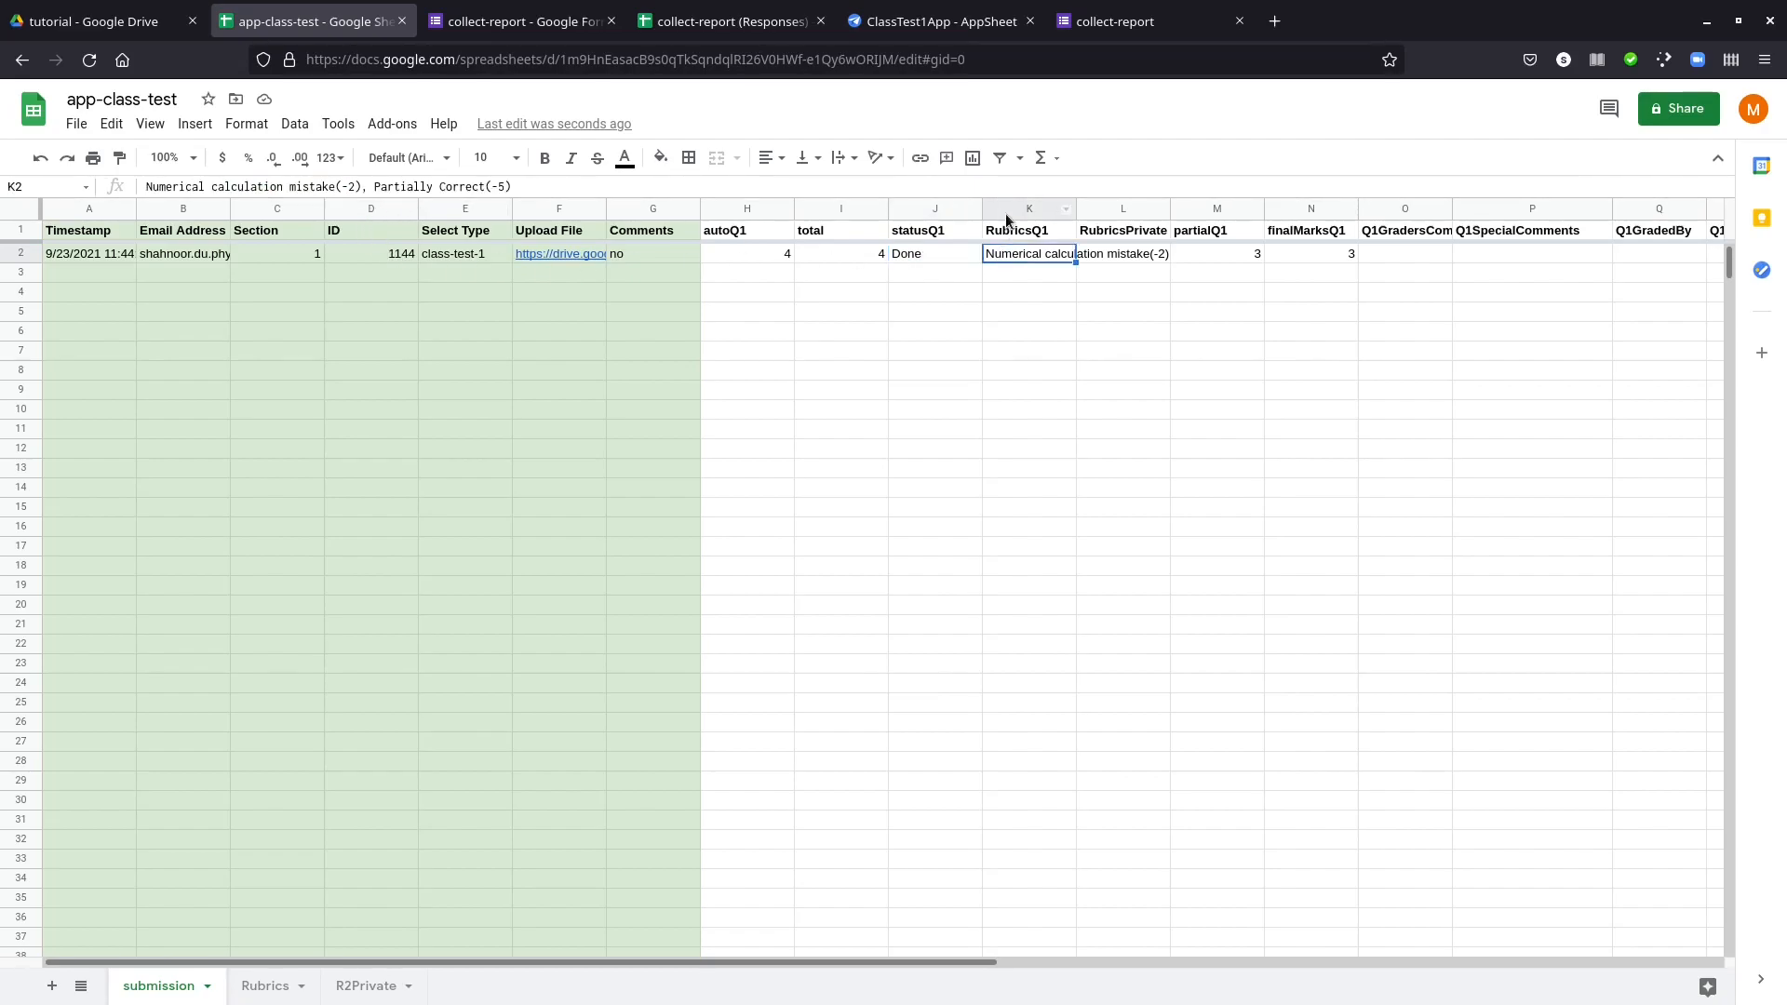
click(916, 262)
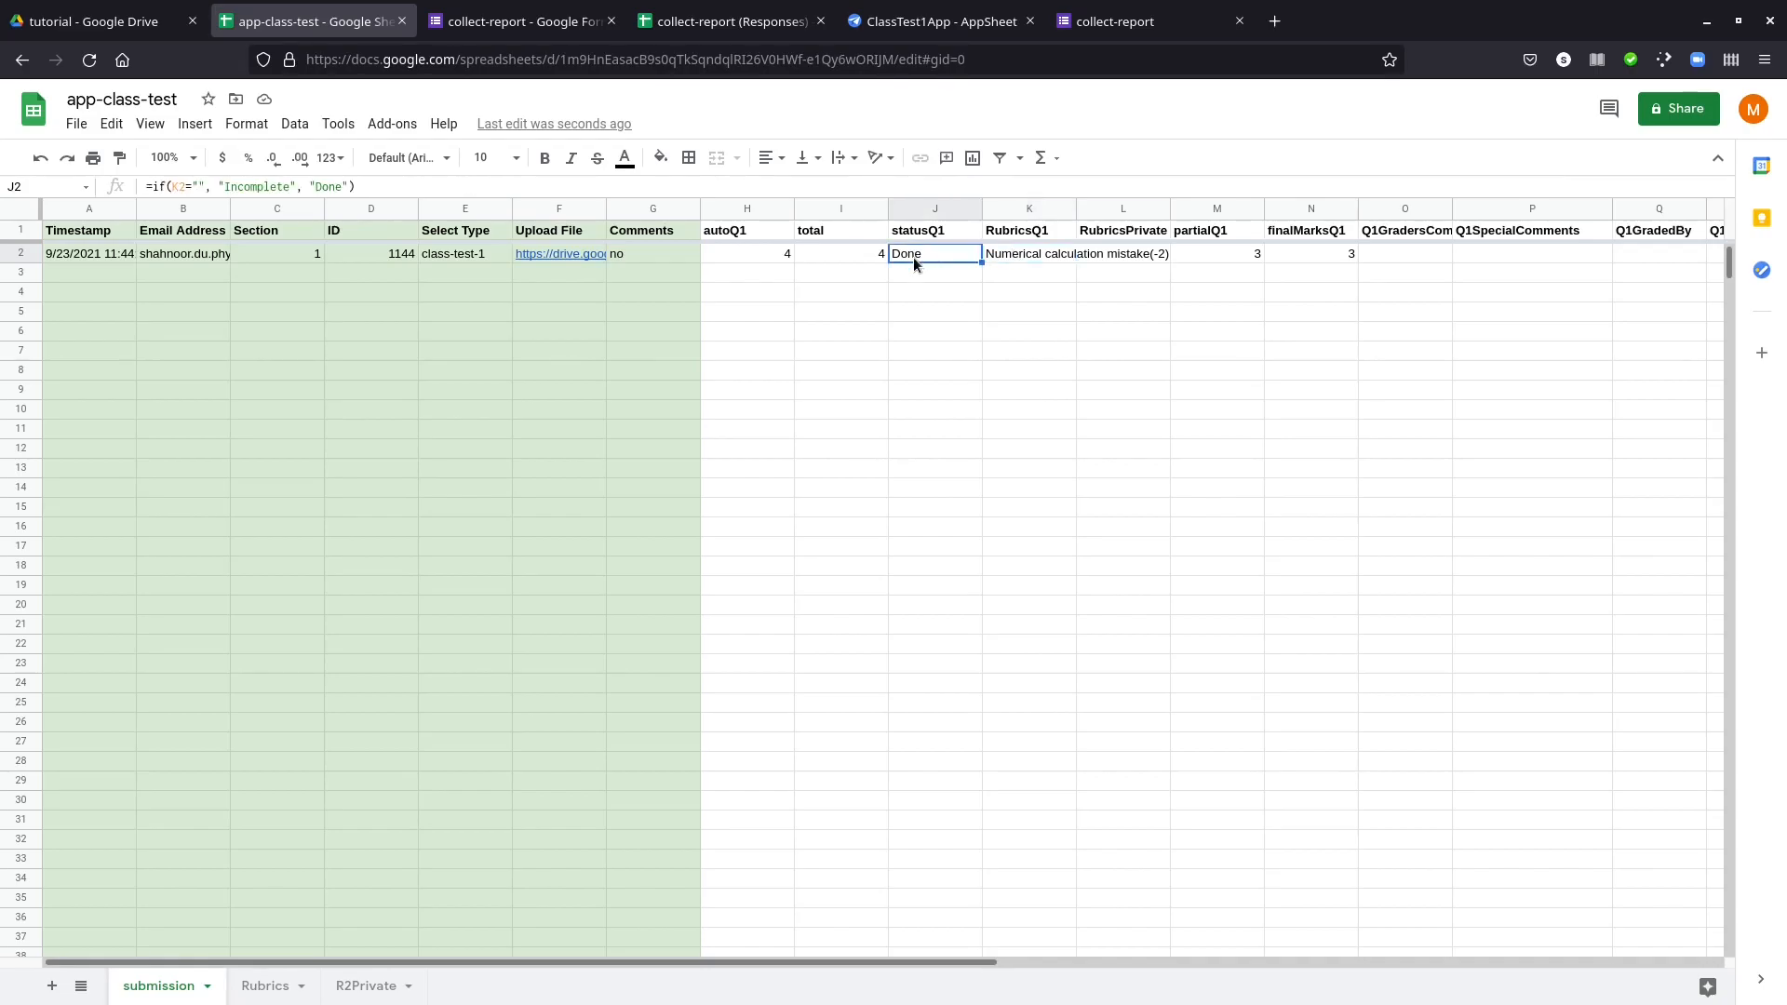
click(1002, 254)
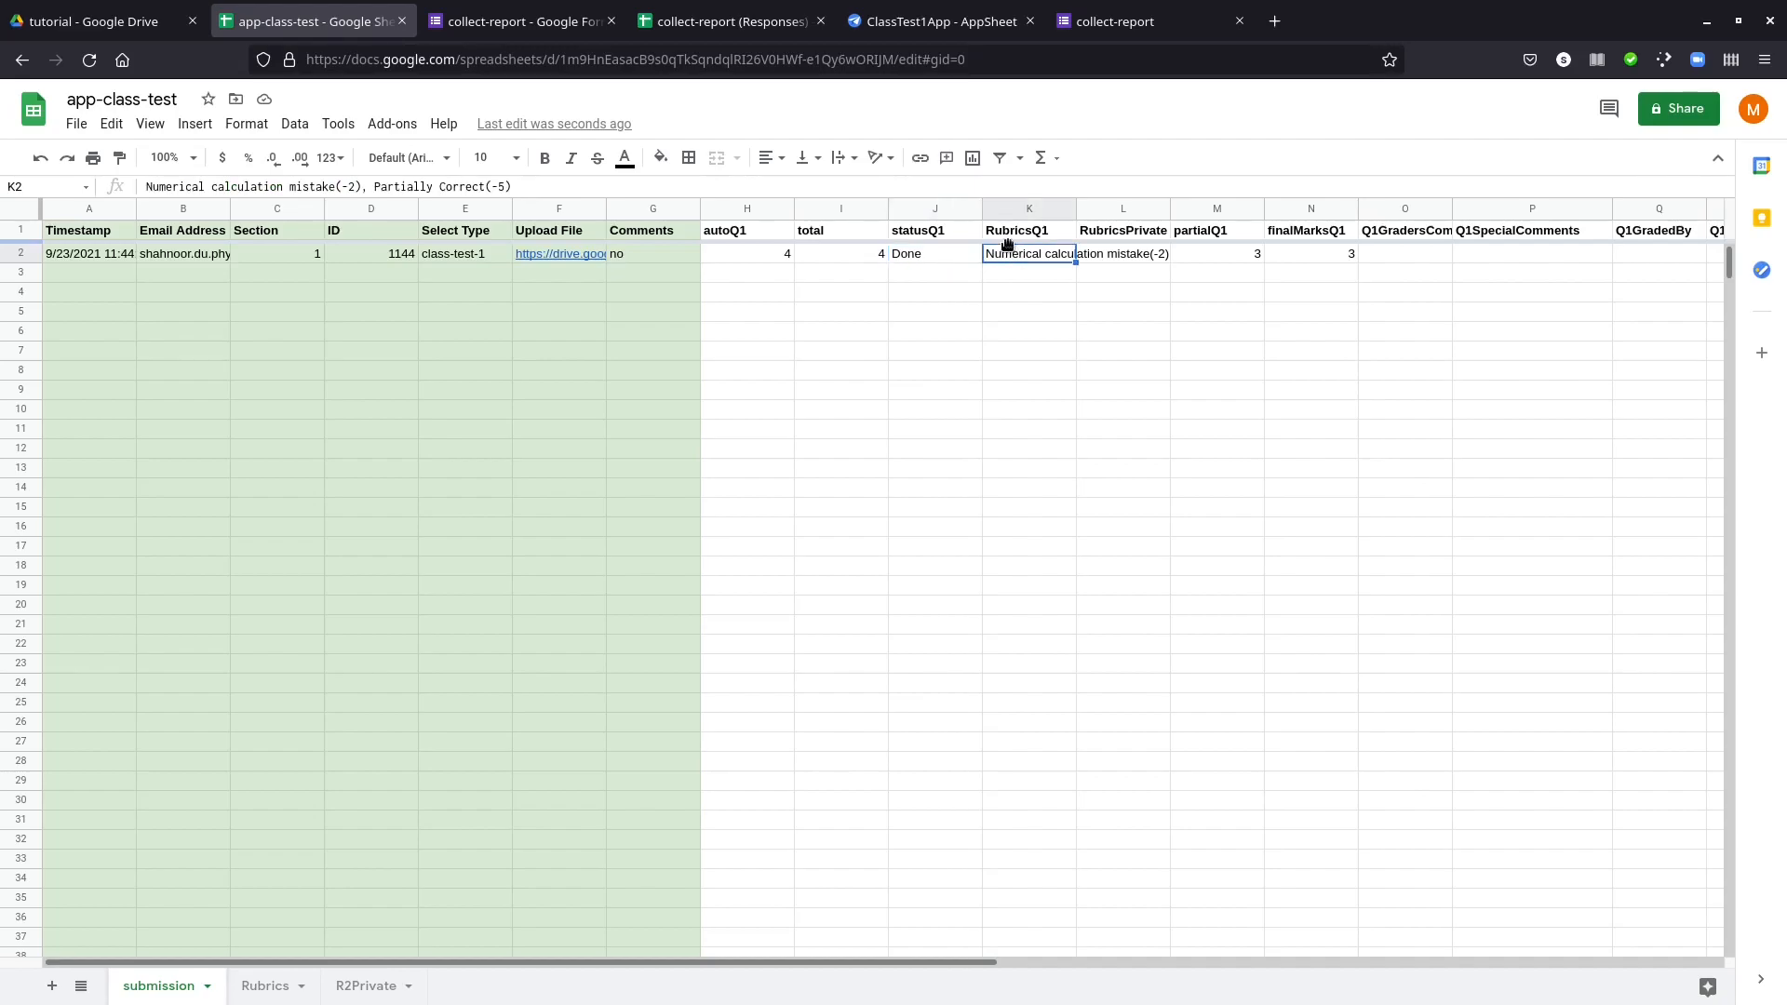
key(Delete)
click(934, 258)
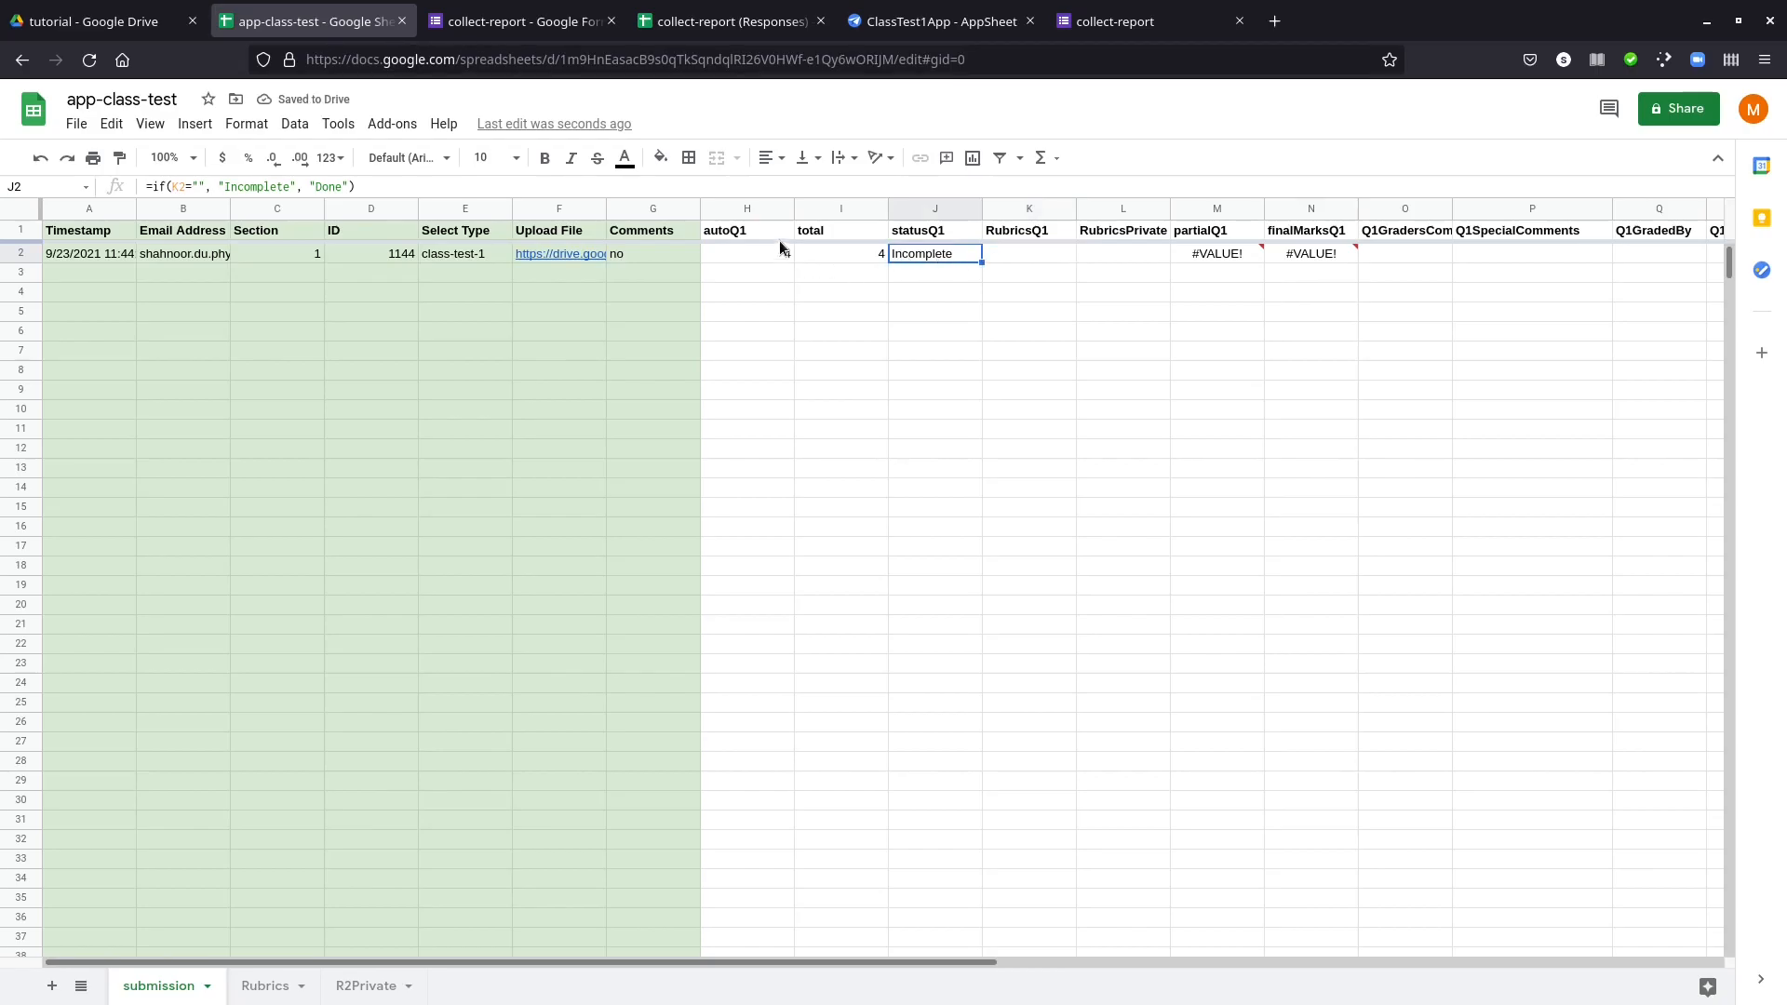
- Switch to the ClassTest1App editor in AppSheet and open the Graded slice's row filter condition in the Expression Assistant
click(969, 14)
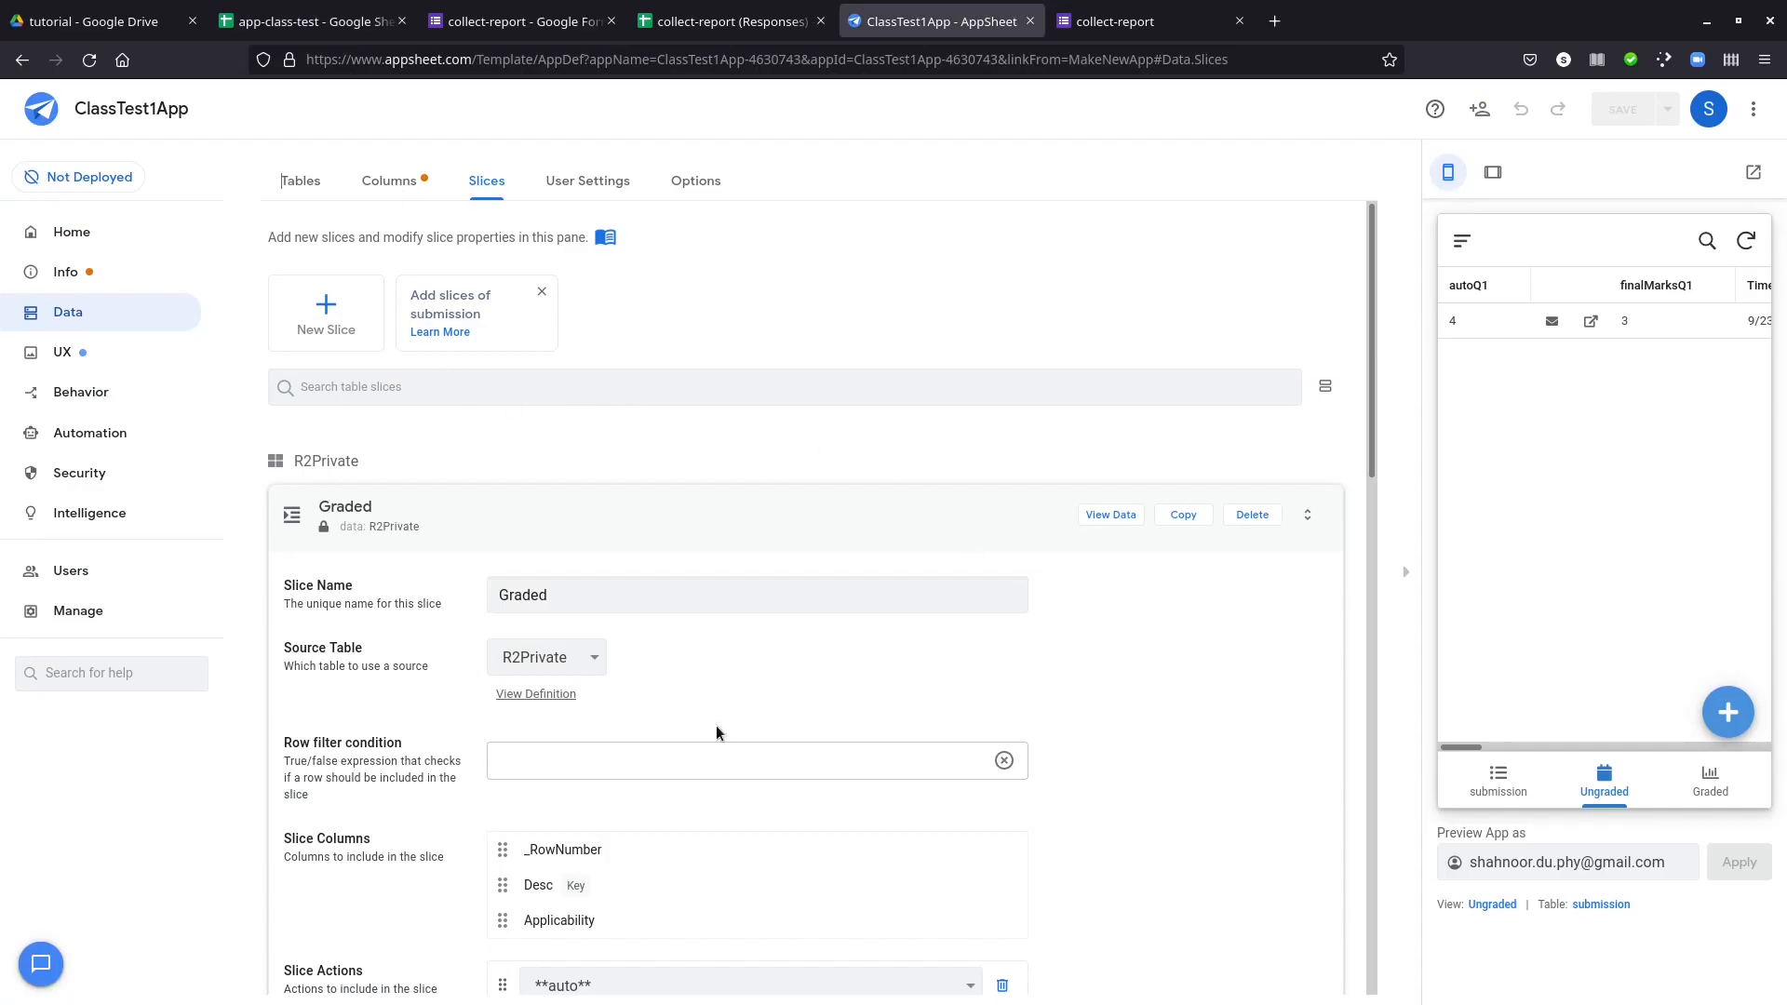
click(664, 767)
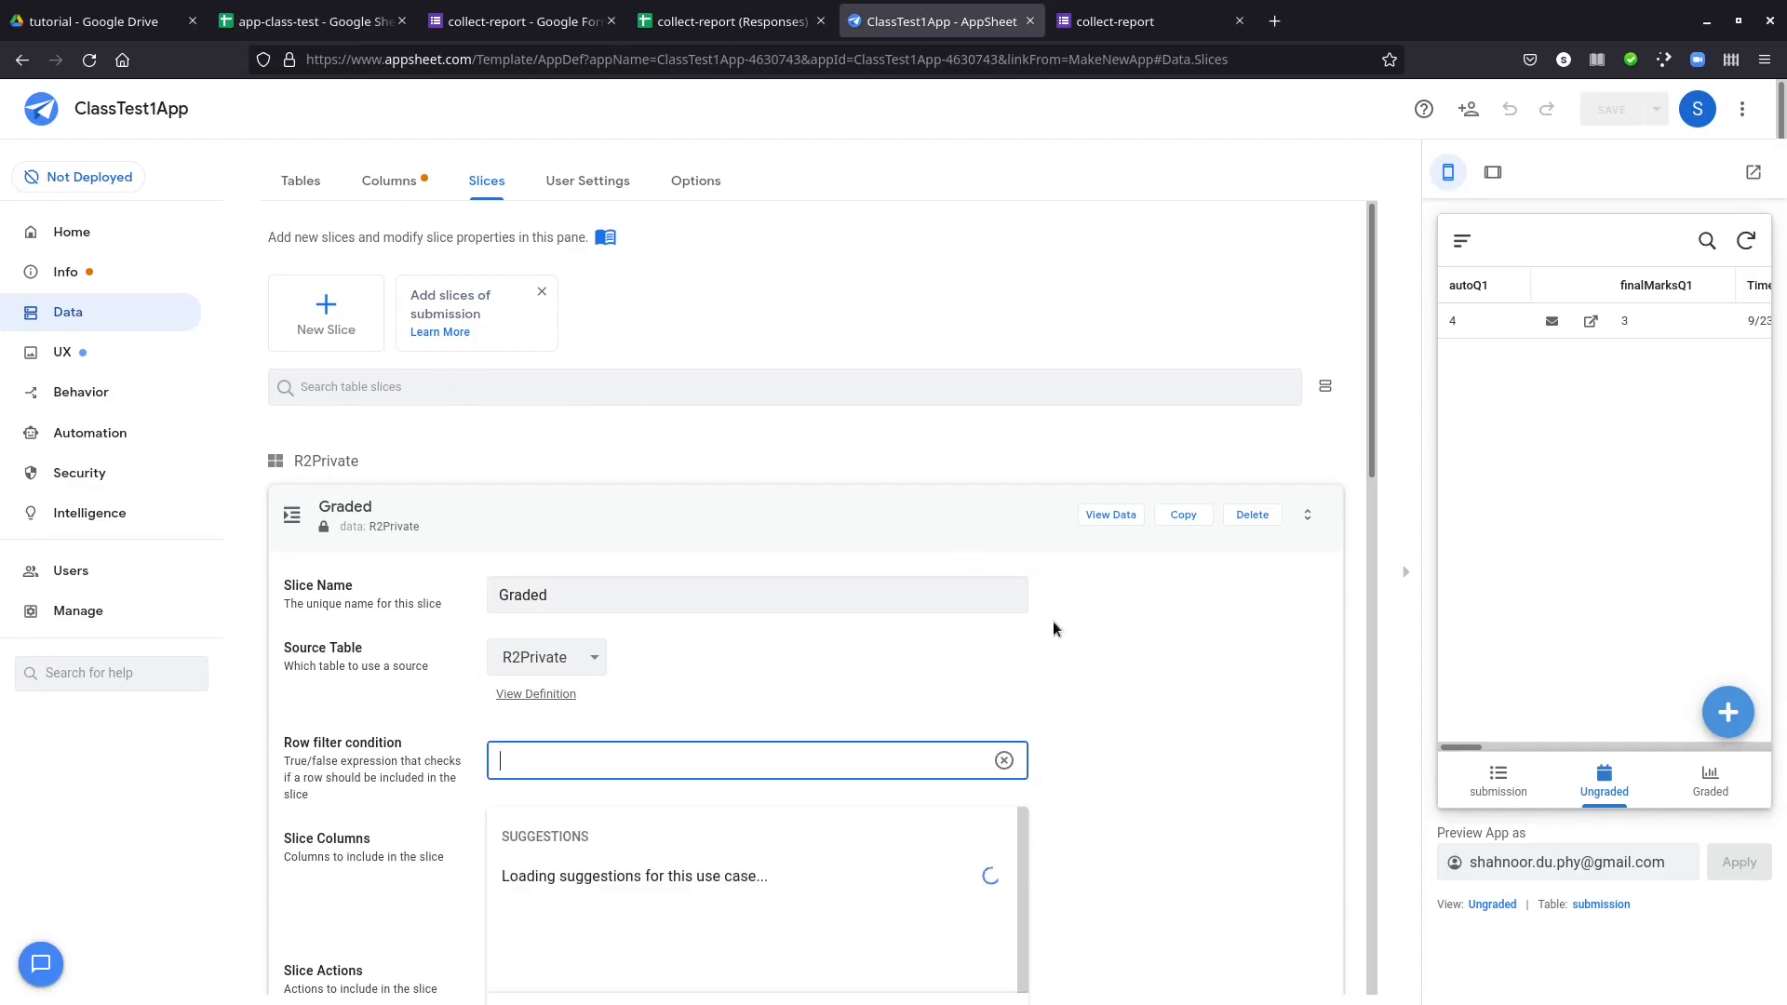
scroll(1070, 609, down, 2)
click(886, 570)
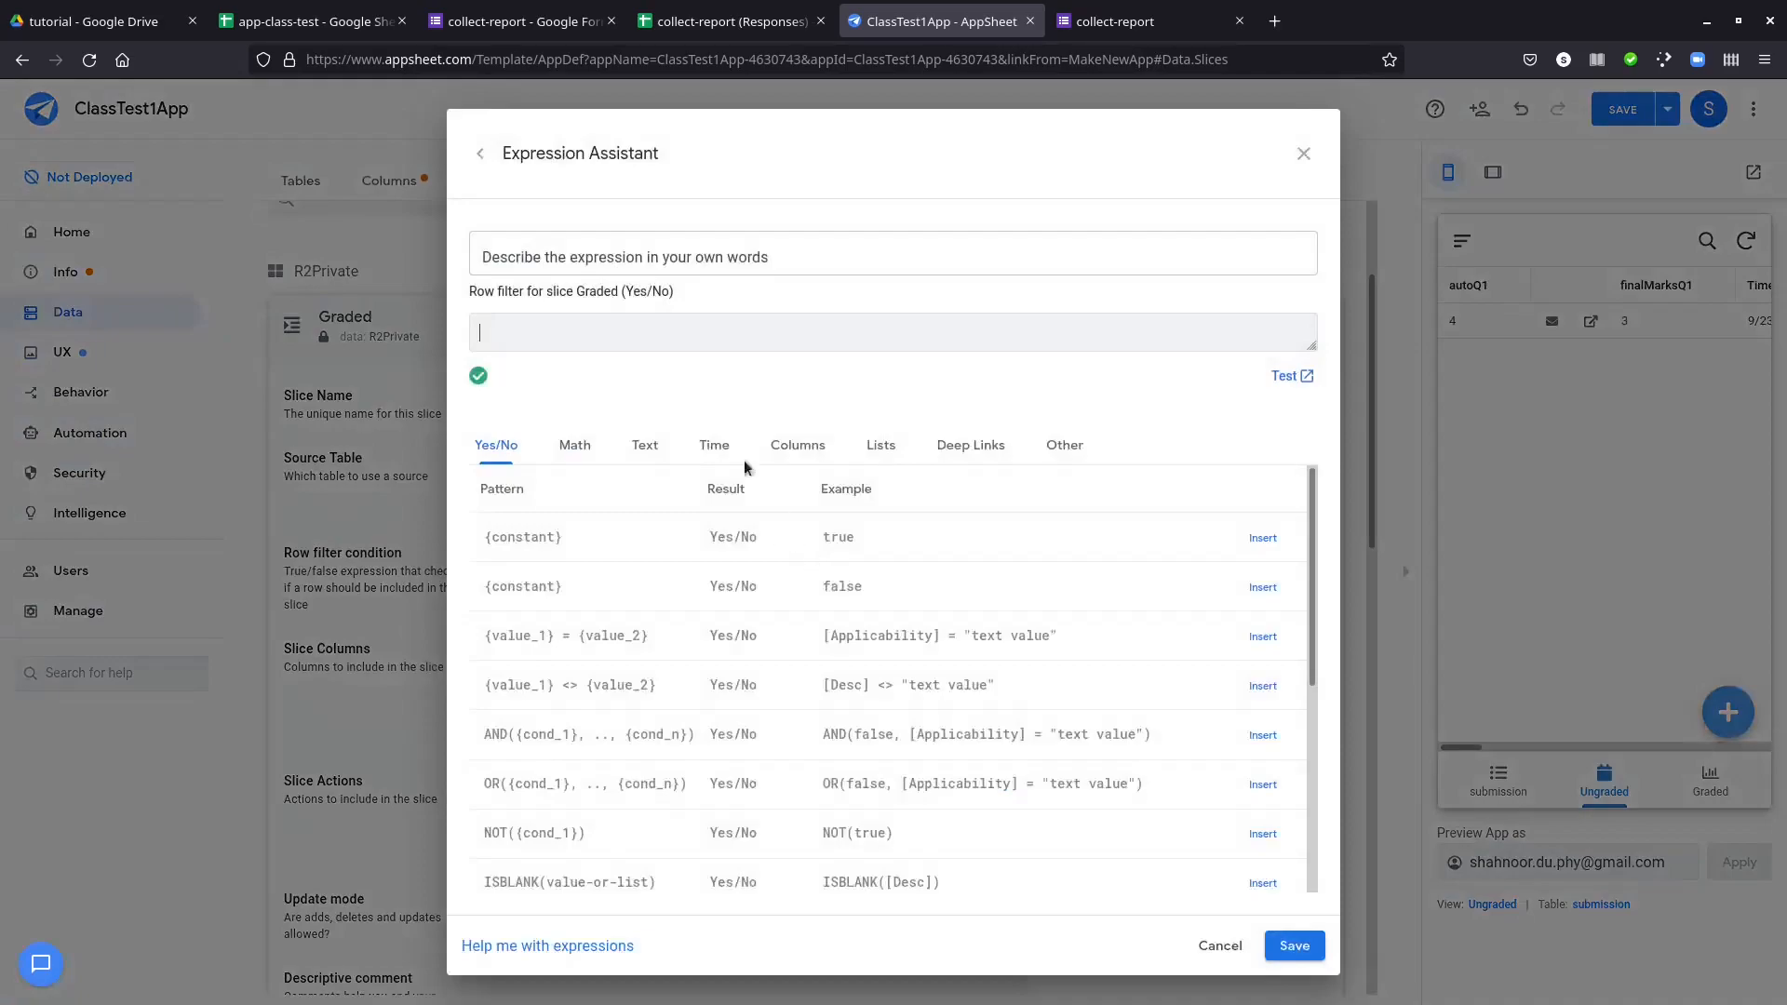
click(1303, 153)
click(721, 581)
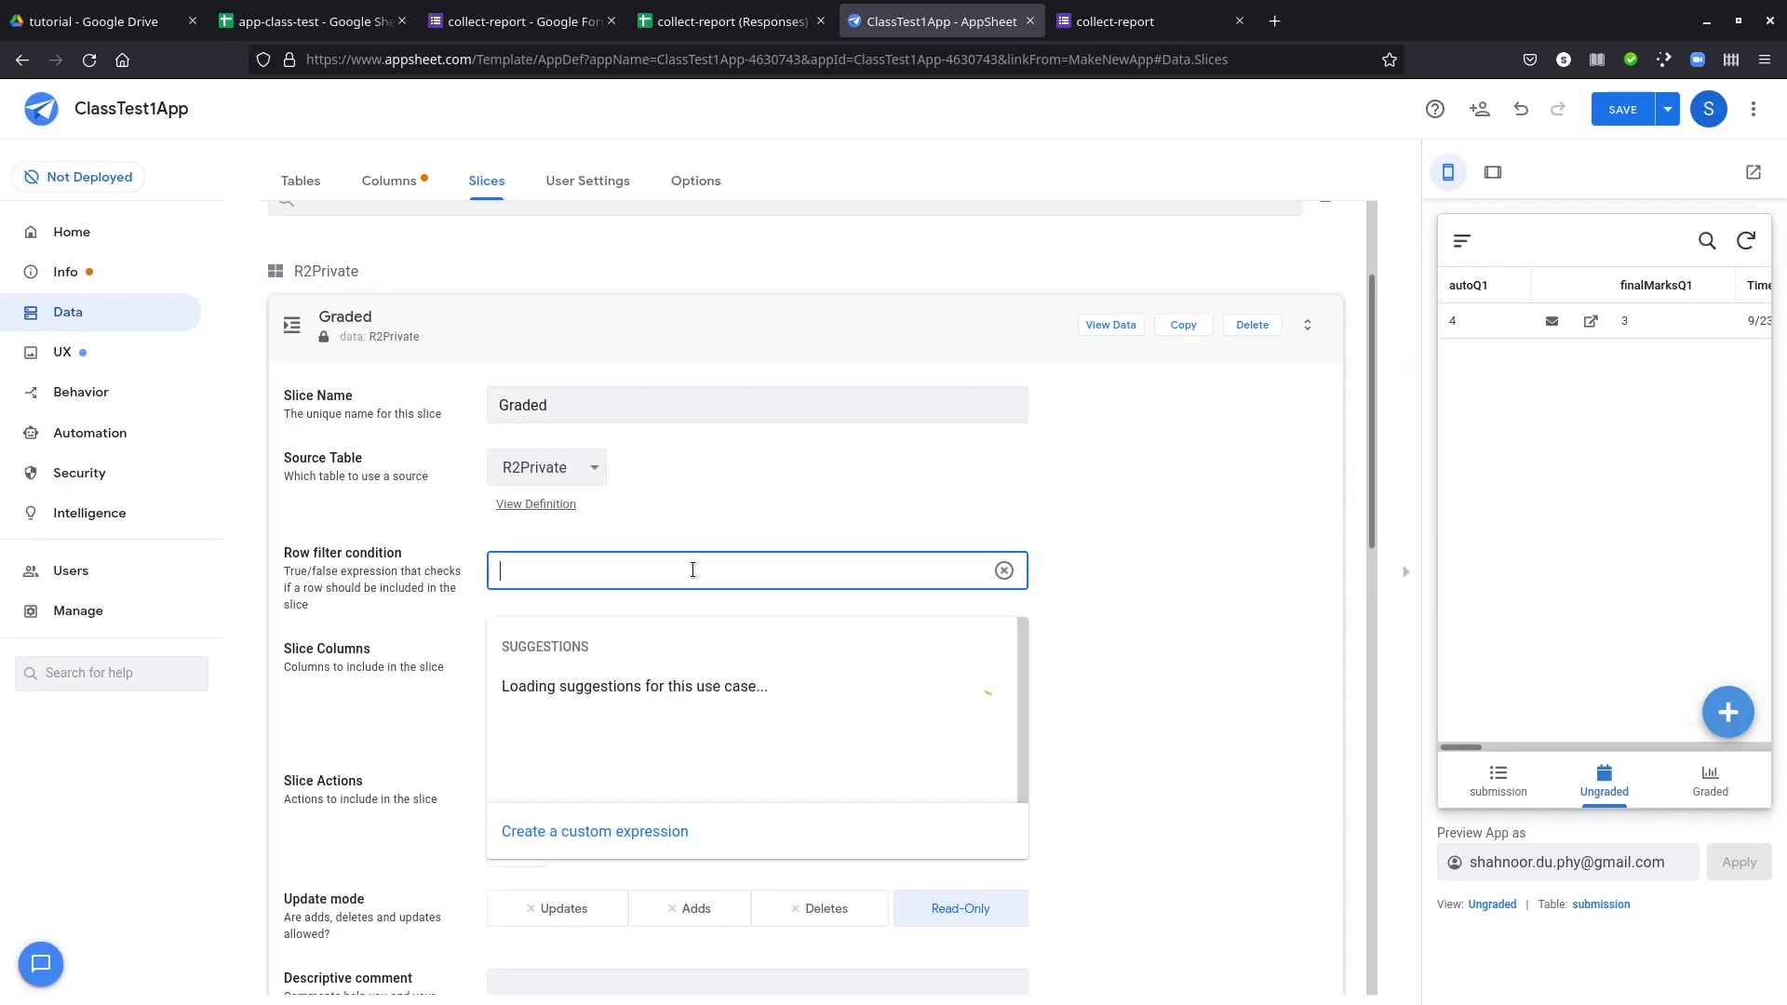
click(692, 570)
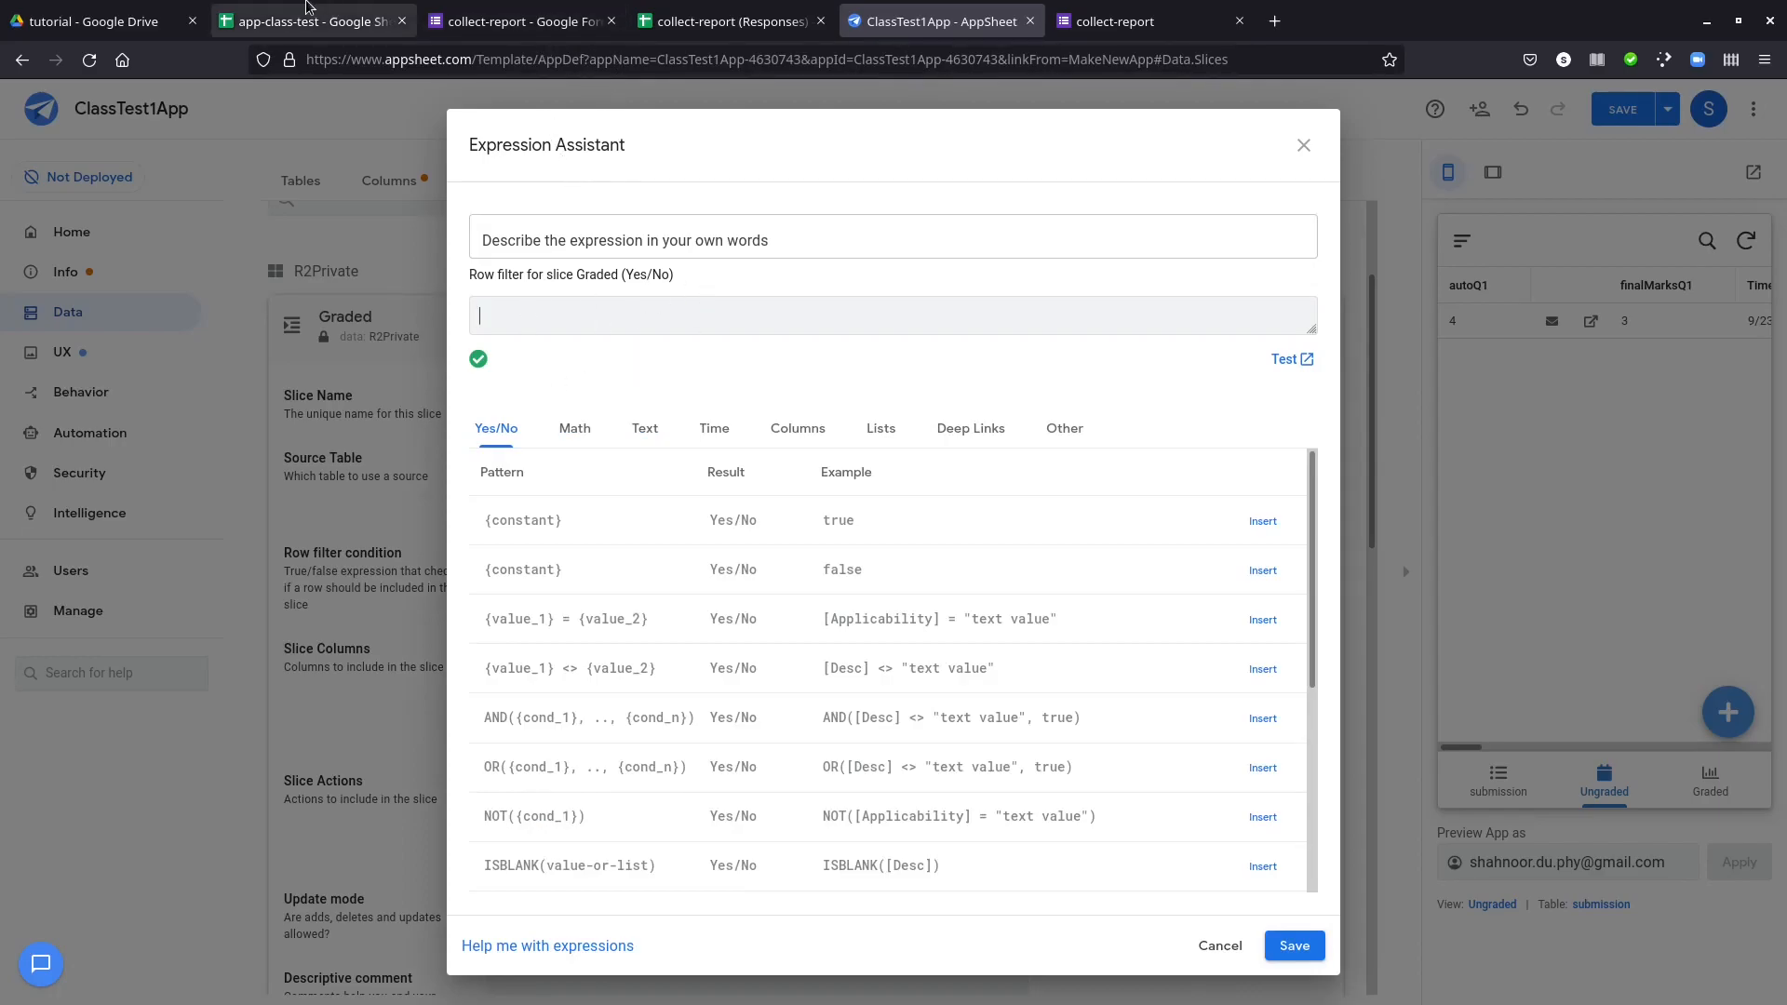
- Copy the statusQ1 column header from the app-class-test spreadsheet and return to the AppSheet expression editor
click(307, 21)
click(933, 232)
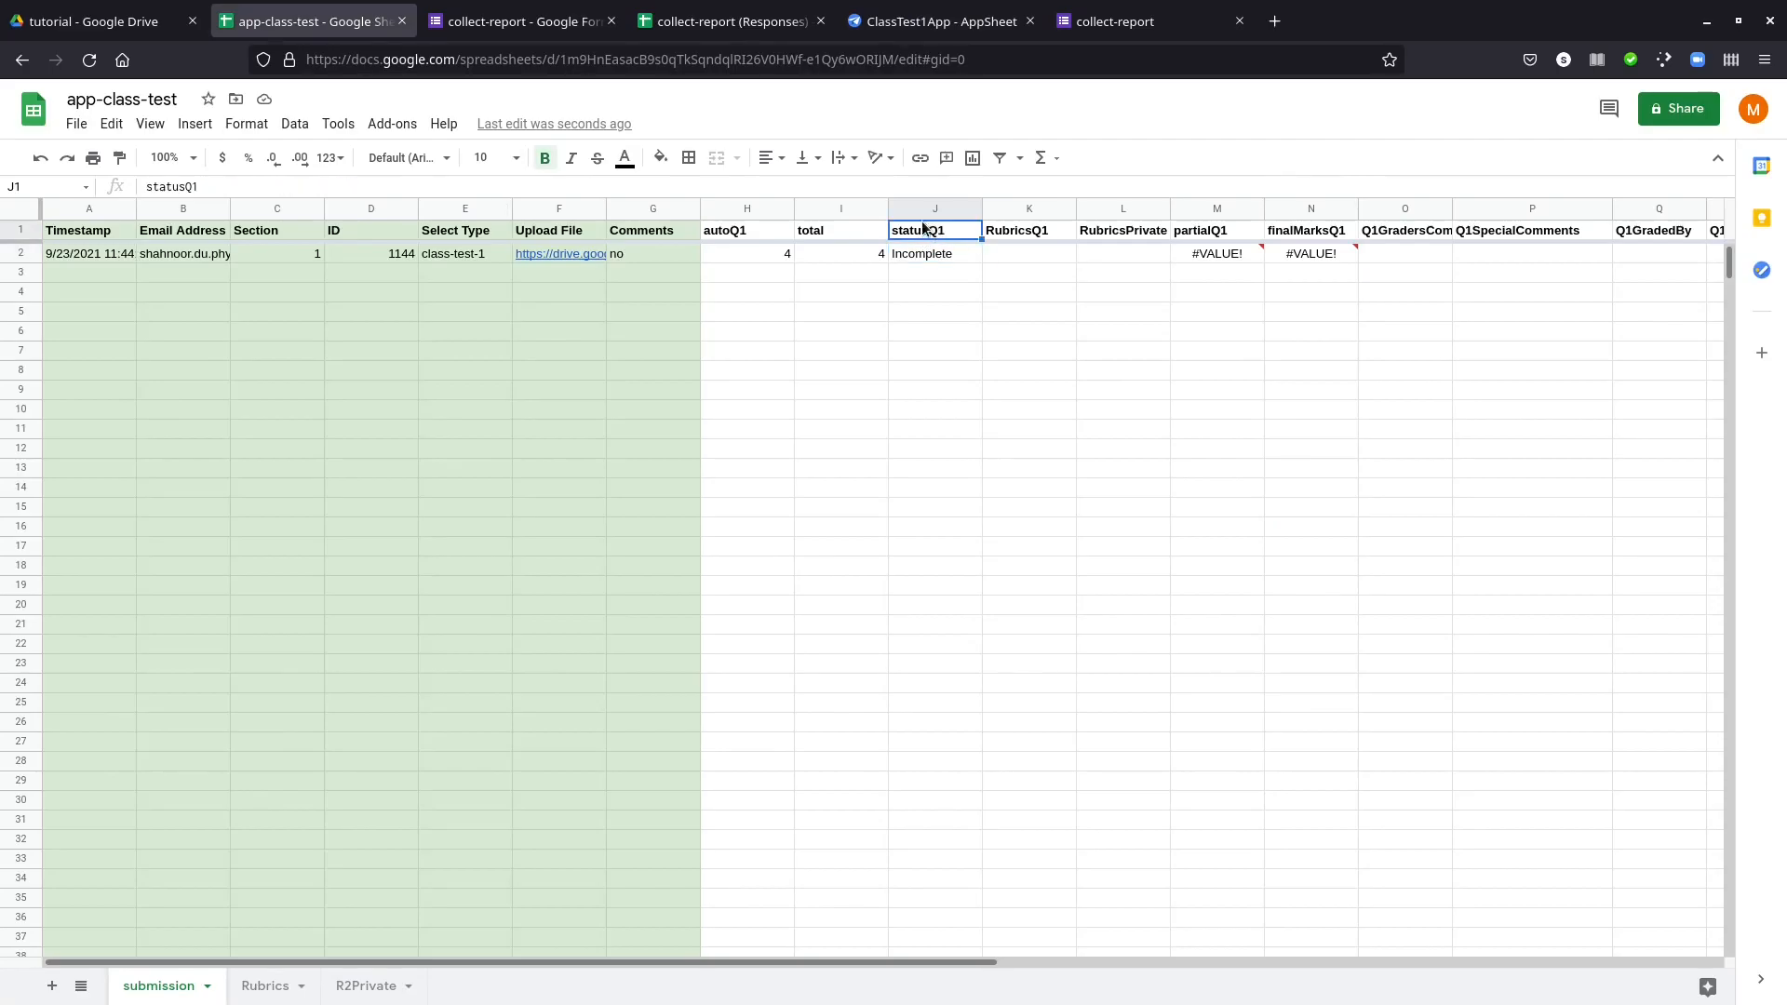
click(936, 19)
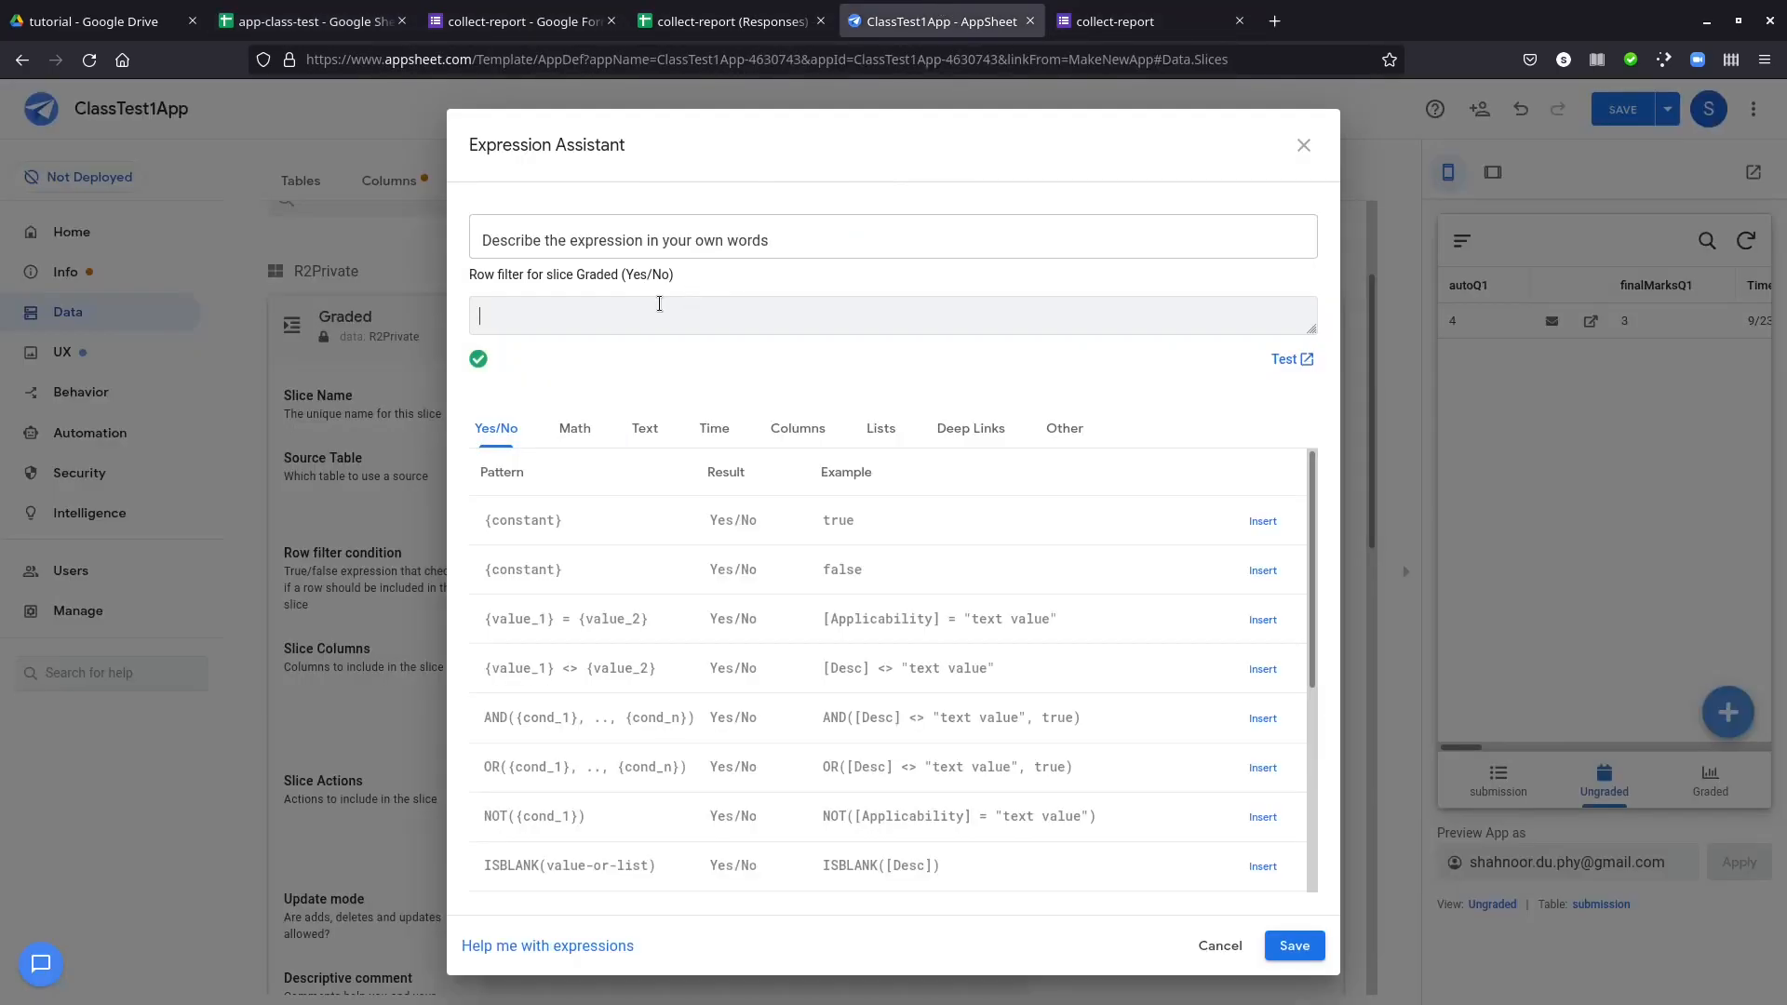
- Enter [statusQ1]="Incomplete" as the row filter expression for the Graded slice
click(660, 304)
text([)
text(statusQ1)
text(]=)
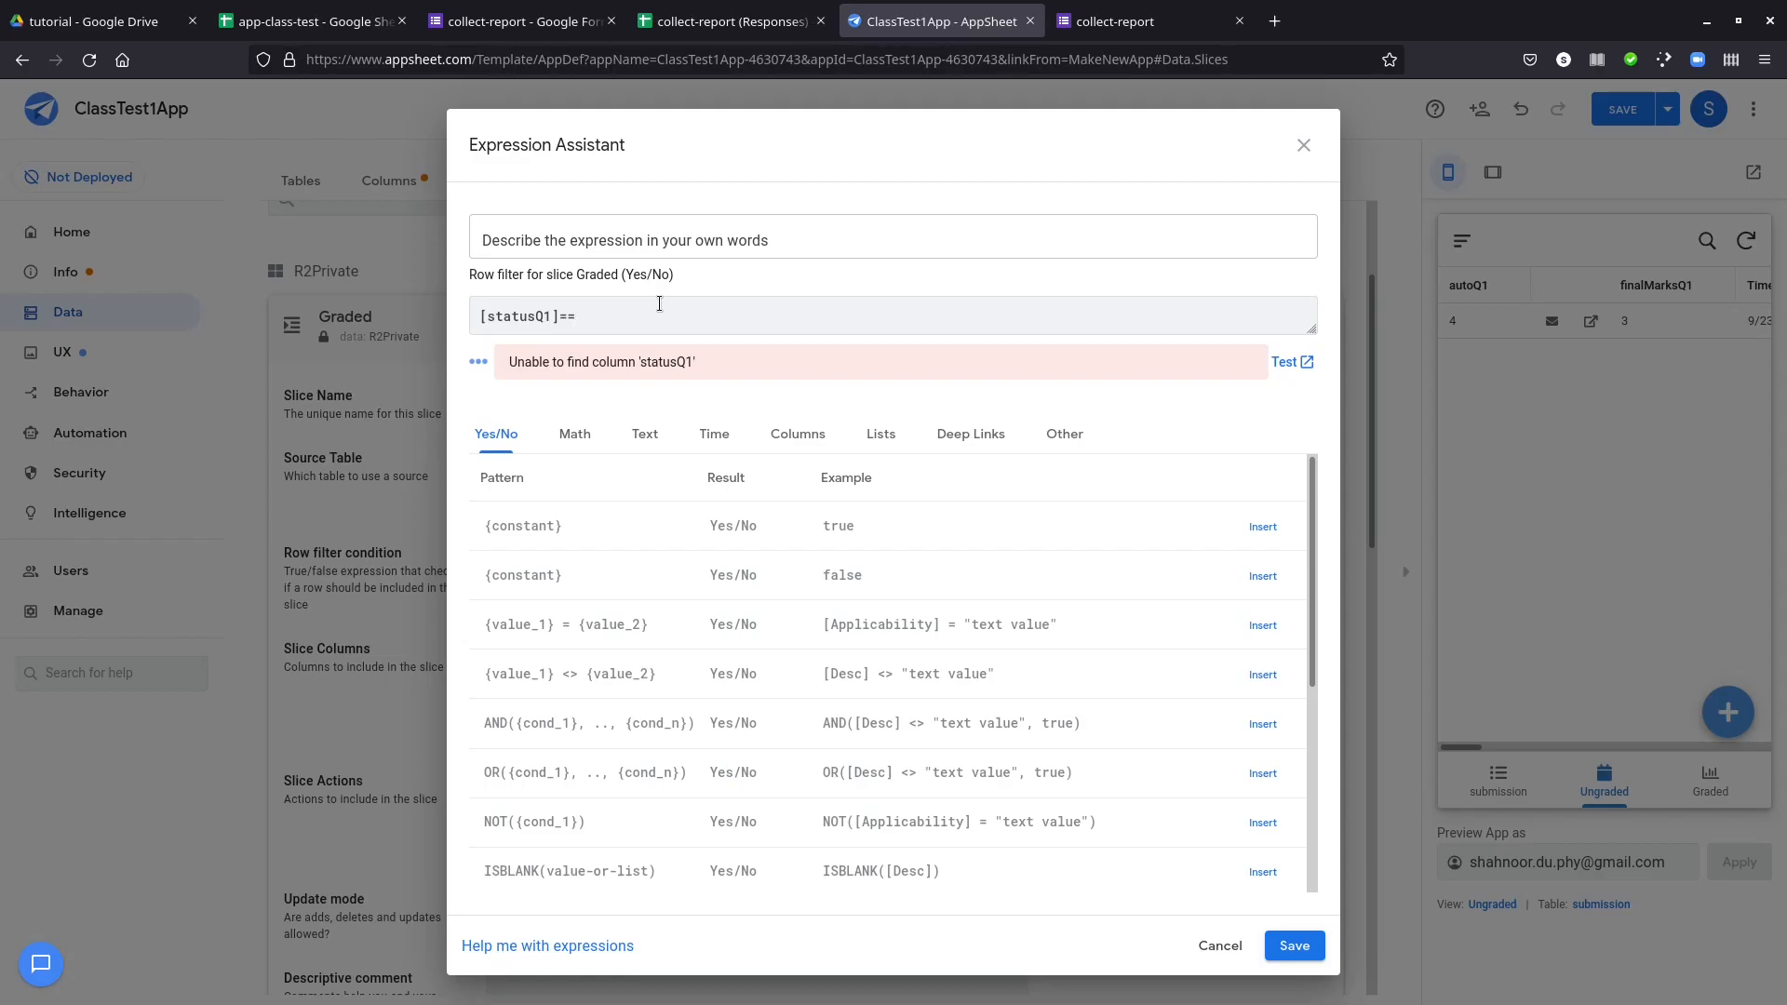
text(="Incomplete)
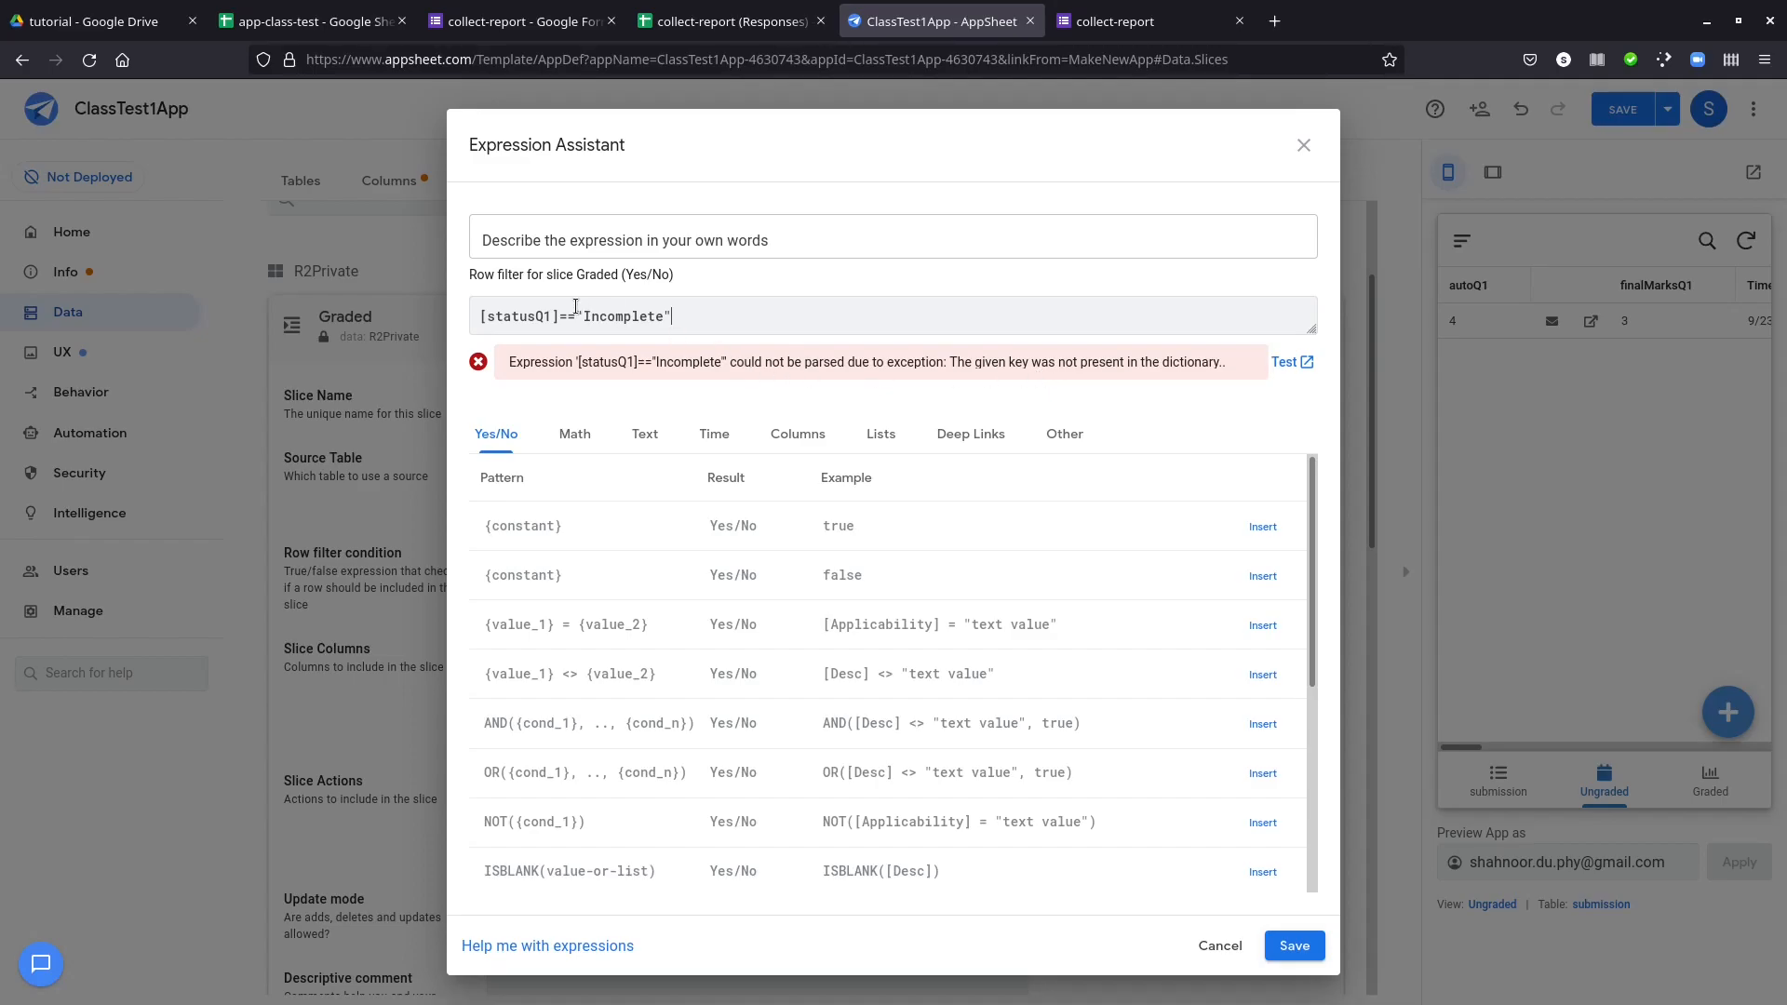
key(BackSpace)
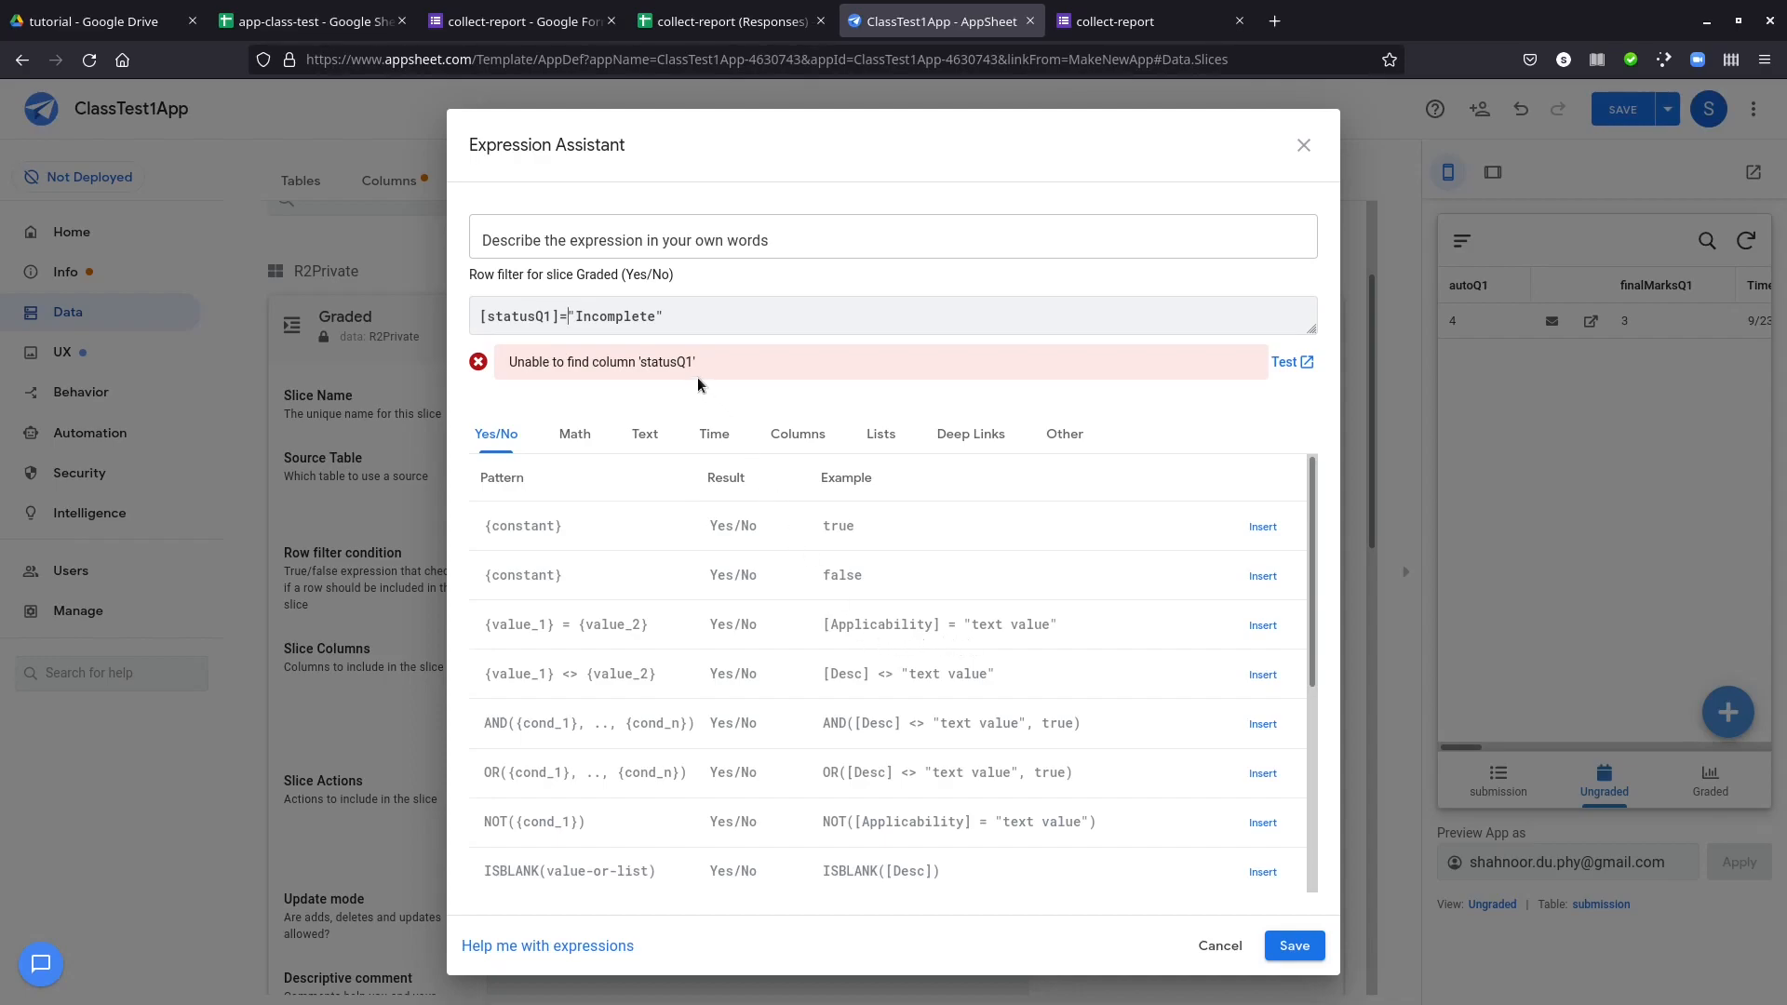
- Rebuild the Graded row filter from the {value_1} = {value_2} example as [statusQ1] = "Incomplete" and save the expression
click(1263, 626)
drag(947, 318, 534, 283)
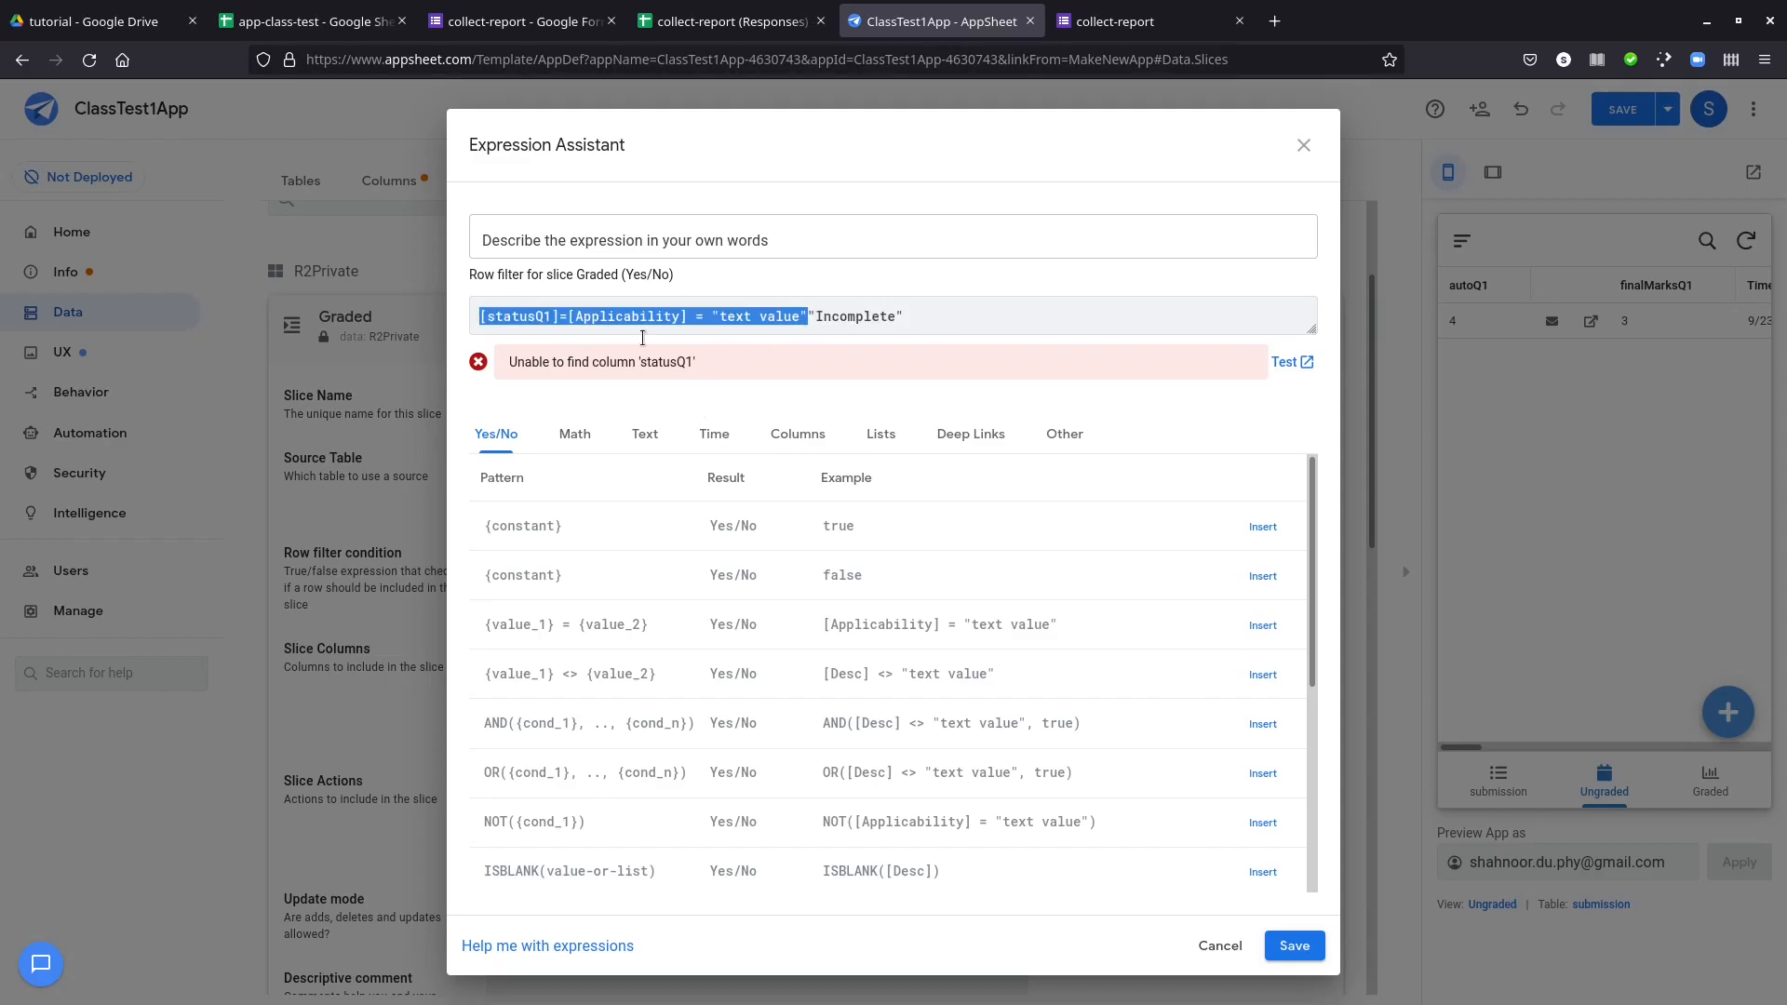
click(1263, 634)
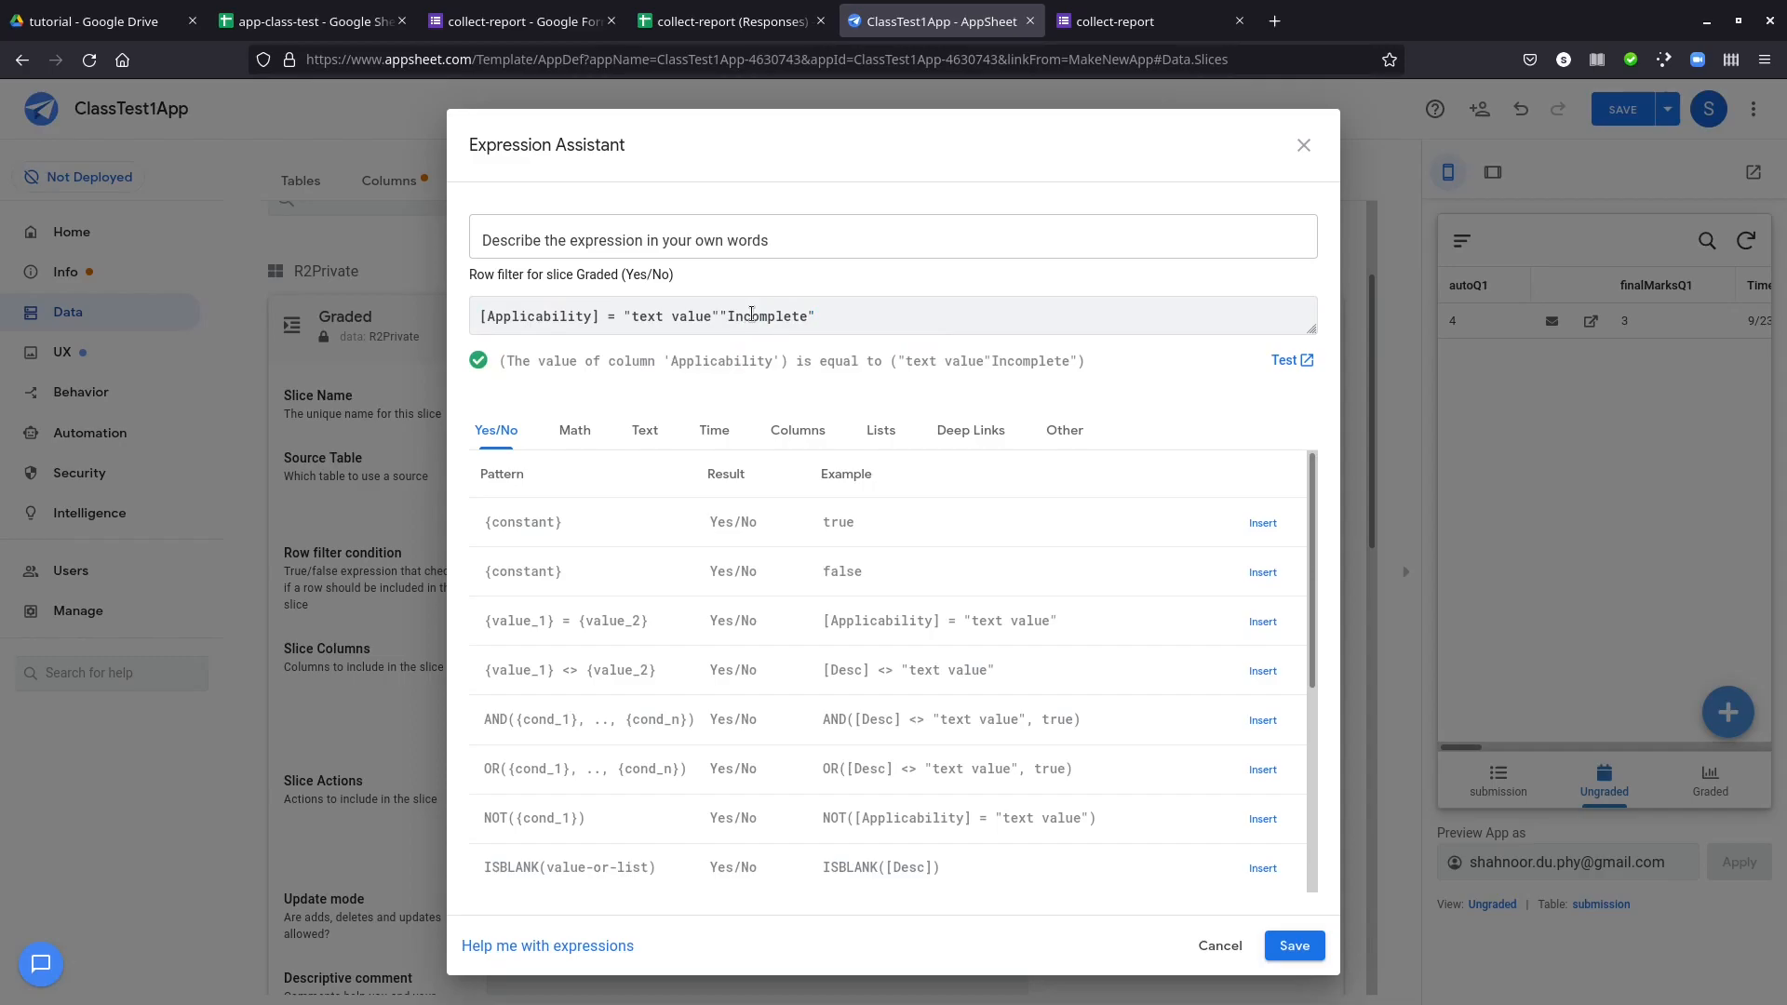
double_click(624, 317)
key(BackSpace)
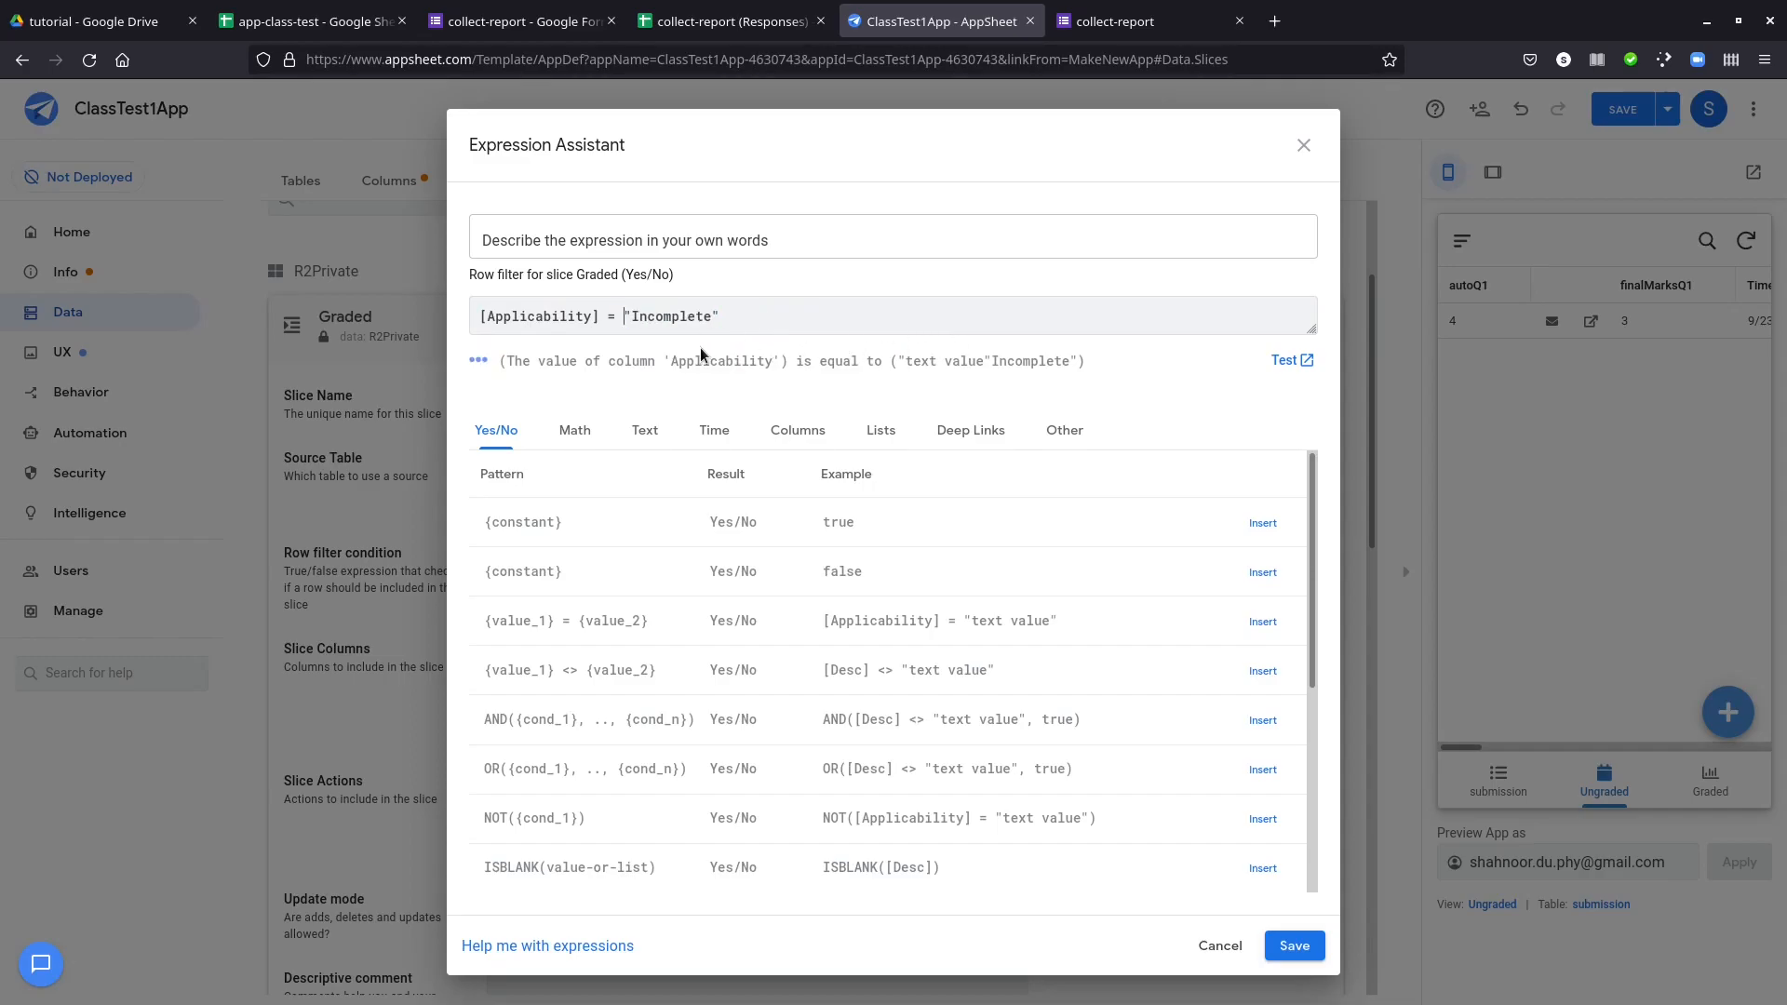
double_click(558, 317)
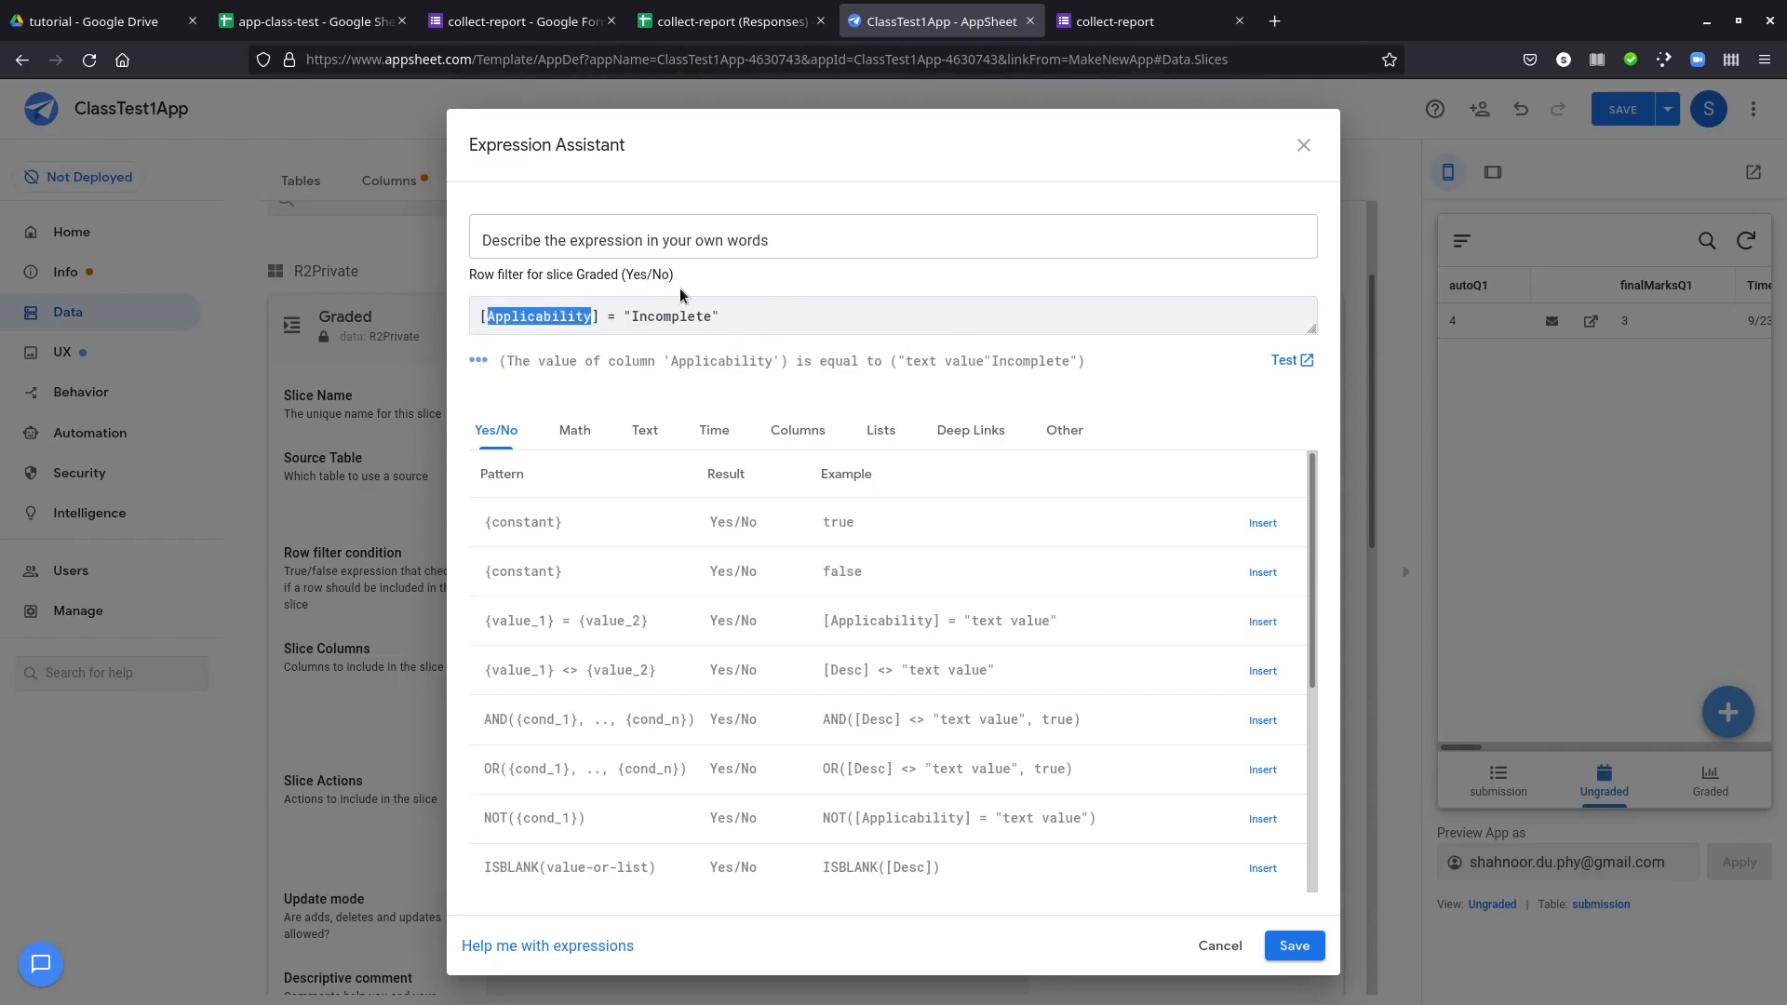
click(316, 21)
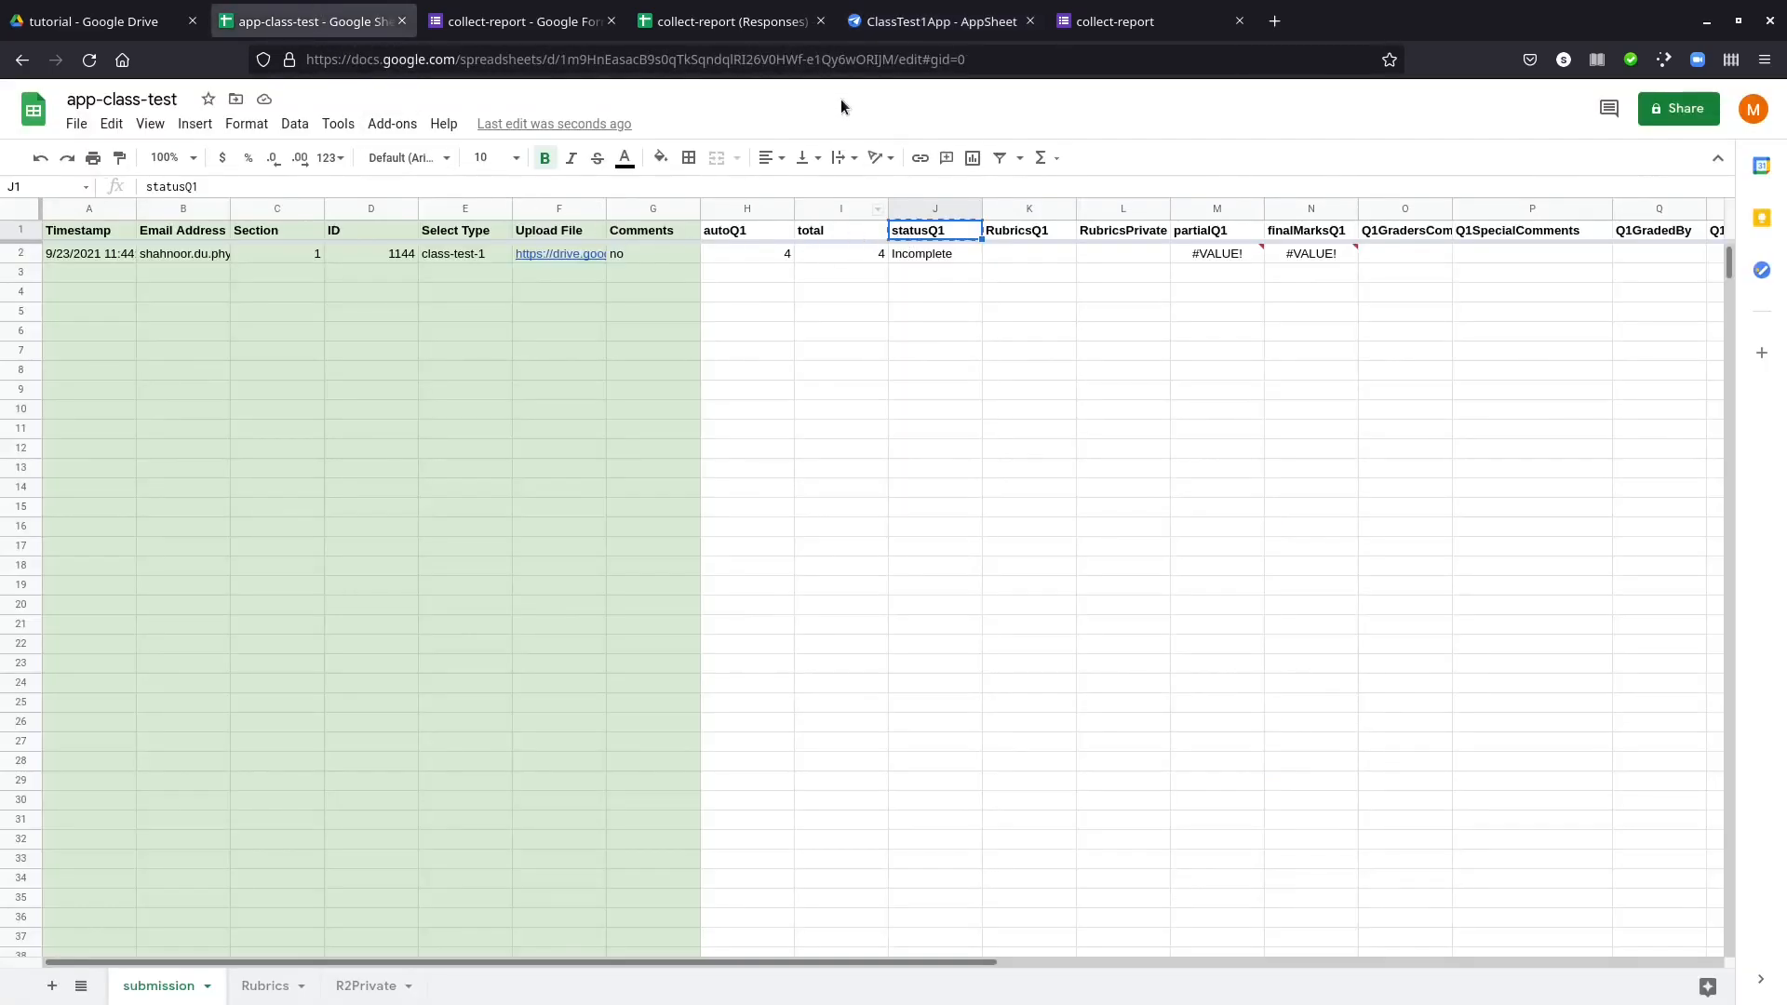
click(880, 20)
double_click(529, 317)
text(statusQ1)
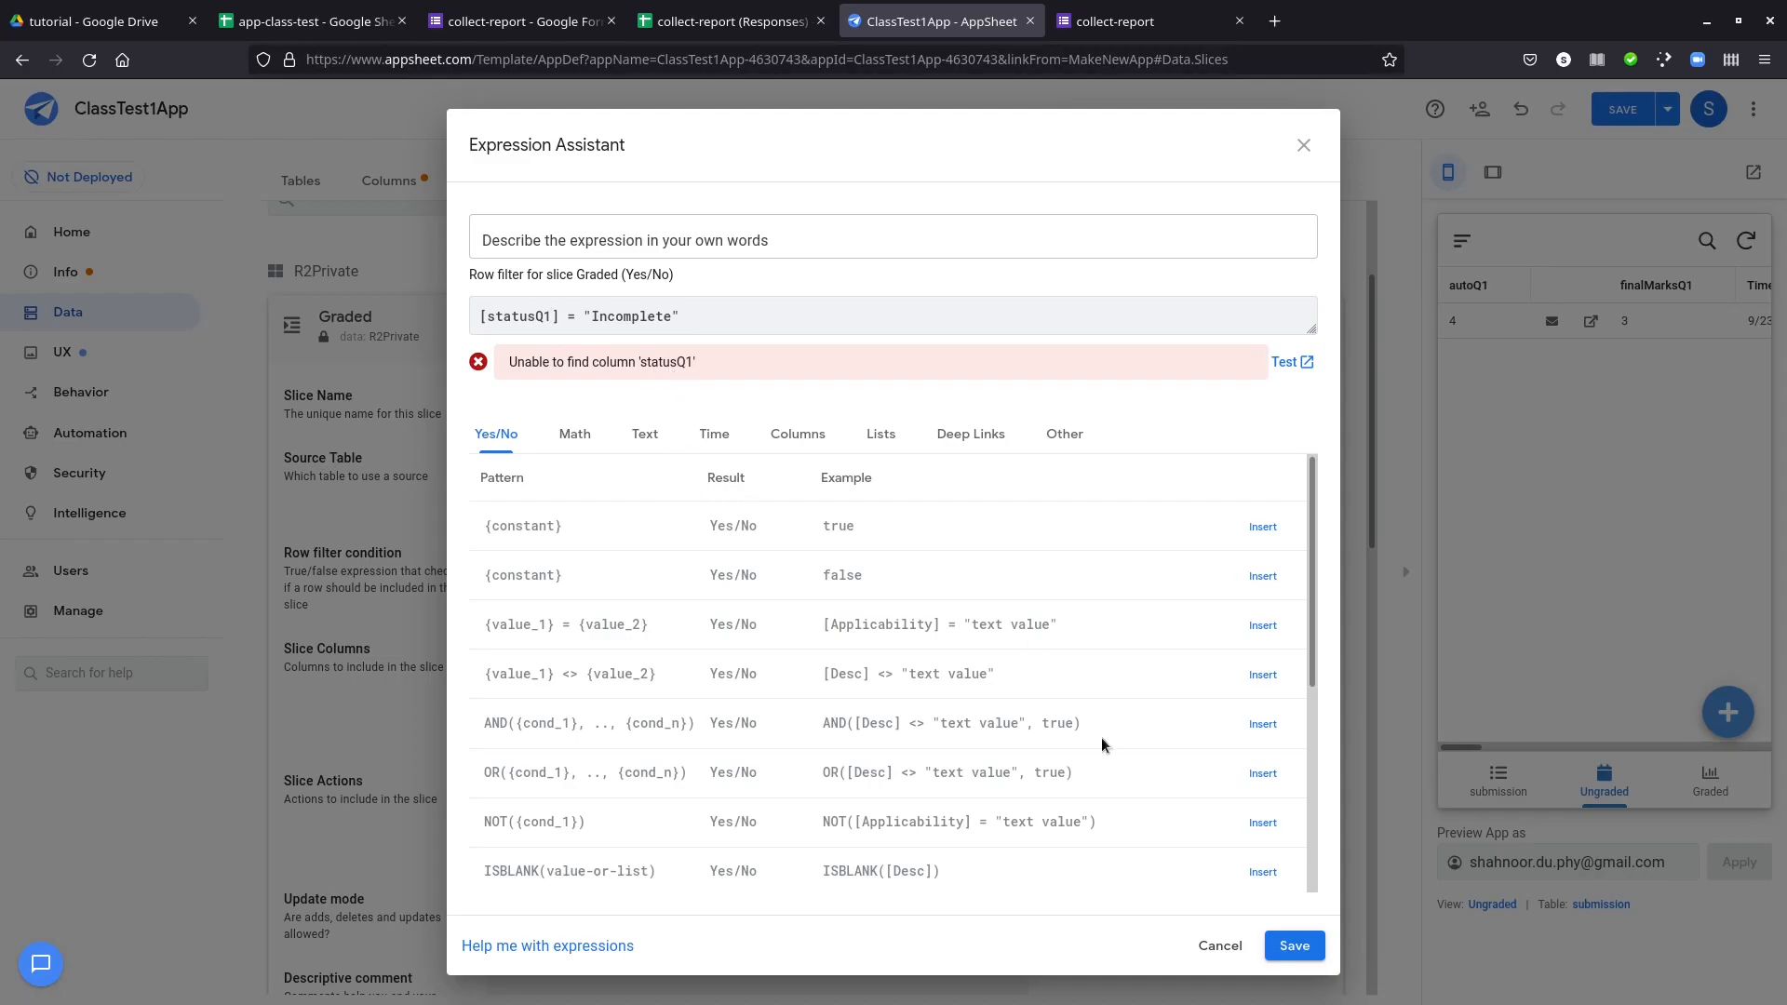
click(1294, 946)
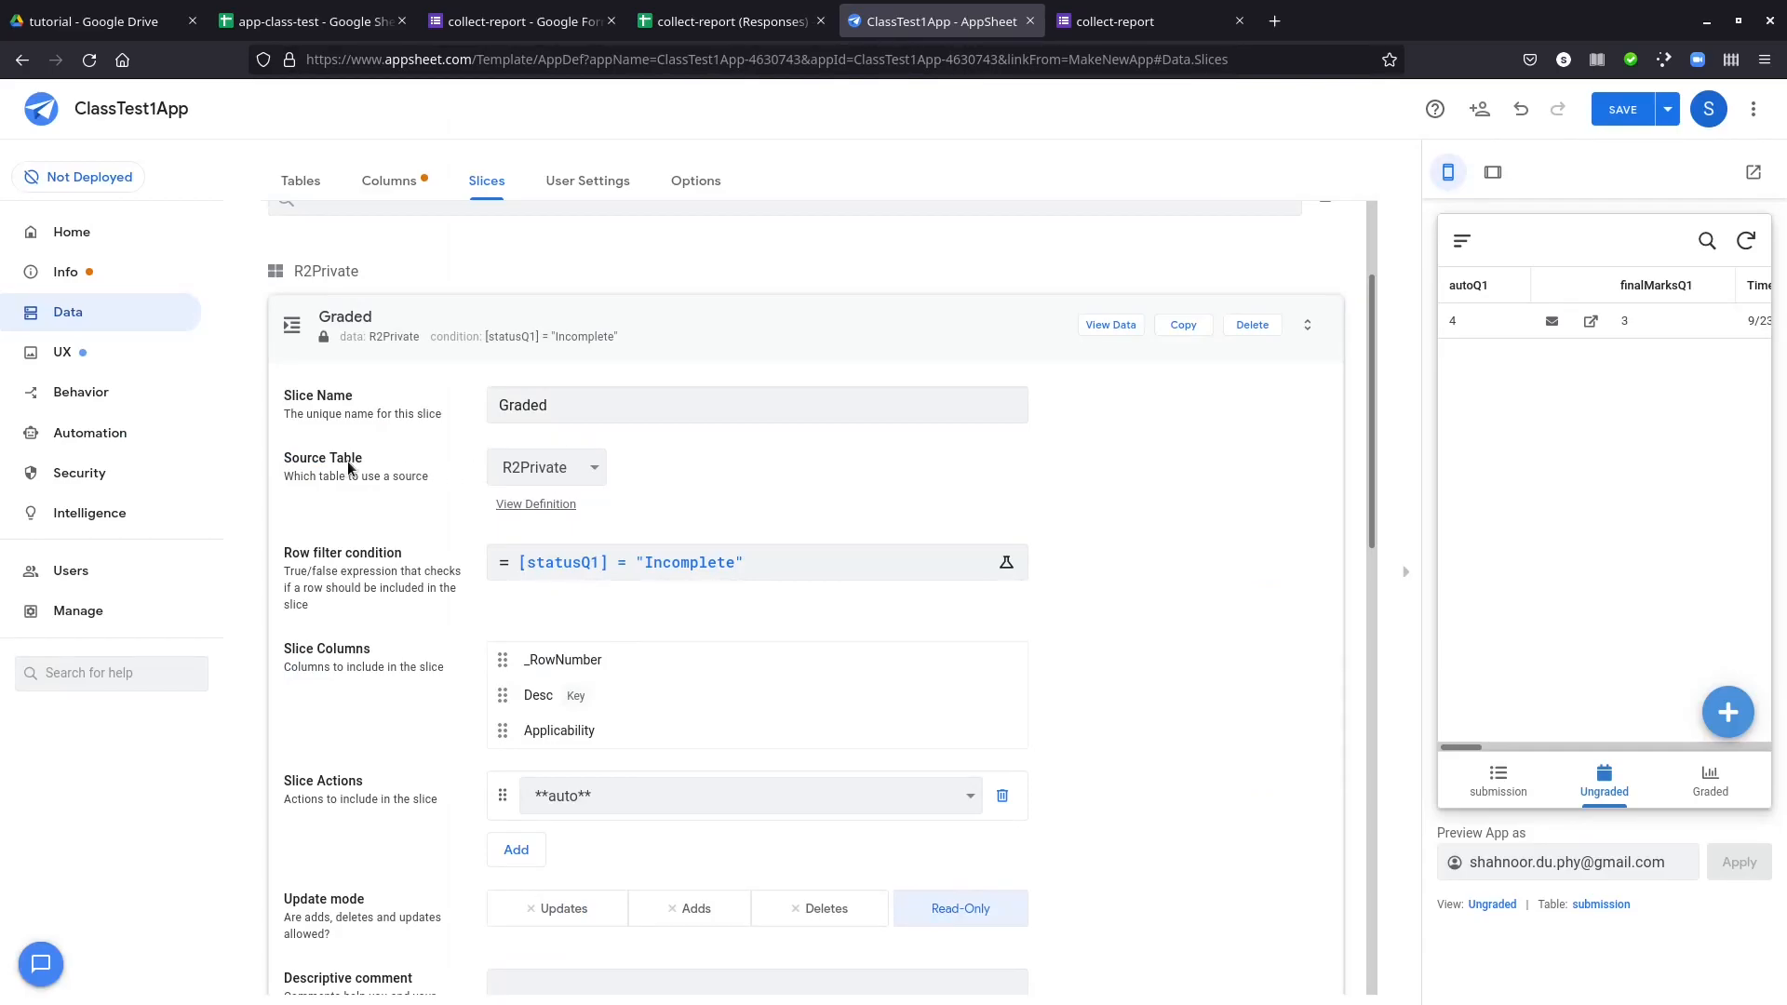
- Set the Graded slice's source table to submission and copy its row filter expression
click(590, 481)
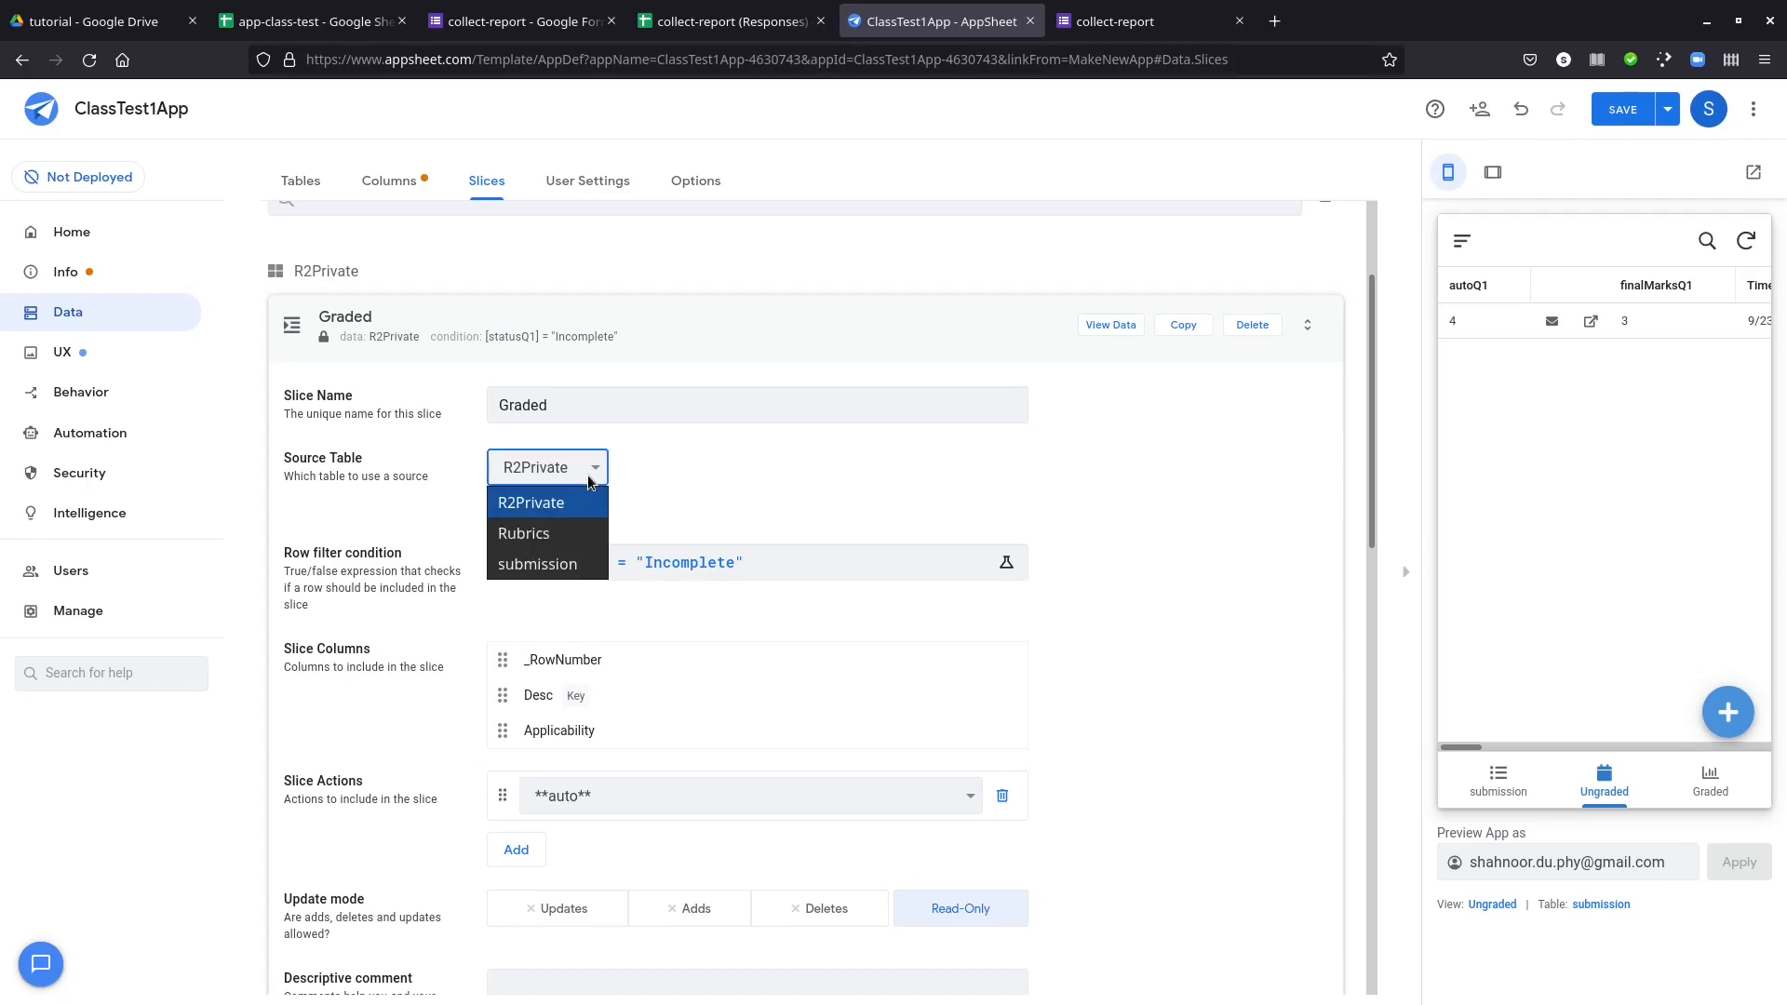
click(538, 564)
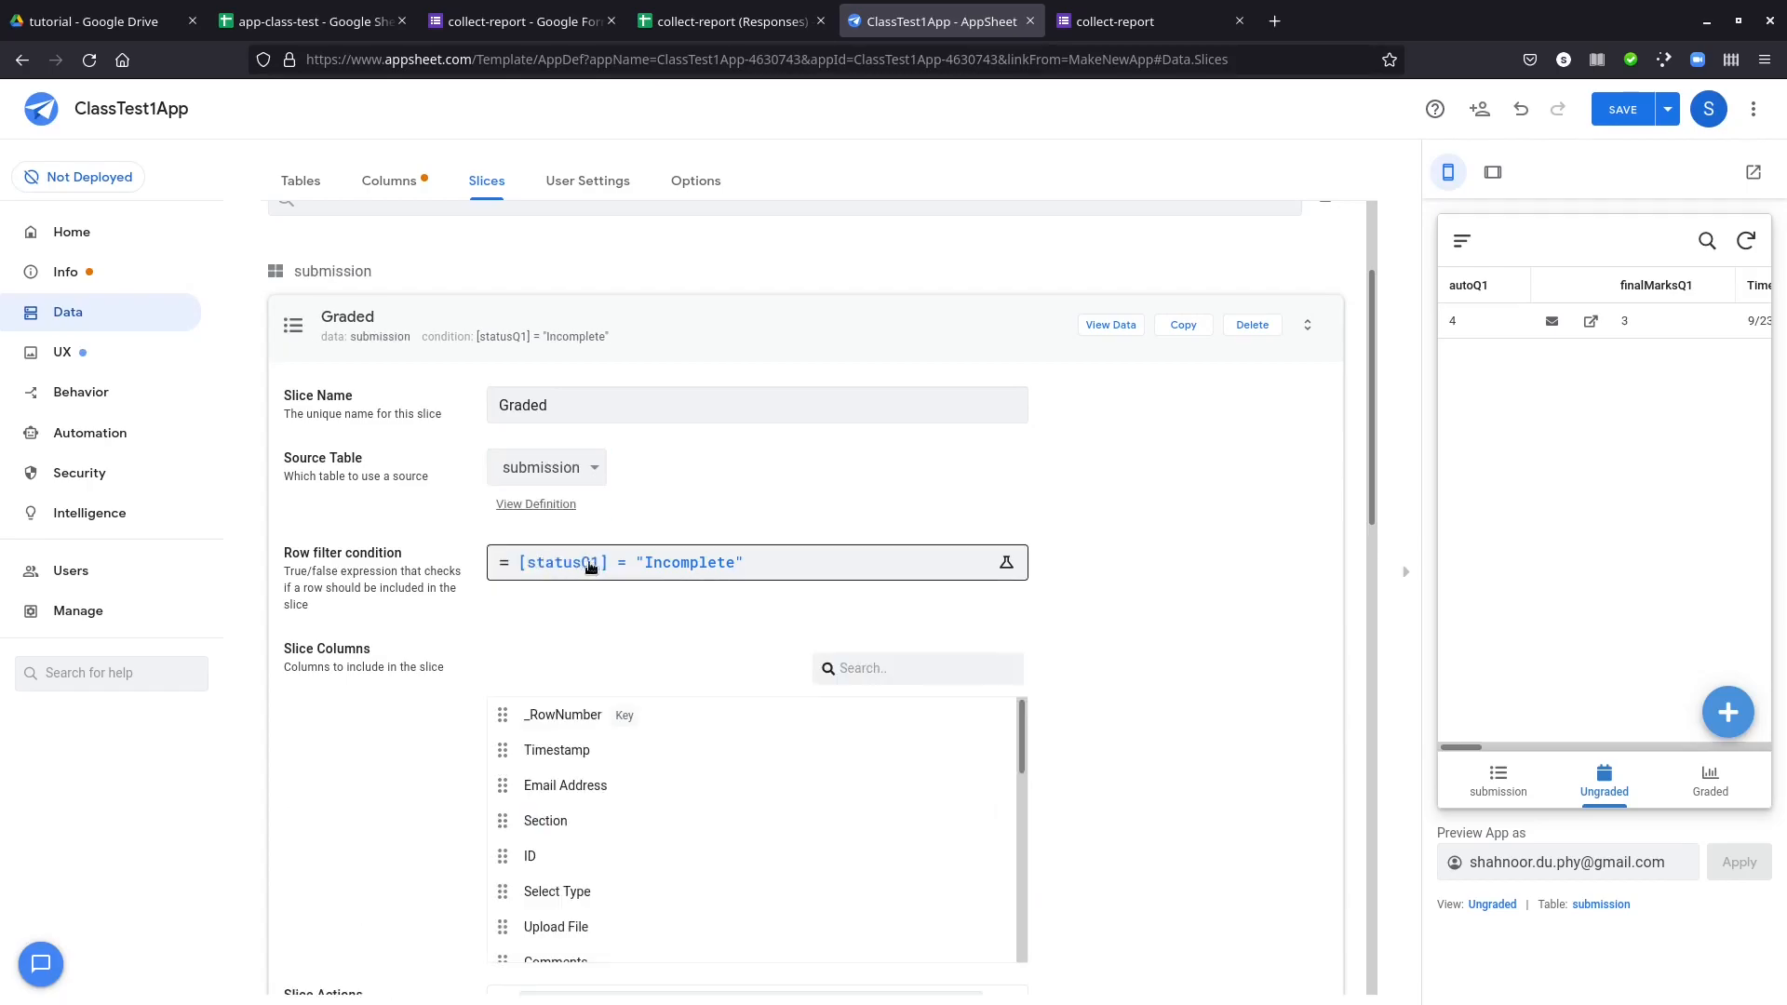
click(587, 564)
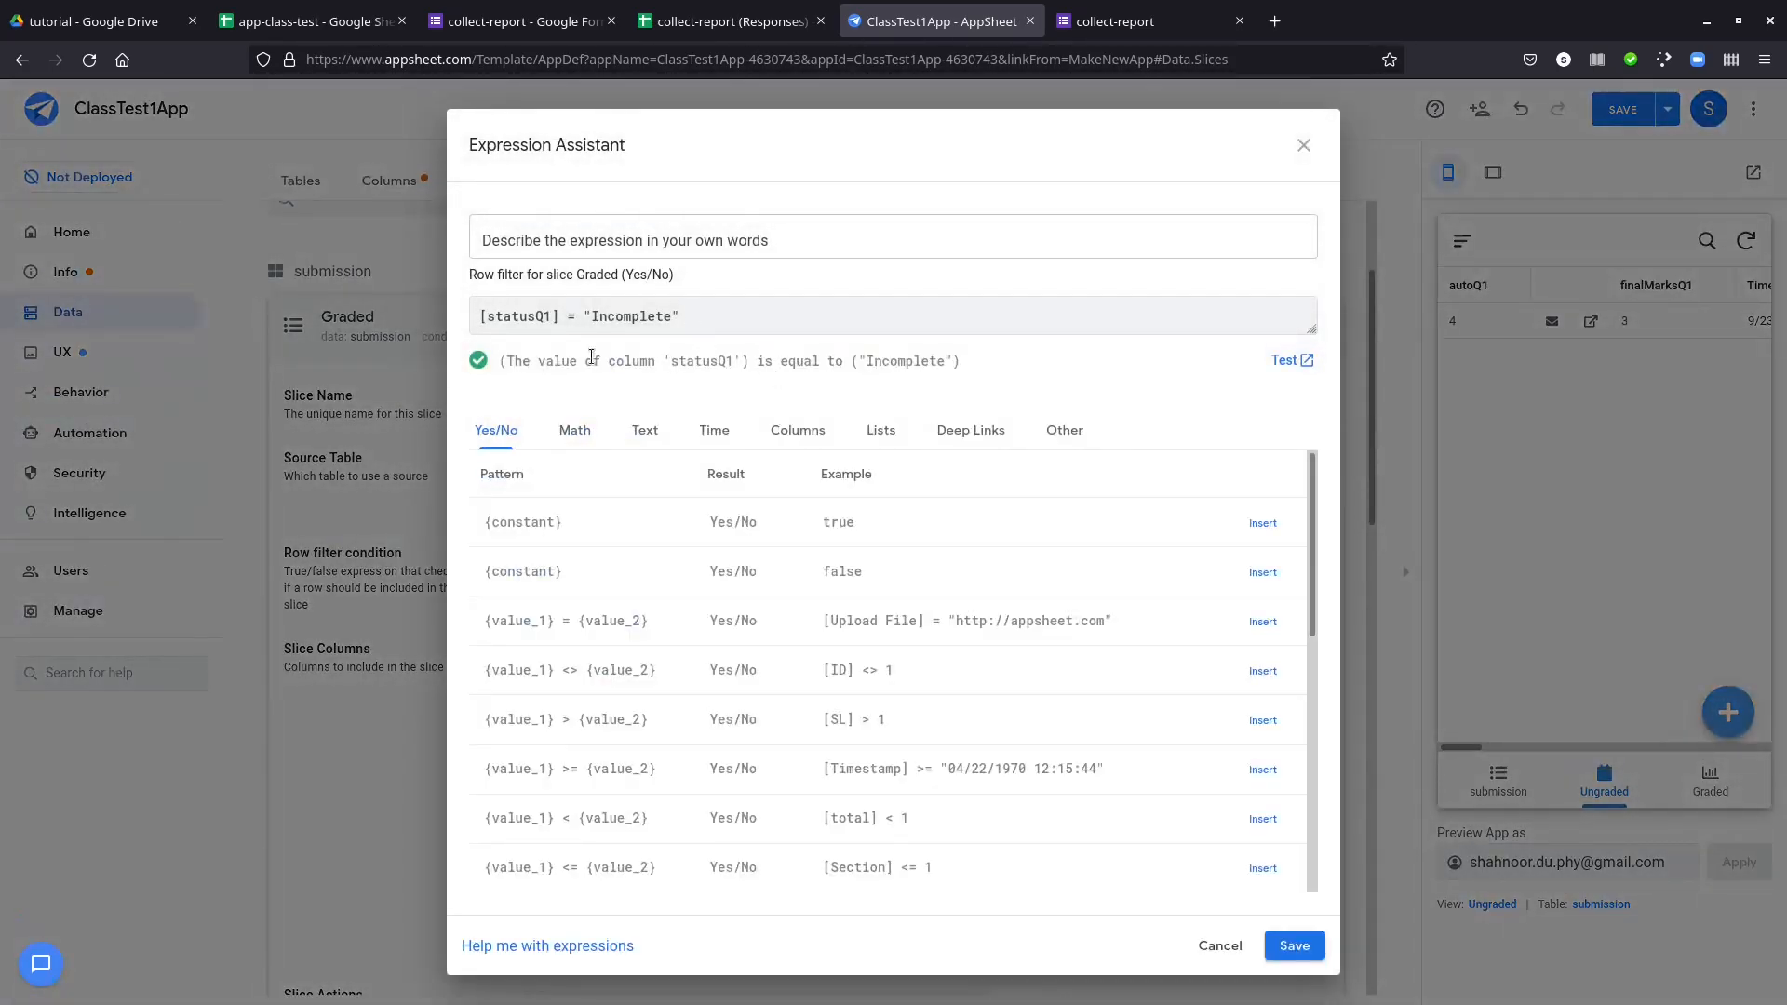
key(ctrl+a)
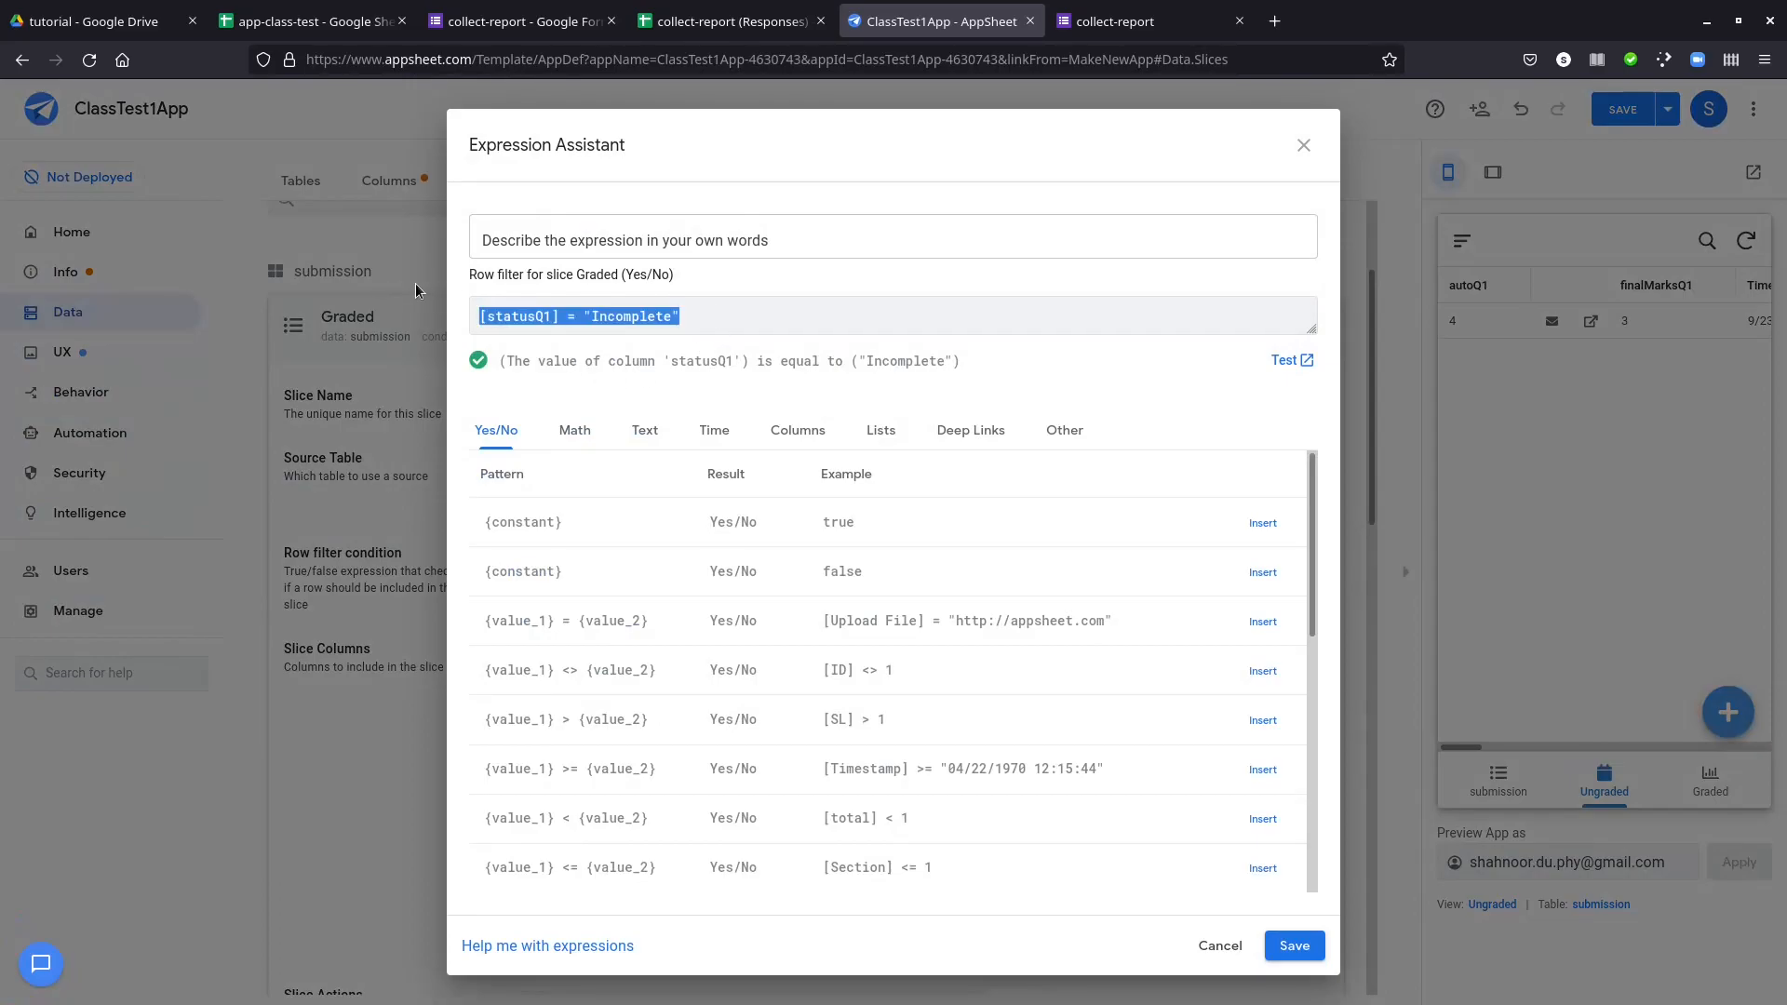
click(1296, 947)
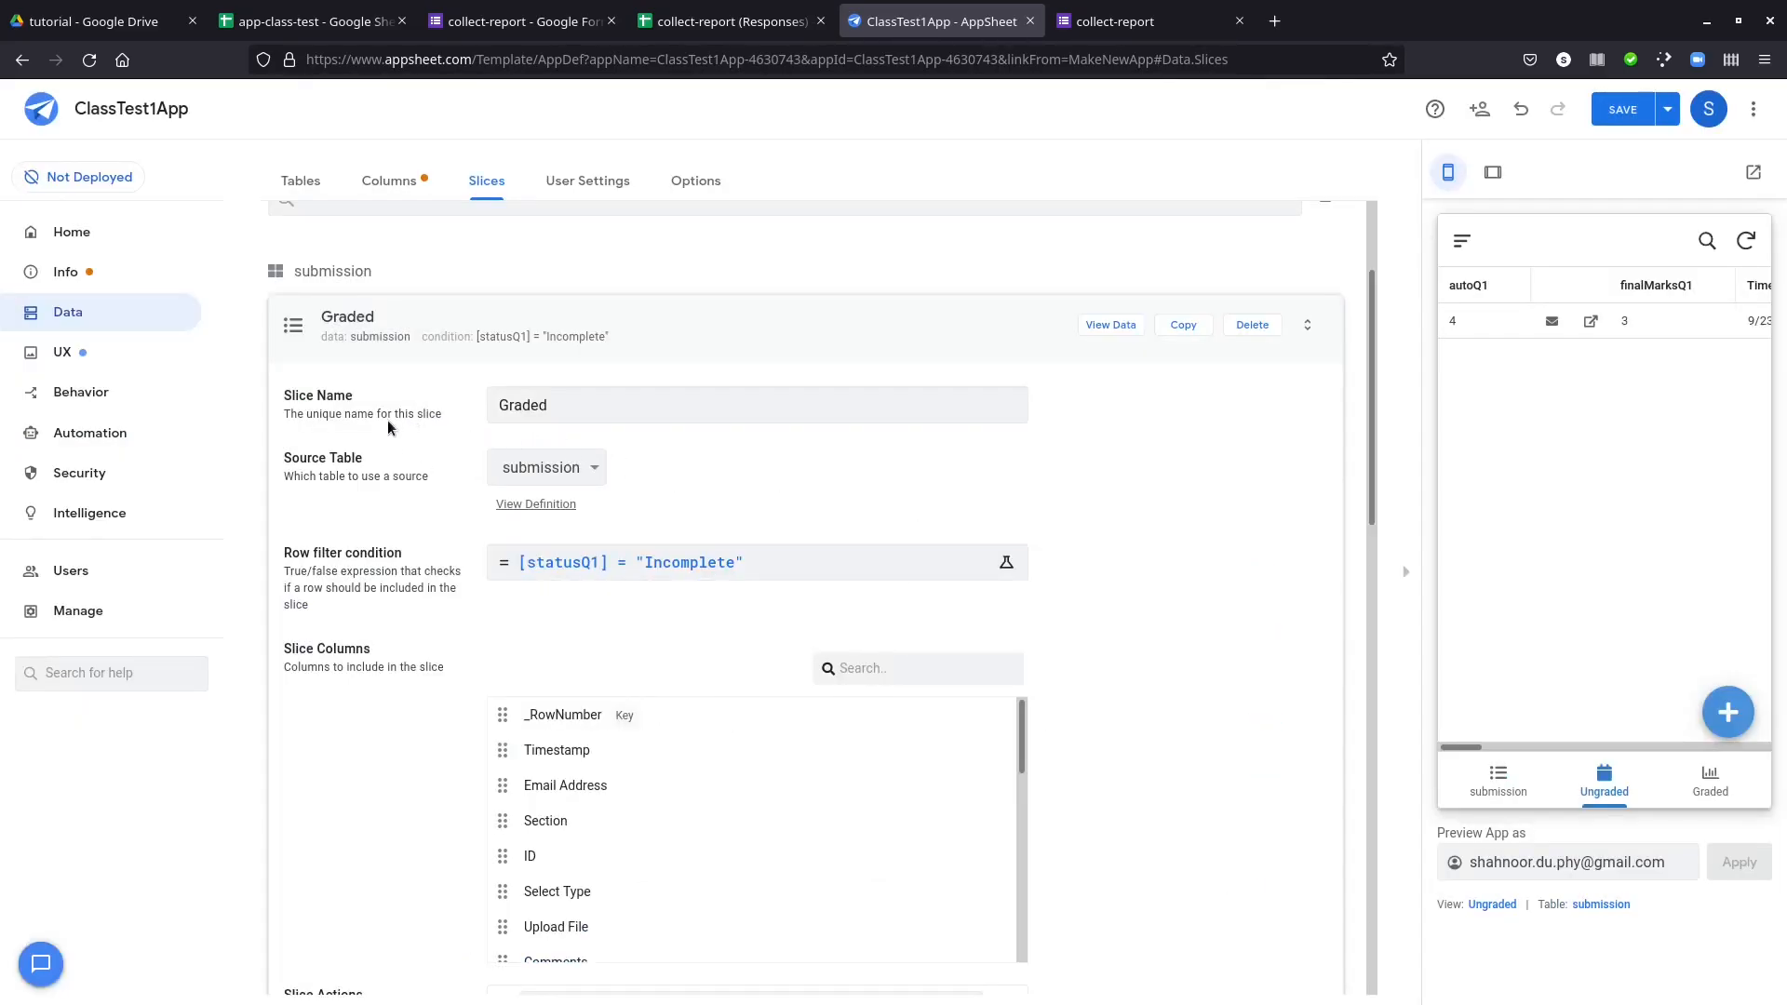
- Change the Graded slice's row filter condition to [statusQ1] = "Done" and save the expression
scroll(366, 707, down, 4)
scroll(388, 670, up, 4)
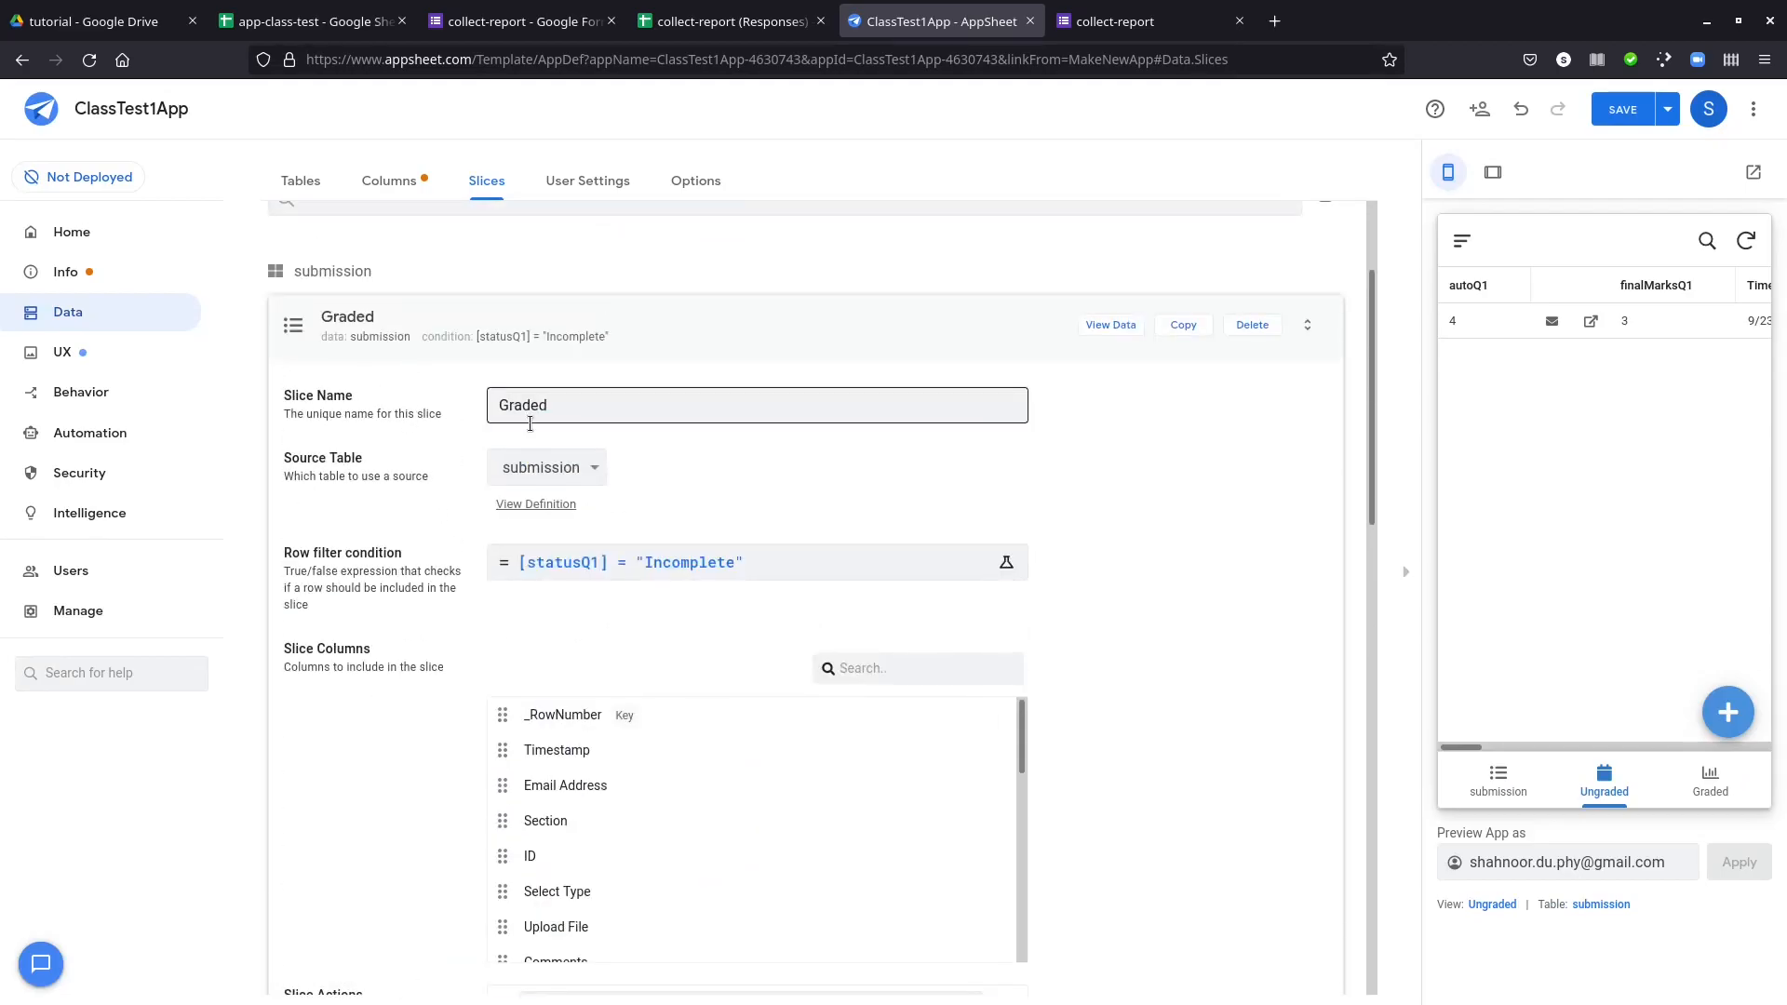
click(658, 566)
double_click(638, 316)
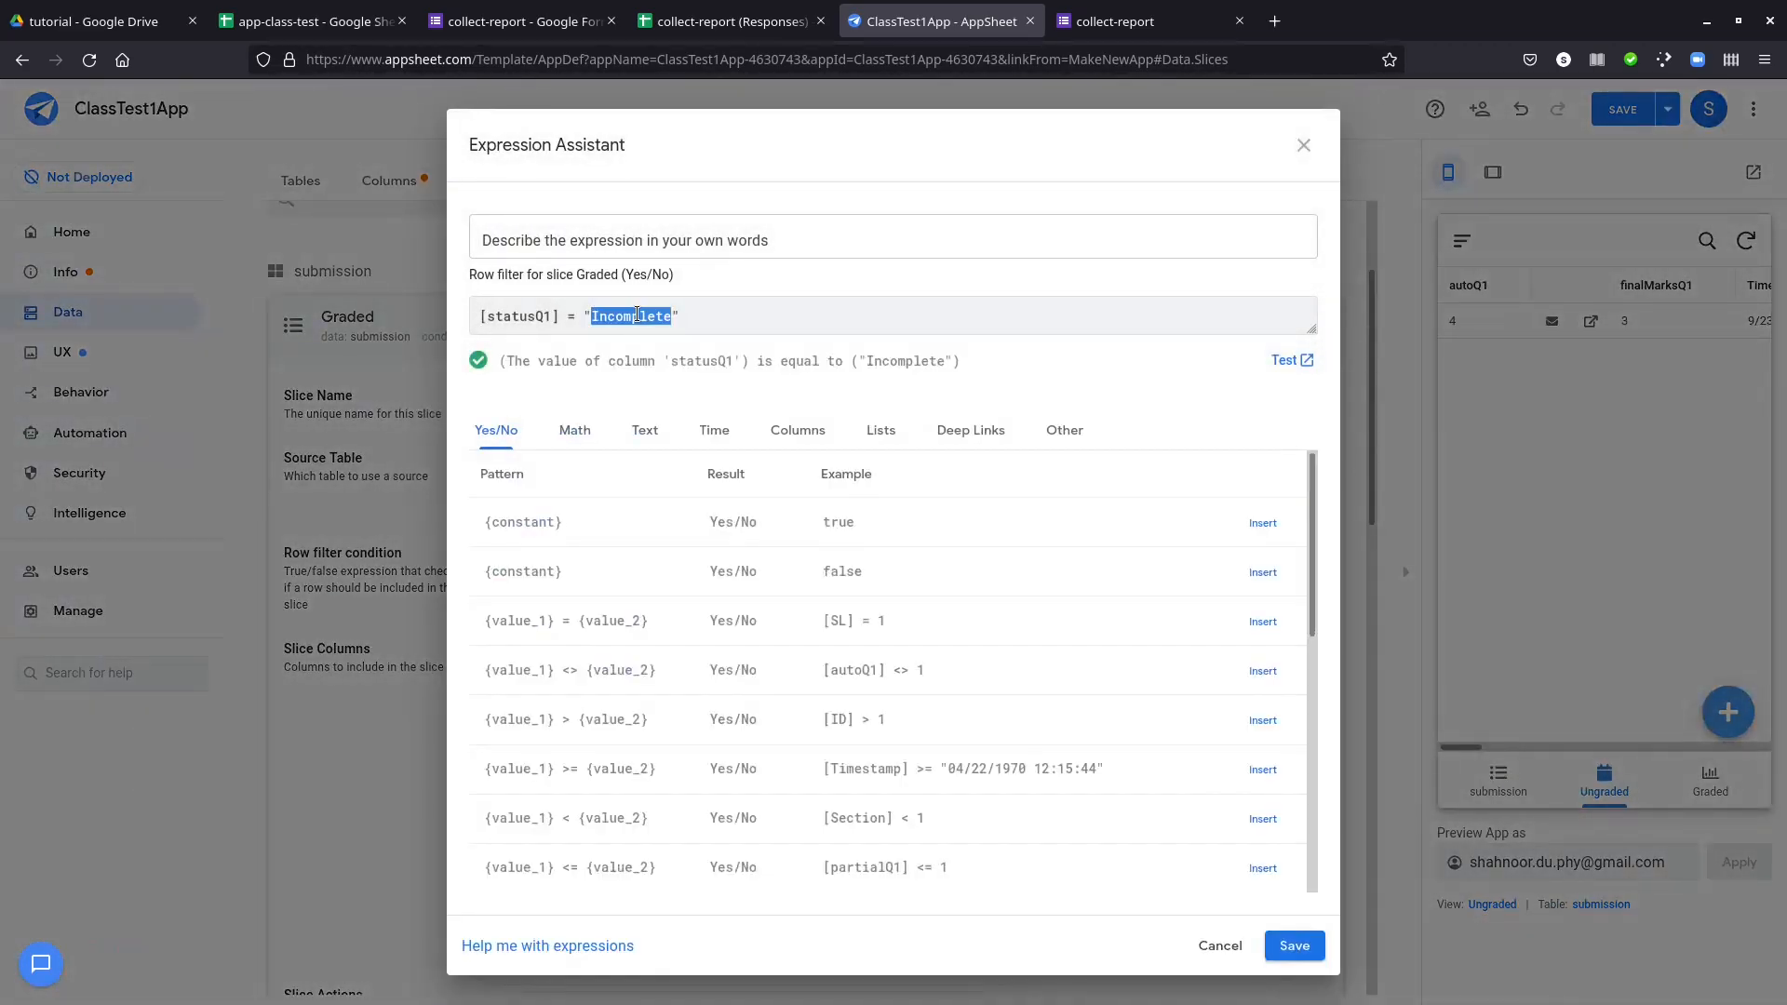
text(Done)
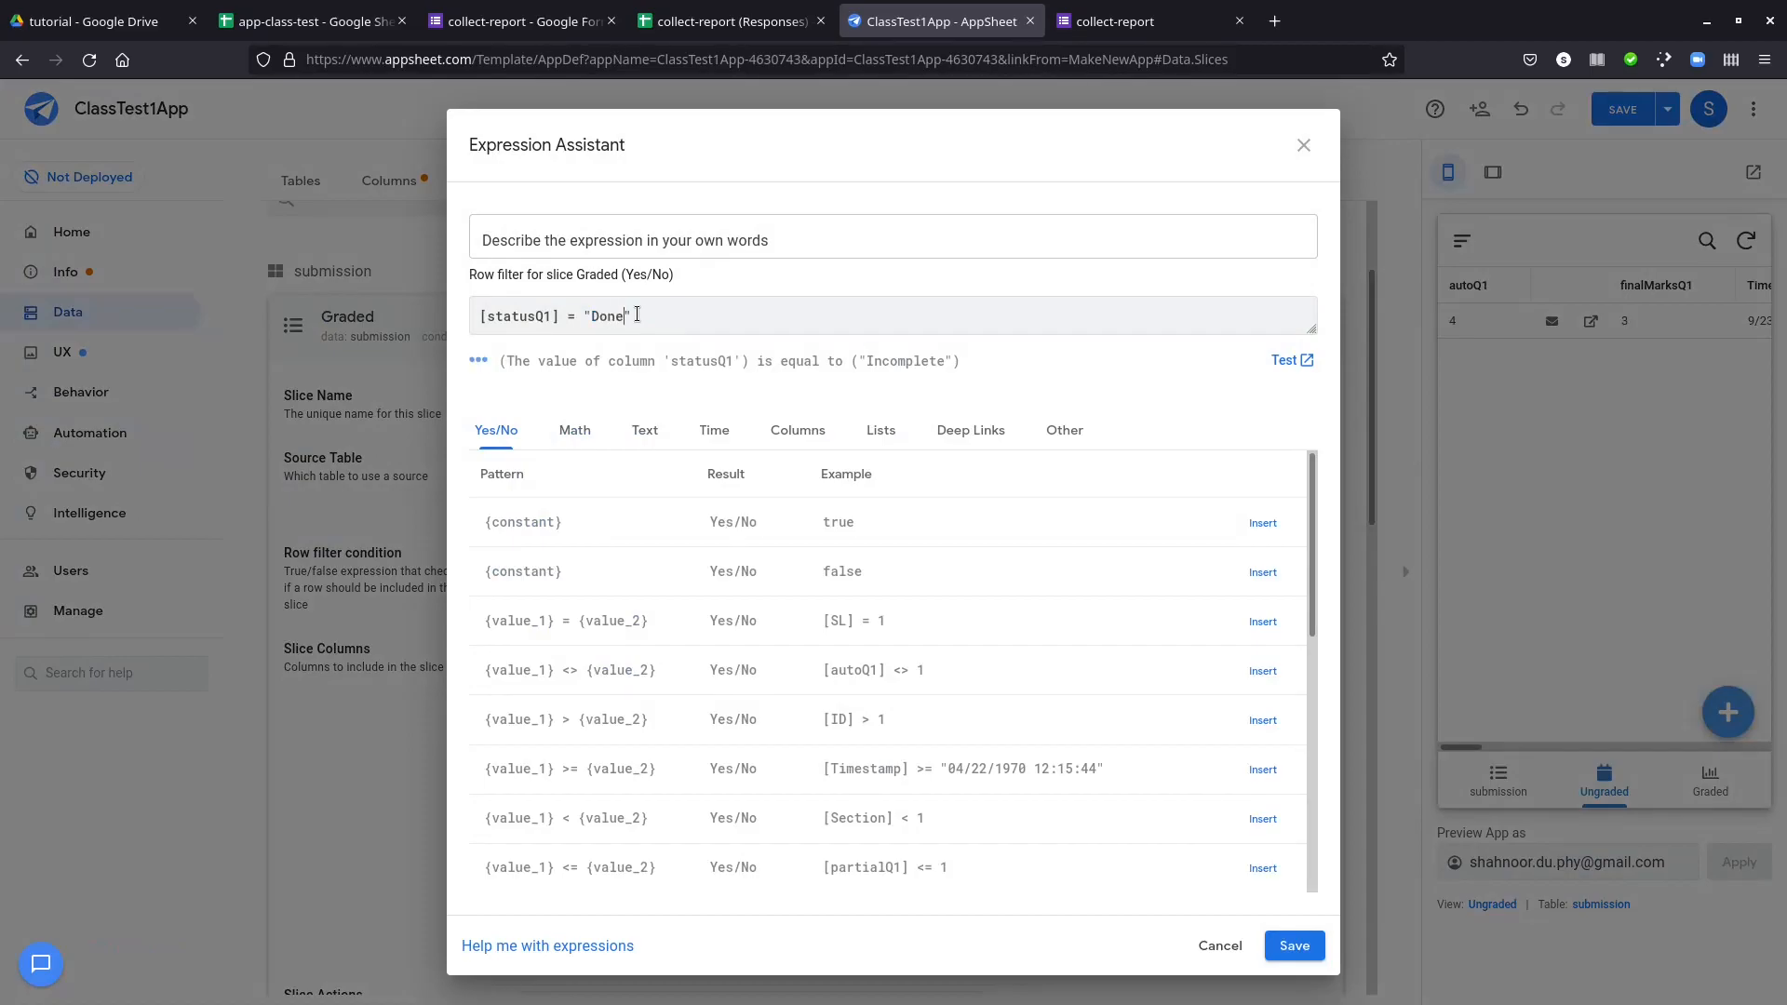
click(1295, 946)
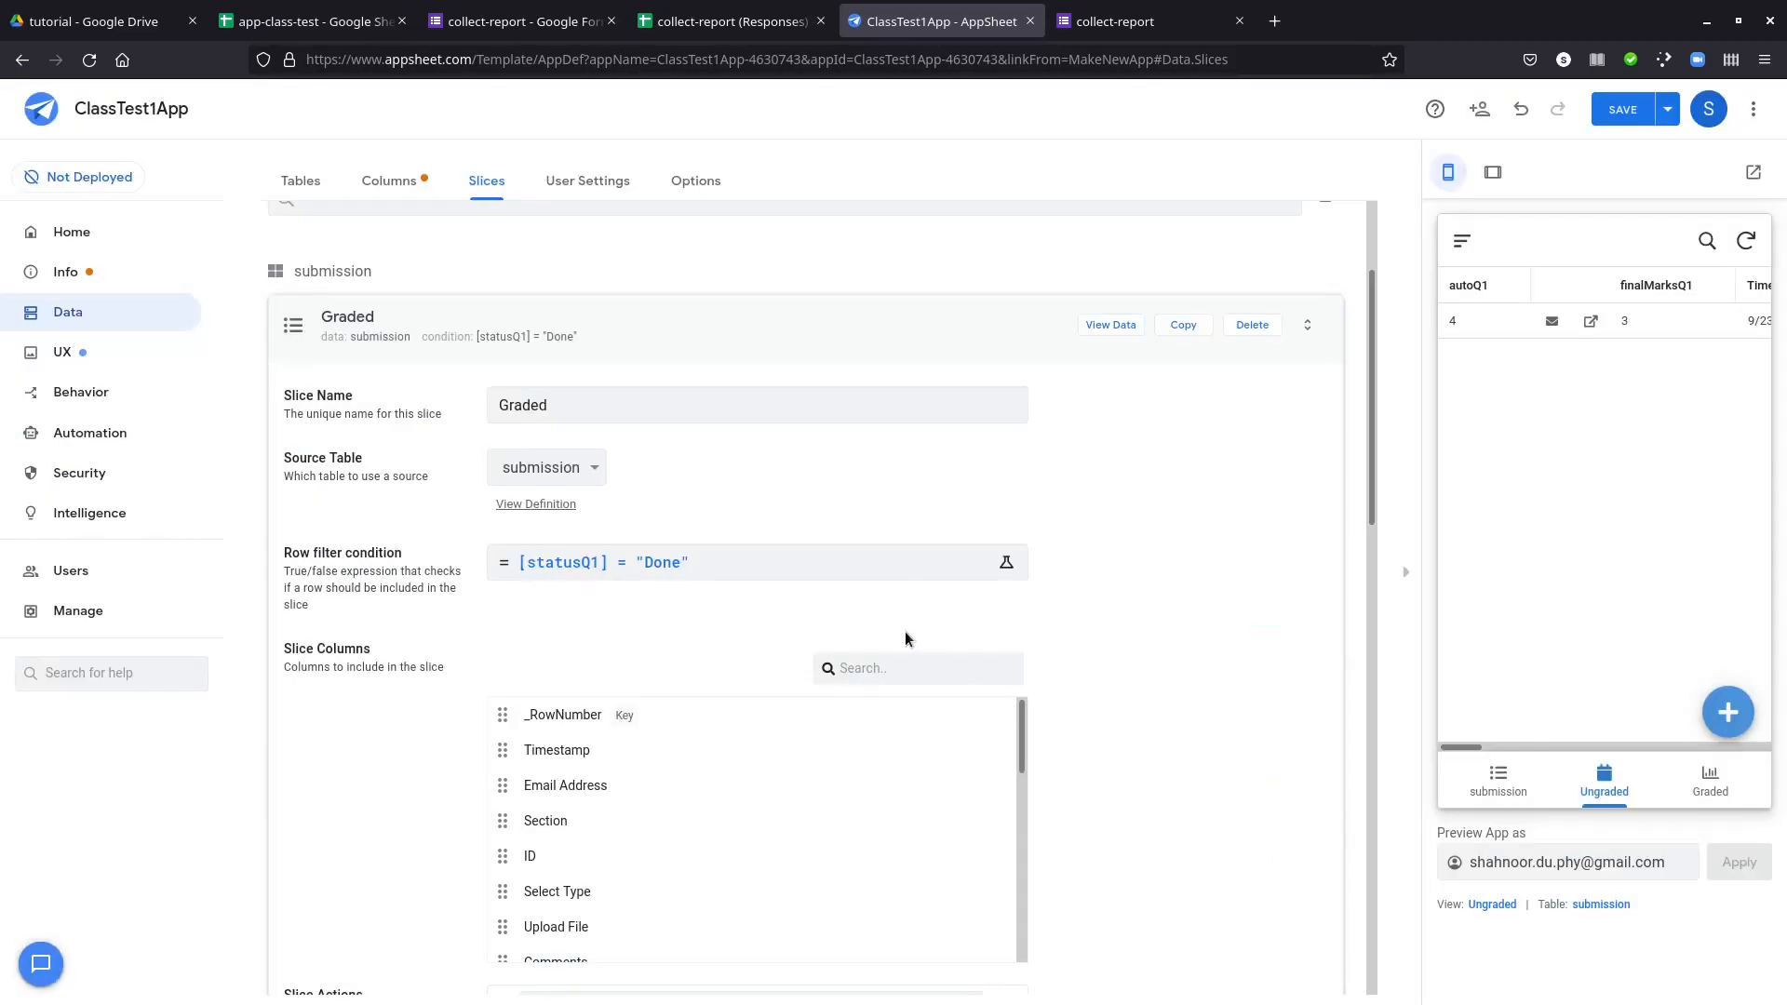
- Set the Ungraded slice's row filter condition to [statusQ1] = "Incomplete" and save the expression
scroll(1210, 631, down, 12)
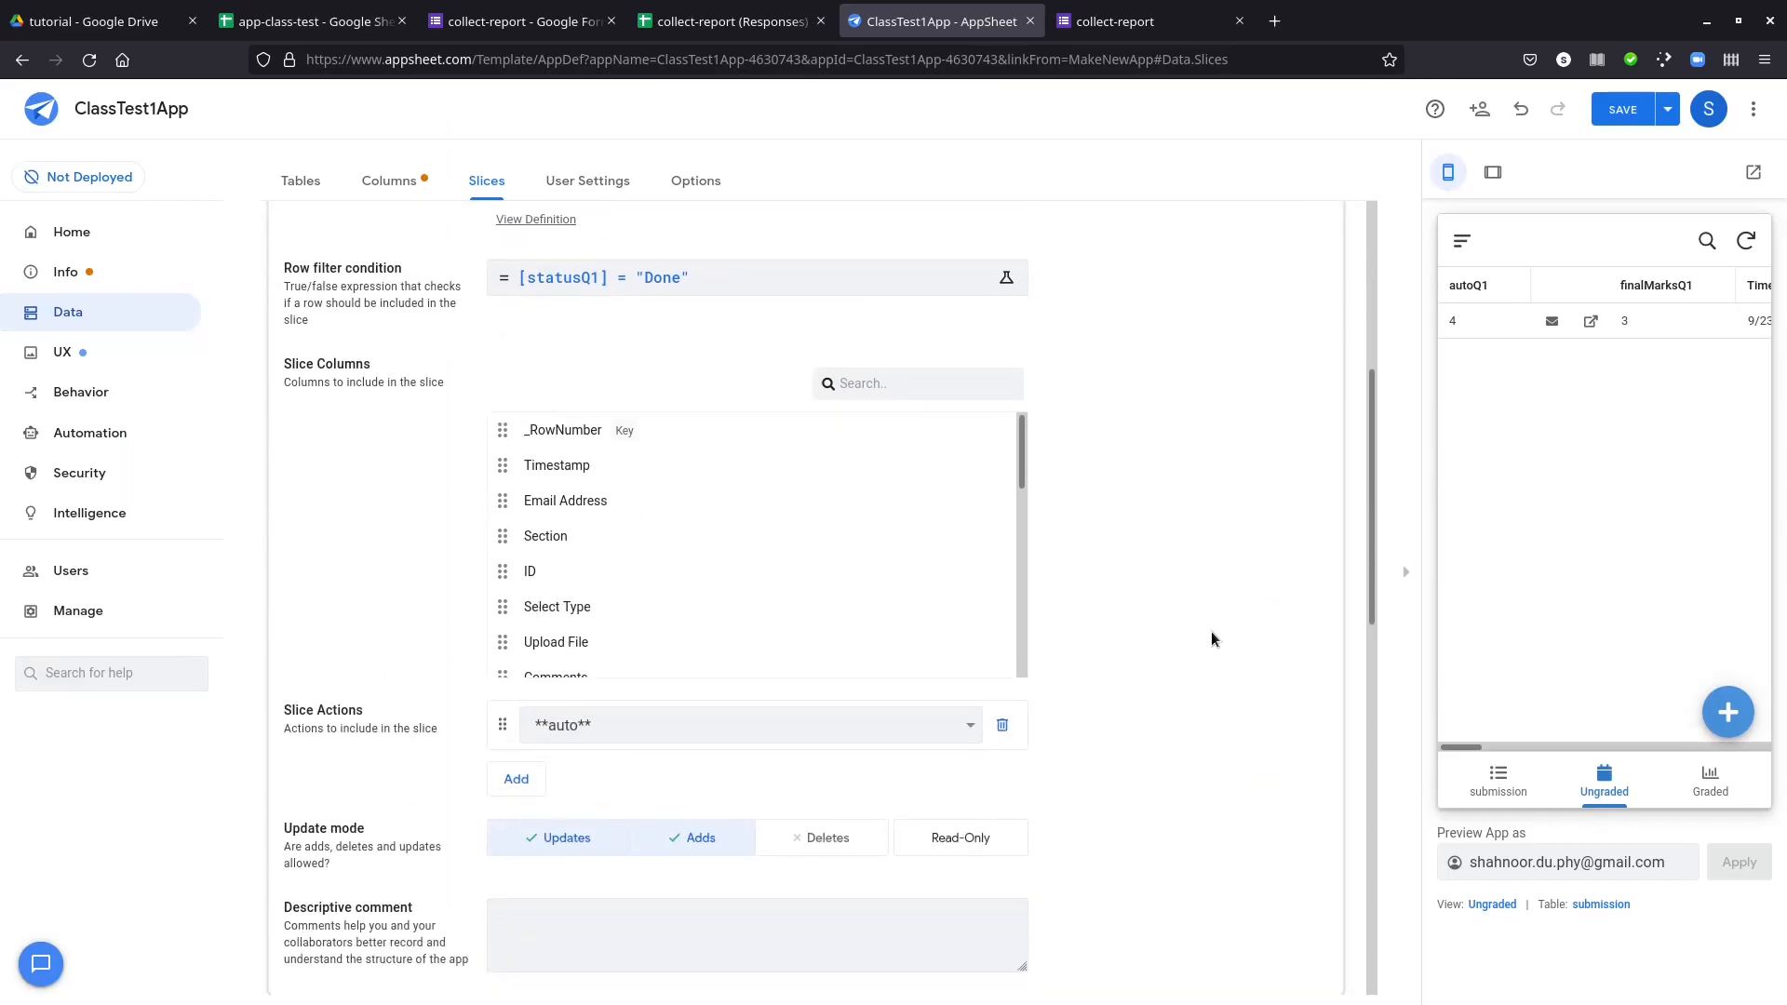
click(620, 426)
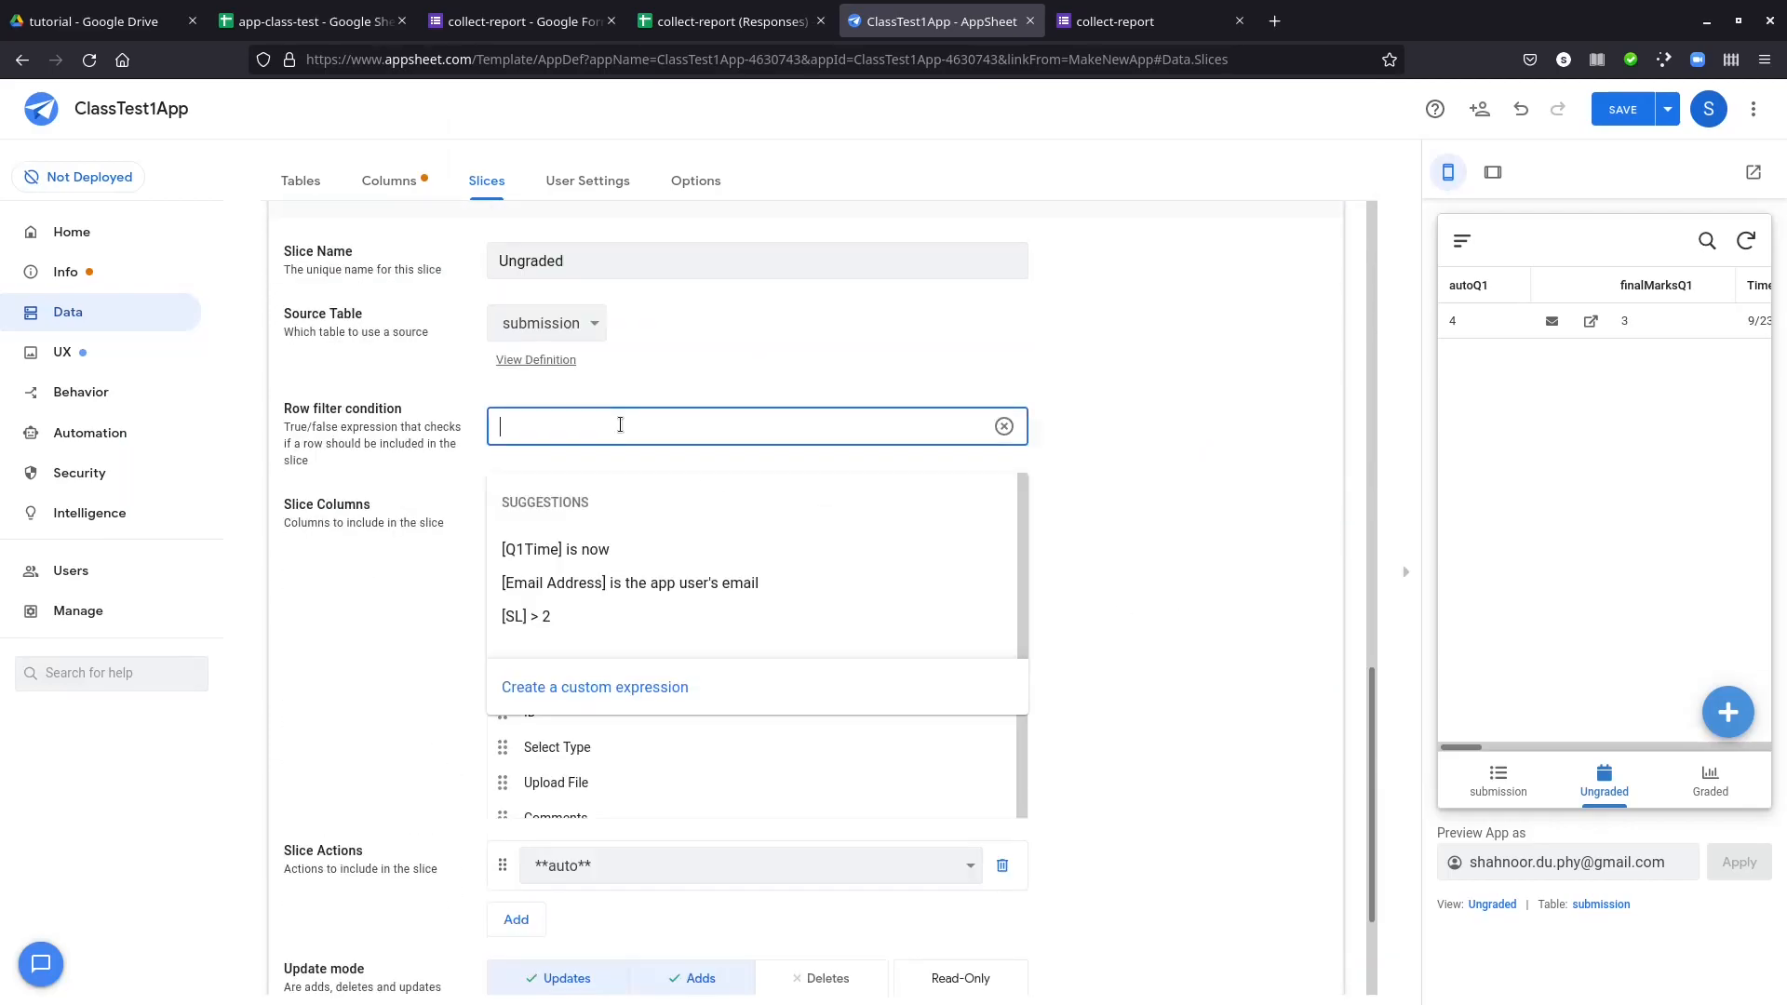
text([statusQ1] = "Incomplete")
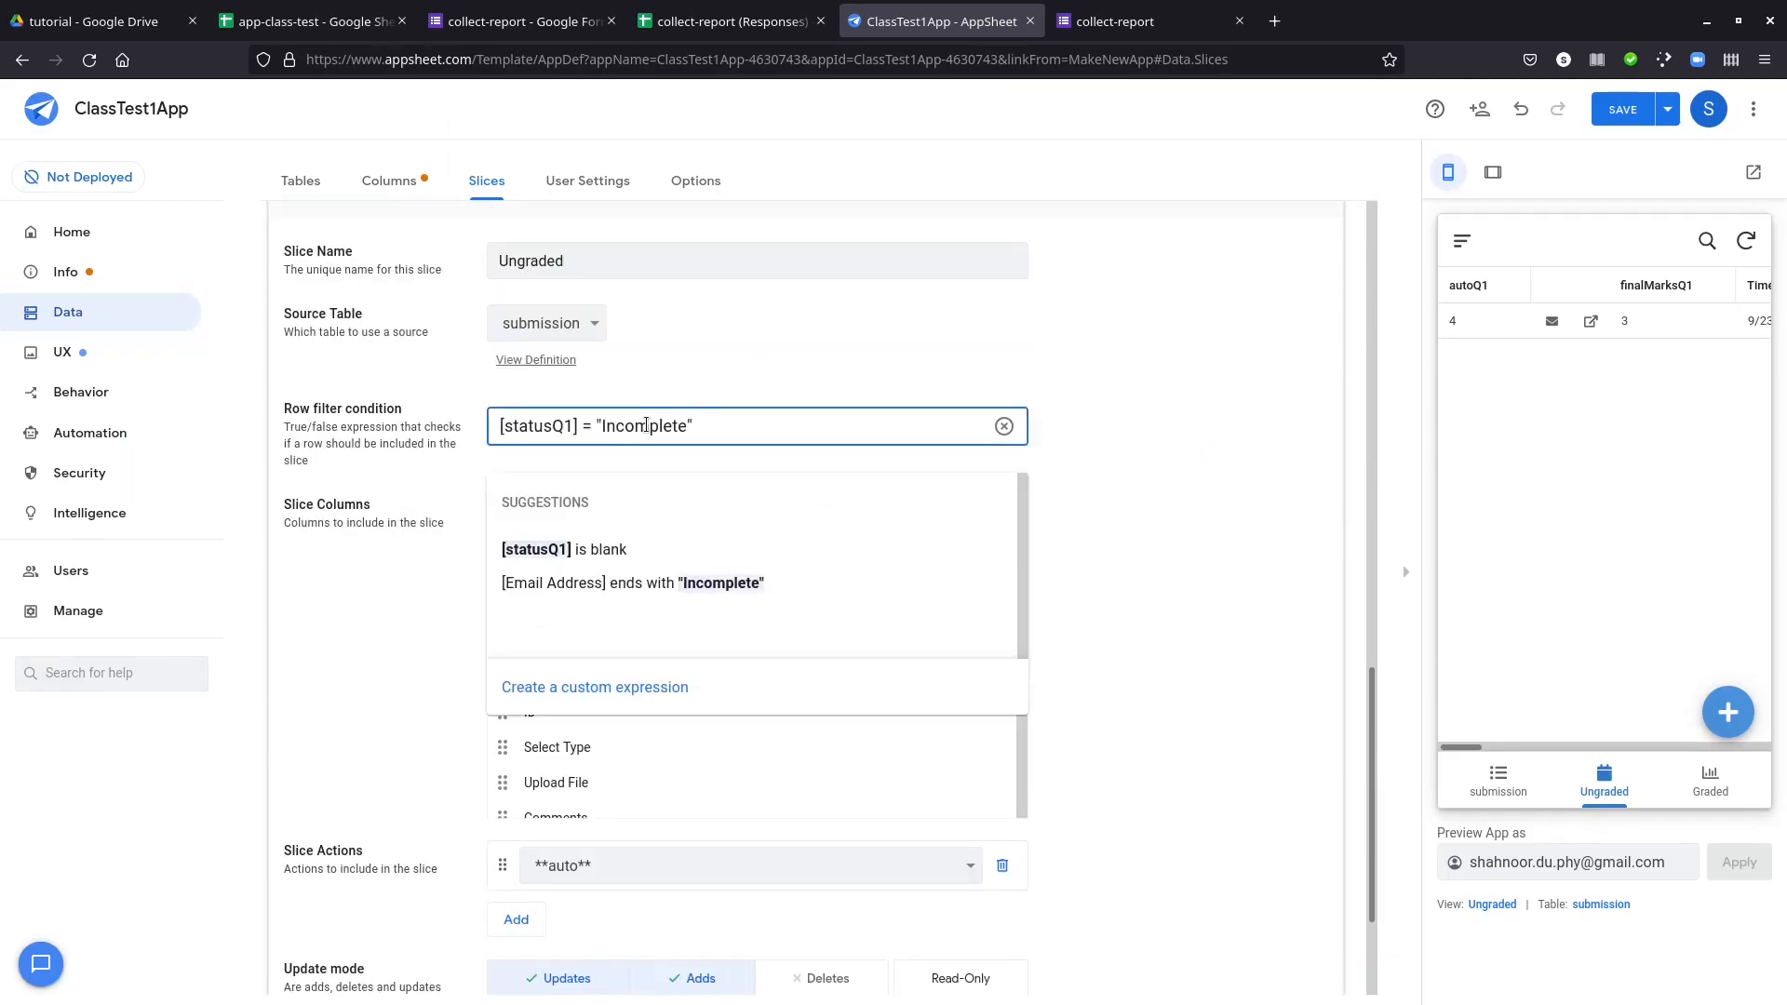
click(647, 426)
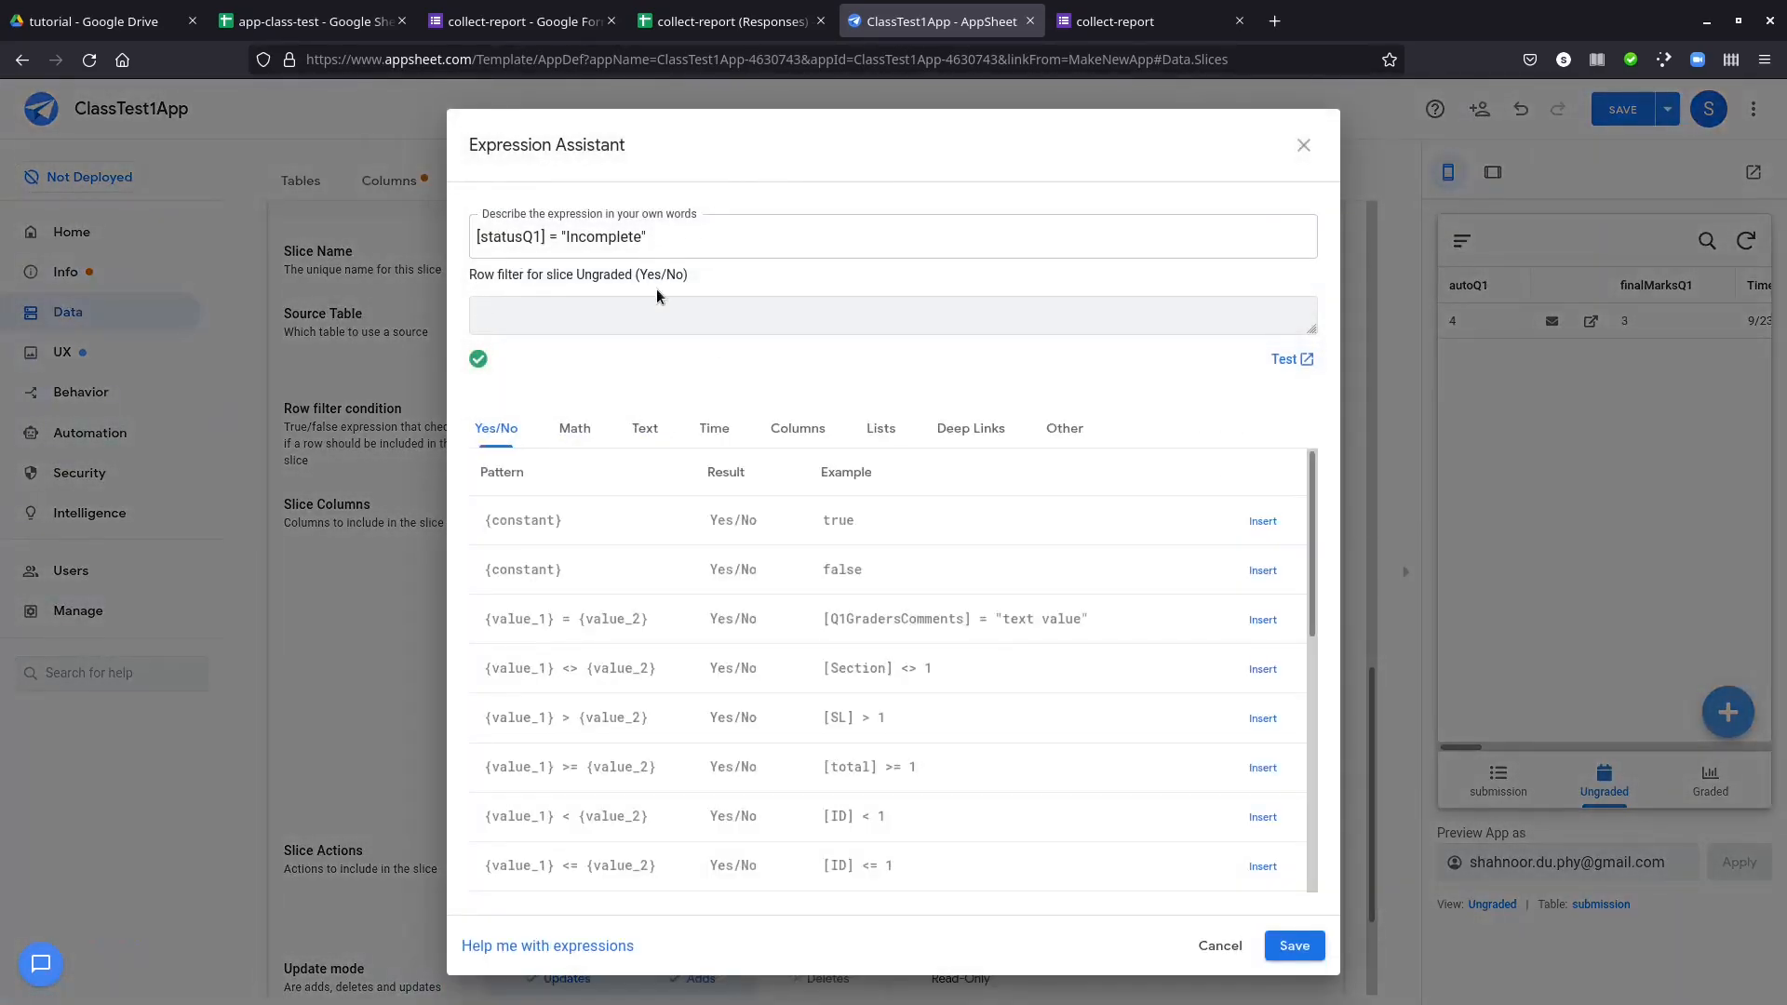
drag(674, 237, 464, 232)
key(BackSpace)
click(690, 318)
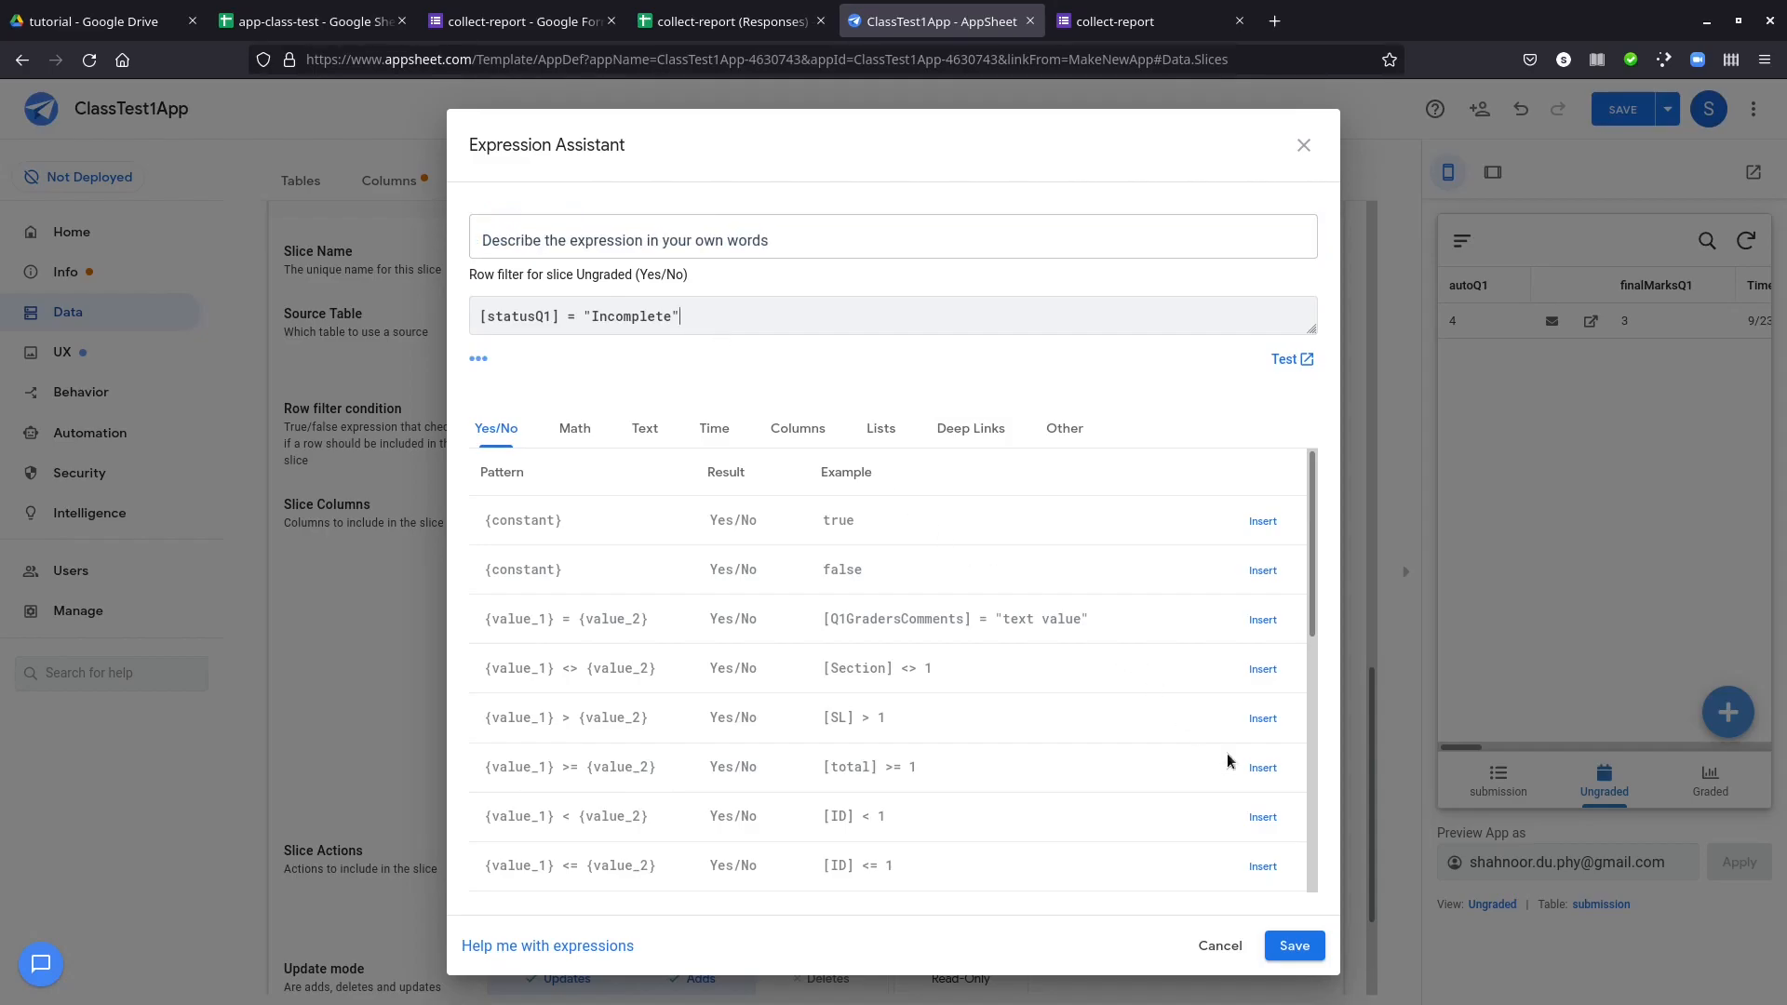
click(1298, 947)
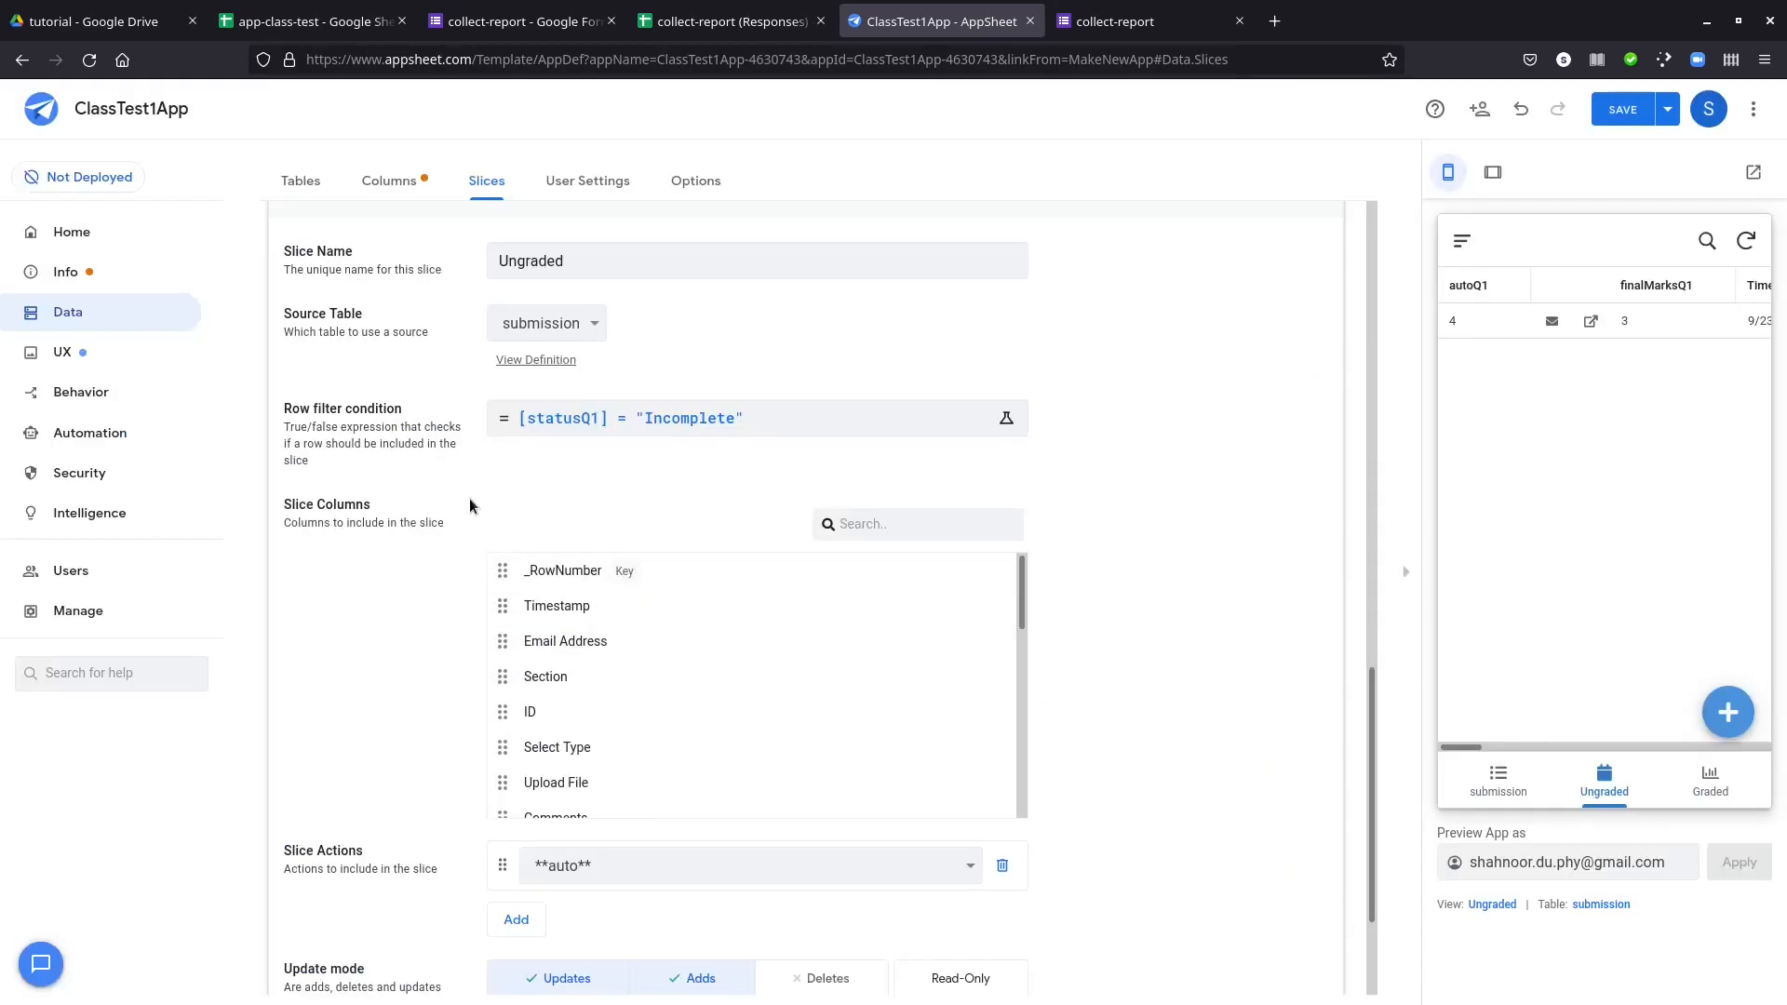
- Open the app's UX views and save the app with the updated slices
scroll(396, 508, down, 2)
scroll(515, 458, down, 5)
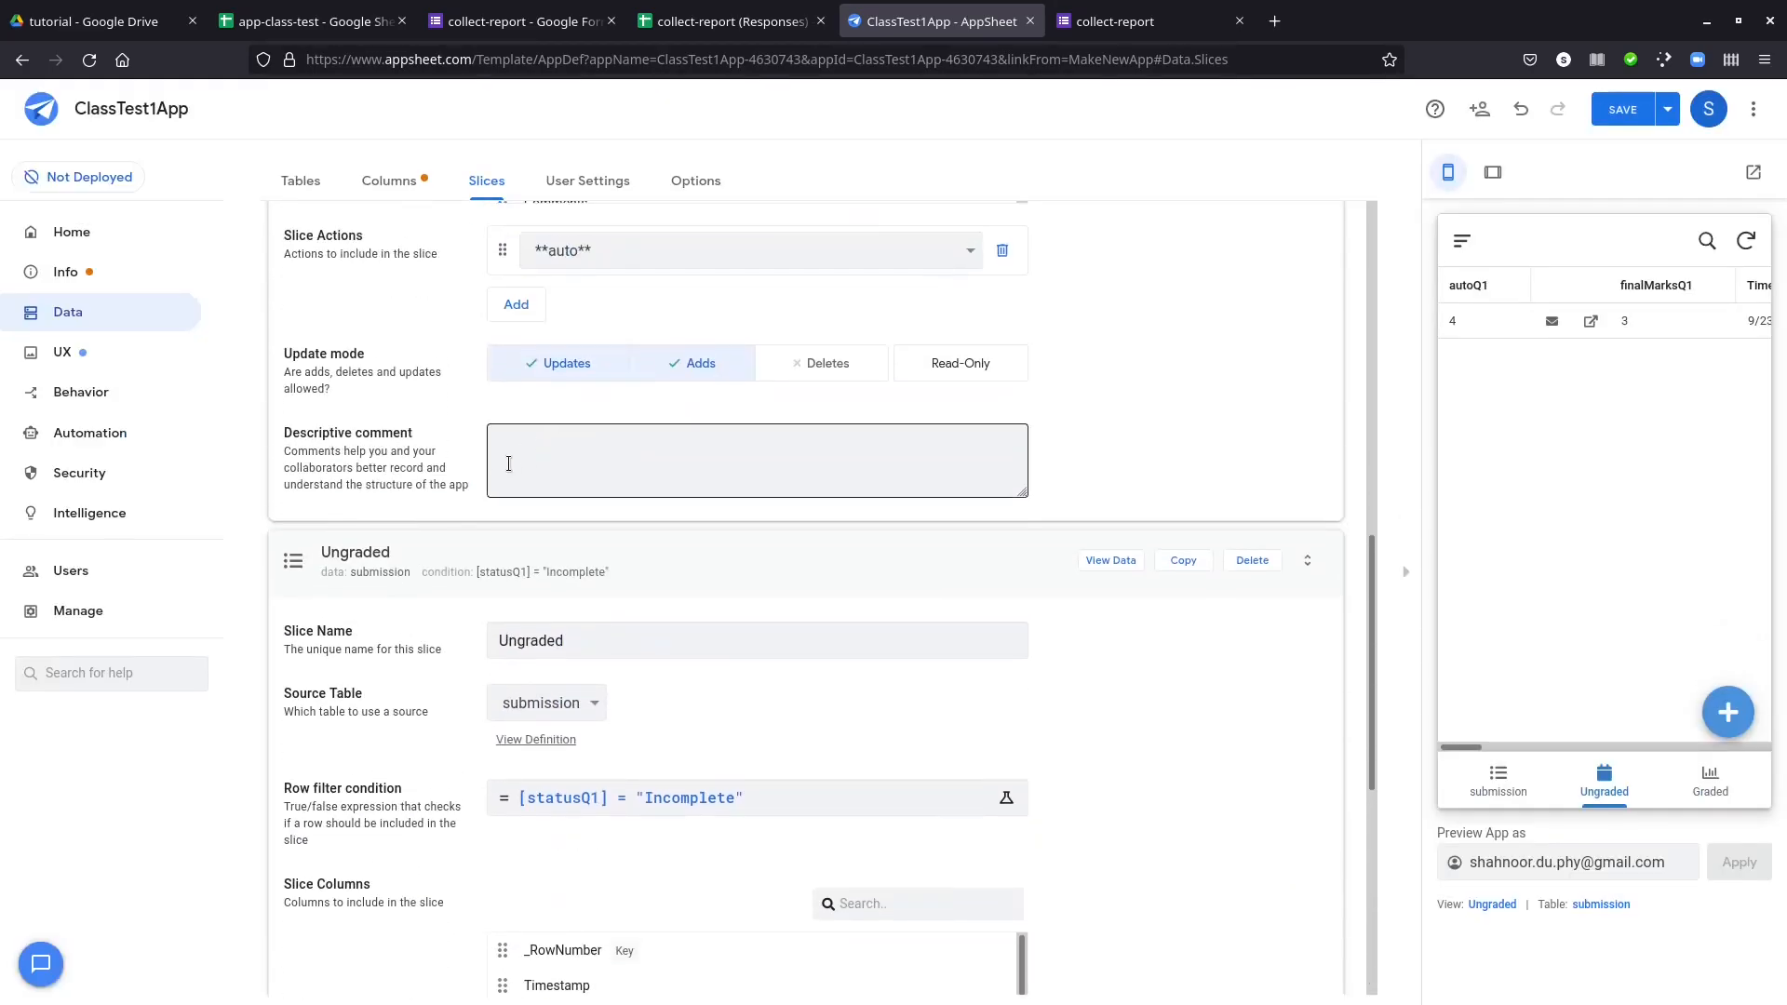
scroll(516, 458, up, 3)
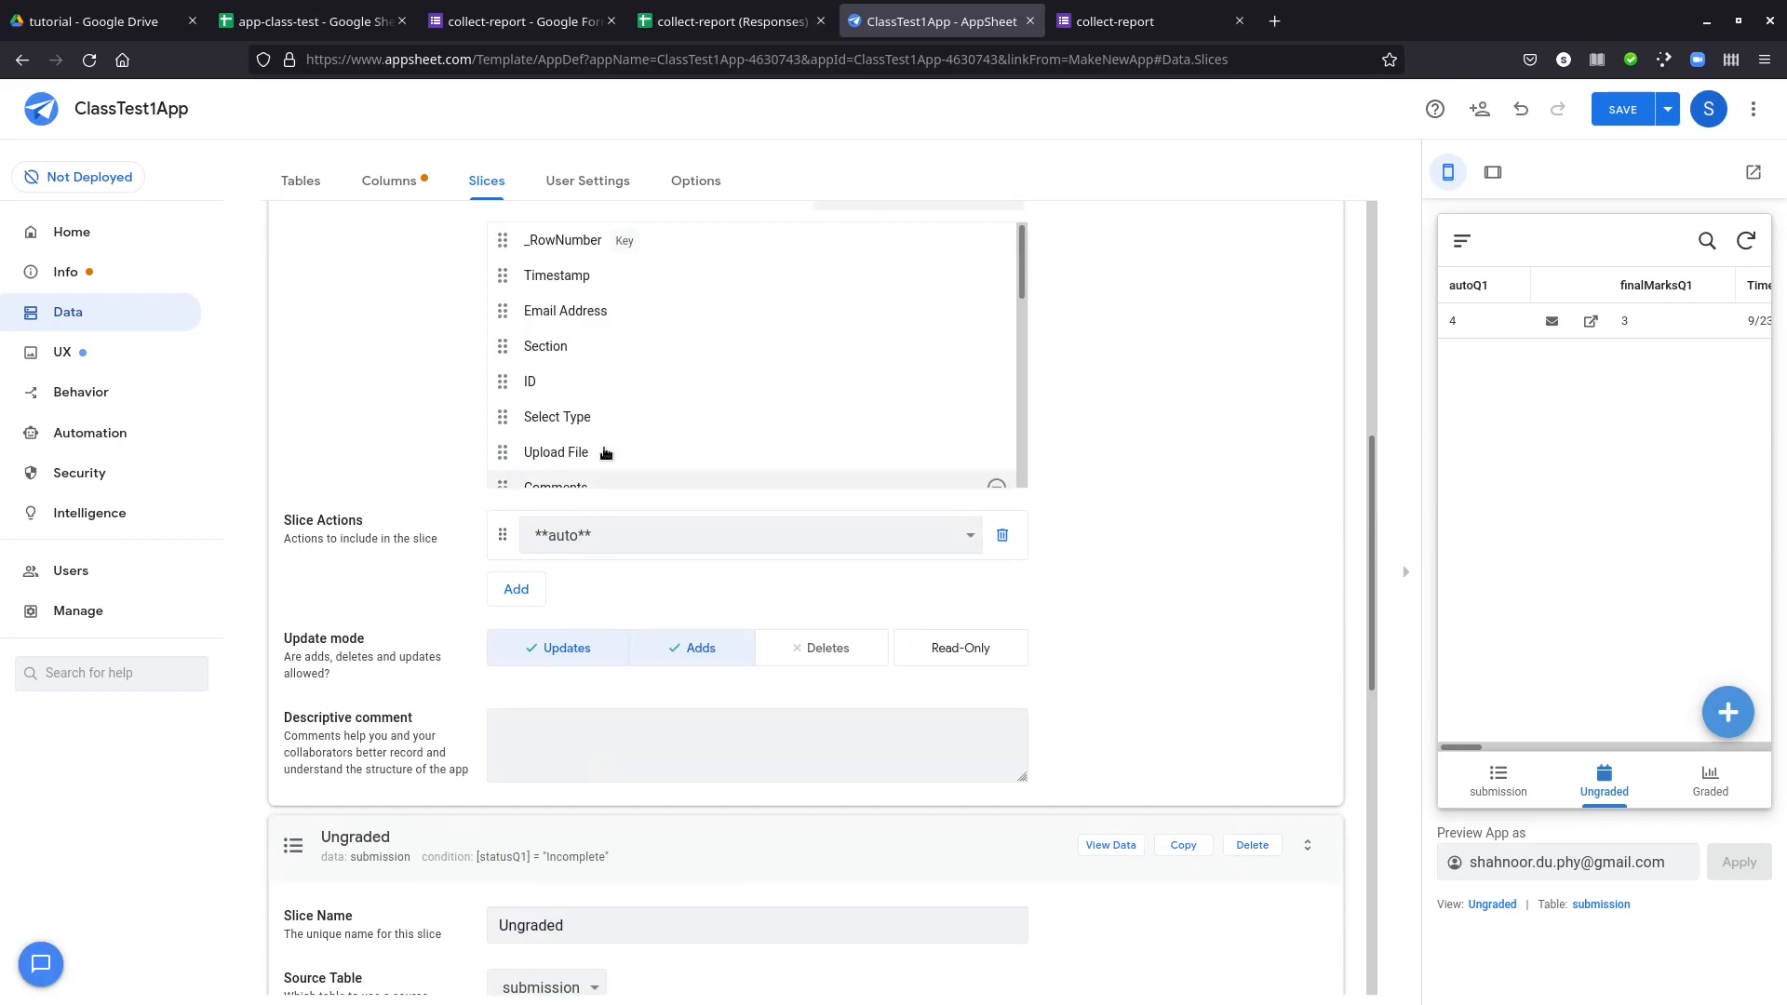
click(93, 350)
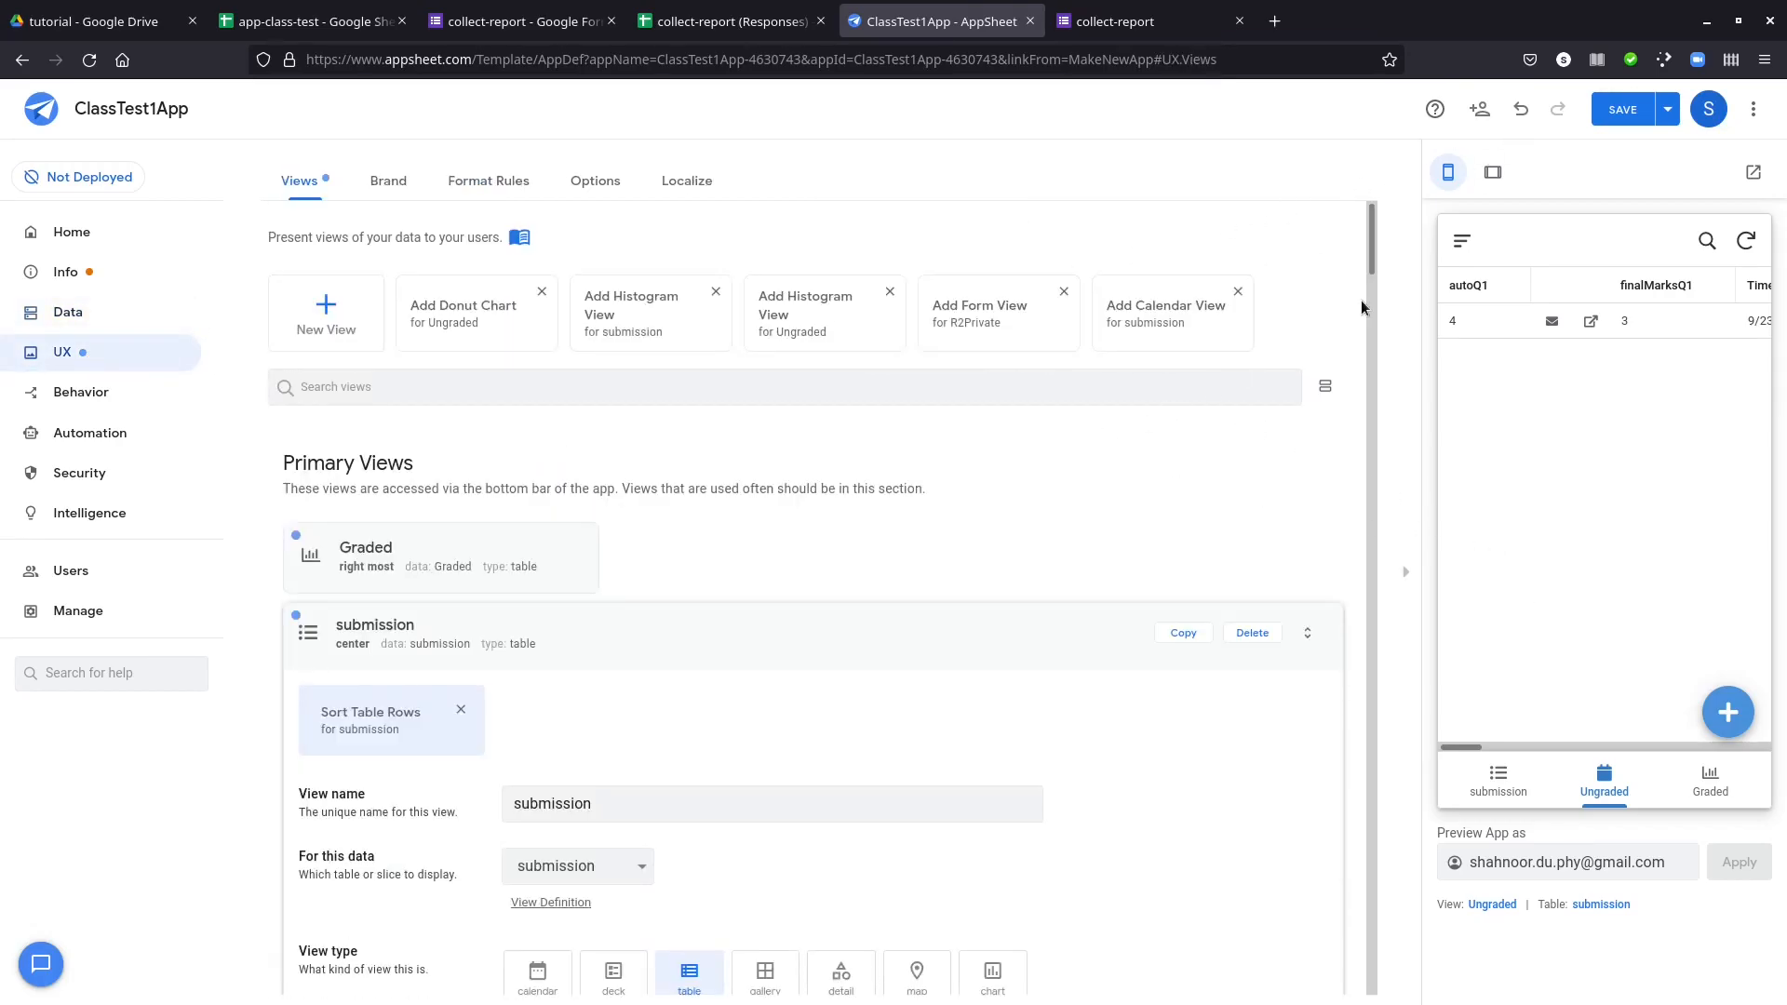
click(1622, 109)
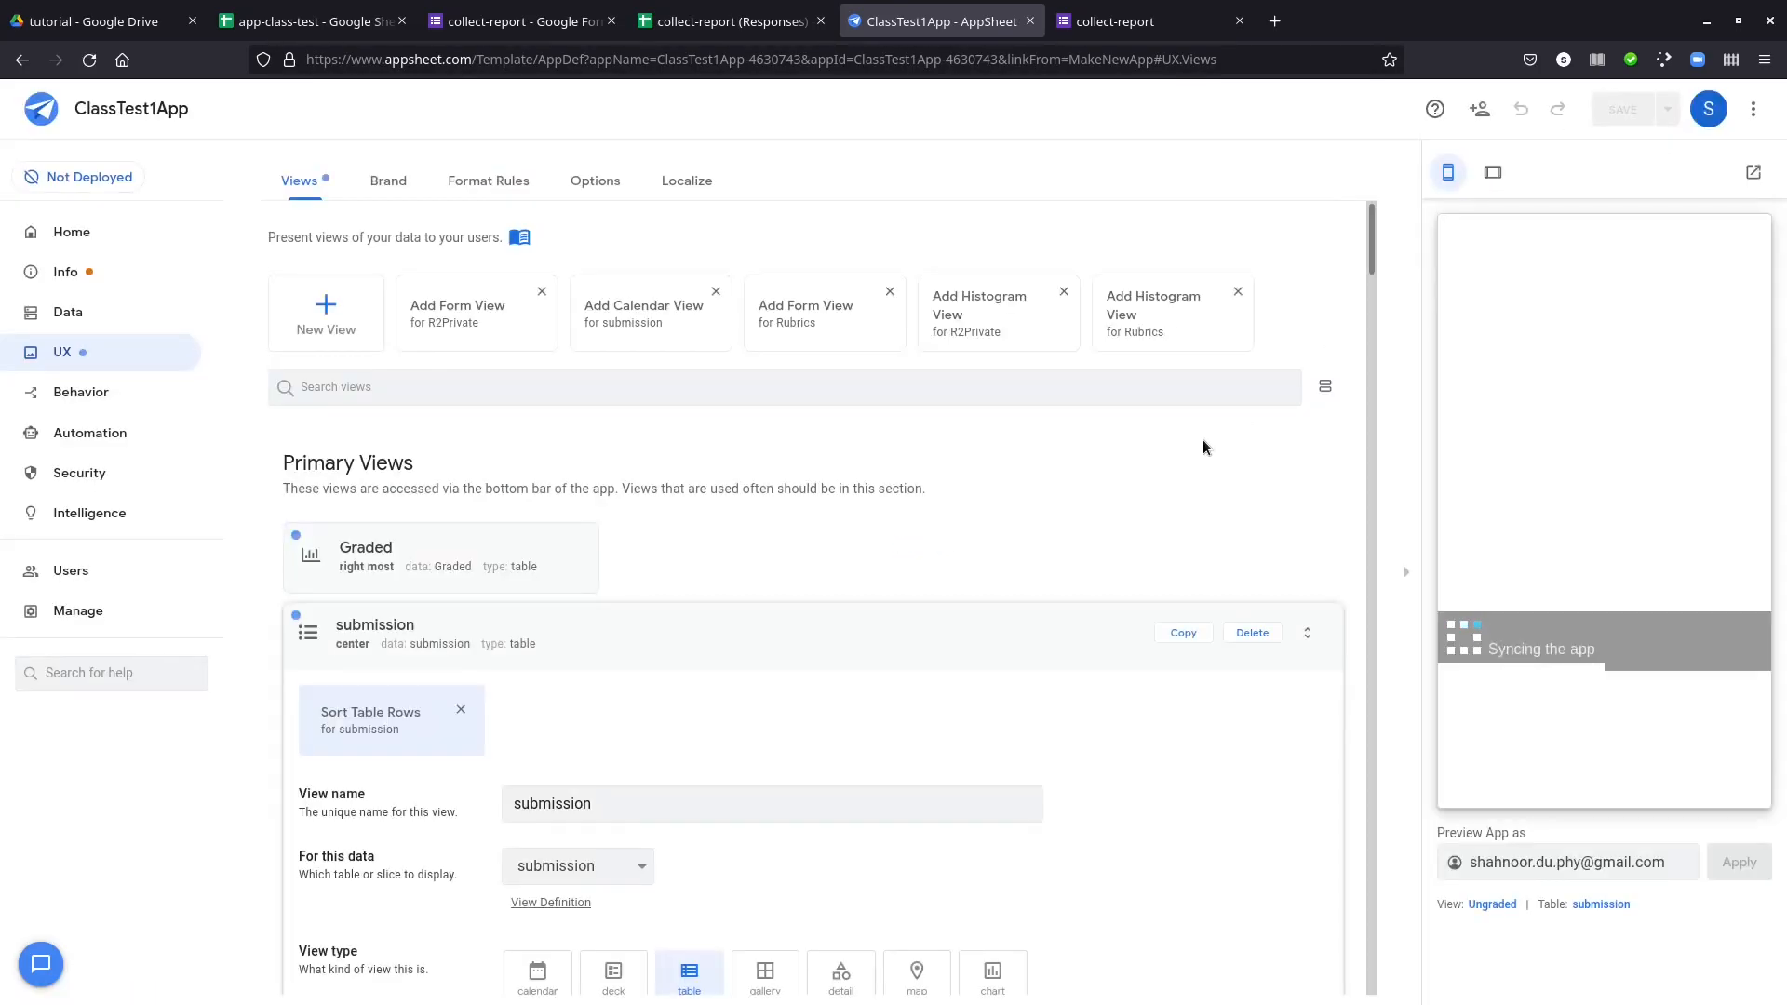
- Set the Graded view's column order to SL followed by emailString
scroll(1020, 519, down, 1)
scroll(1020, 512, down, 2)
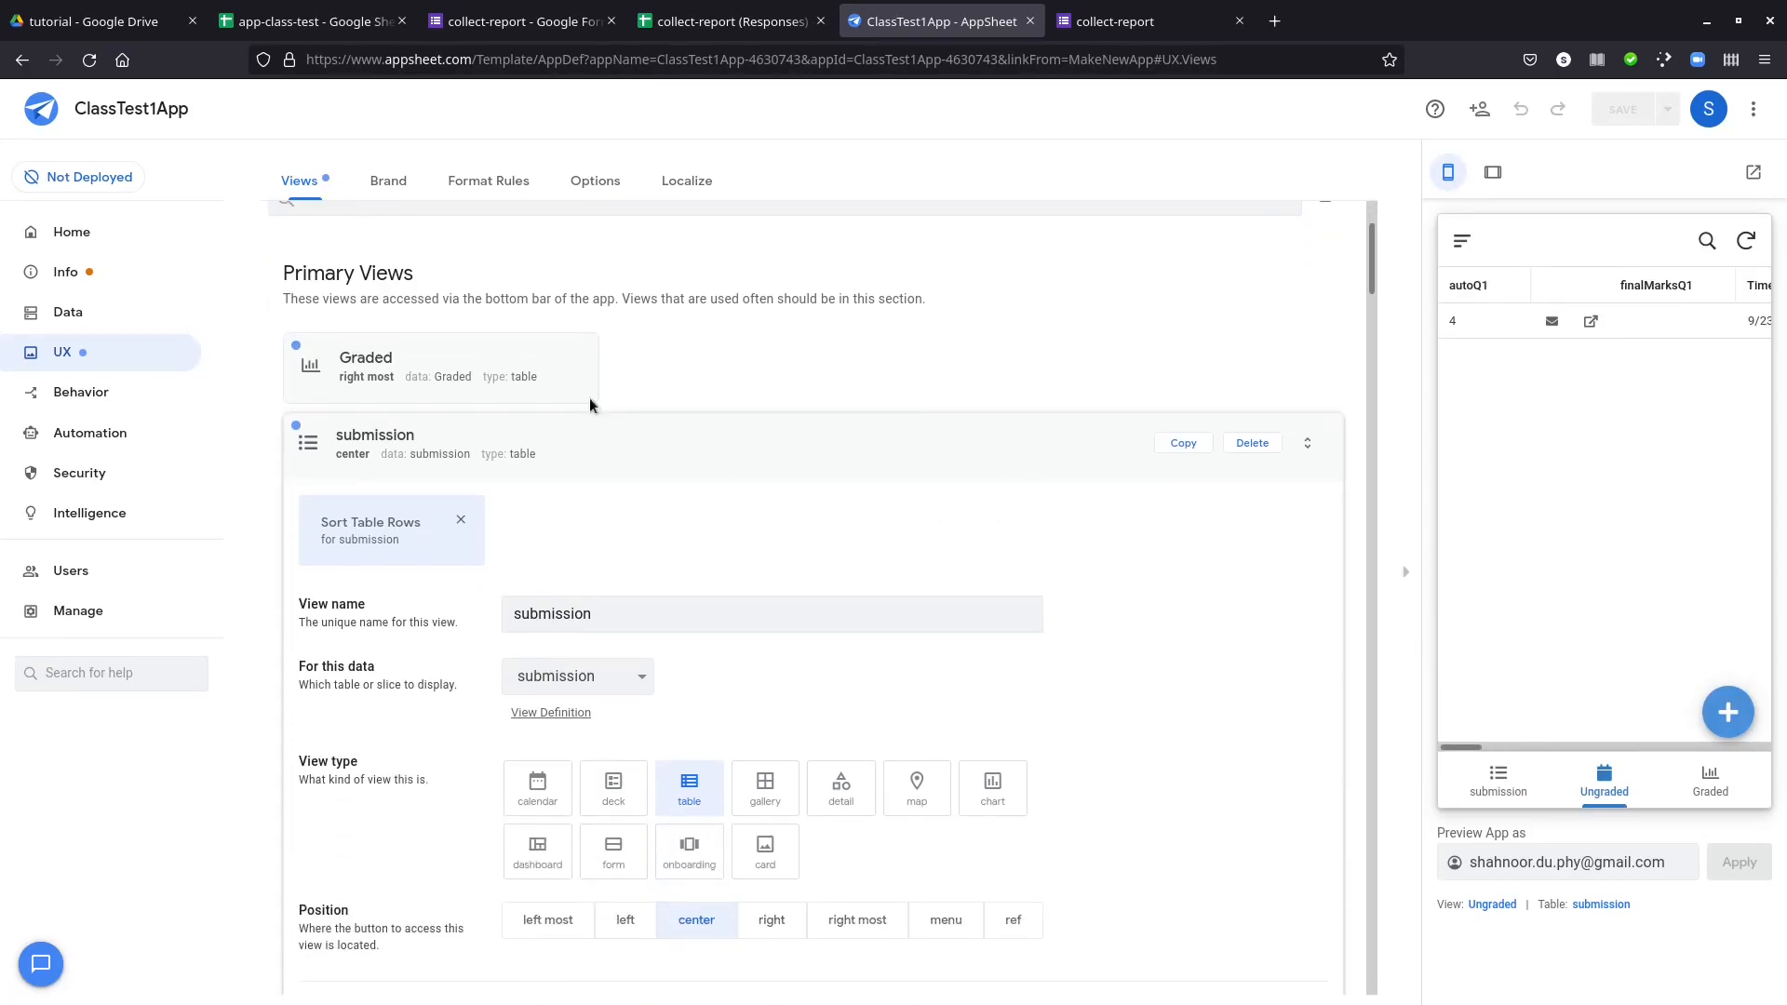
click(573, 368)
scroll(1265, 529, down, 4)
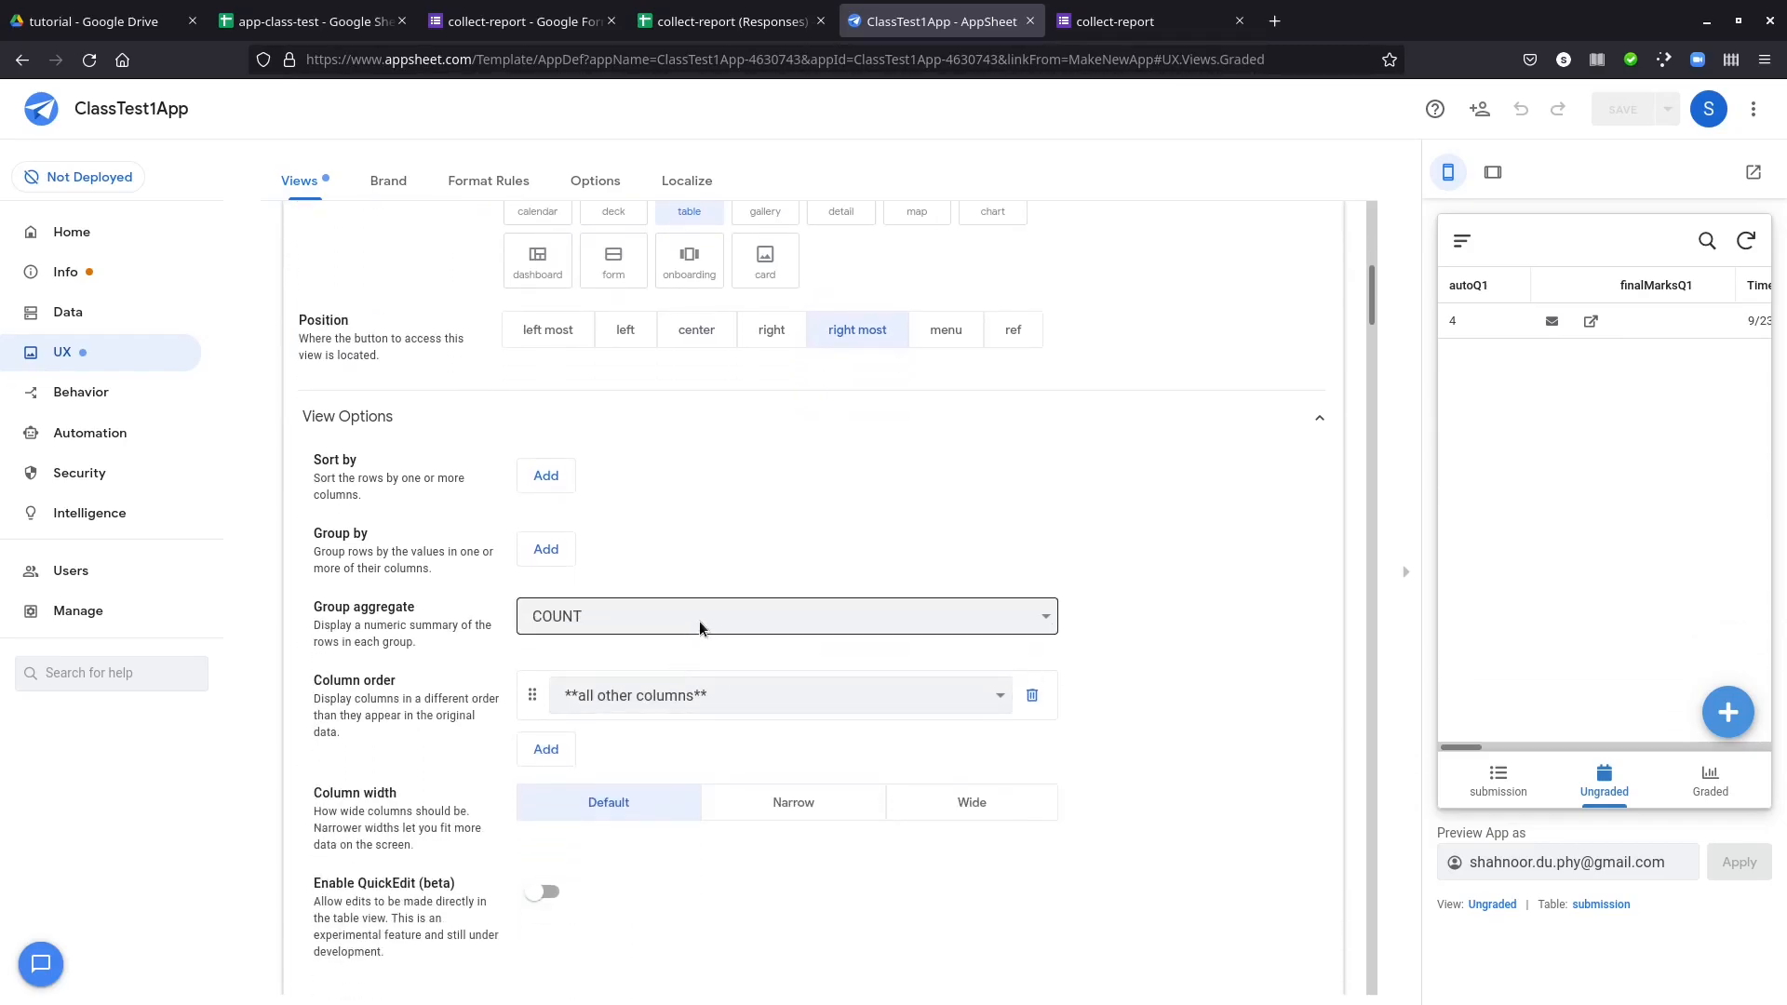
click(628, 691)
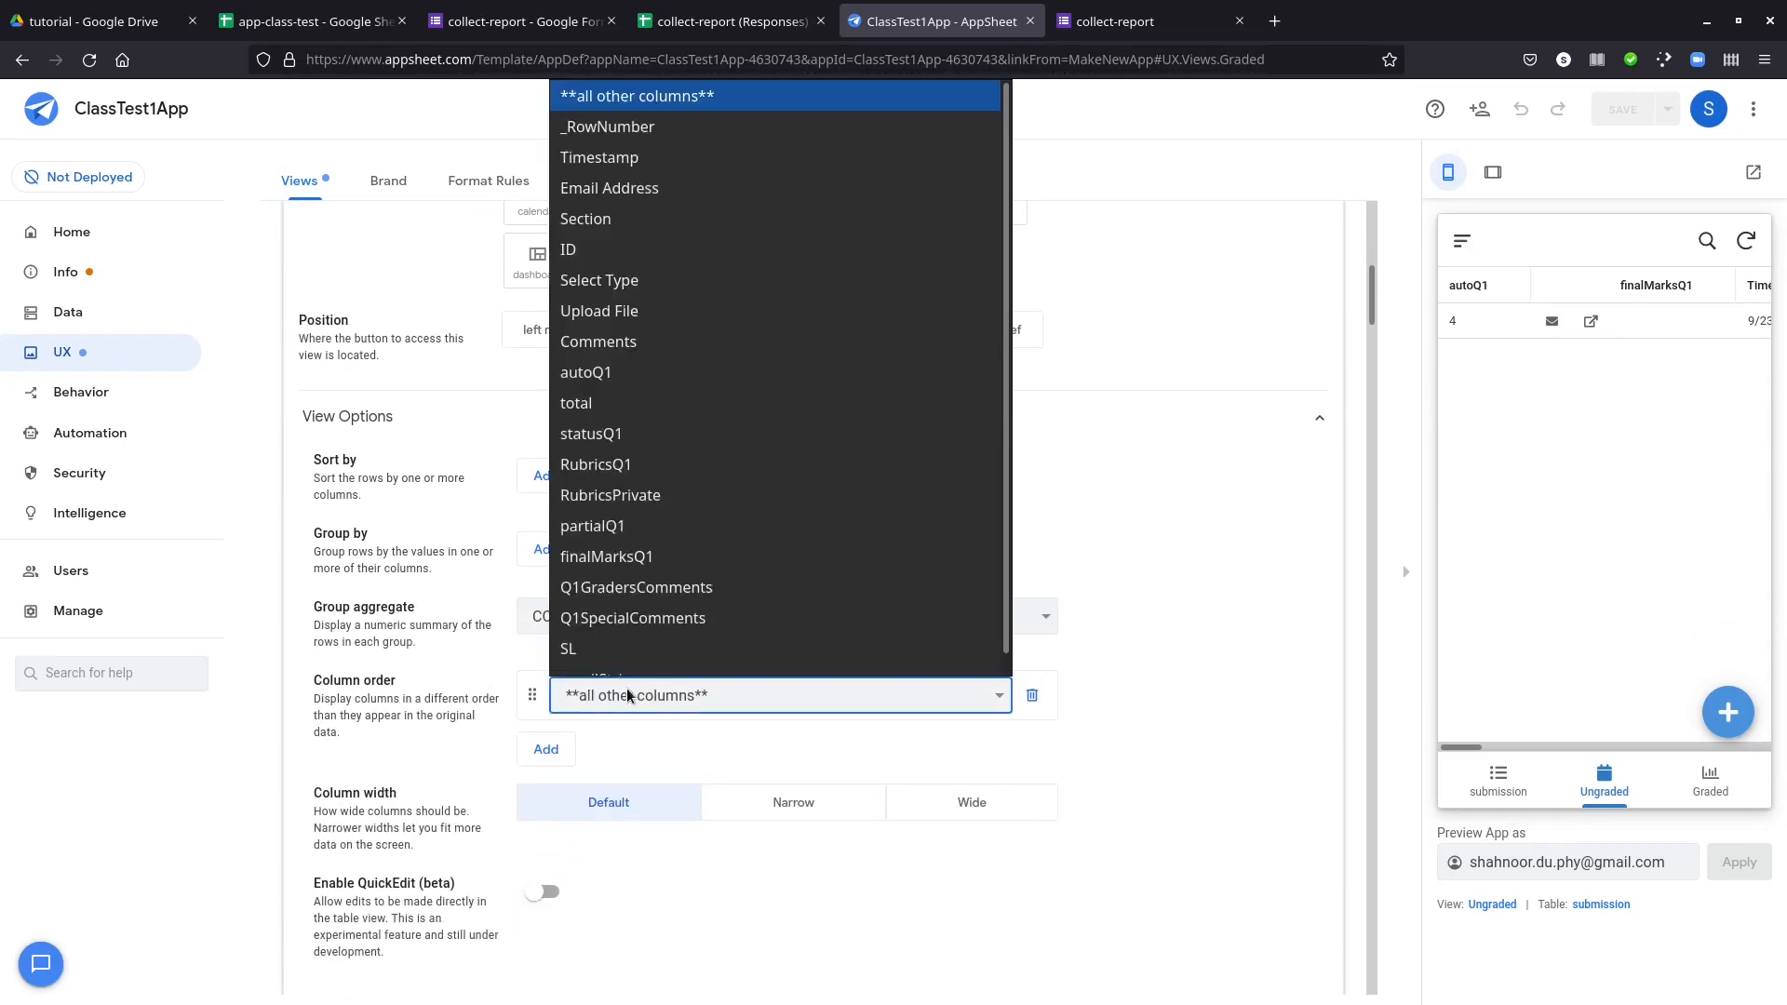
click(618, 632)
click(559, 750)
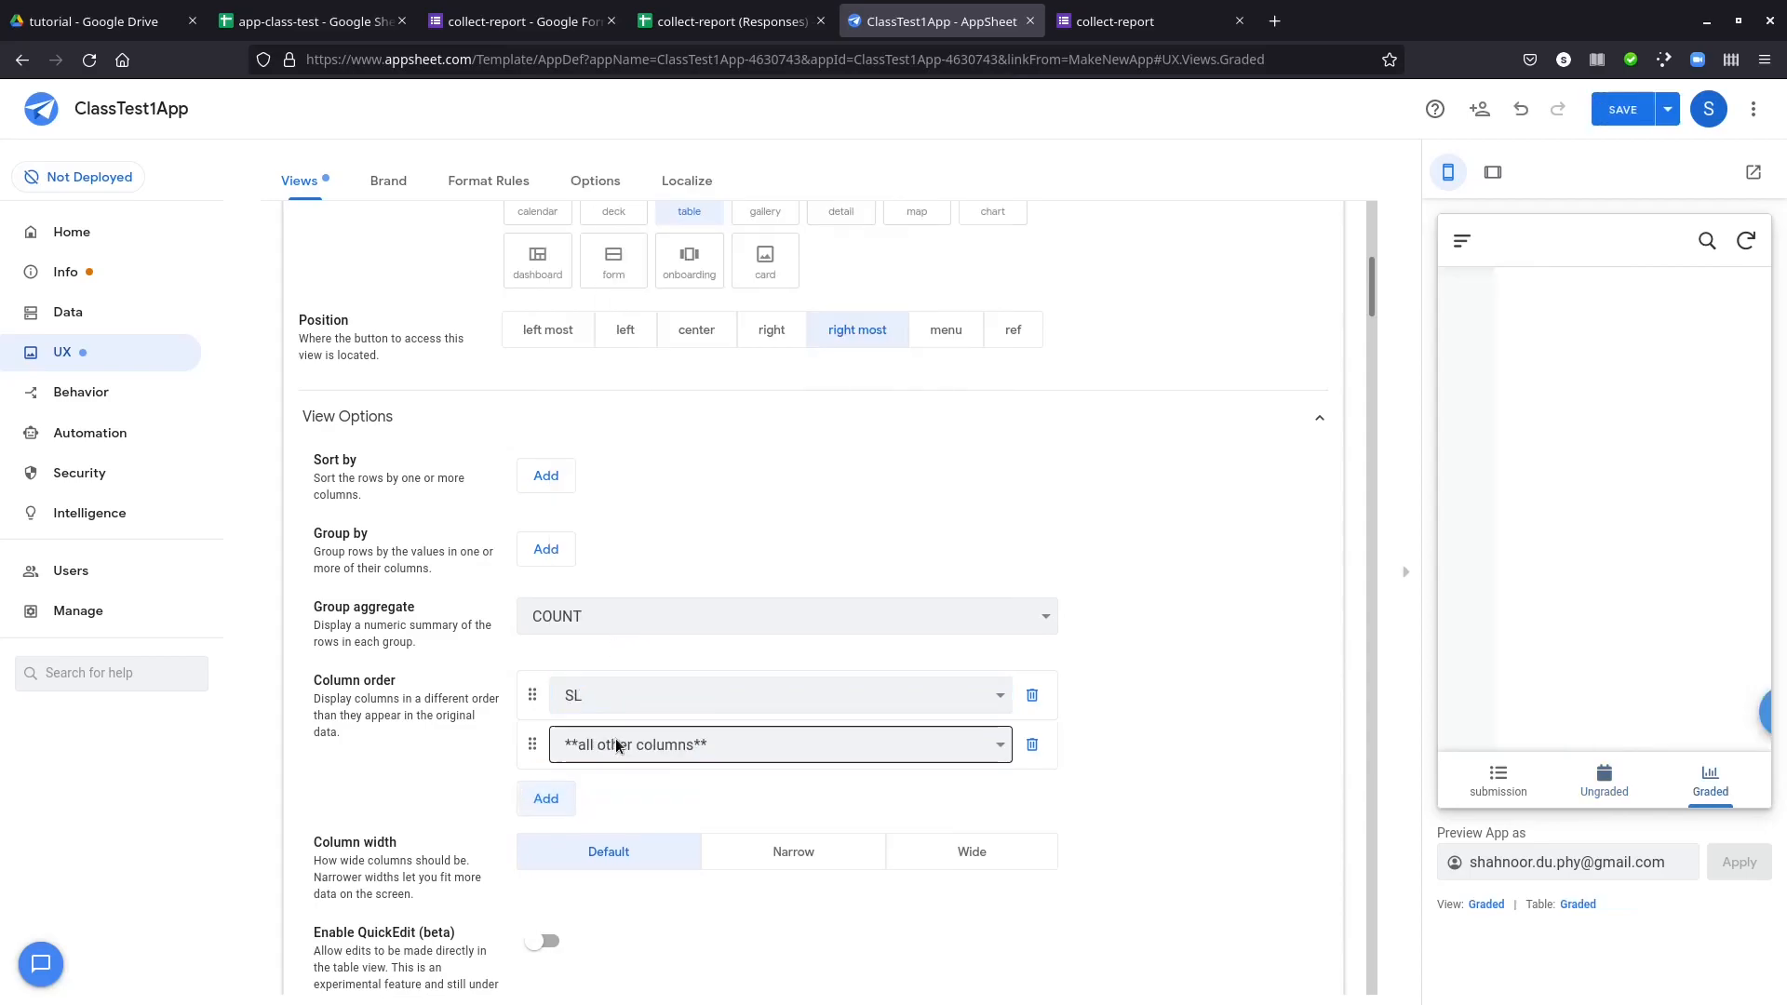
click(618, 745)
click(639, 708)
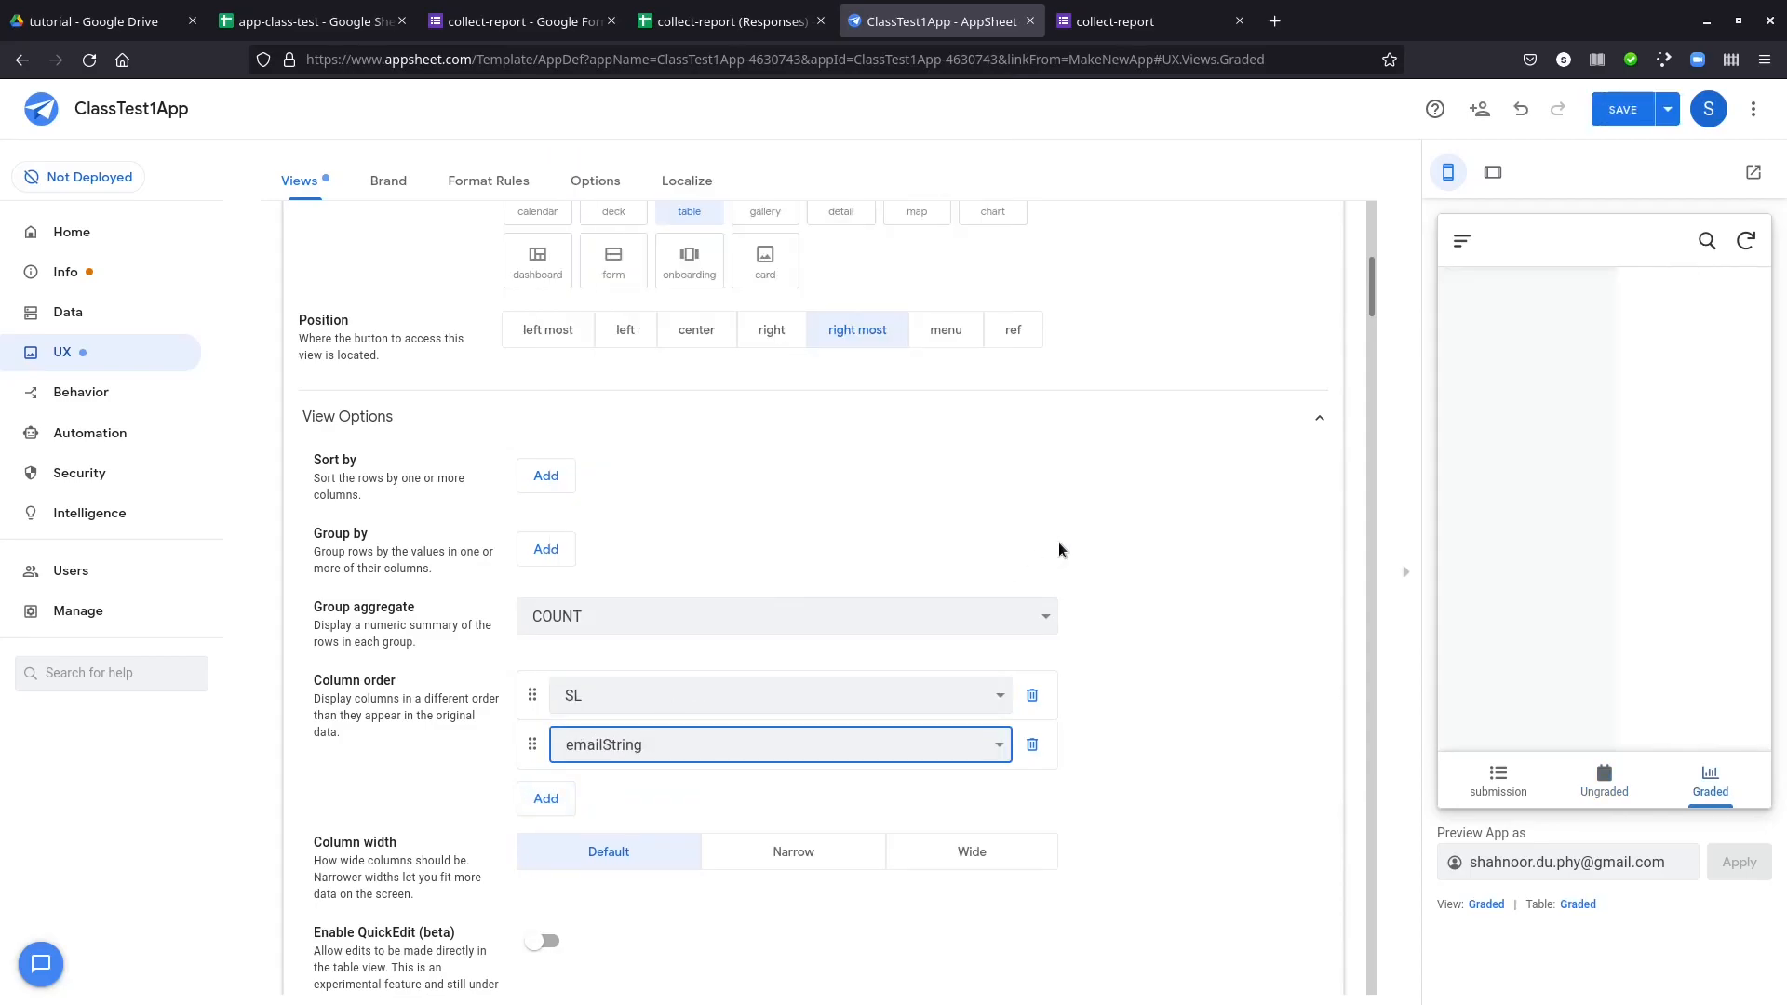
- Save the app and check the Ungraded and Graded views in the app preview
scroll(1102, 543, up, 2)
scroll(1025, 523, up, 2)
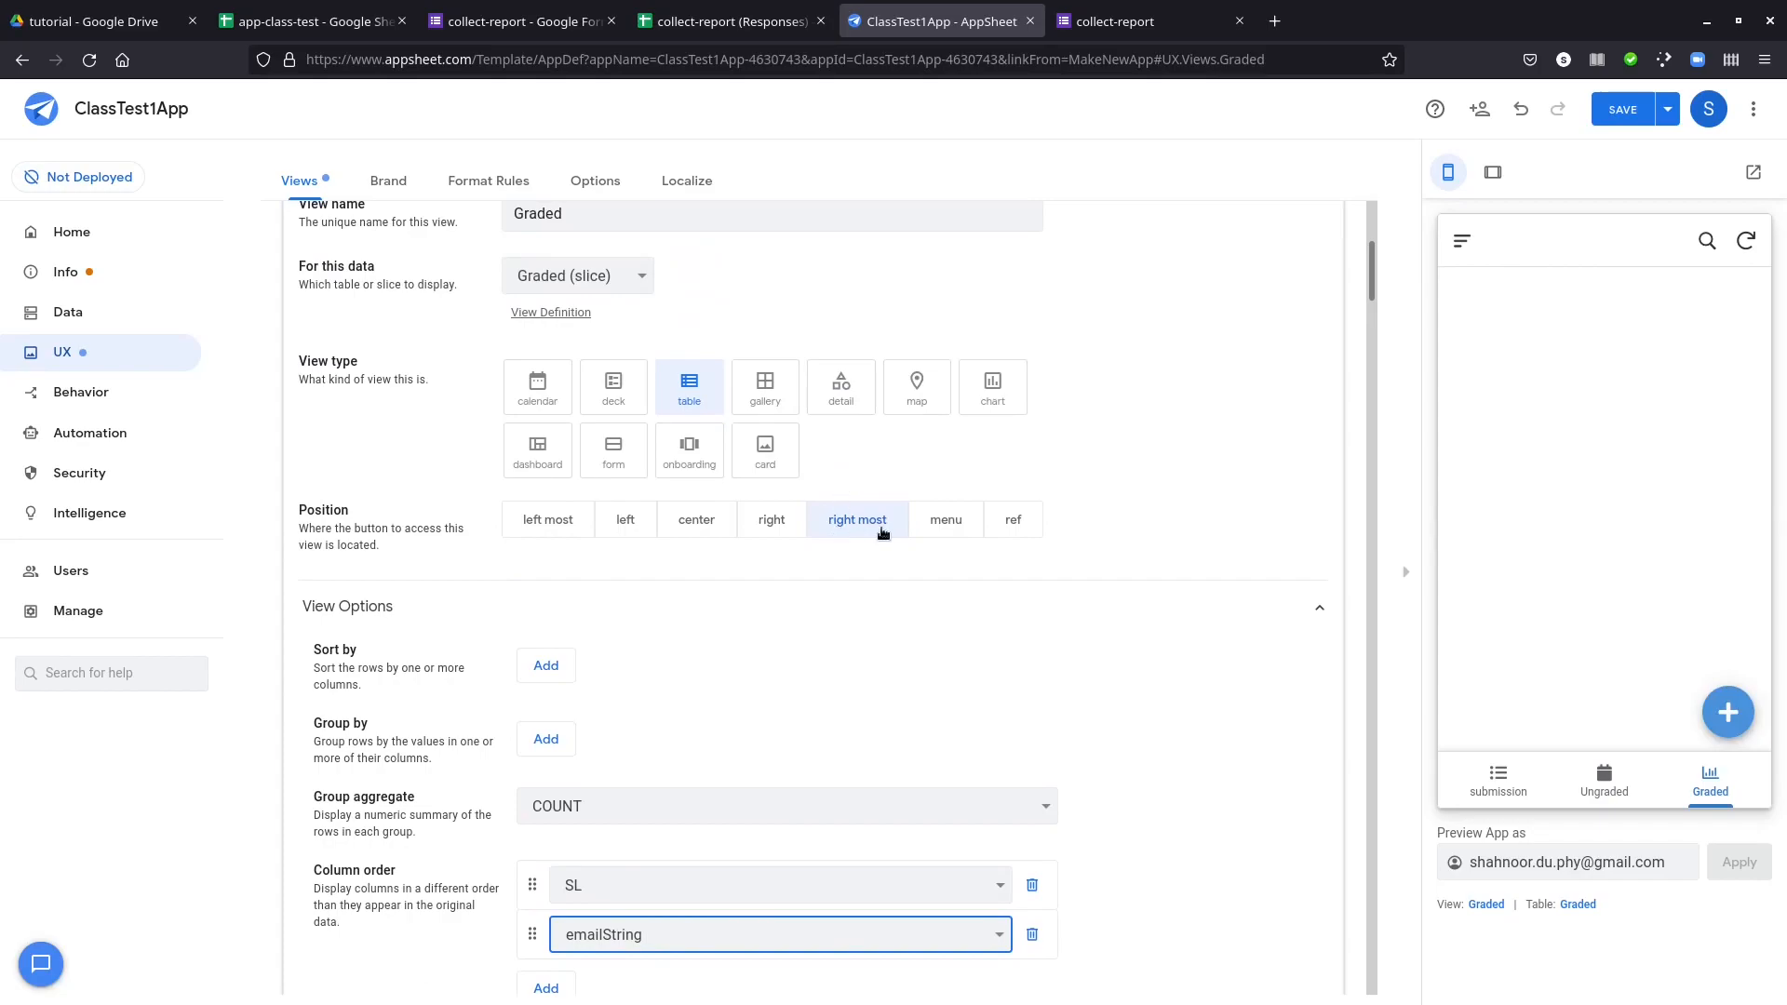
click(1619, 110)
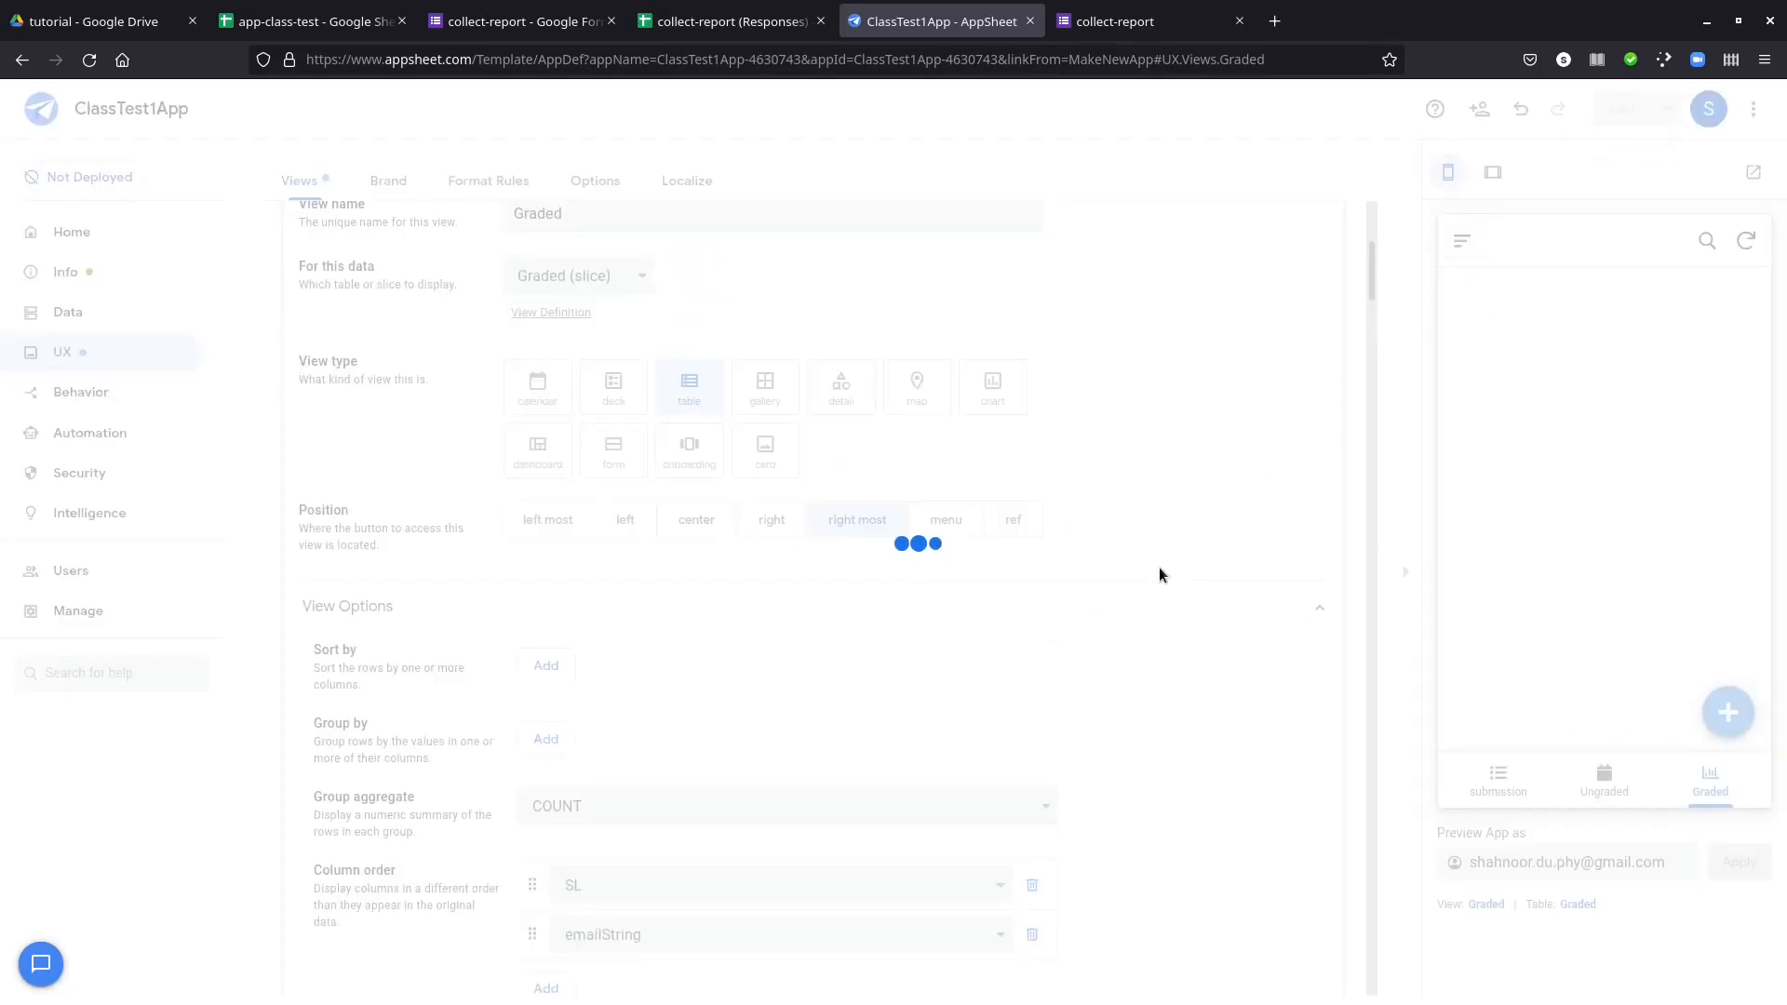
scroll(1141, 713, down, 5)
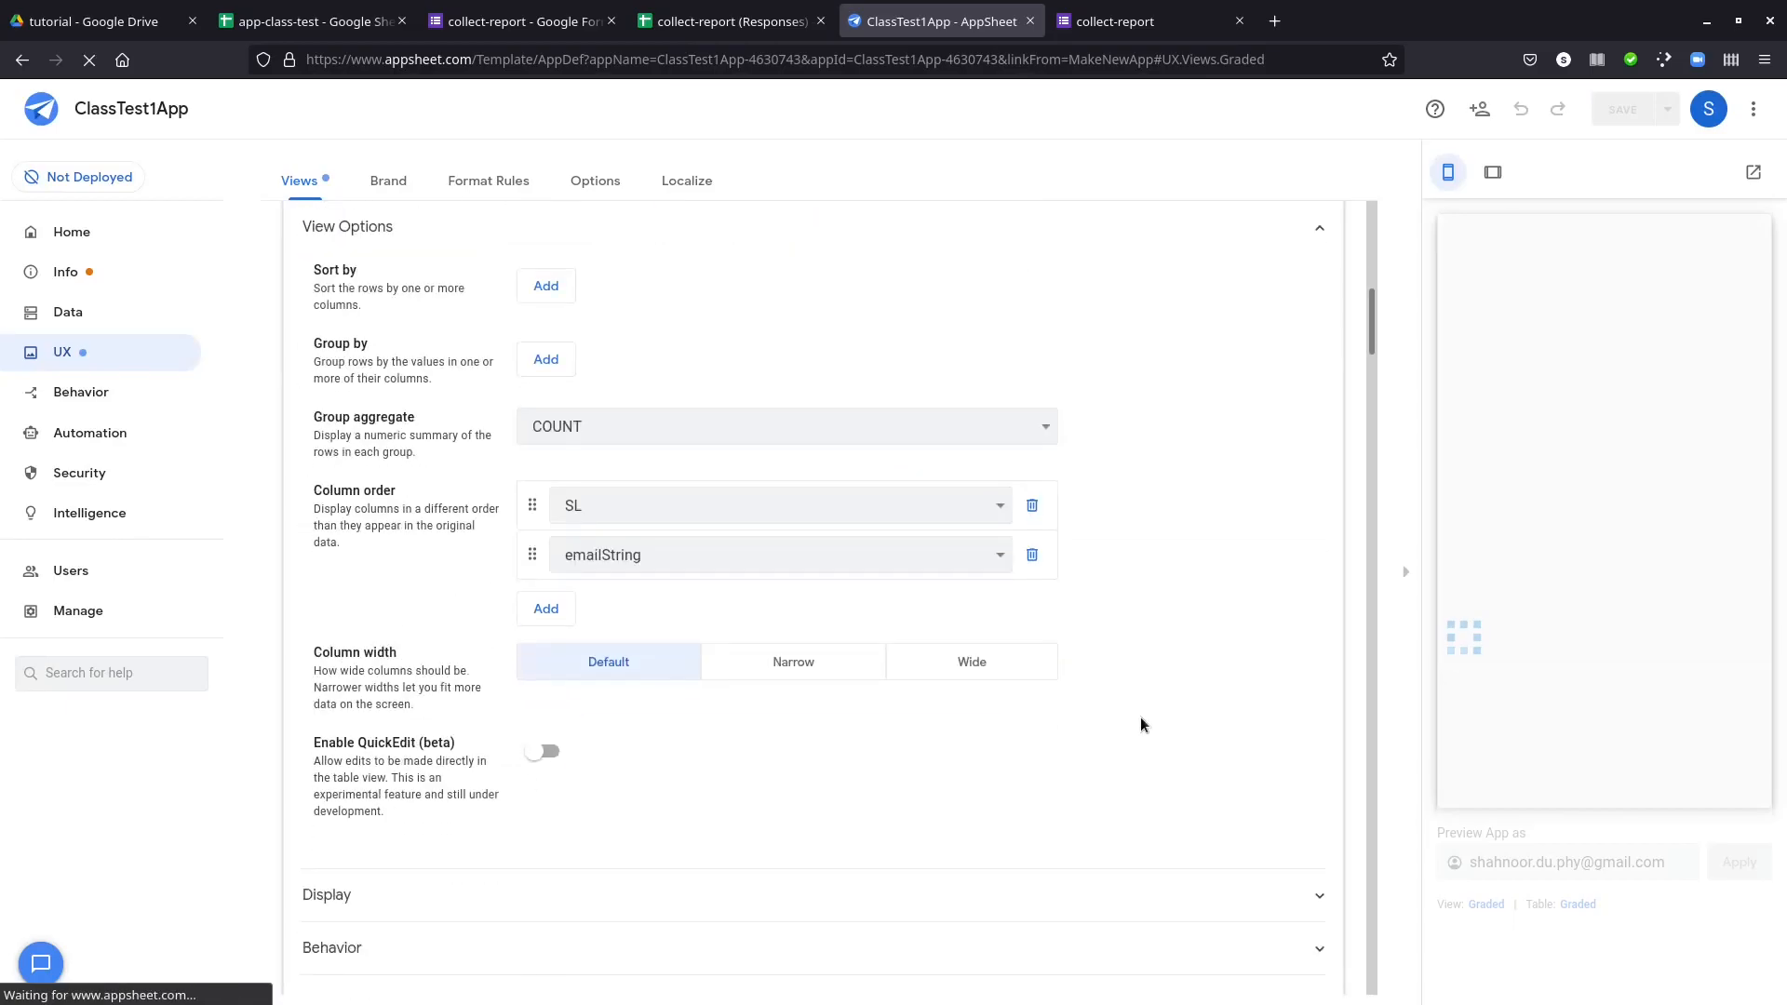
scroll(1142, 716, up, 2)
scroll(1142, 717, up, 4)
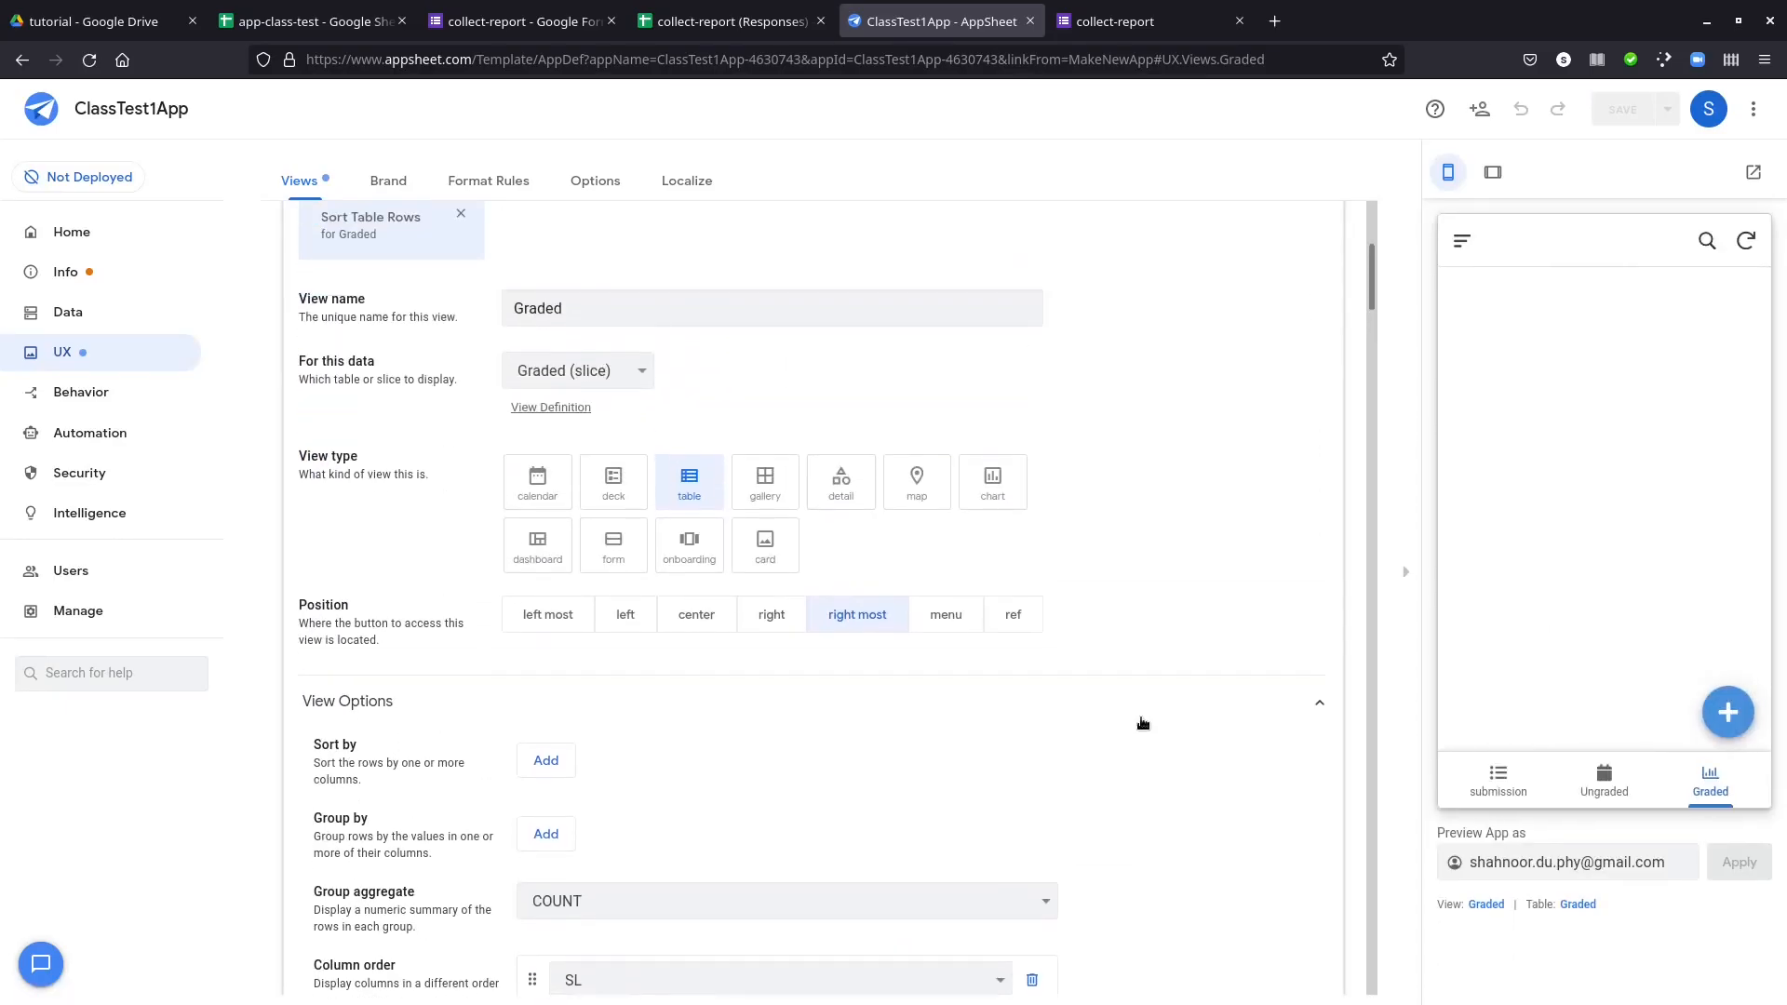
click(1603, 777)
click(1710, 782)
- Set the Ungraded view's column order to SL followed by emailString
scroll(993, 803, down, 10)
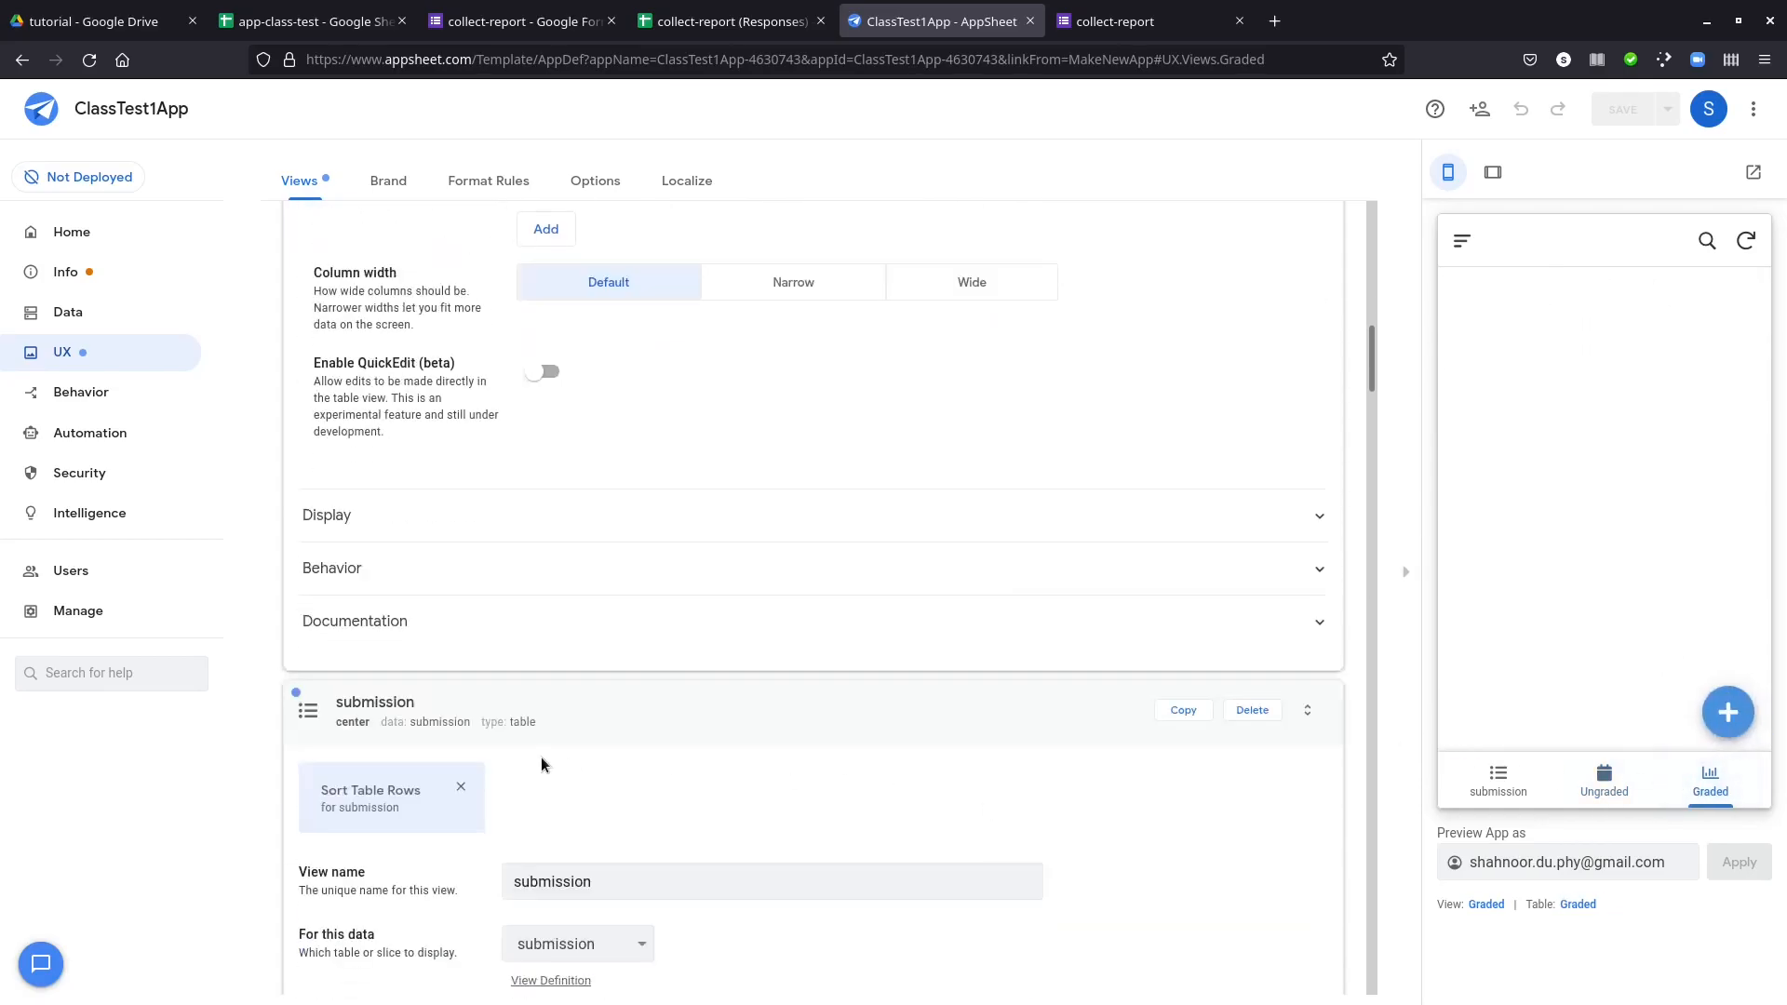
scroll(662, 732, up, 1)
scroll(661, 732, down, 12)
scroll(662, 723, down, 7)
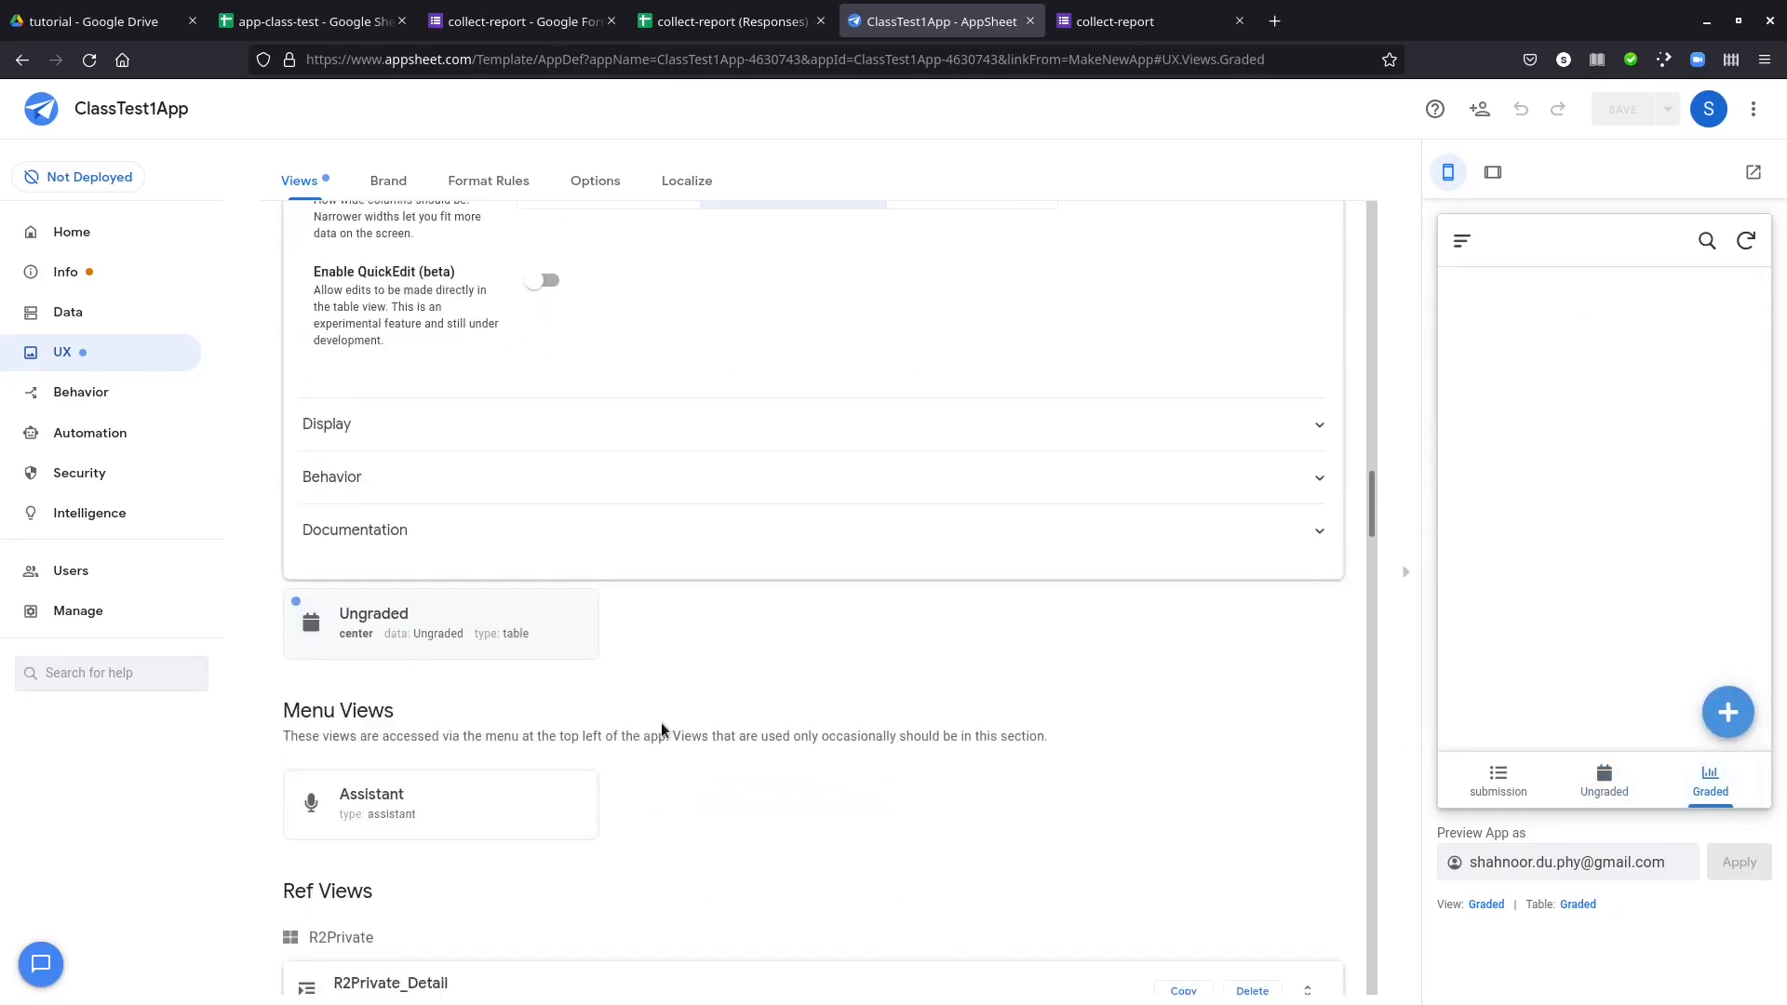
click(533, 634)
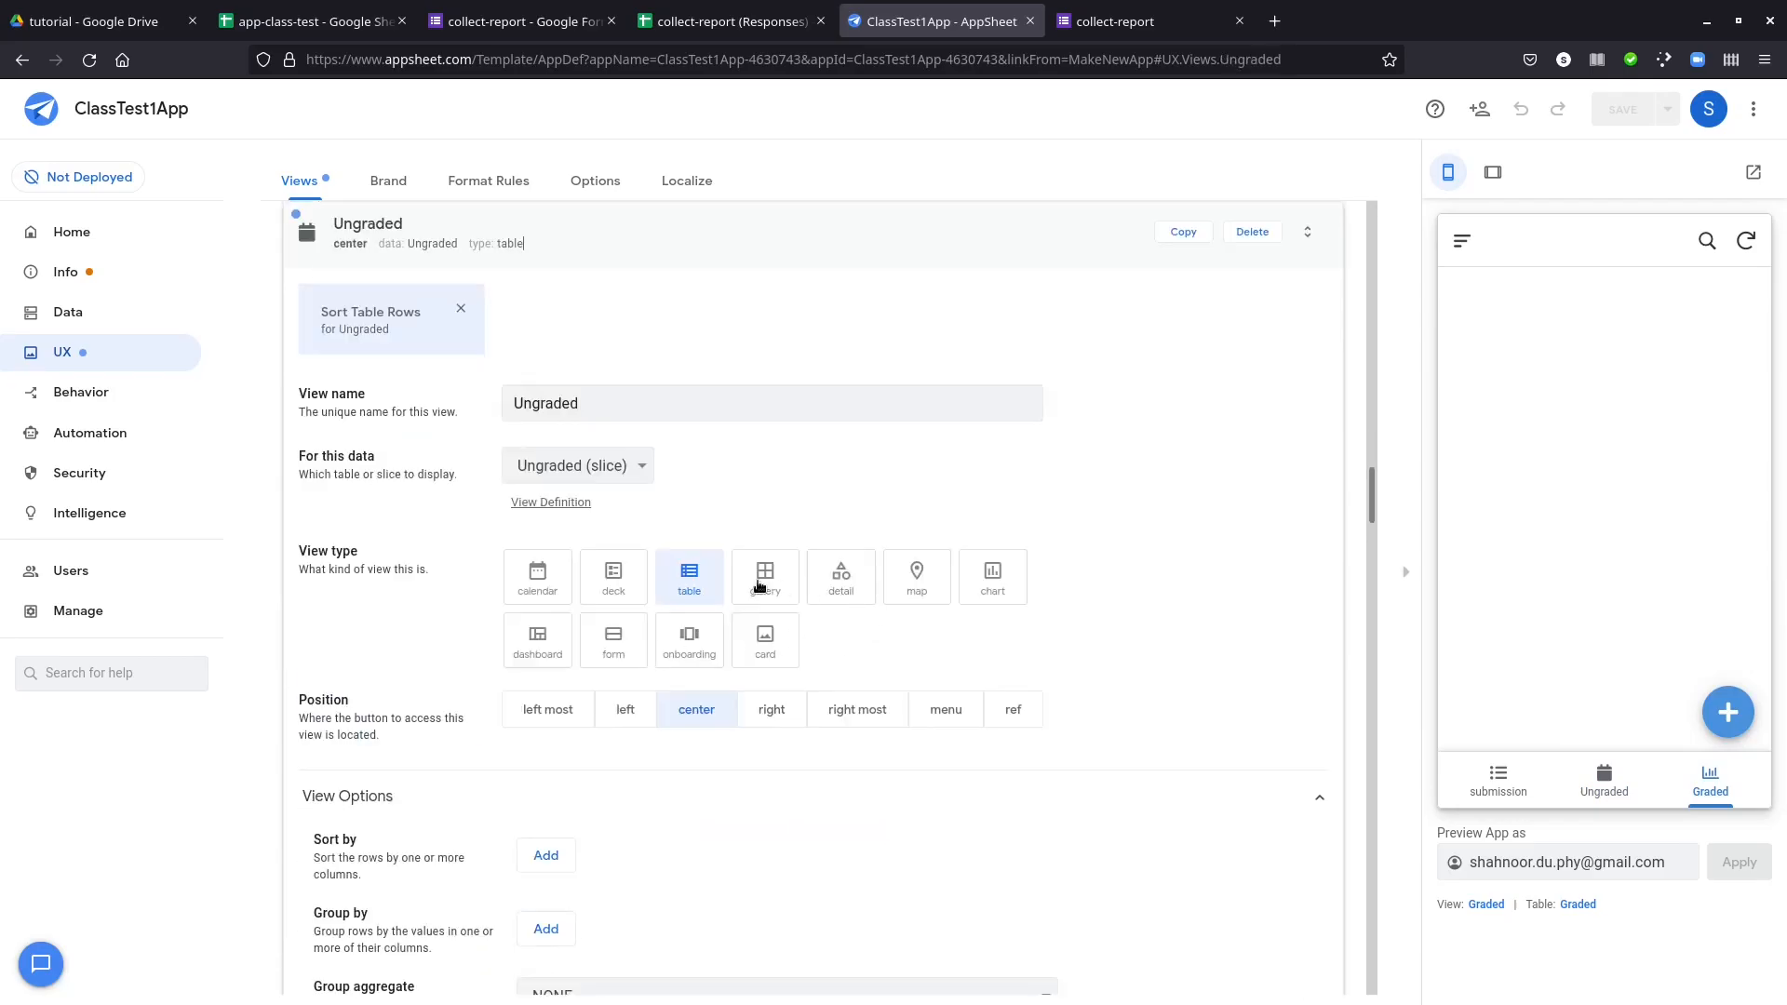
scroll(700, 582, down, 1)
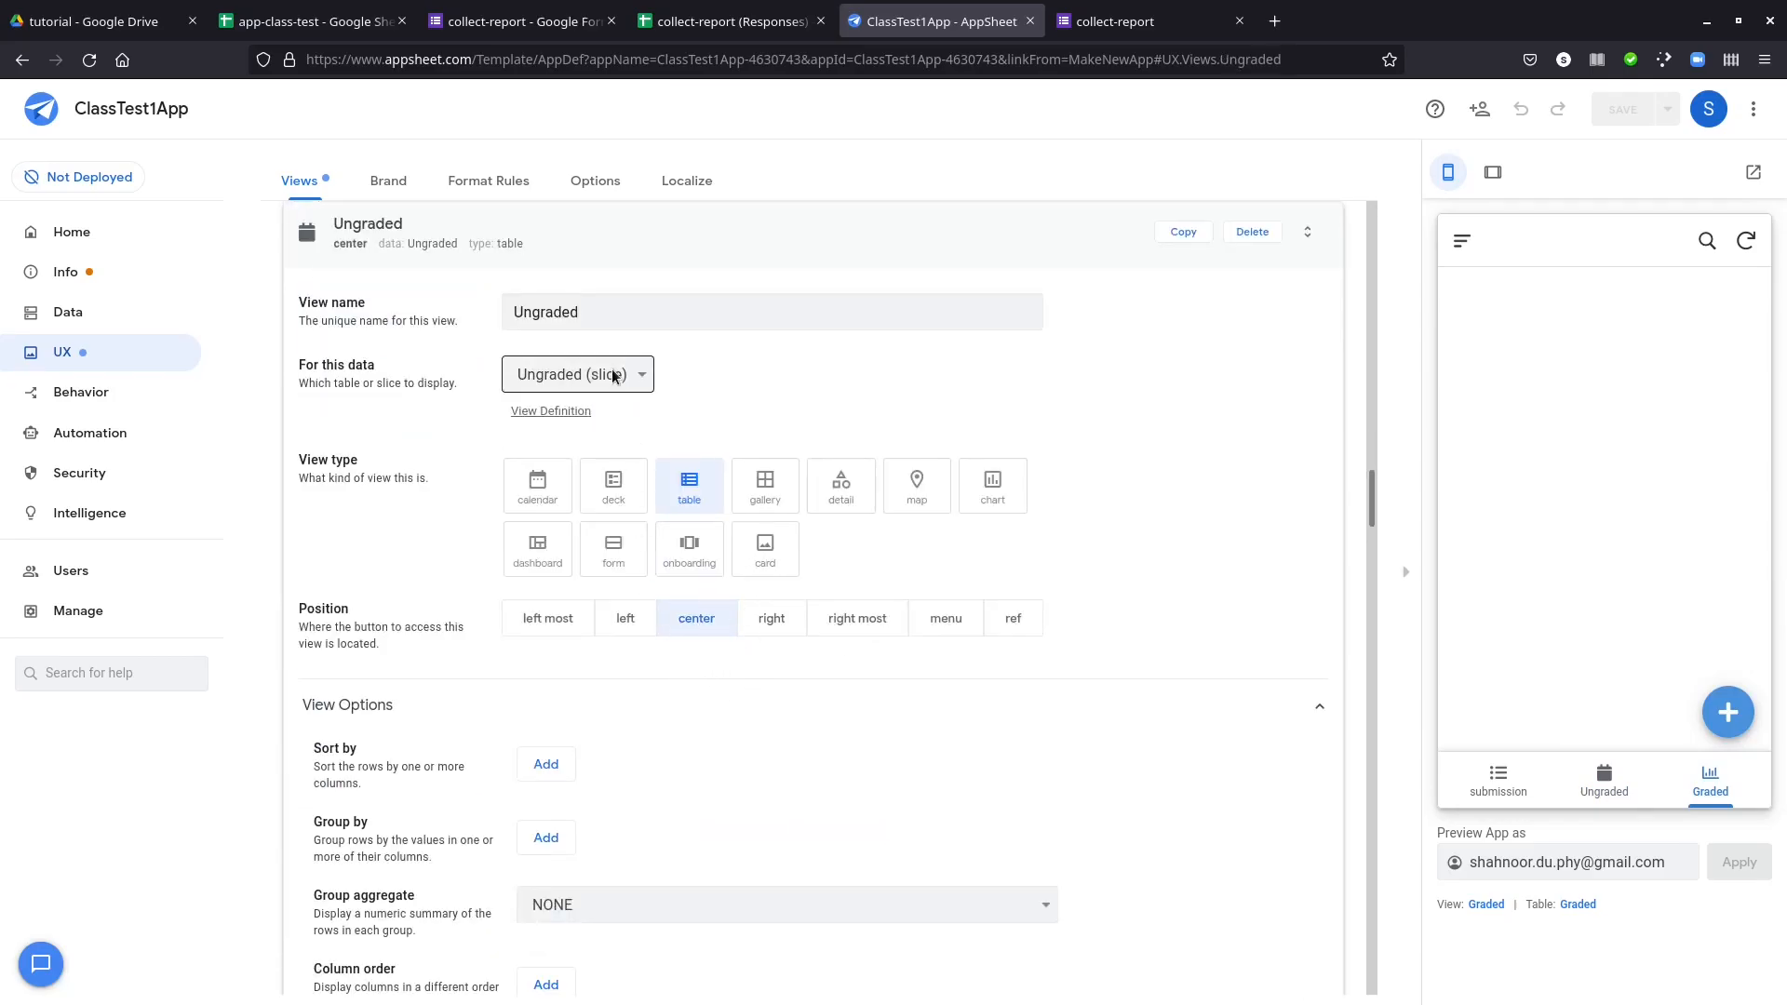
scroll(835, 788, down, 2)
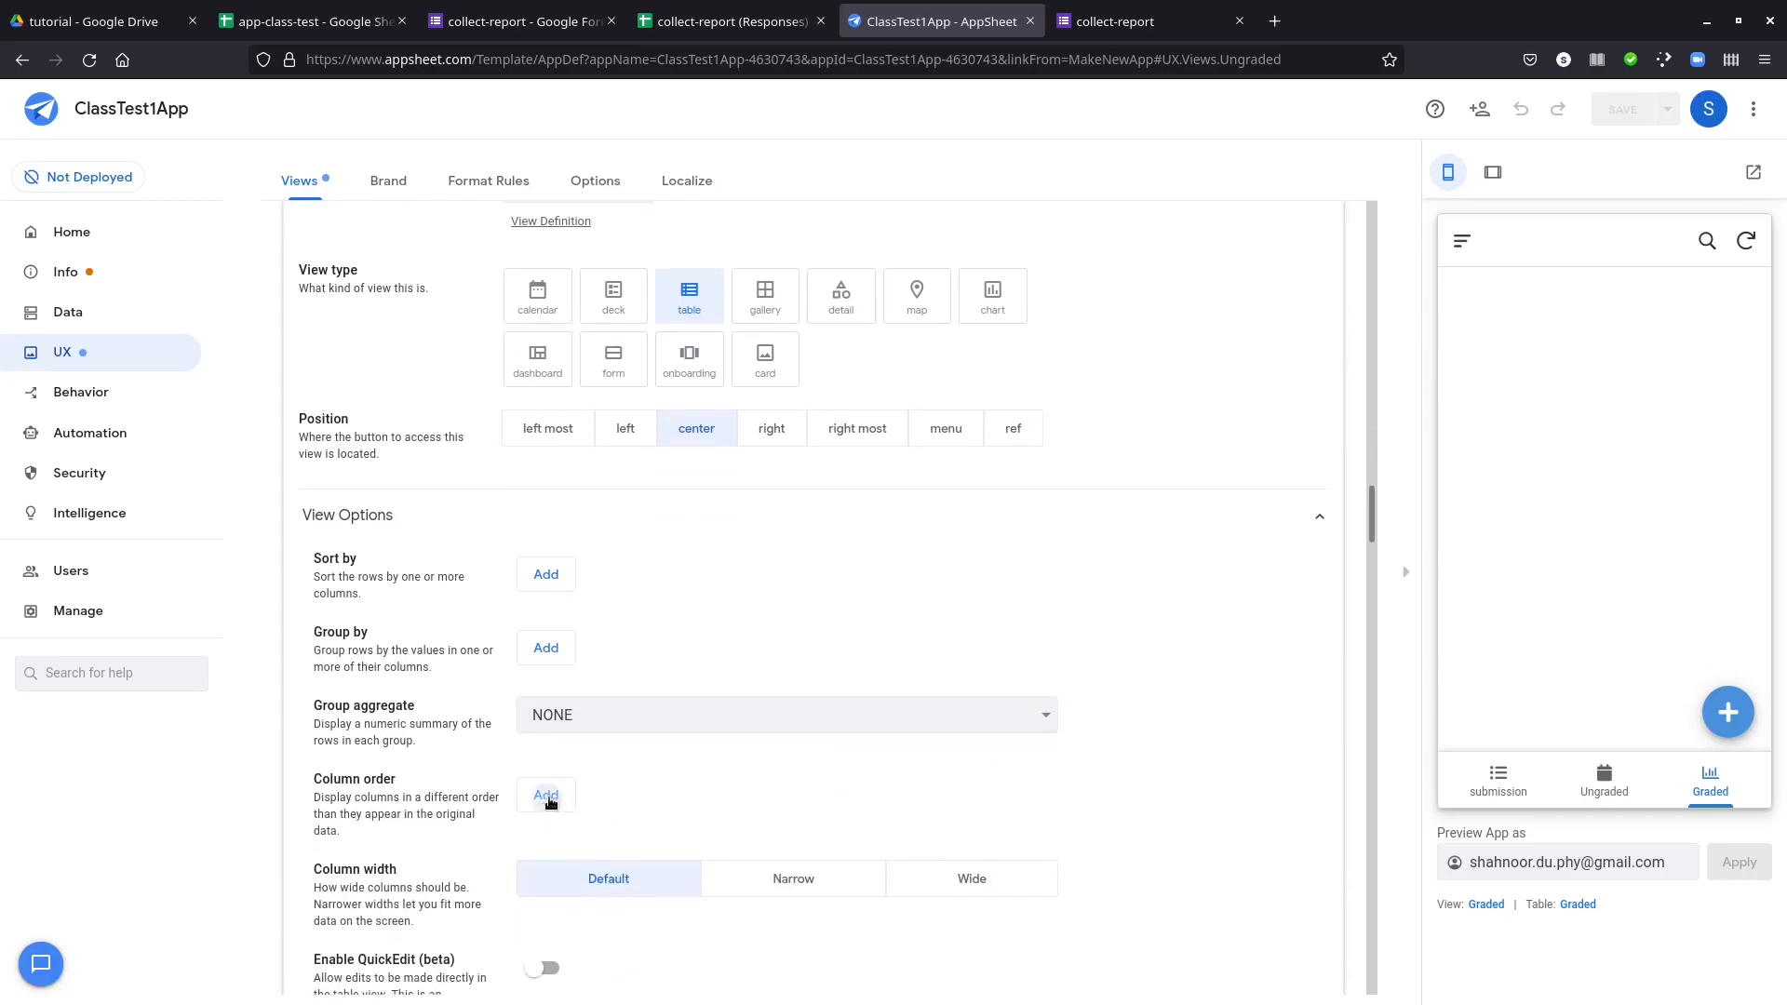
click(547, 803)
click(634, 806)
click(639, 760)
click(547, 848)
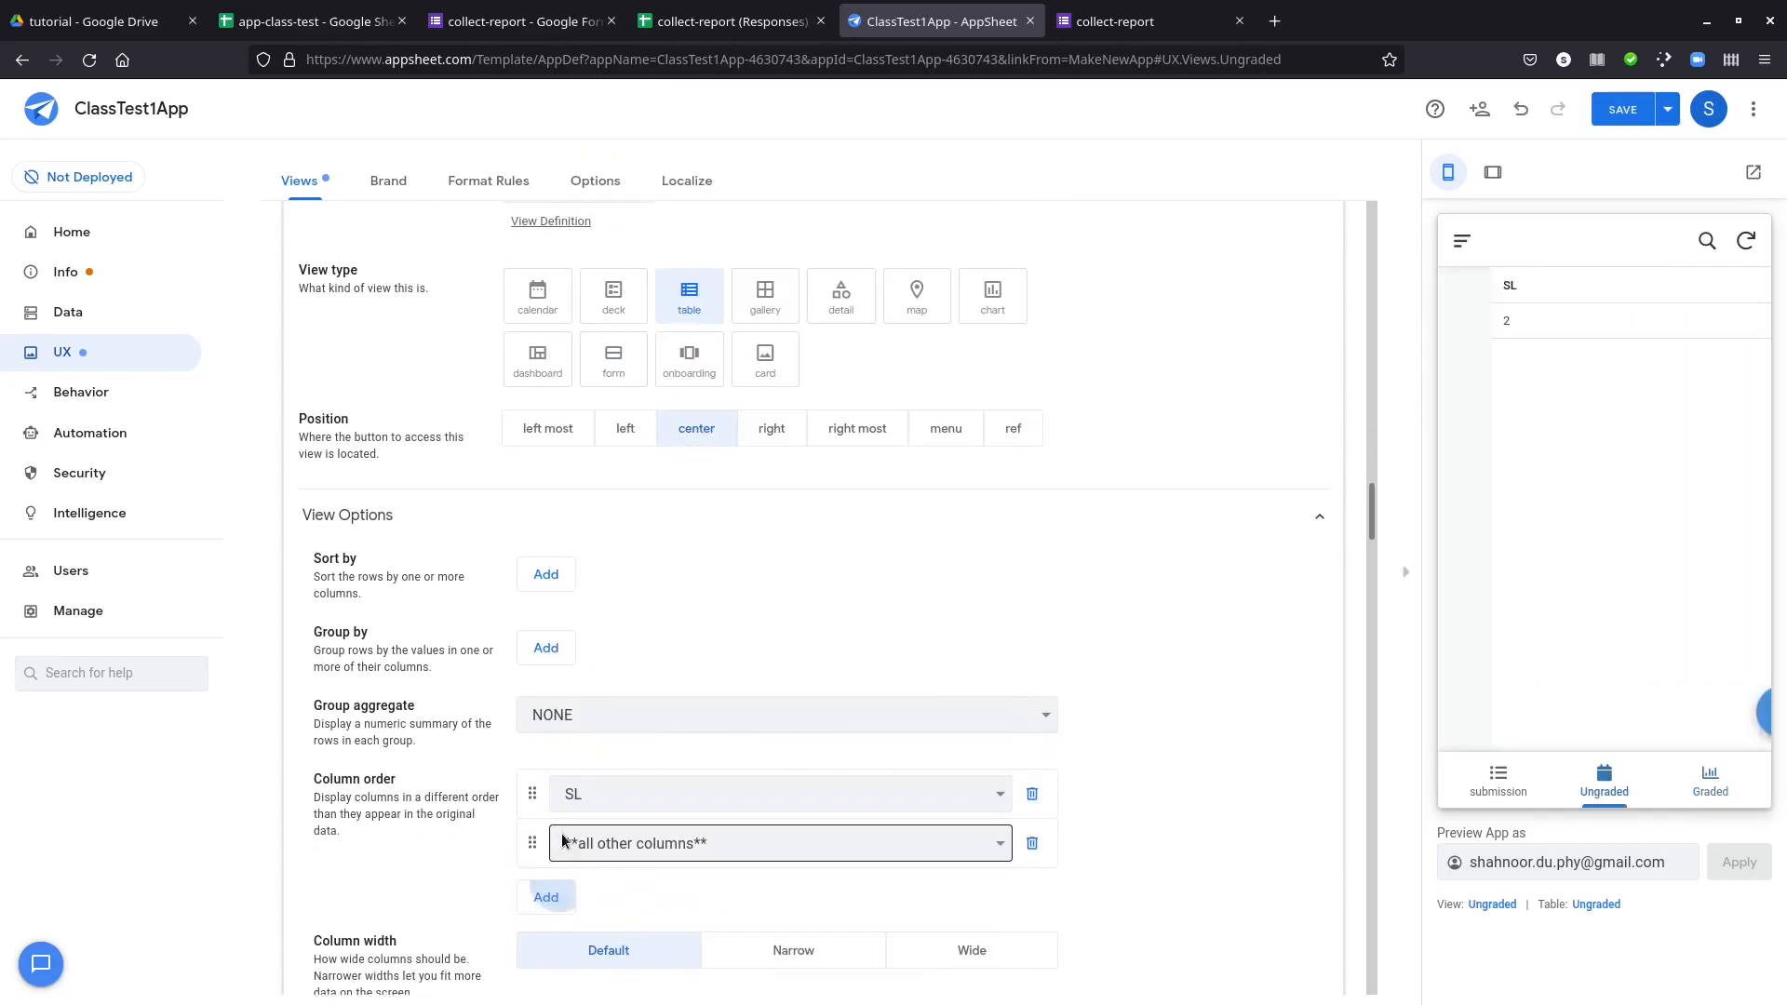
click(615, 842)
click(615, 802)
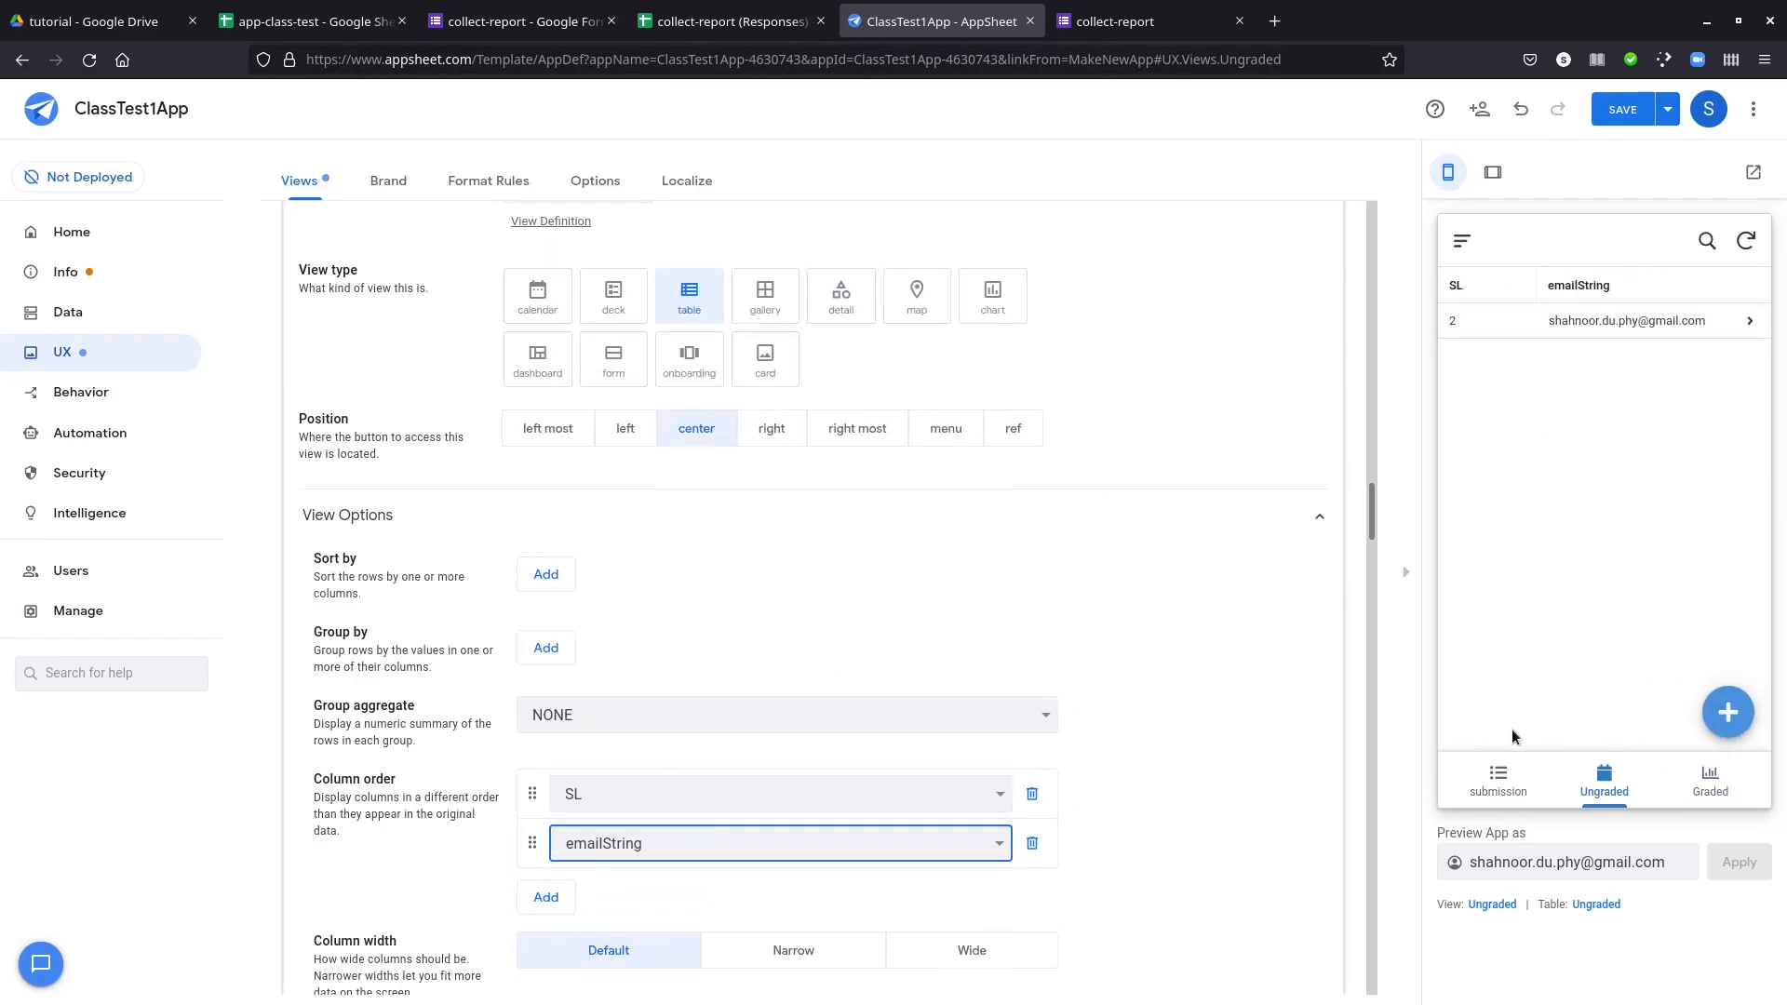
- Open the submission record of the Ungraded view in the app preview and examine its detail fields
scroll(1249, 712, down, 4)
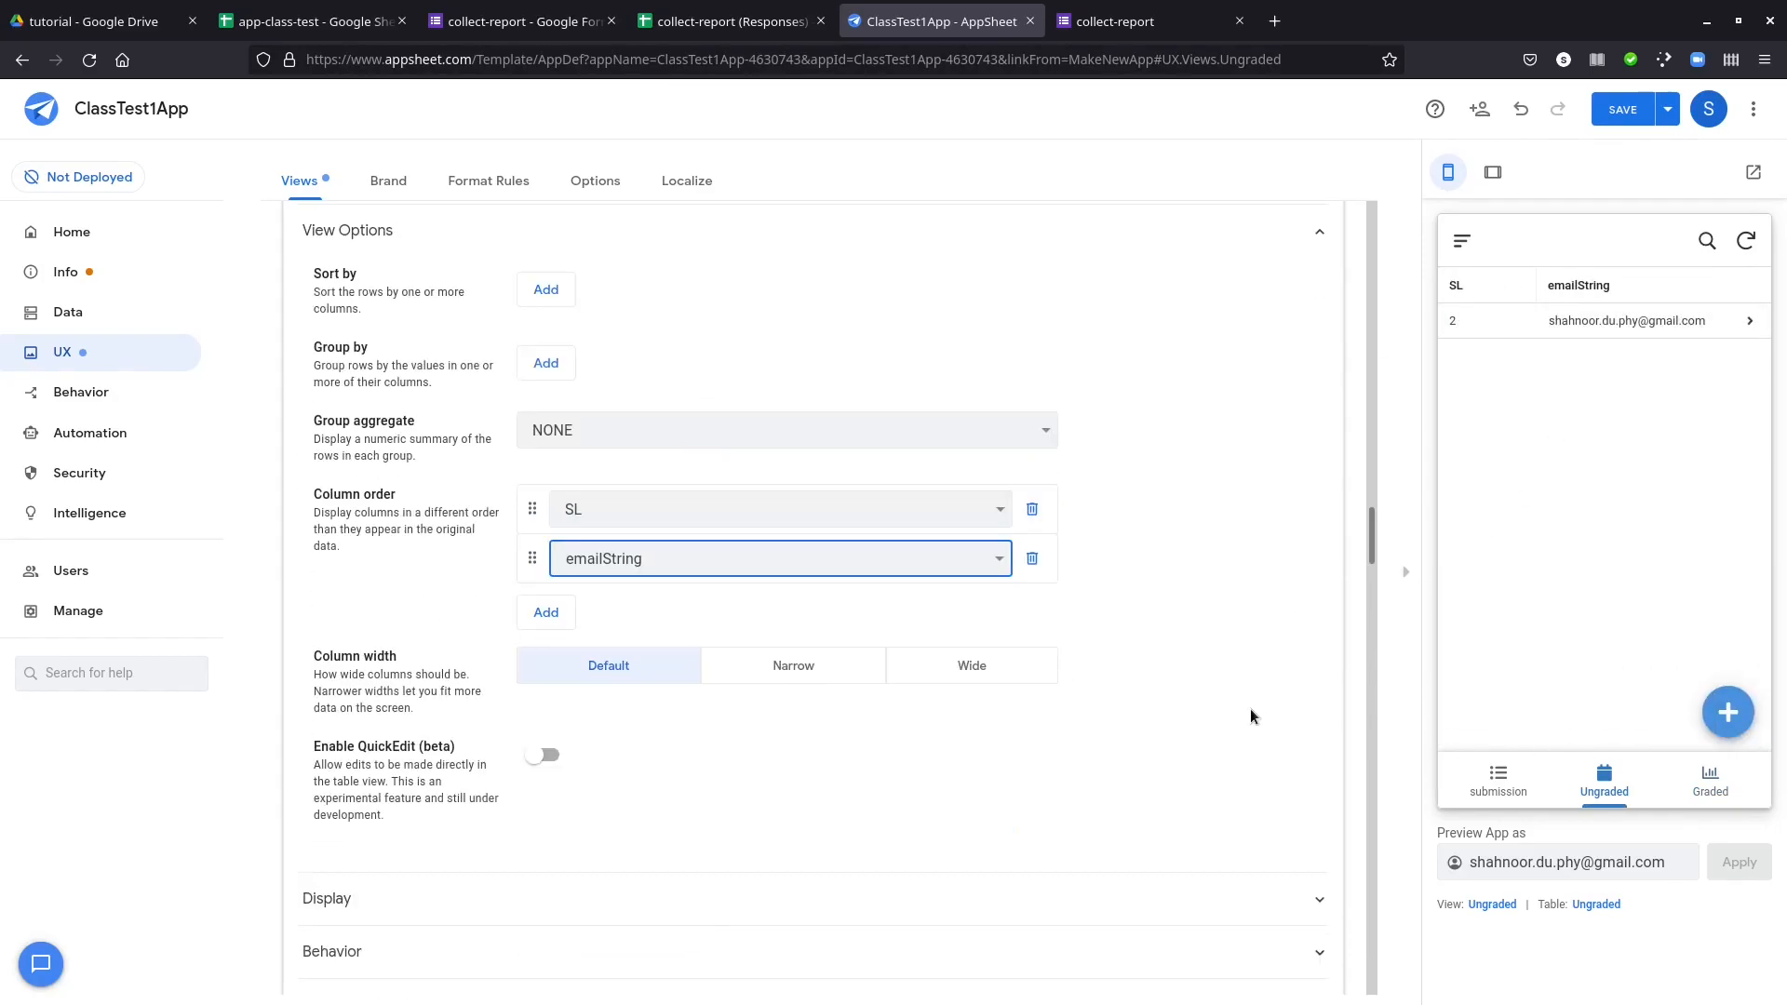
scroll(1250, 709, down, 2)
scroll(1247, 703, up, 12)
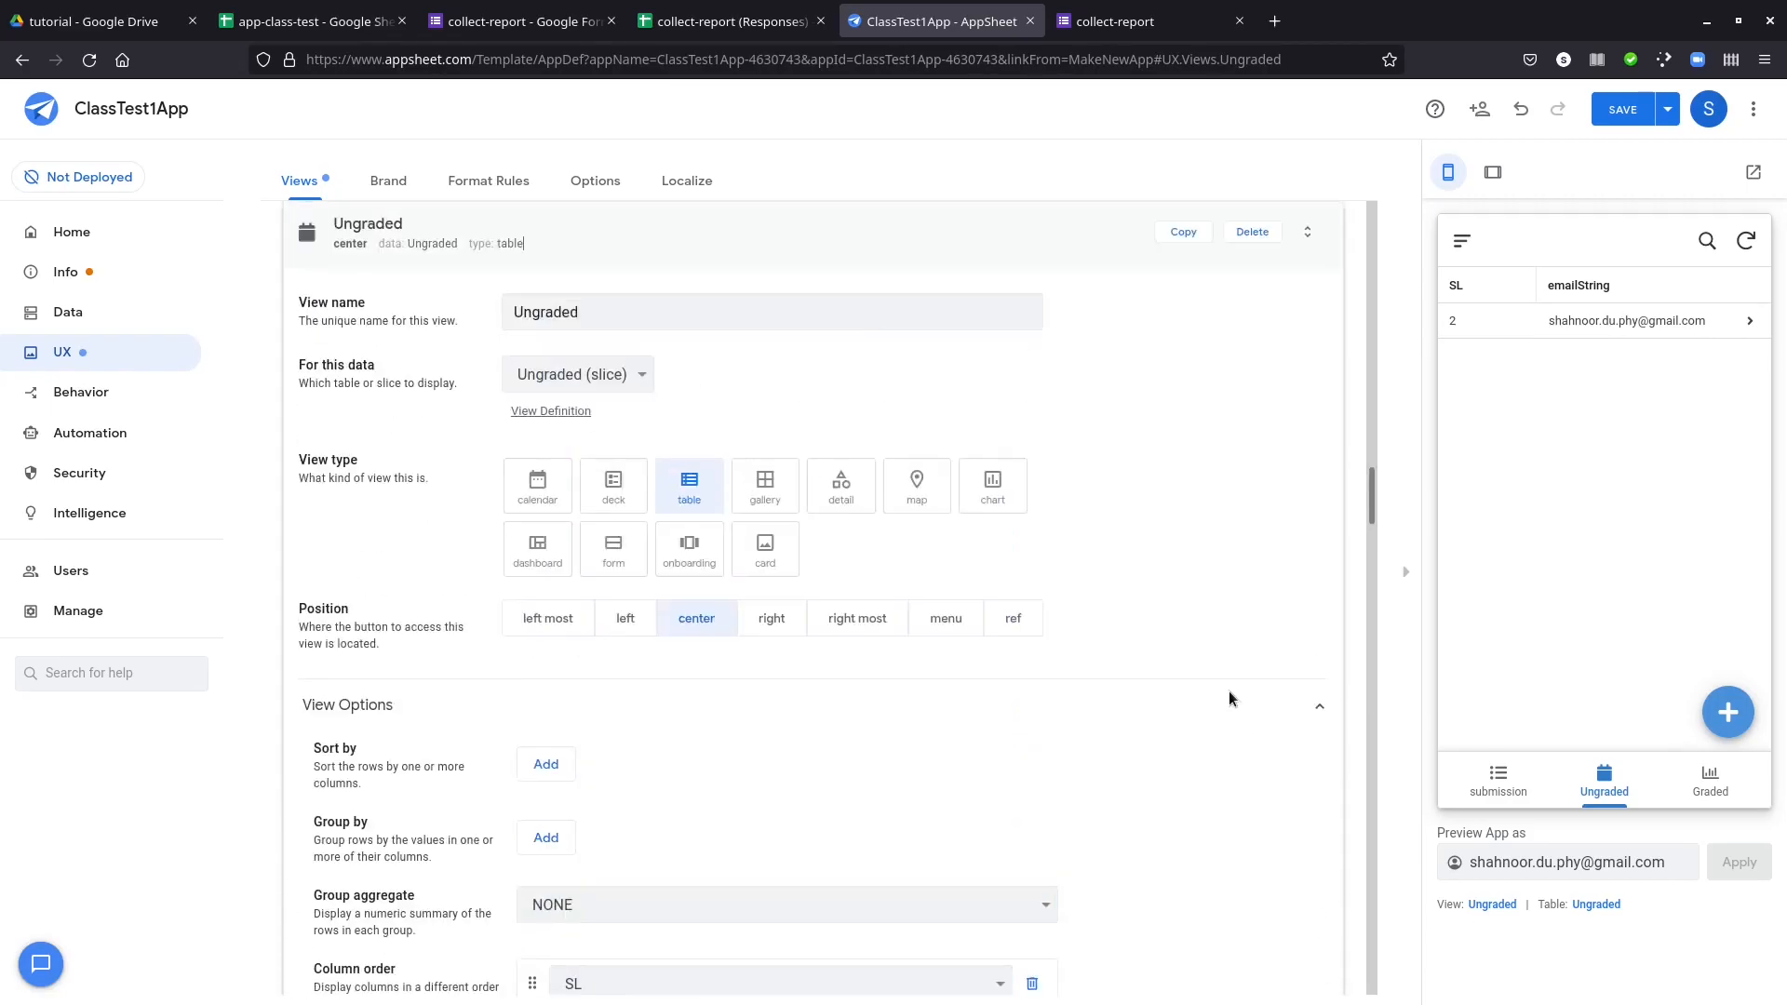
scroll(1273, 670, down, 15)
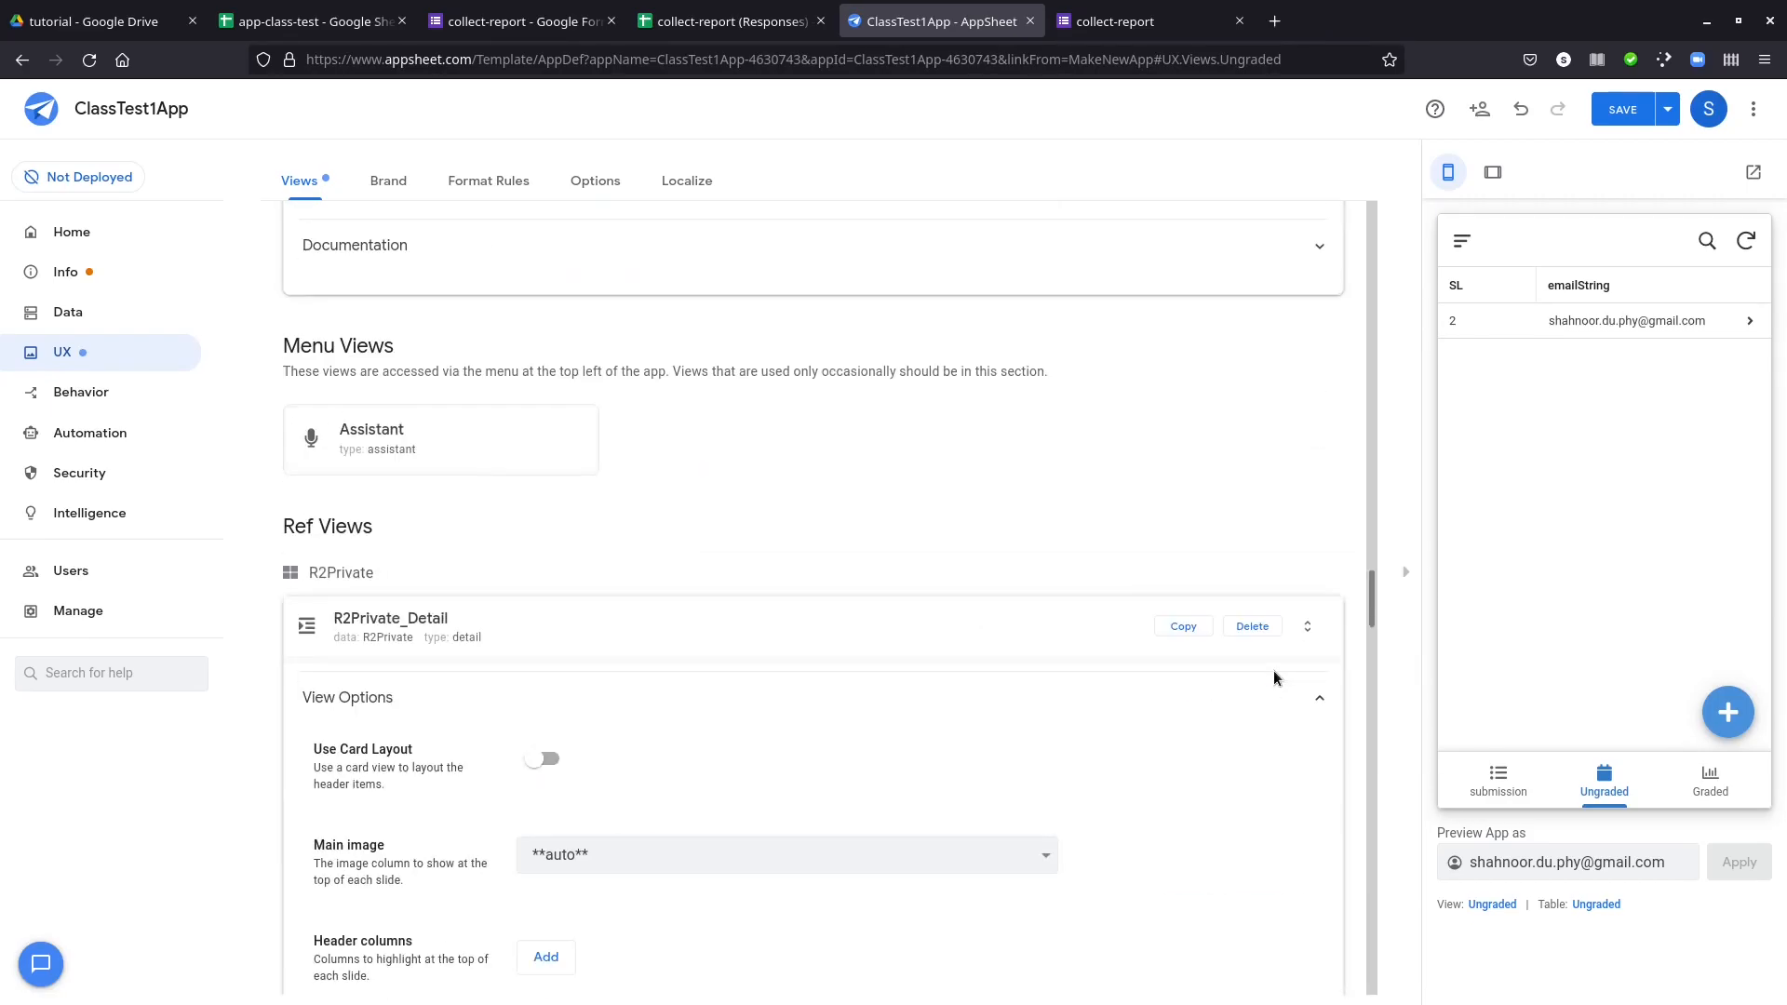
scroll(1274, 676, down, 7)
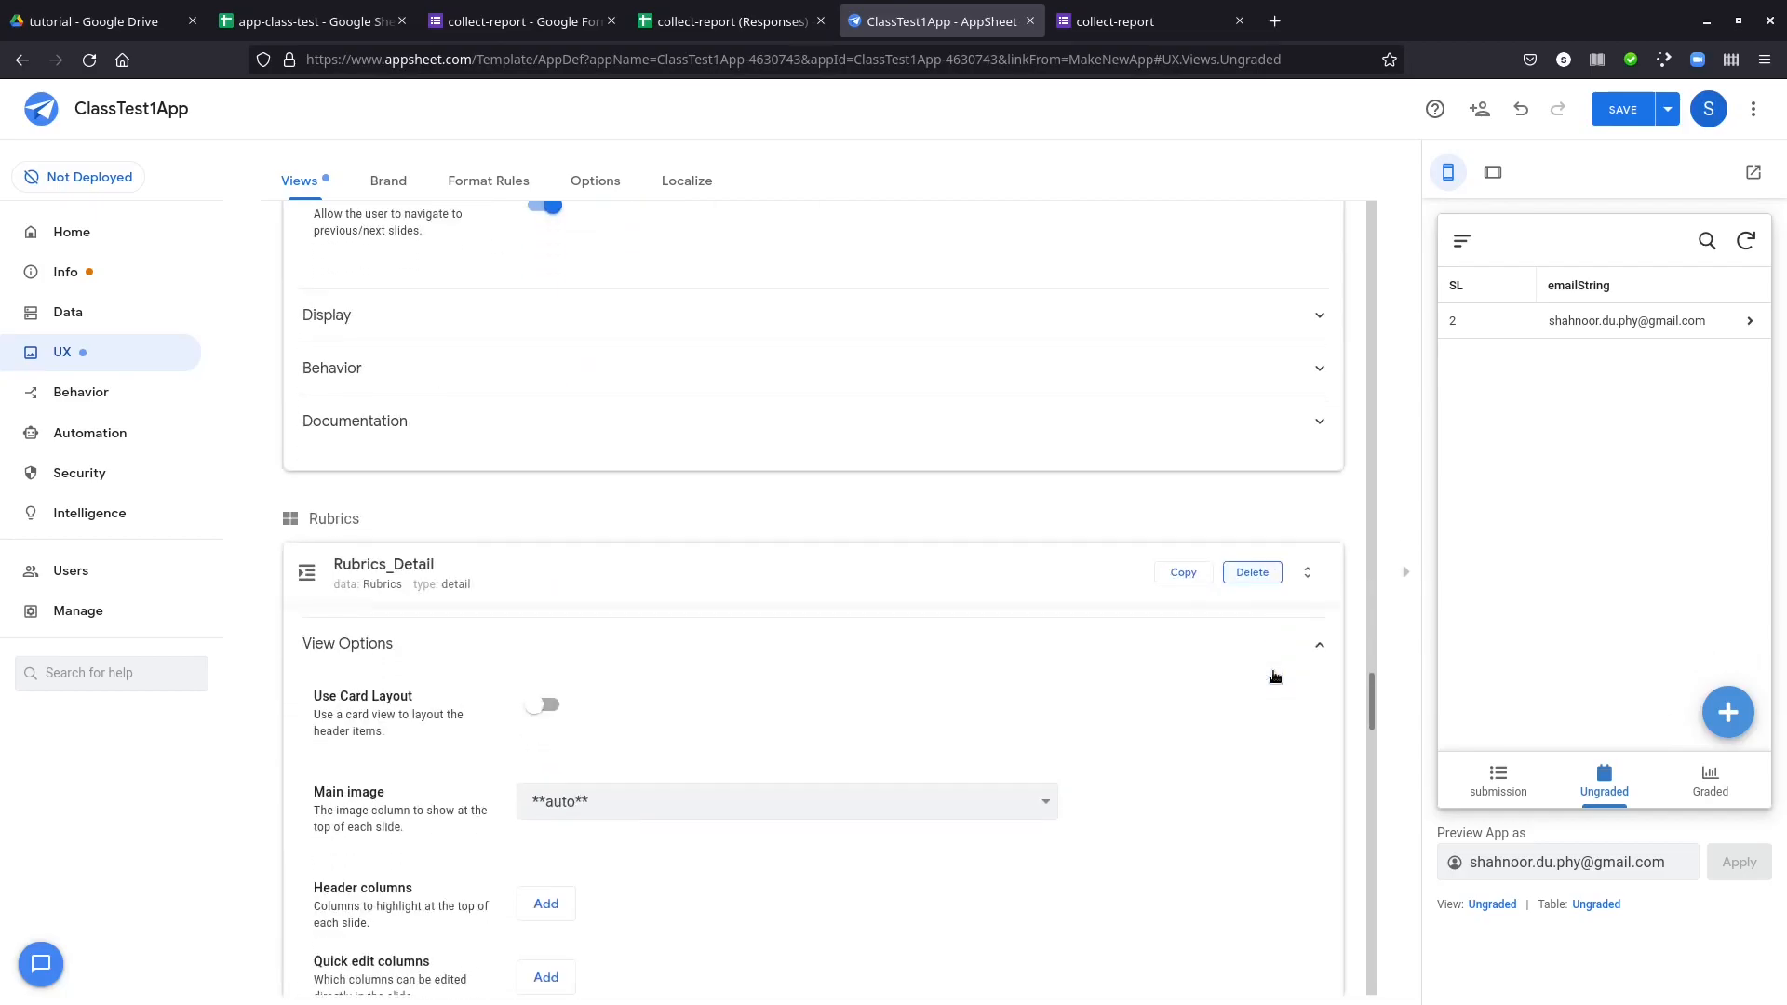
scroll(1272, 671, up, 10)
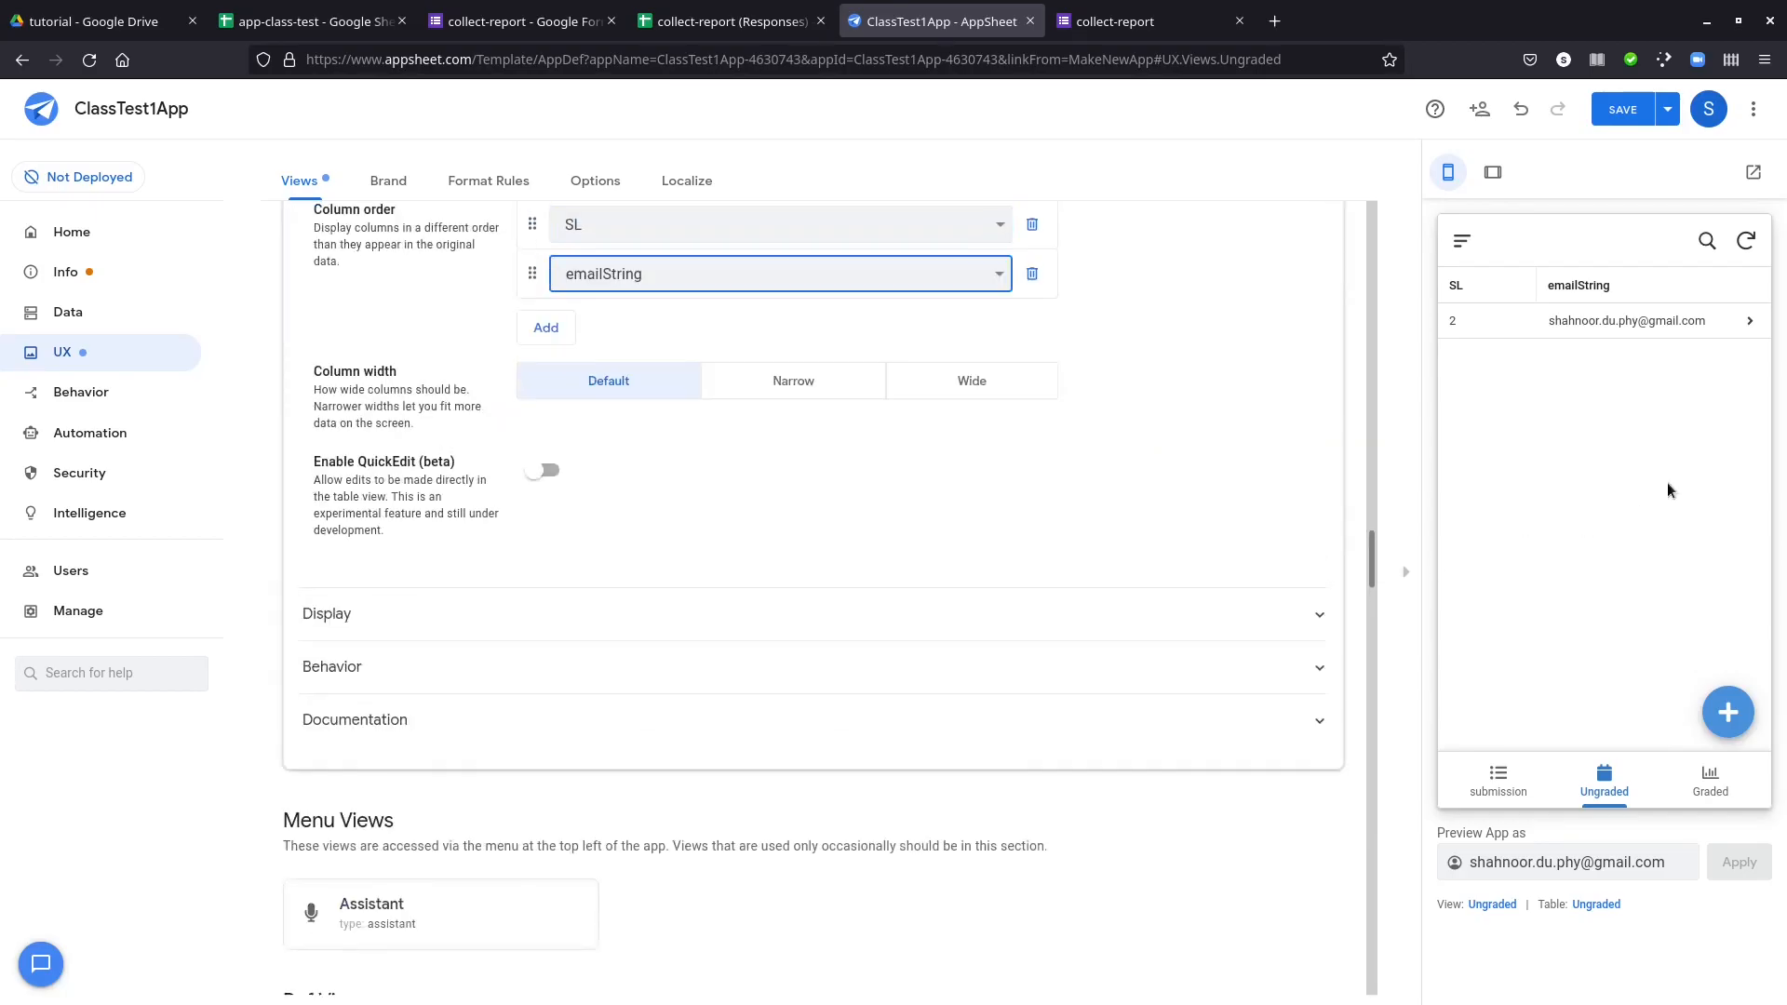
click(1620, 335)
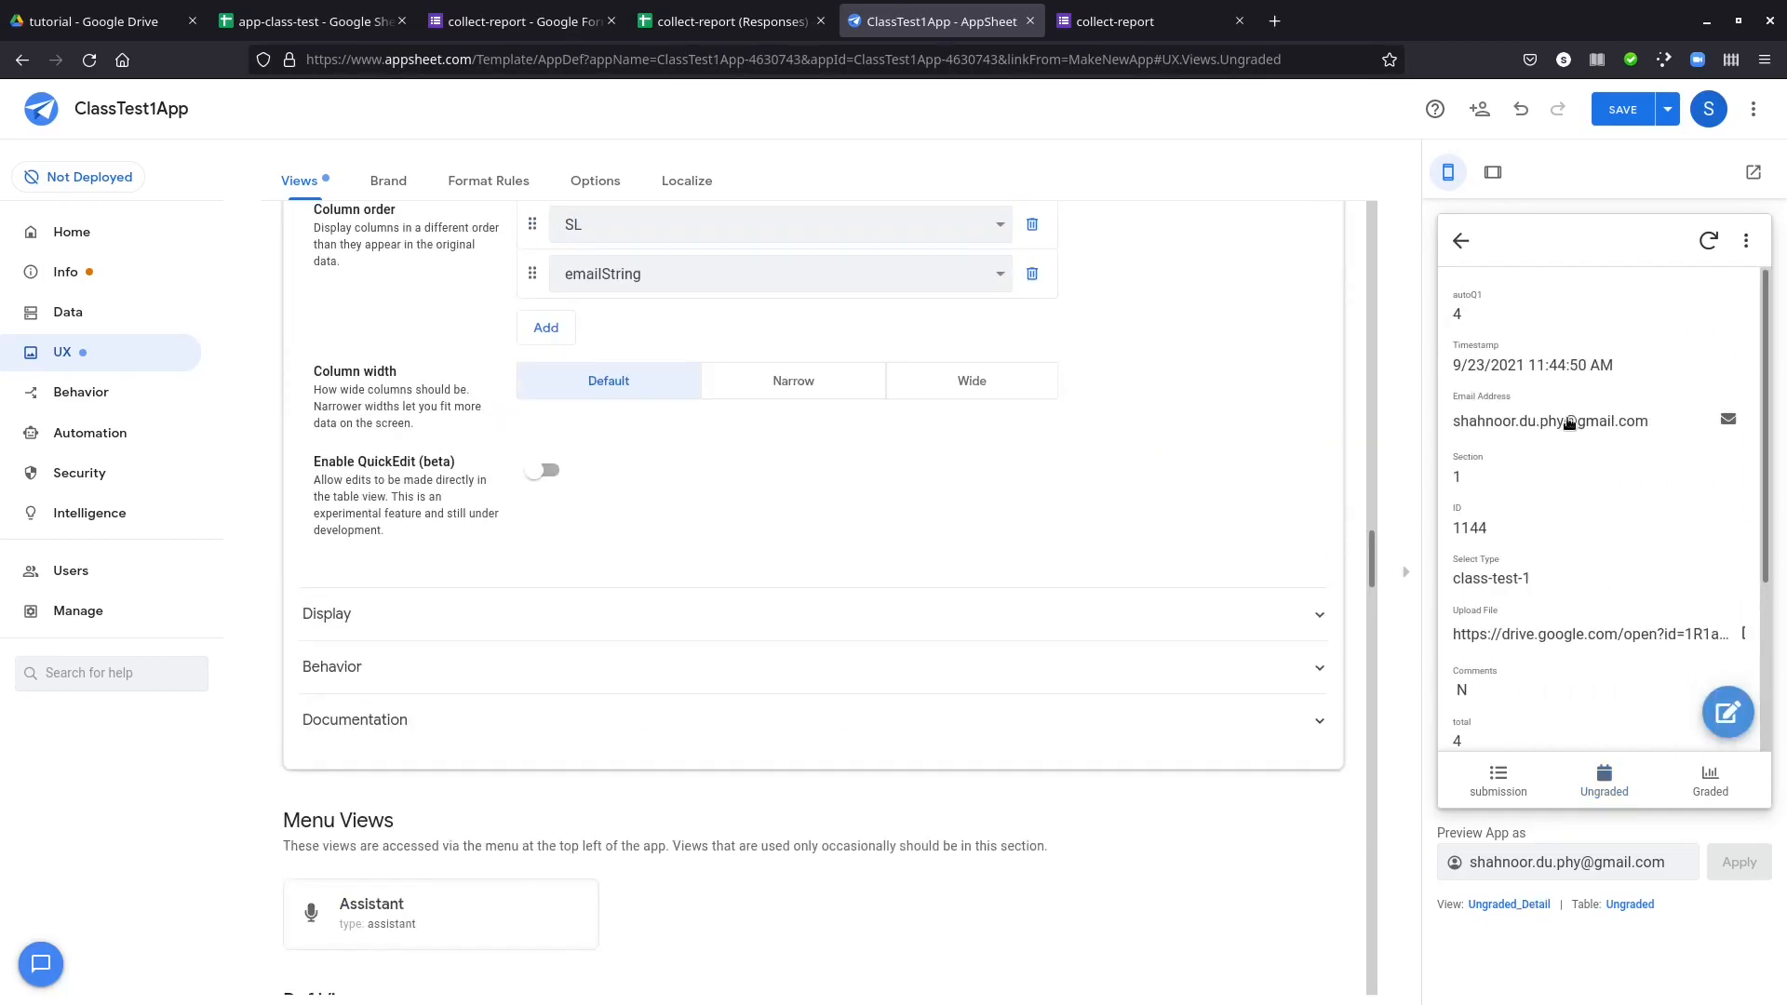
scroll(1555, 494, down, 3)
scroll(1546, 535, up, 3)
scroll(1541, 510, down, 3)
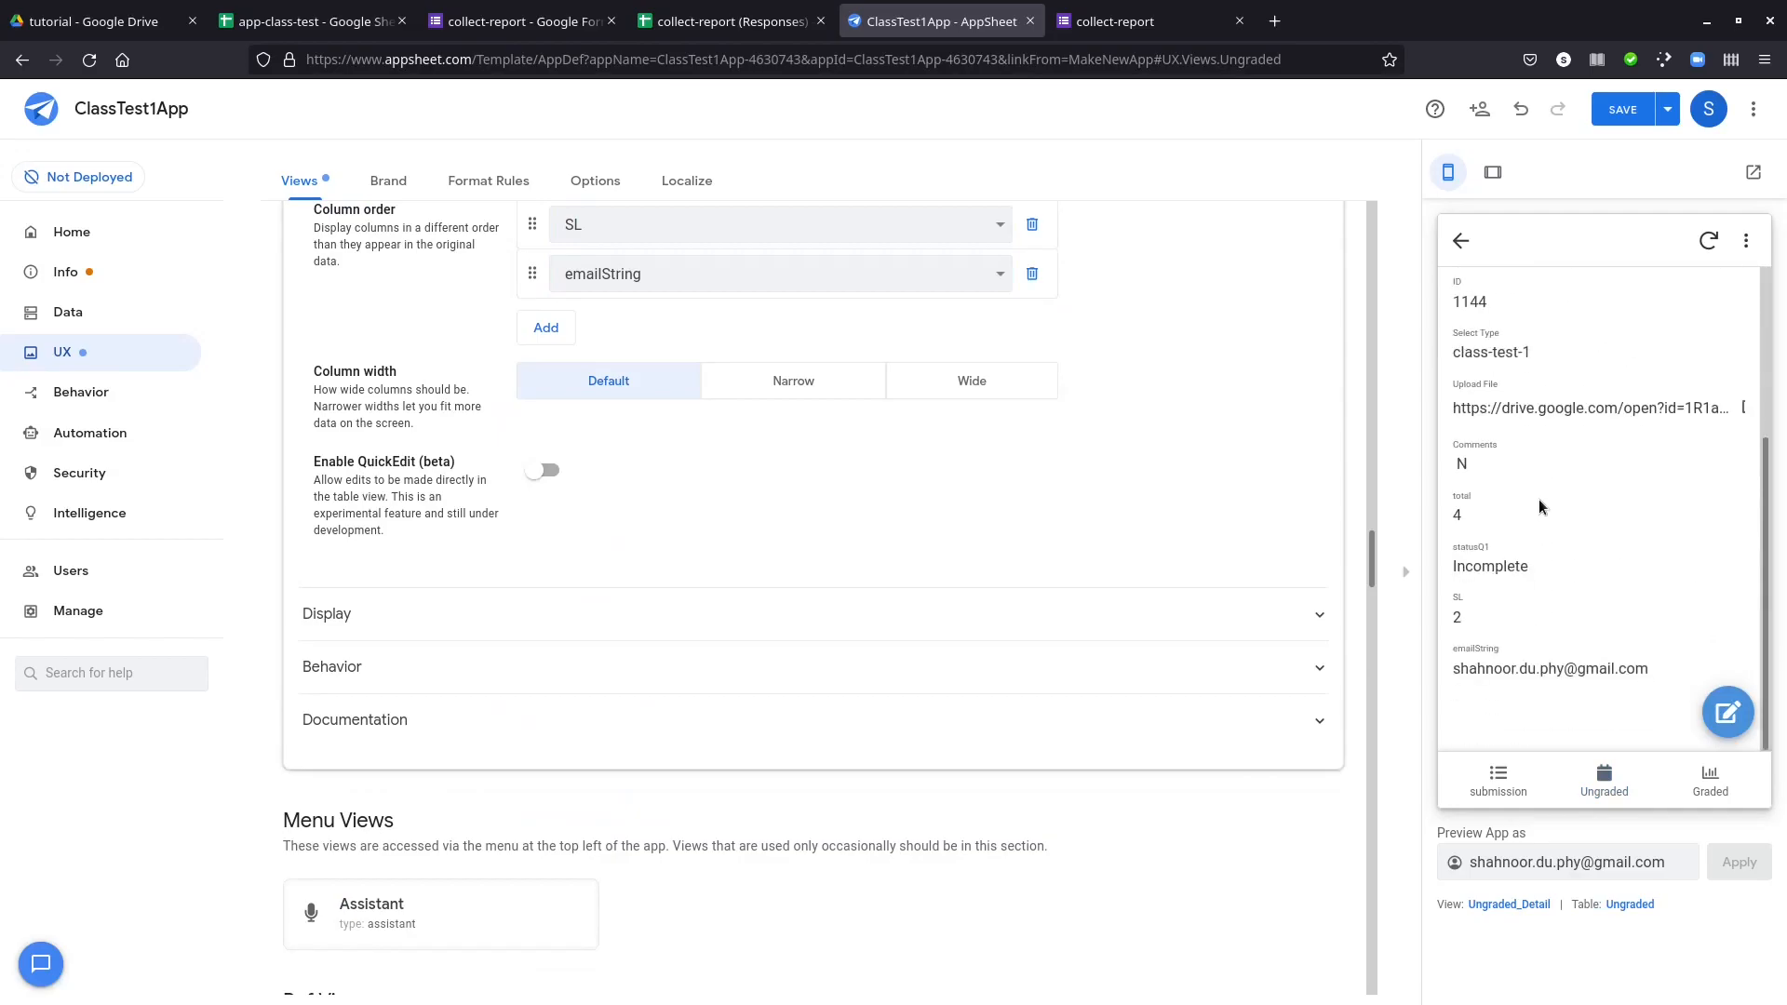
- Collapse the R2Private_Detail and Rubrics_Detail views in the Ref Views list
scroll(1138, 614, down, 15)
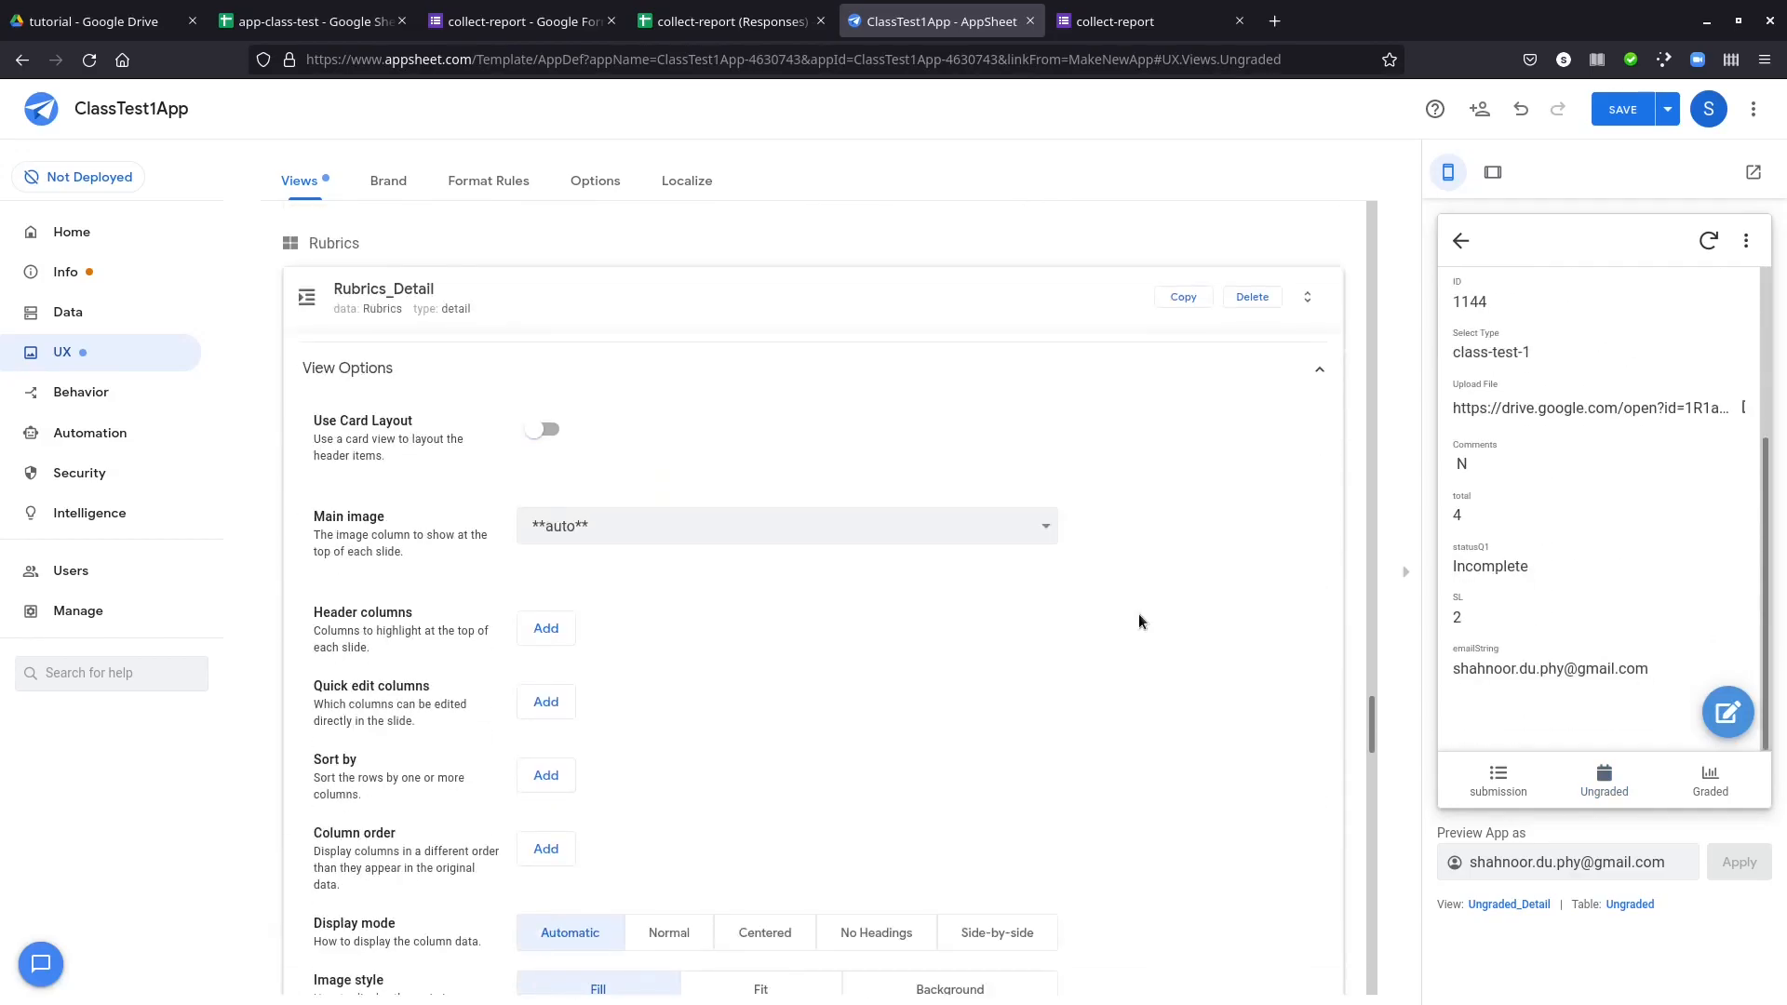
scroll(1137, 612, down, 6)
scroll(1108, 609, up, 3)
scroll(1091, 607, down, 4)
scroll(1089, 615, down, 4)
scroll(1089, 609, up, 7)
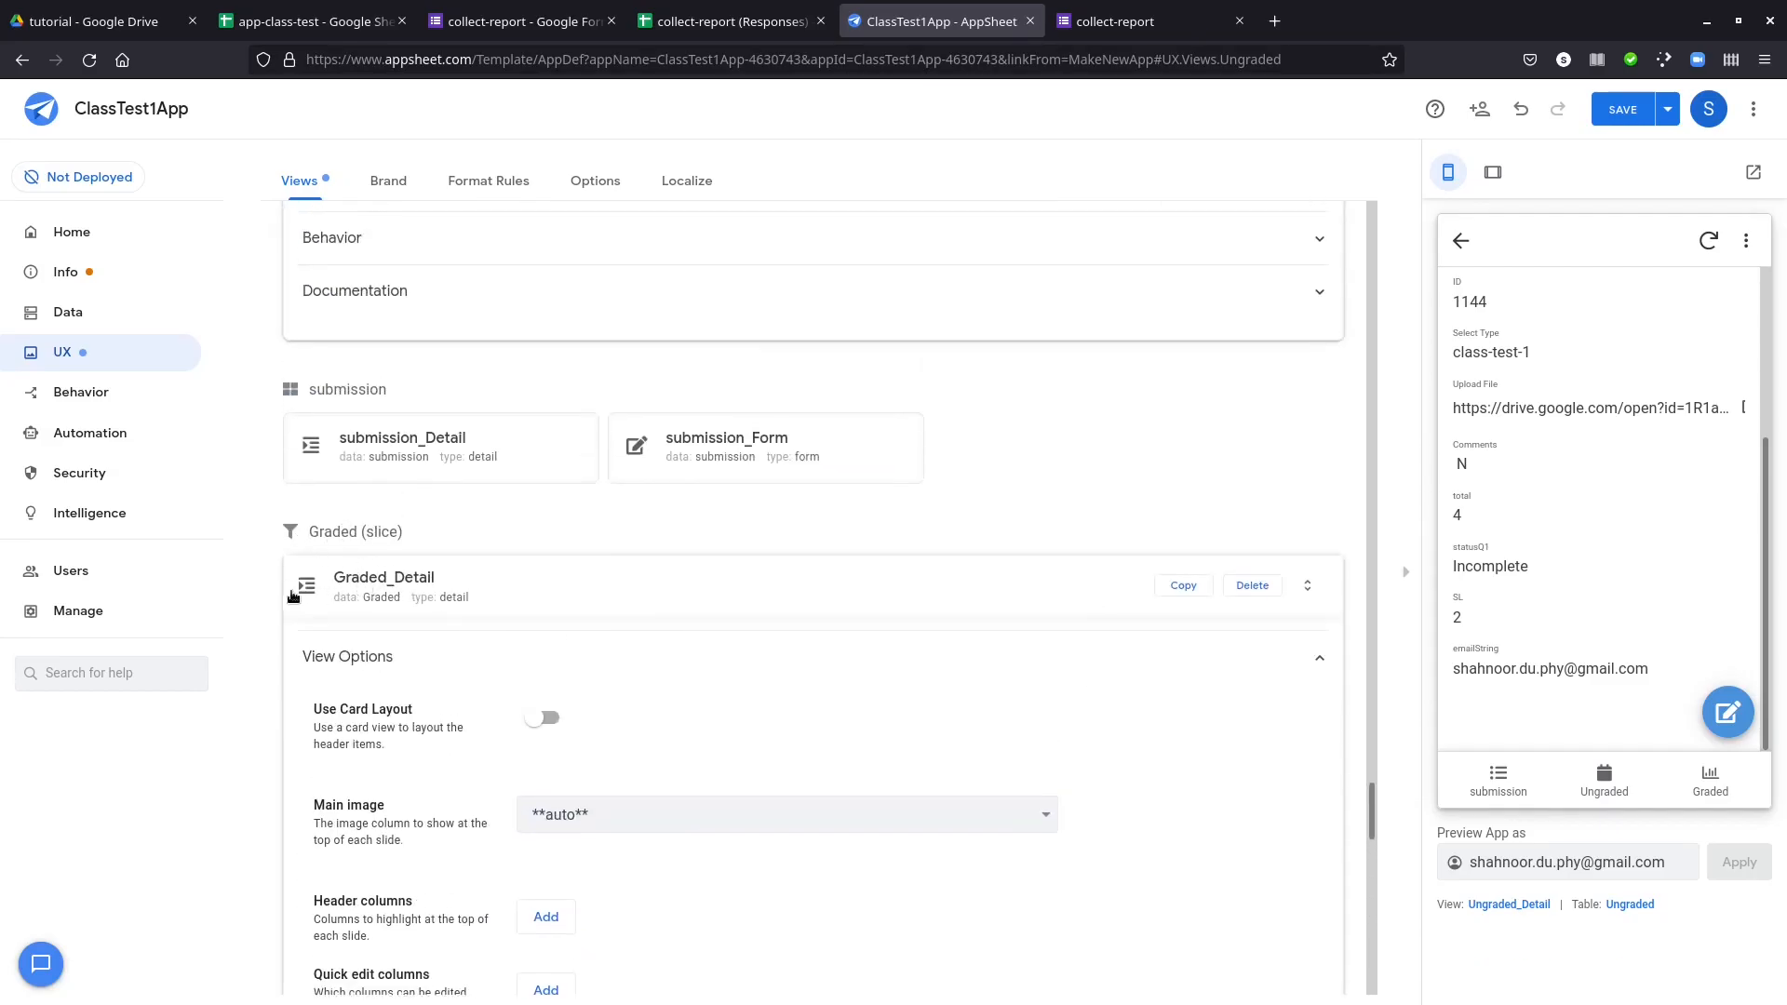
scroll(359, 589, up, 10)
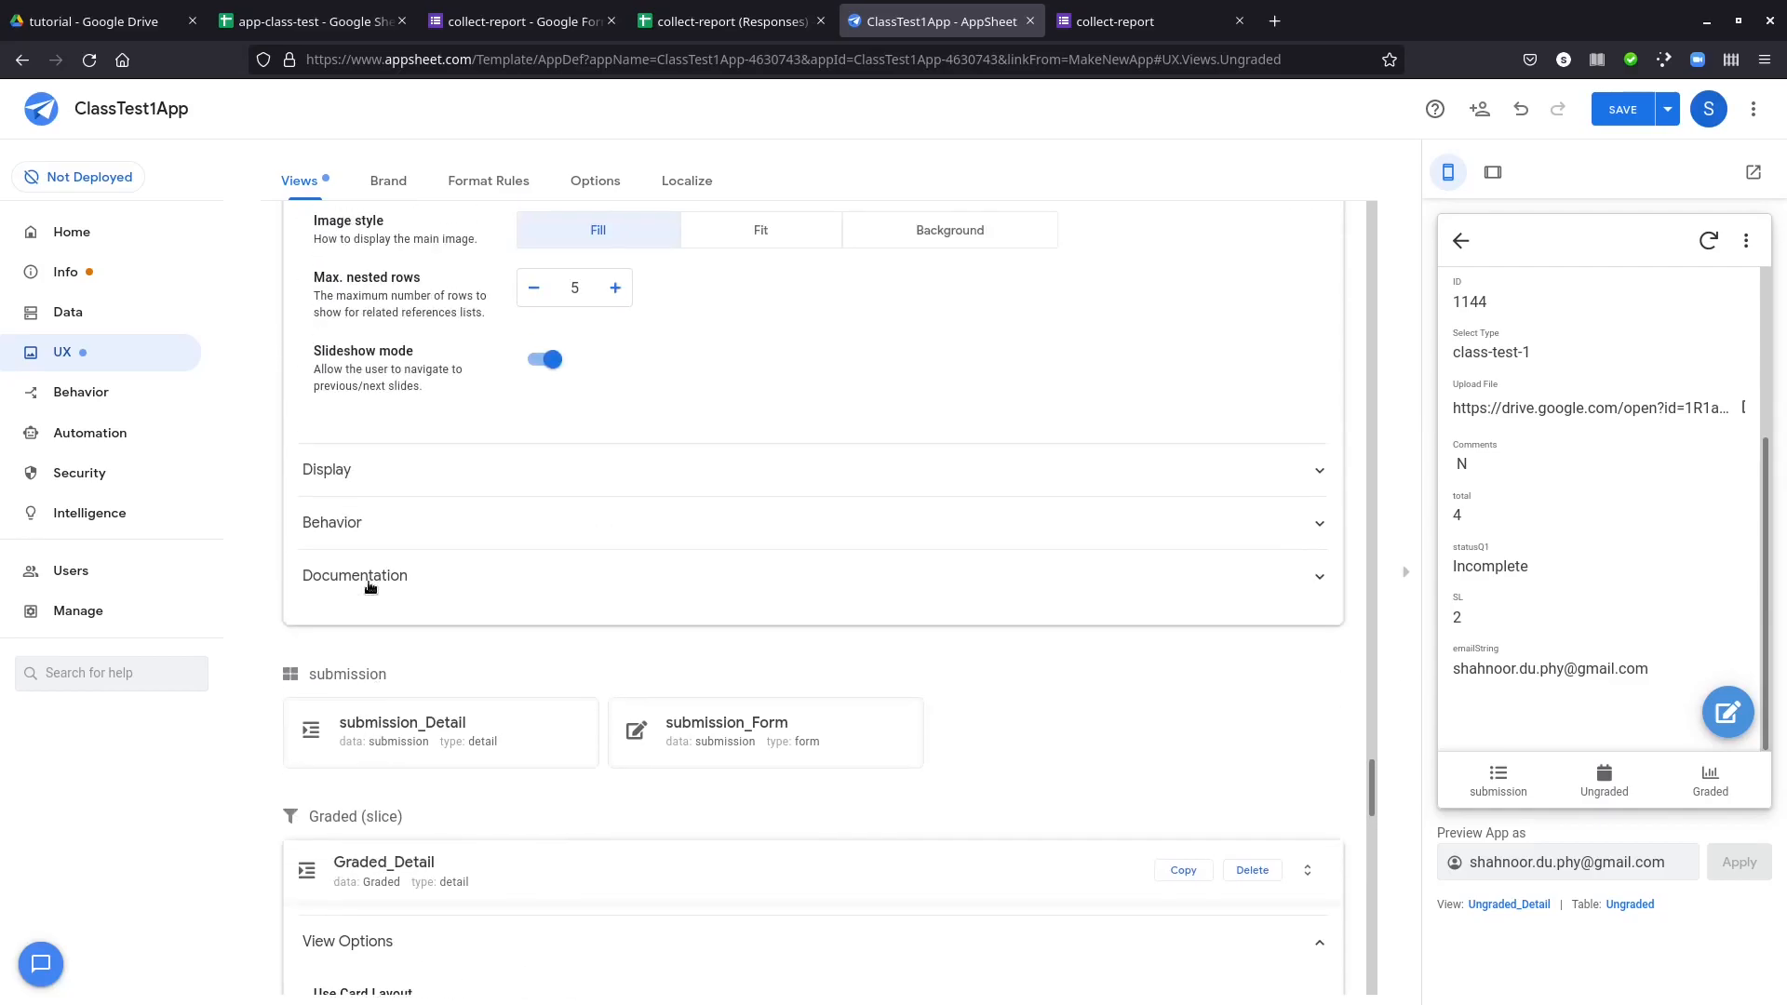
scroll(370, 726, up, 15)
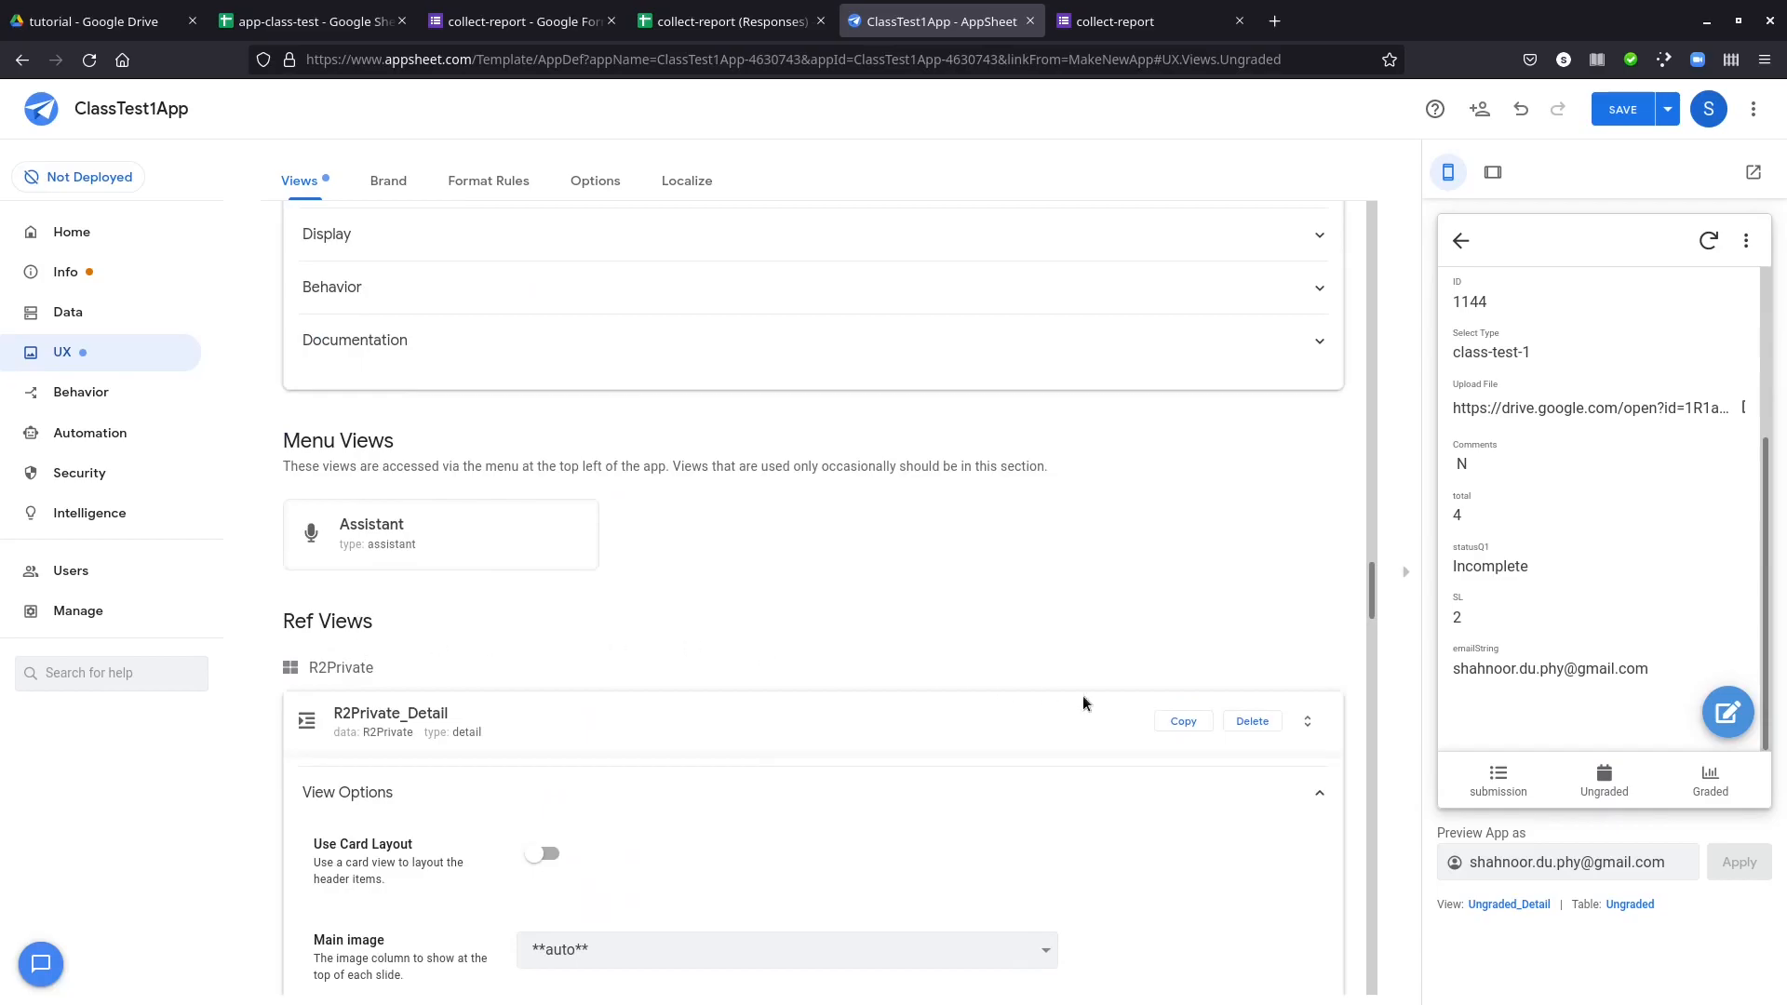
click(1307, 725)
click(313, 722)
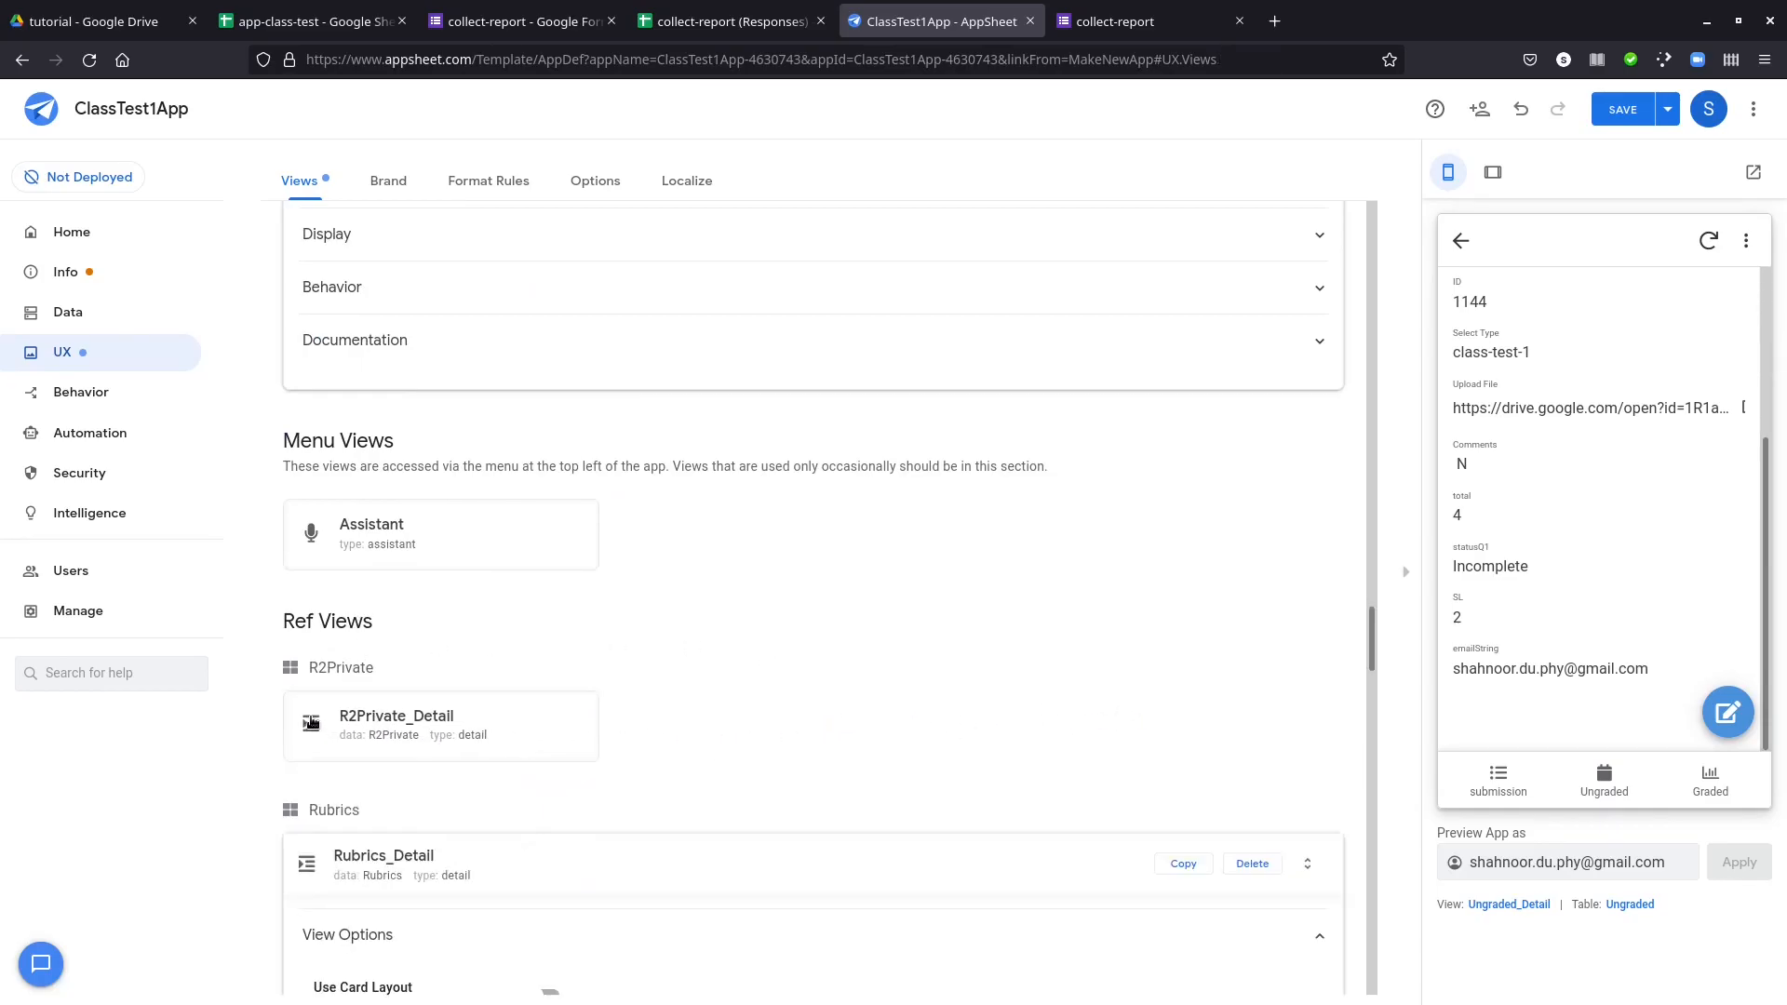
click(294, 863)
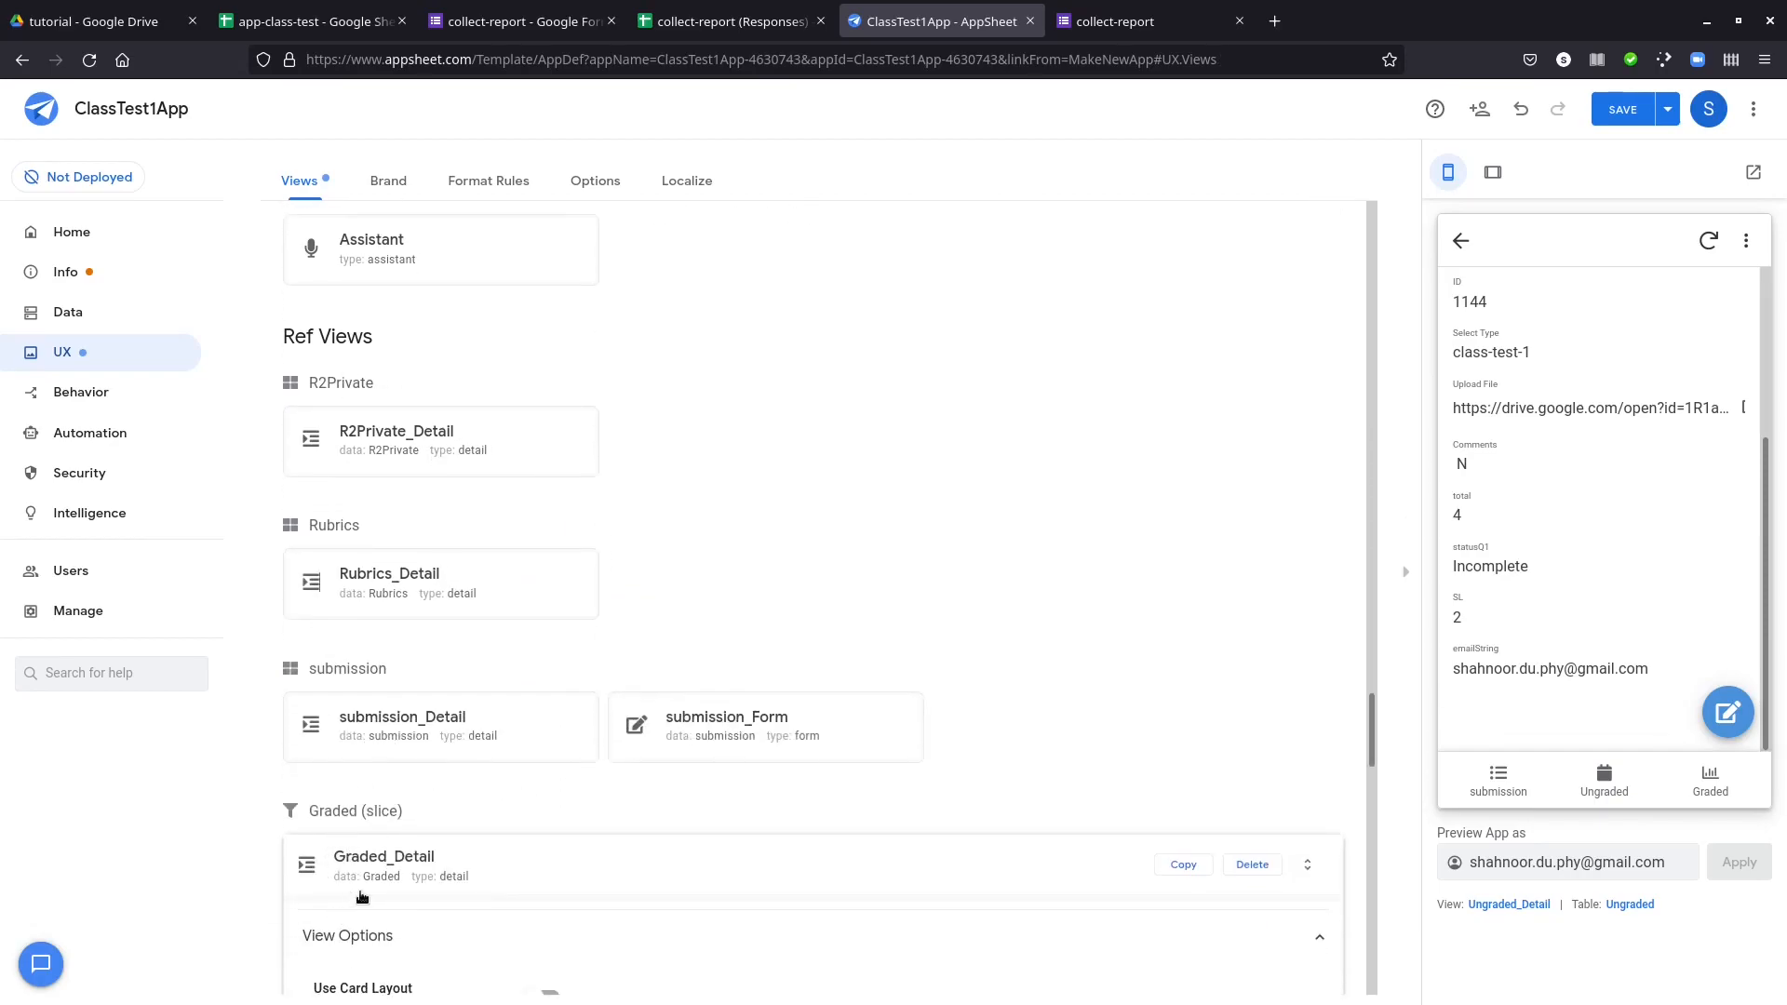
- Start the column order of the Graded_Detail view with Email Address followed by Upload File
scroll(881, 810, down, 6)
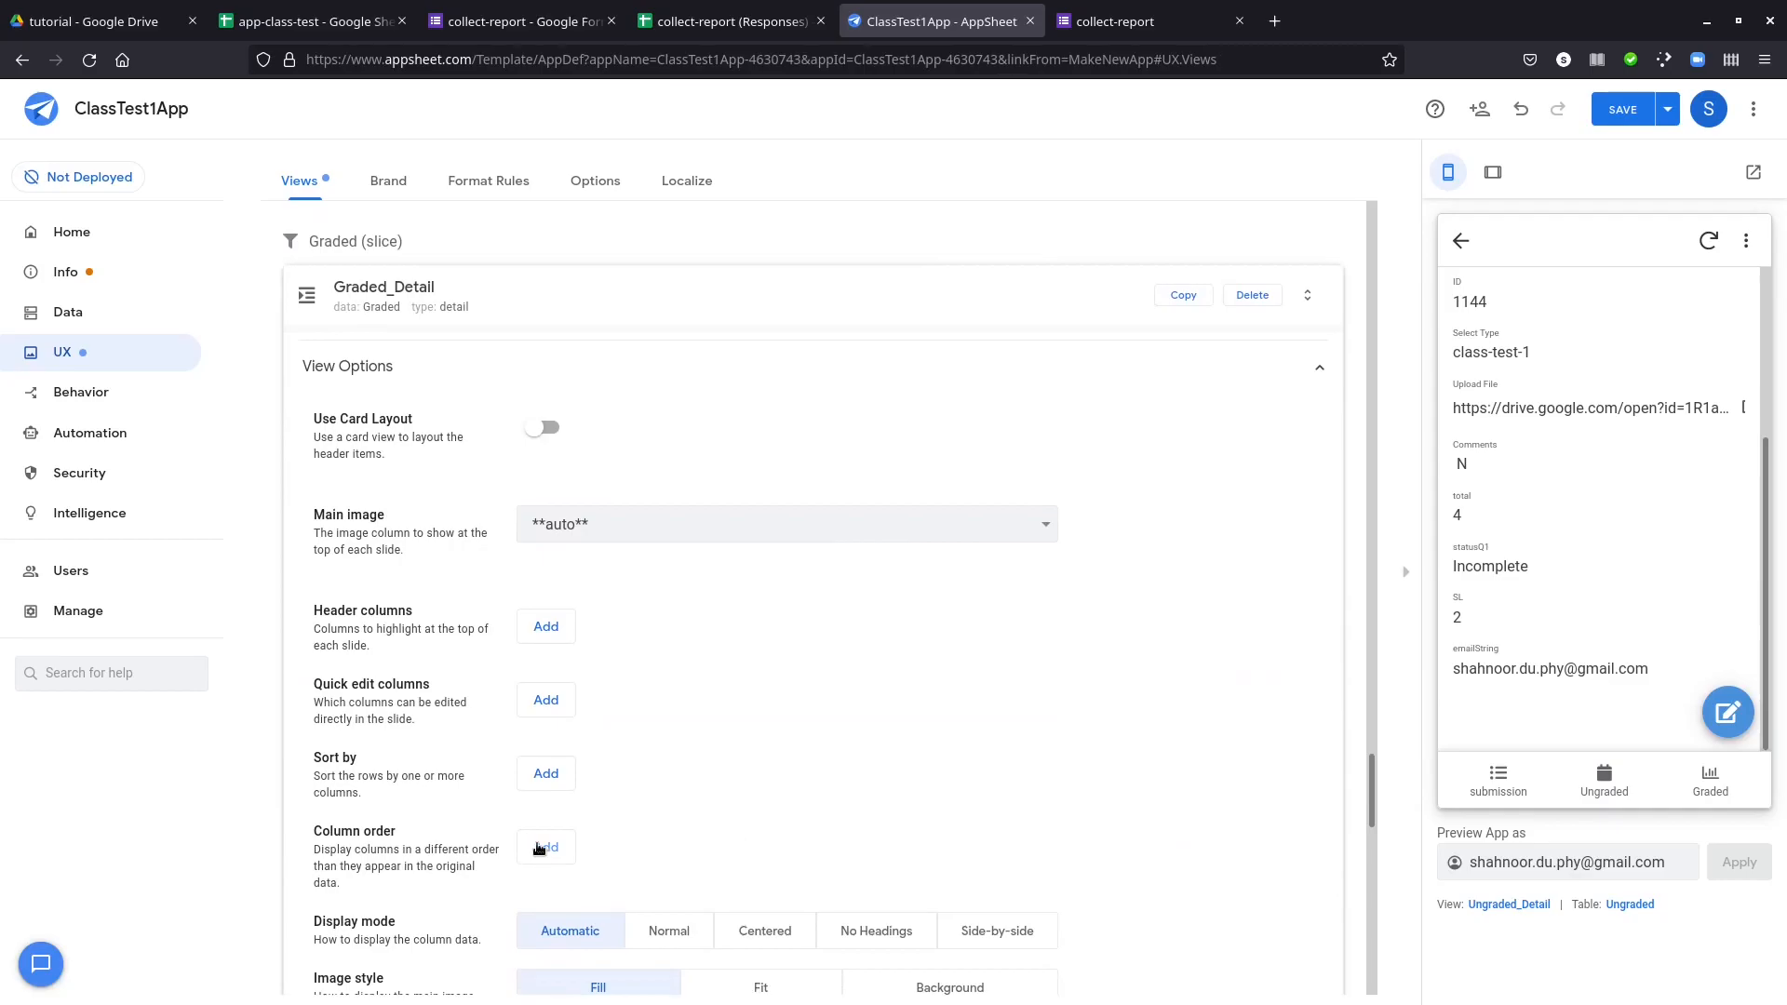
click(538, 849)
click(596, 847)
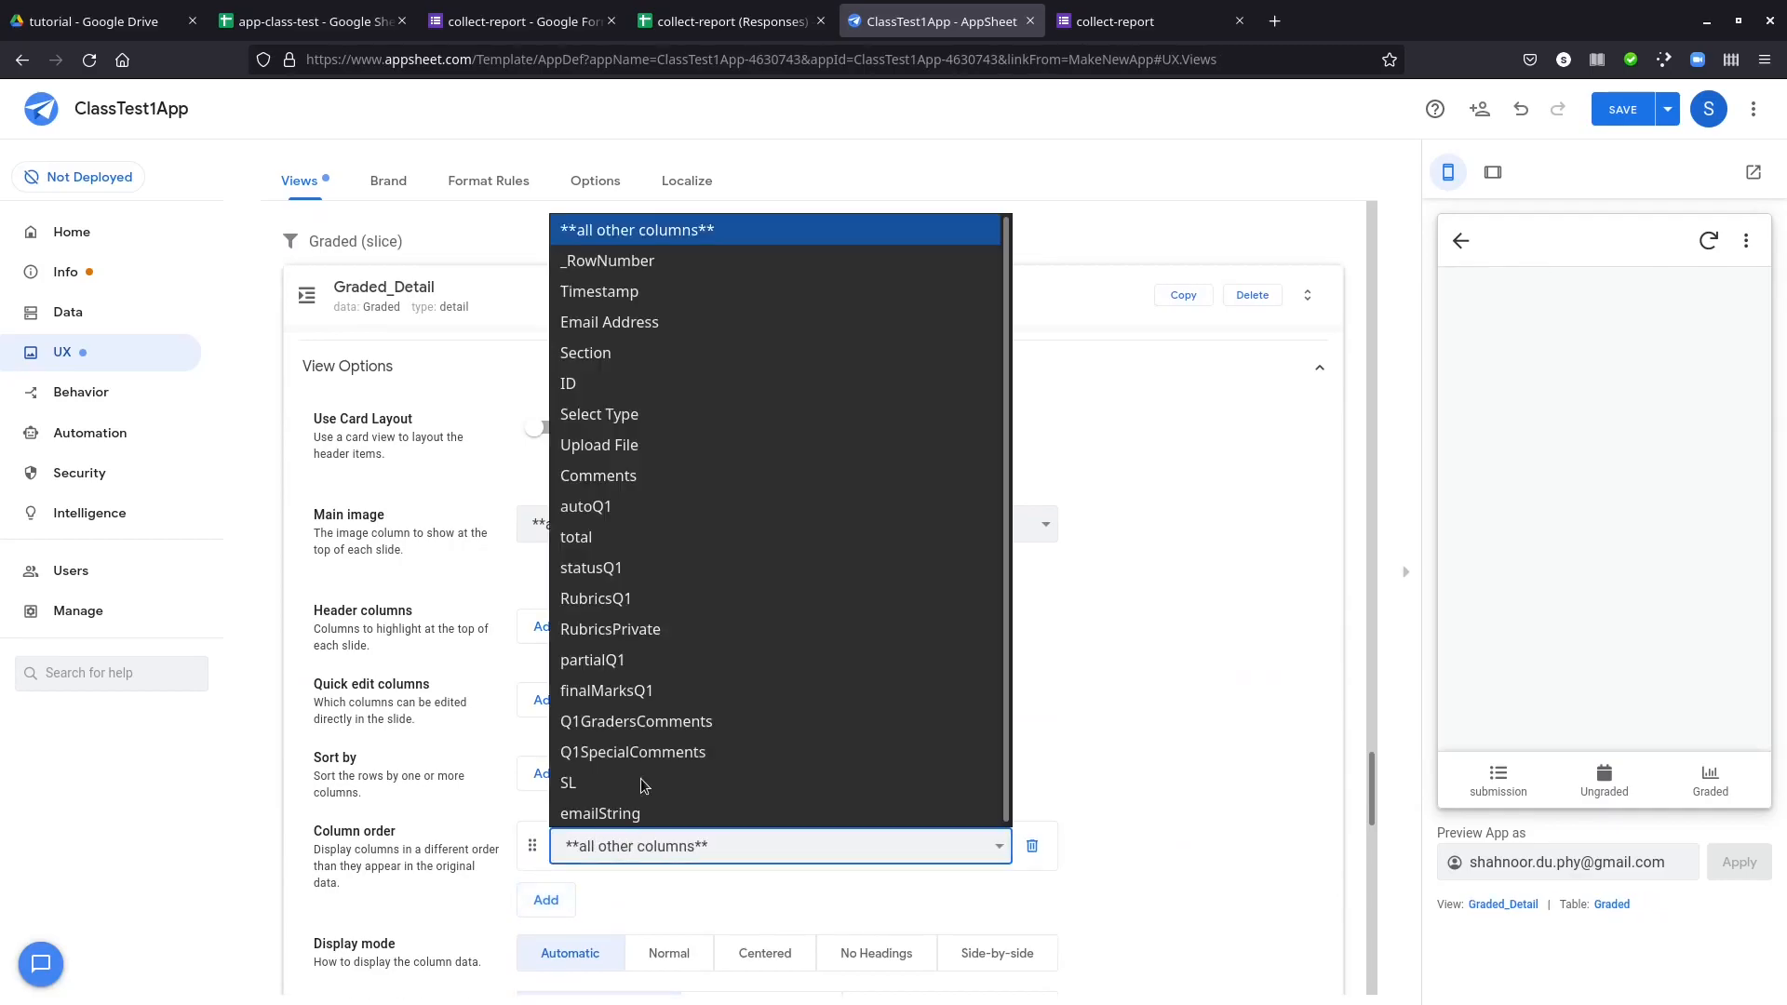
click(639, 326)
click(546, 900)
click(729, 896)
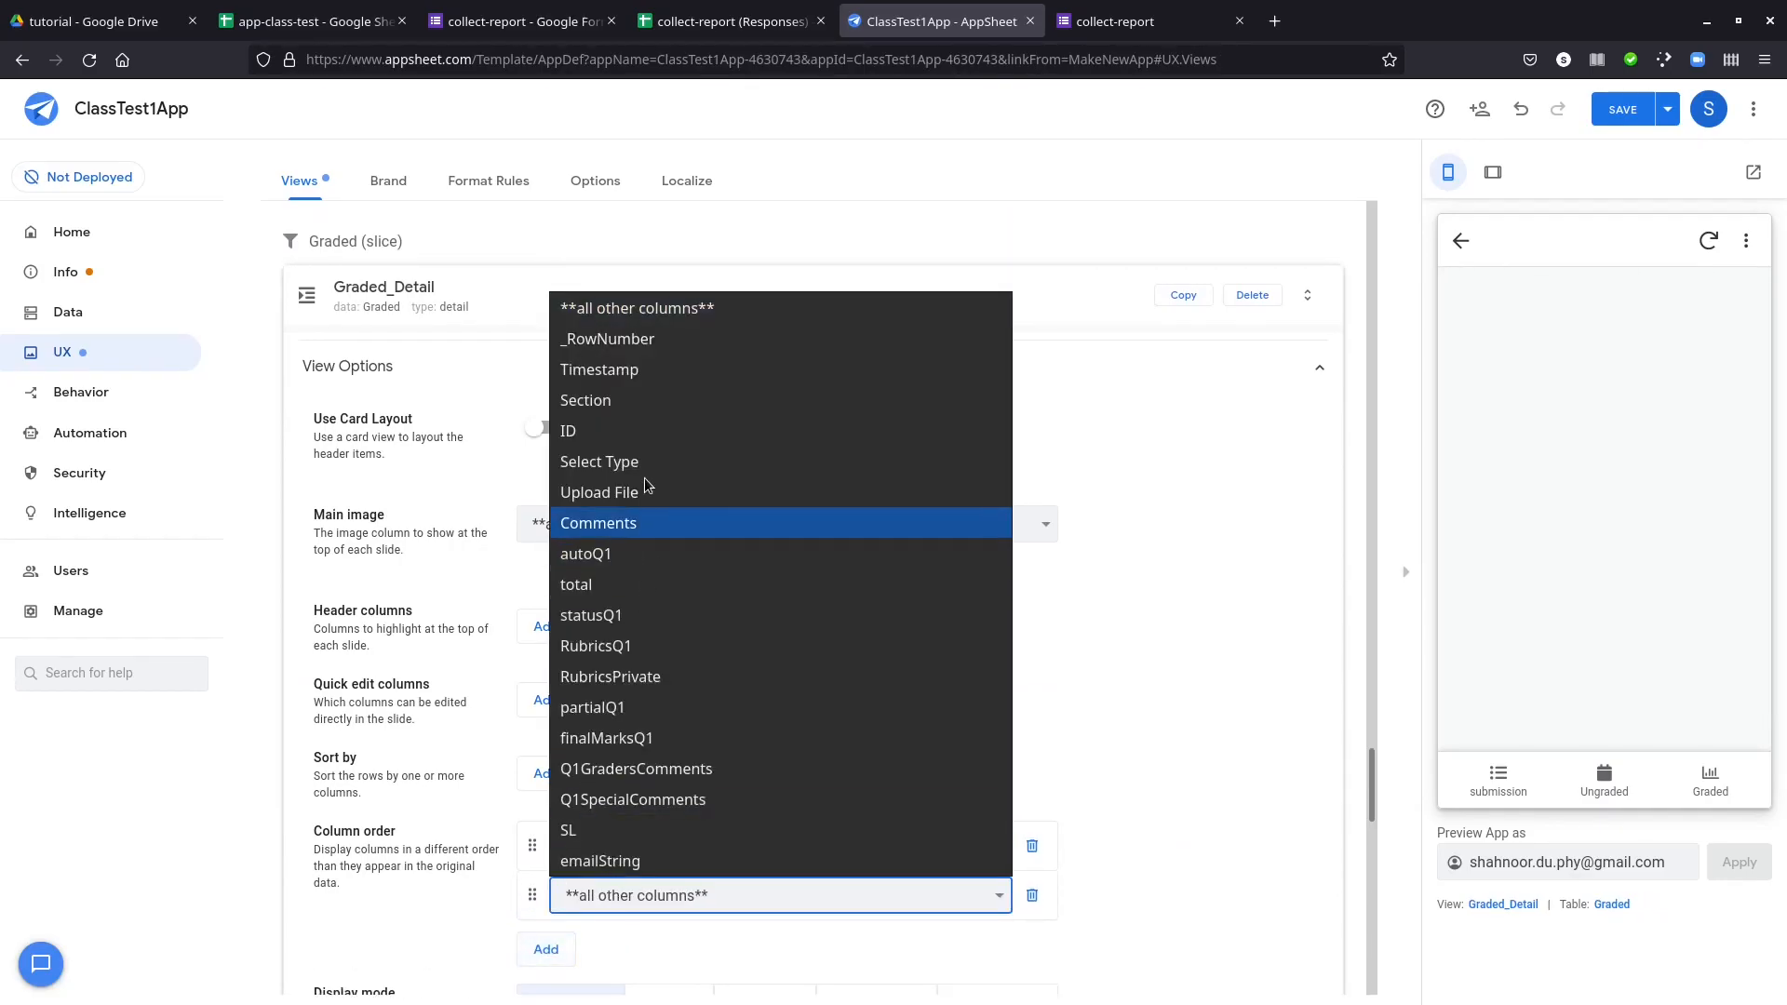
click(633, 402)
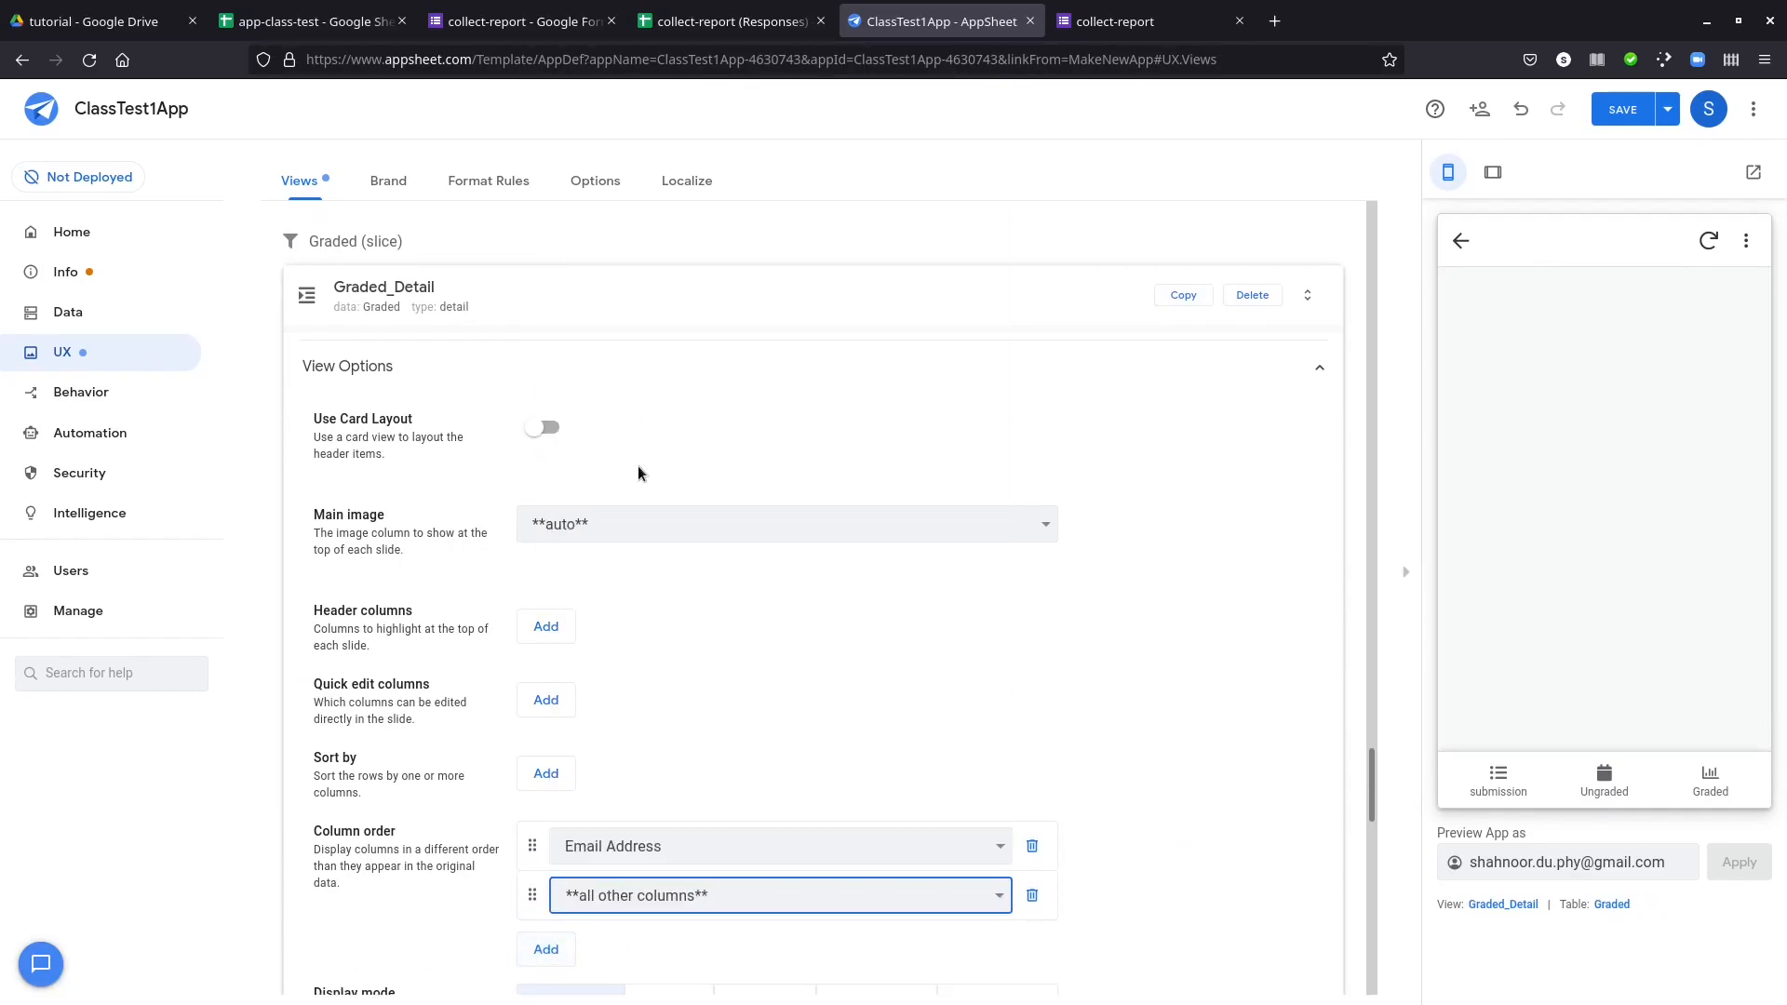
click(538, 950)
click(635, 896)
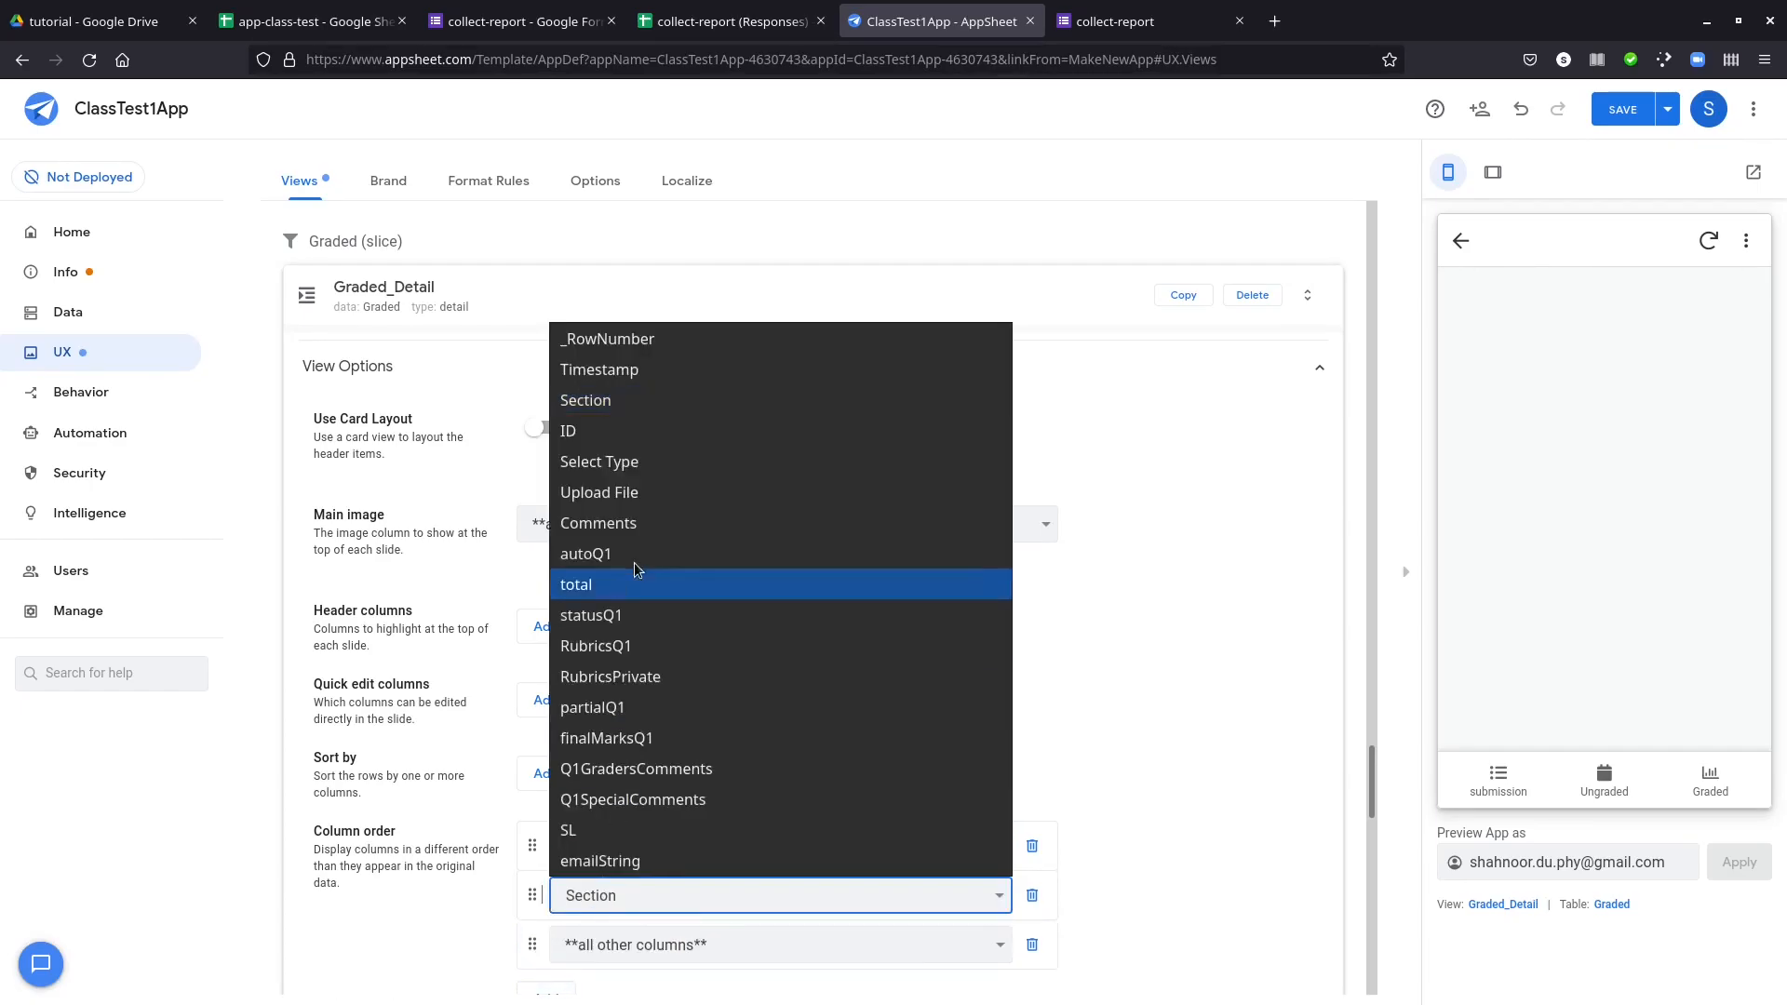
click(623, 503)
- Add autoQ1, RubricsQ1 and RubricsPrivate, in that sequence, to the Graded_Detail view's column order
scroll(590, 824, down, 1)
click(596, 849)
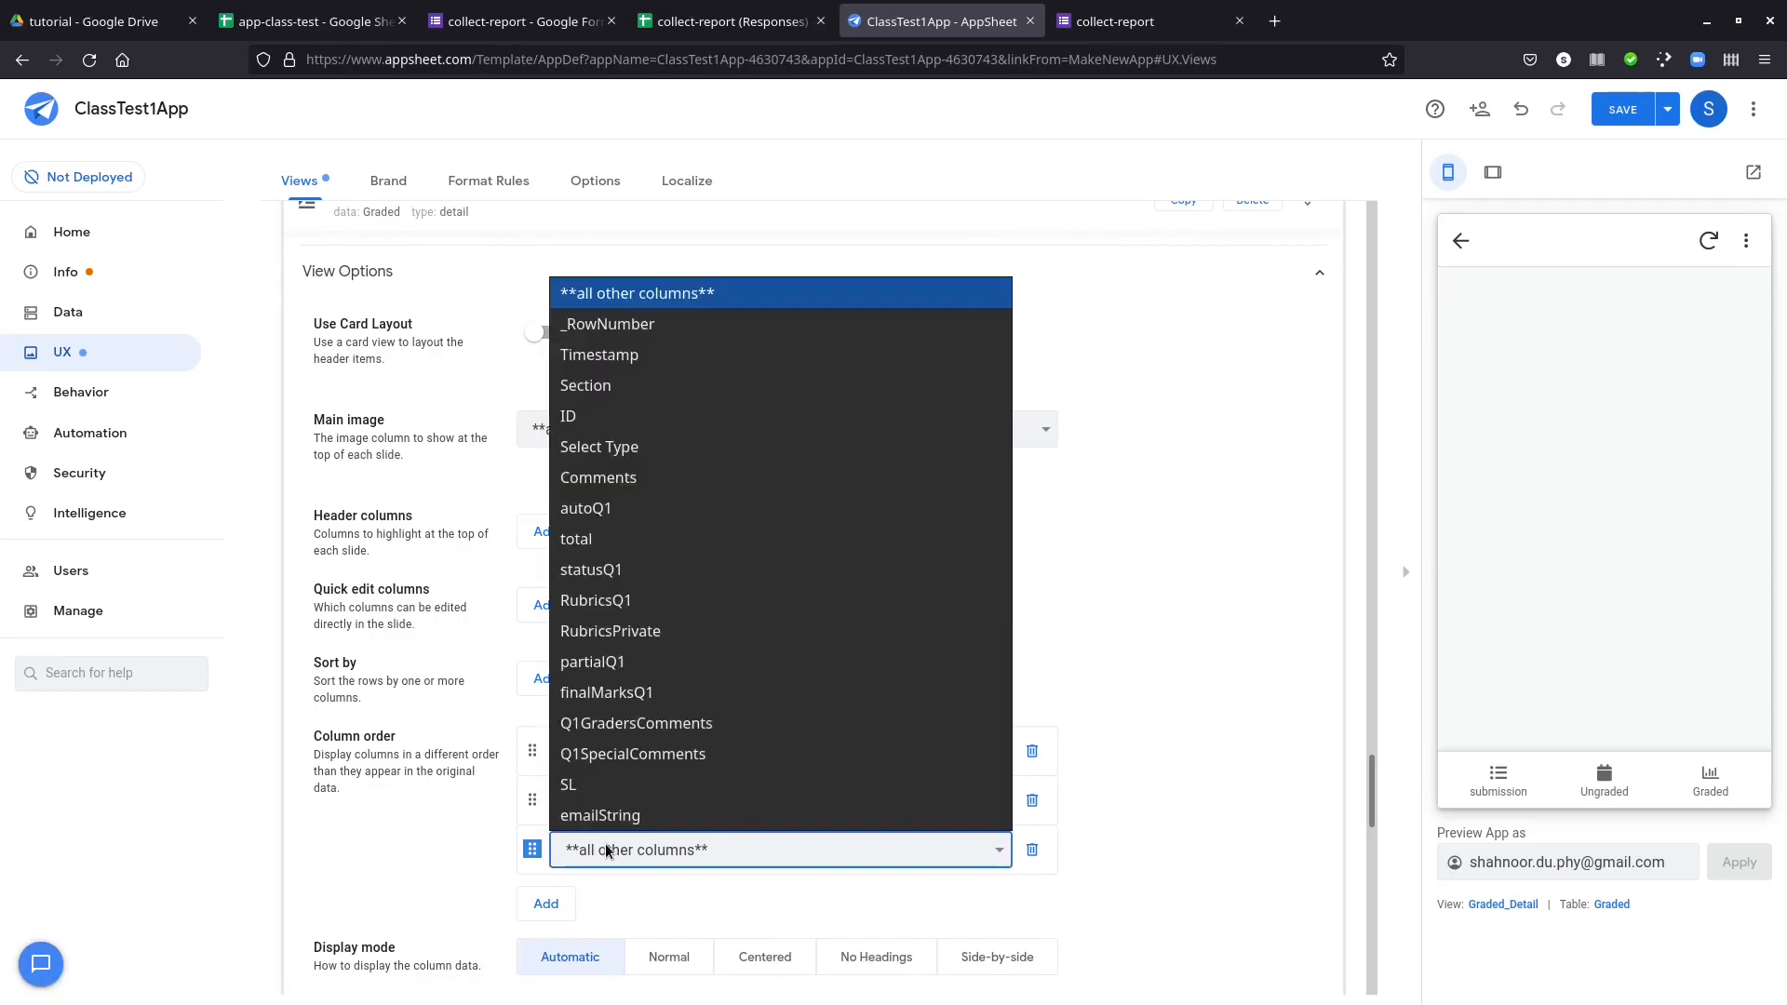
click(657, 516)
click(554, 907)
click(621, 893)
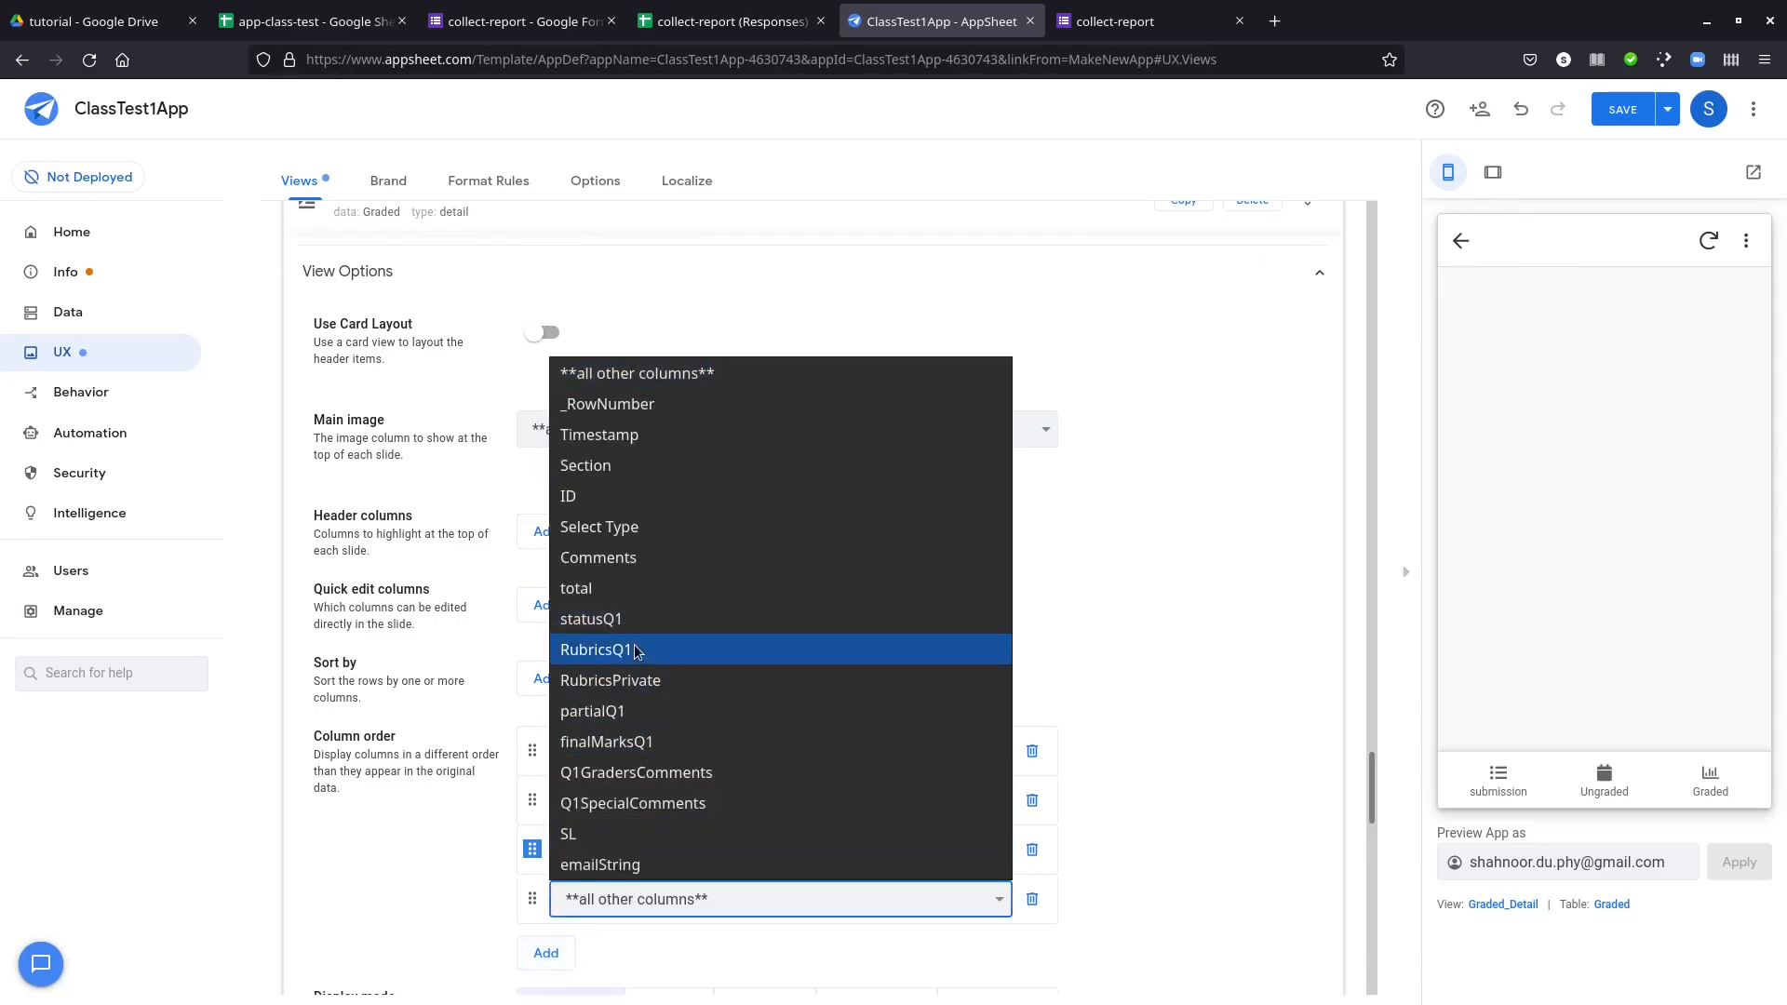
click(596, 650)
click(548, 951)
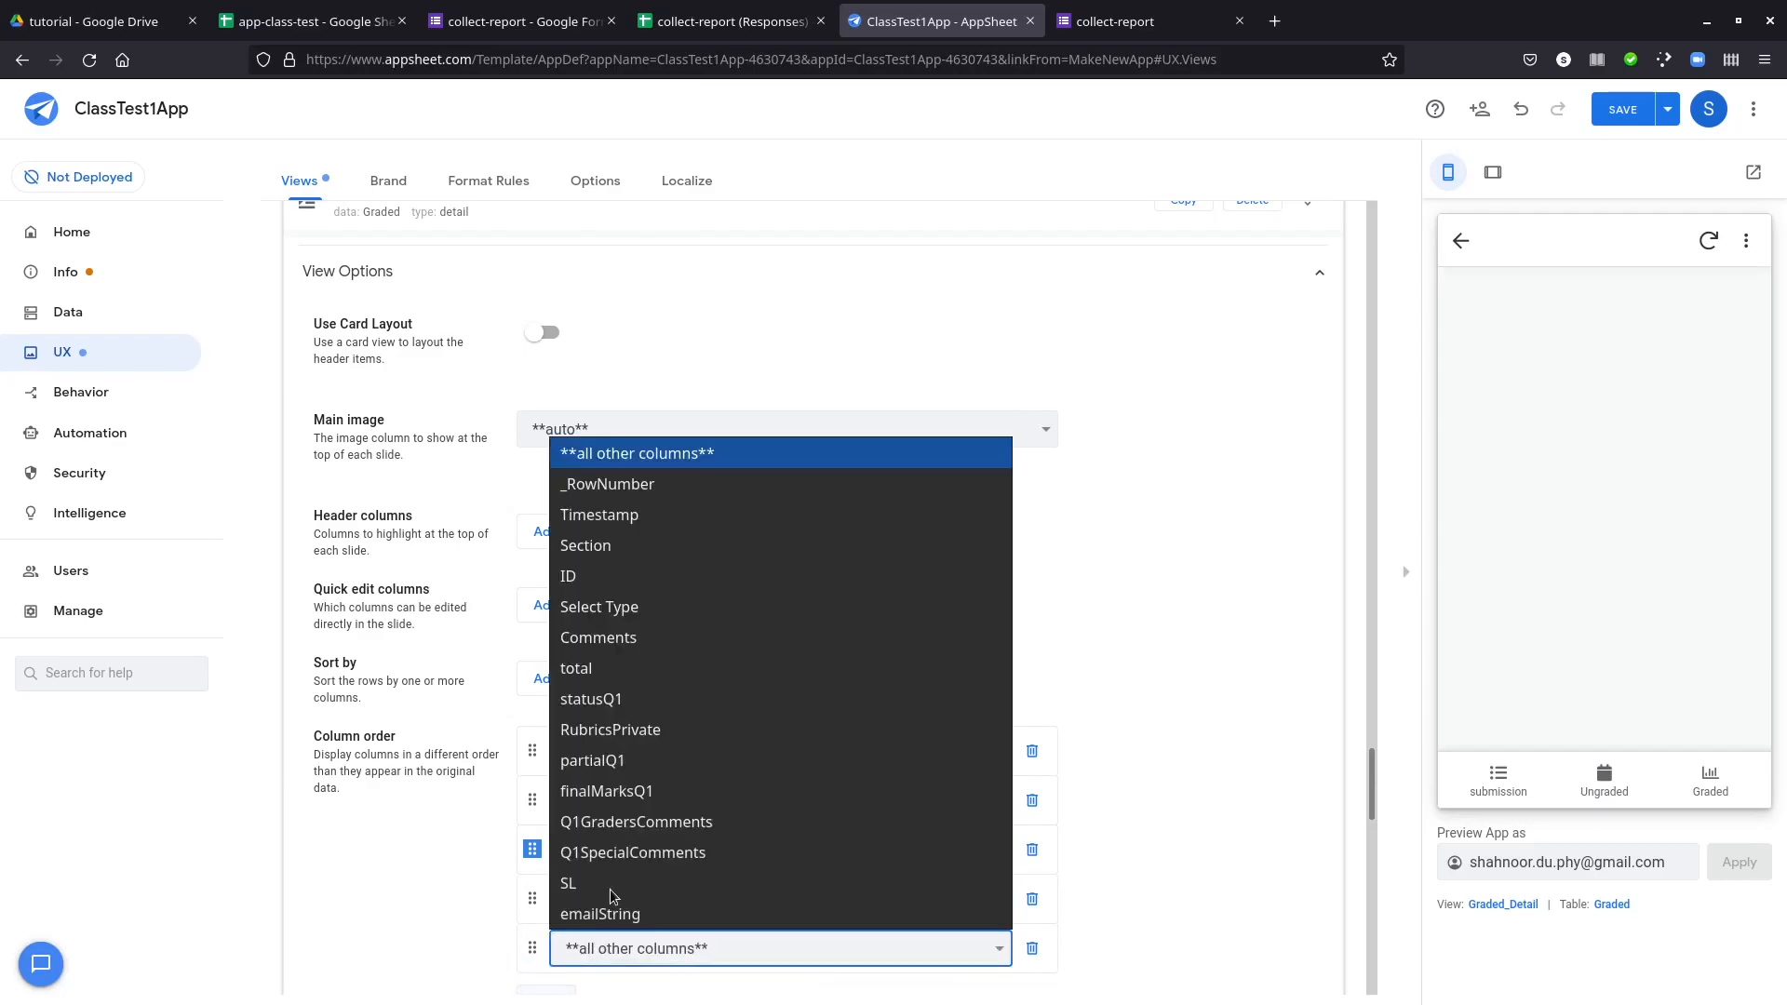
click(630, 732)
- Add partialQ1, Q1GradersComments and Q1SpecialComments at the end of the Graded_Detail view's column order
scroll(524, 880, down, 1)
click(545, 908)
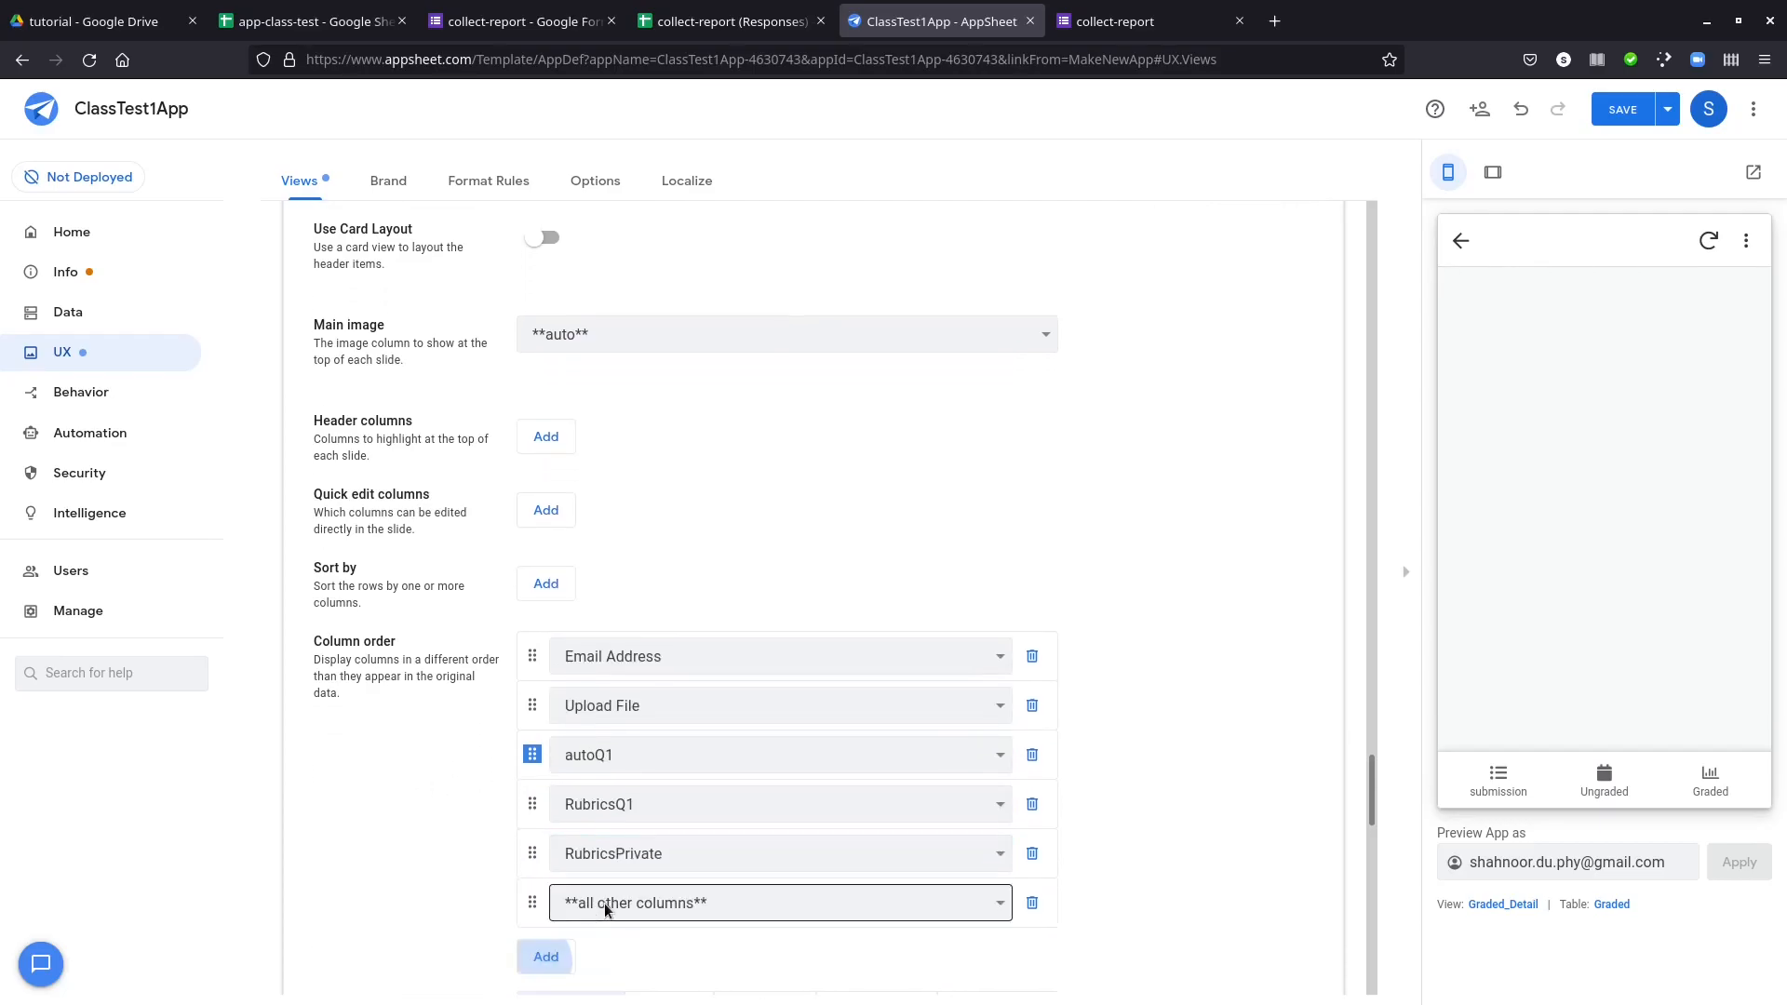
click(605, 903)
click(631, 752)
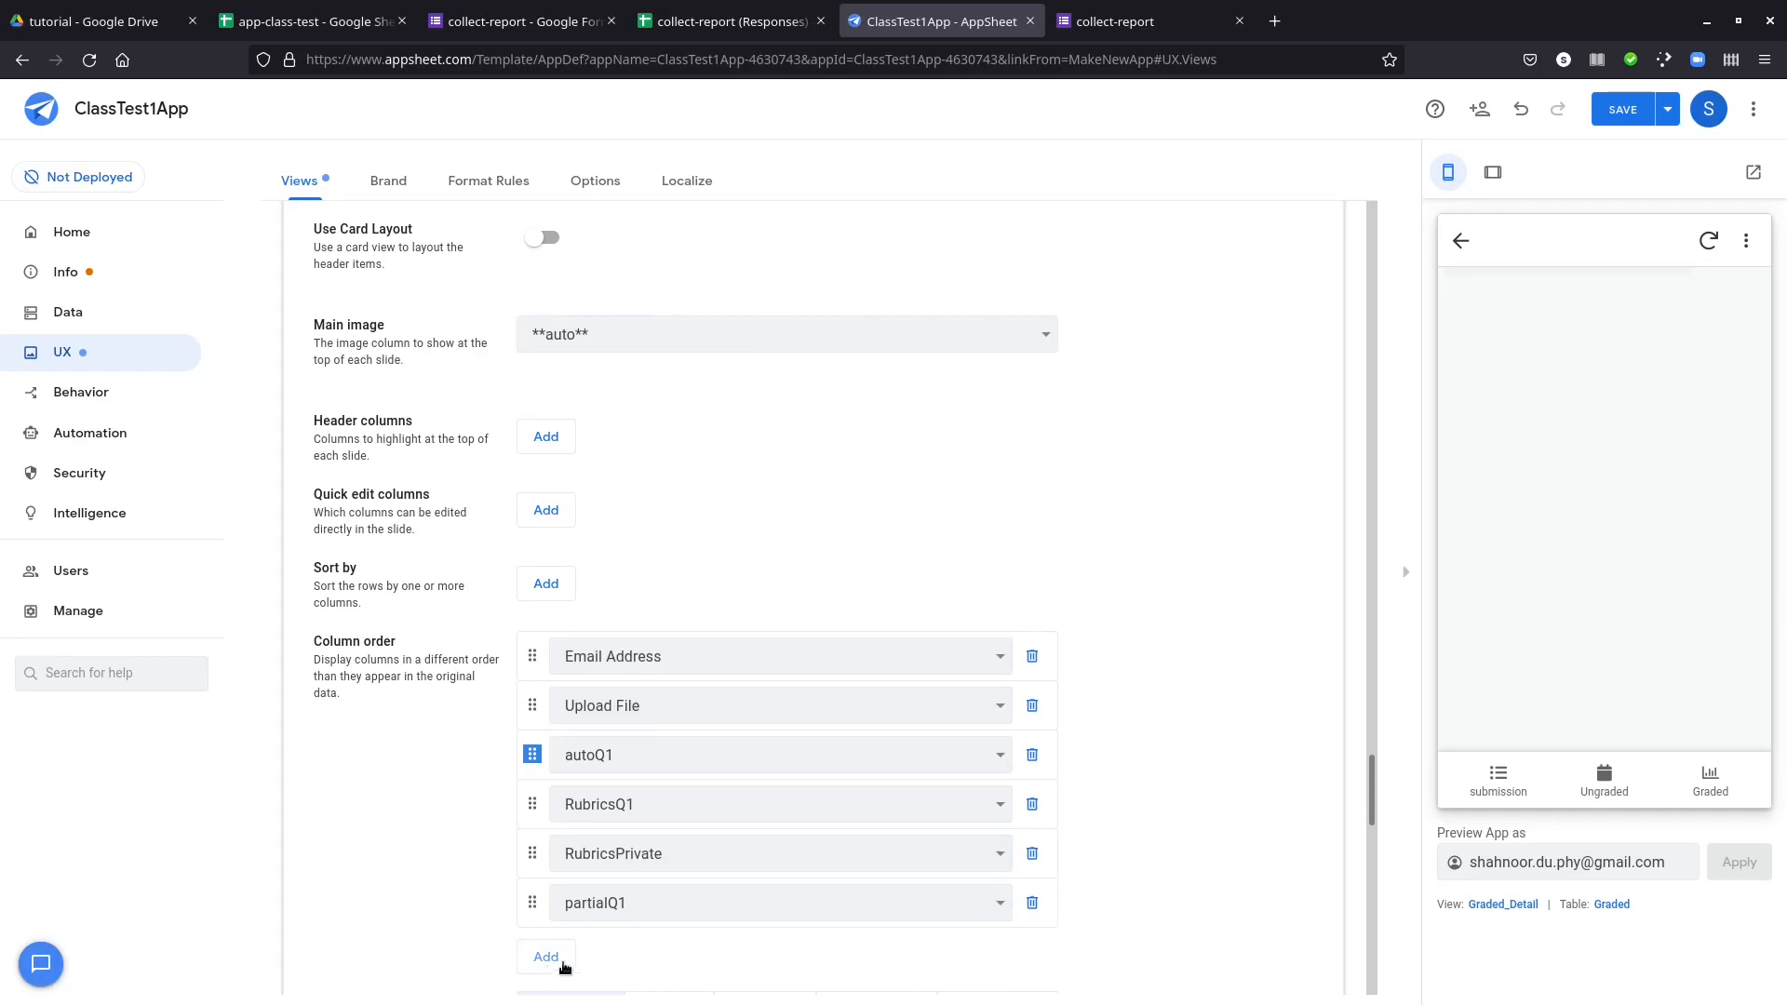
click(547, 957)
click(662, 825)
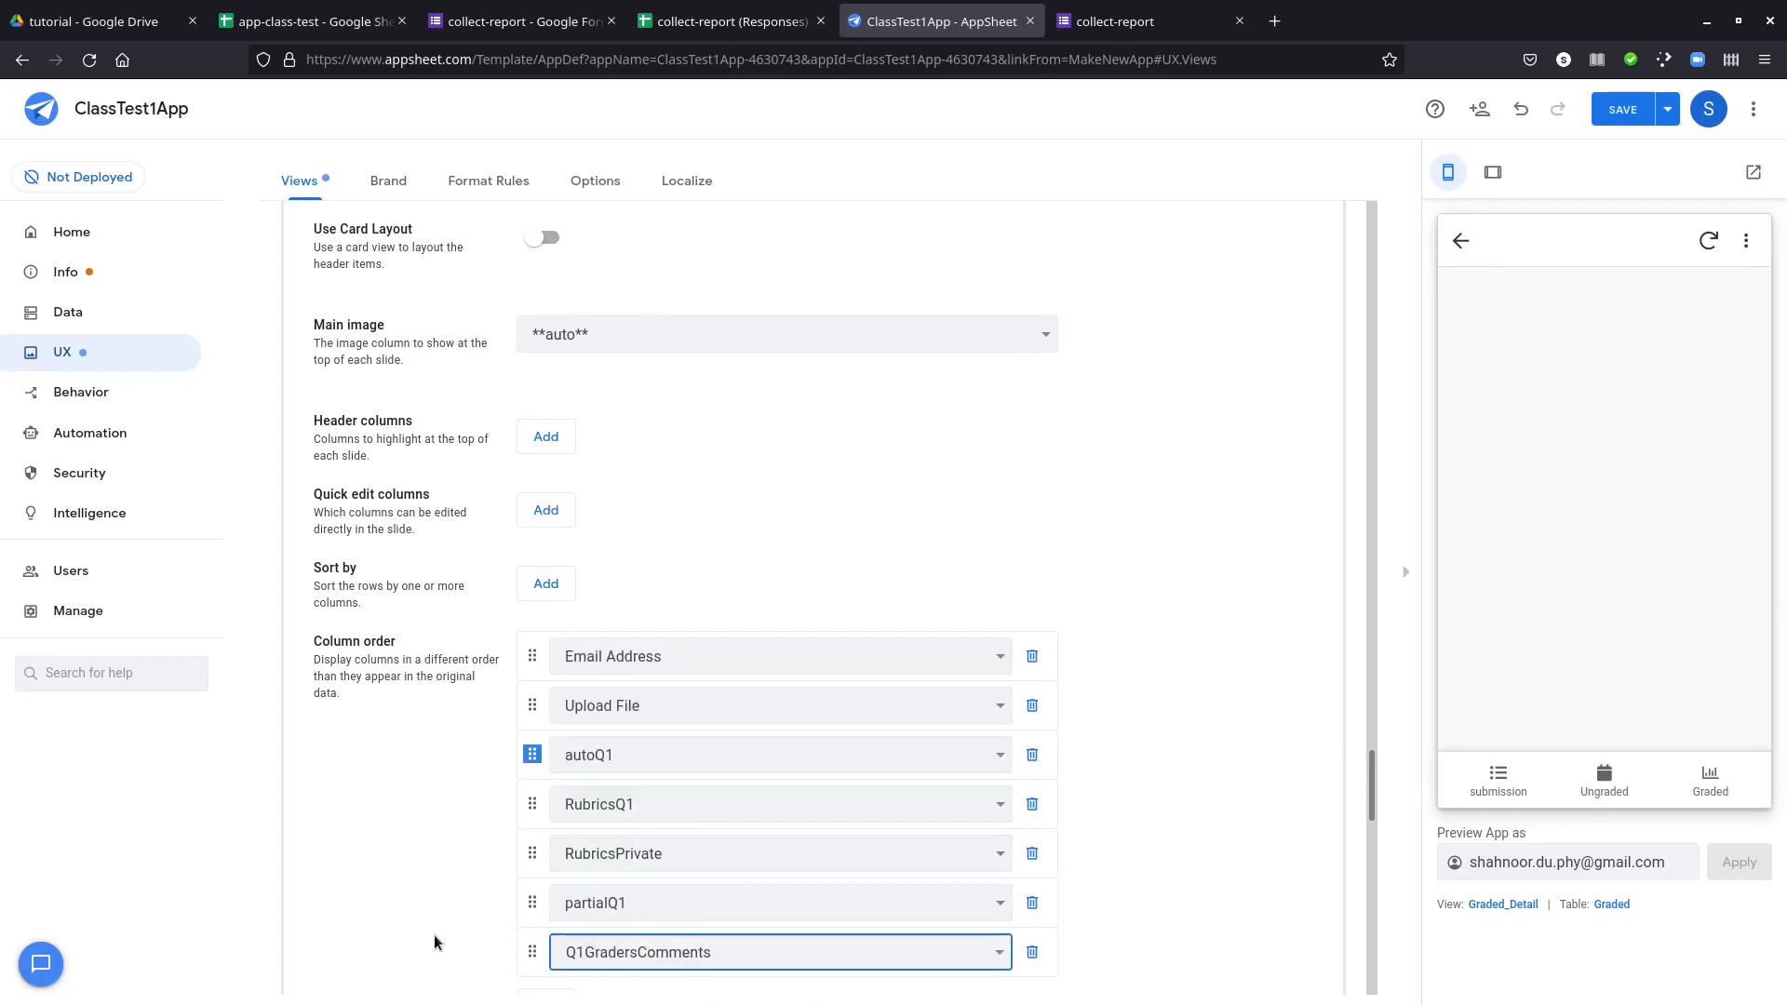
scroll(435, 939, down, 1)
click(546, 908)
click(606, 909)
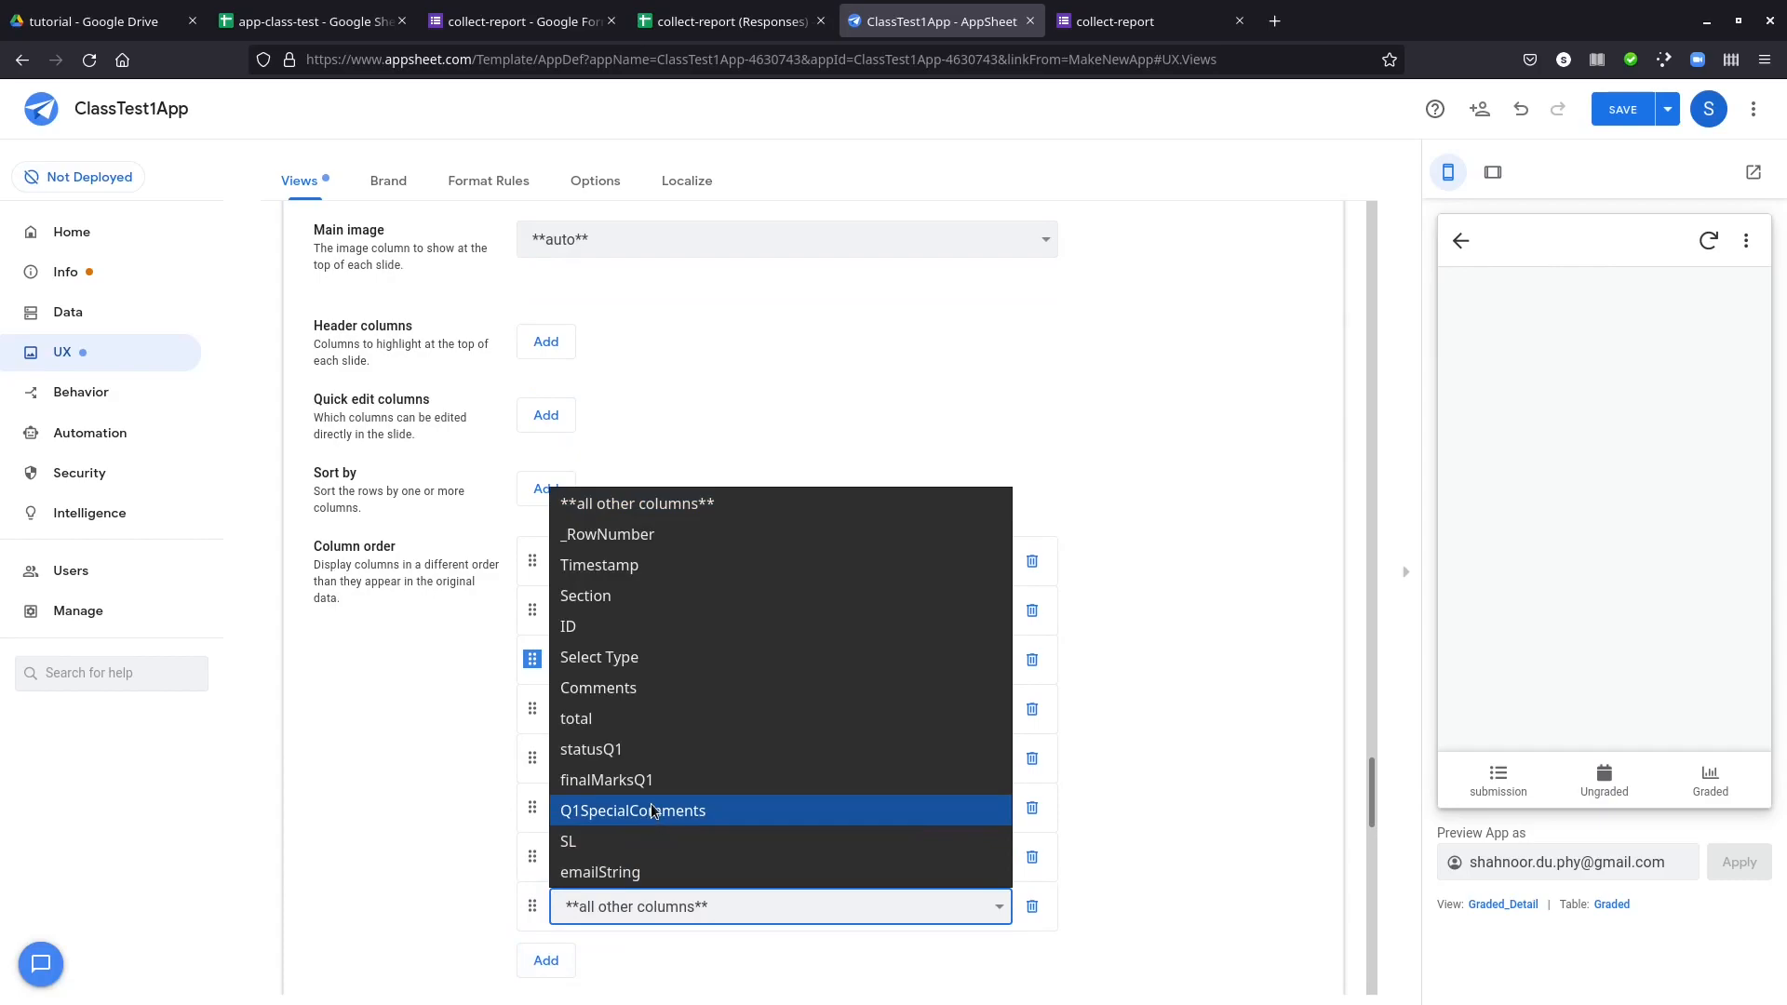
click(691, 812)
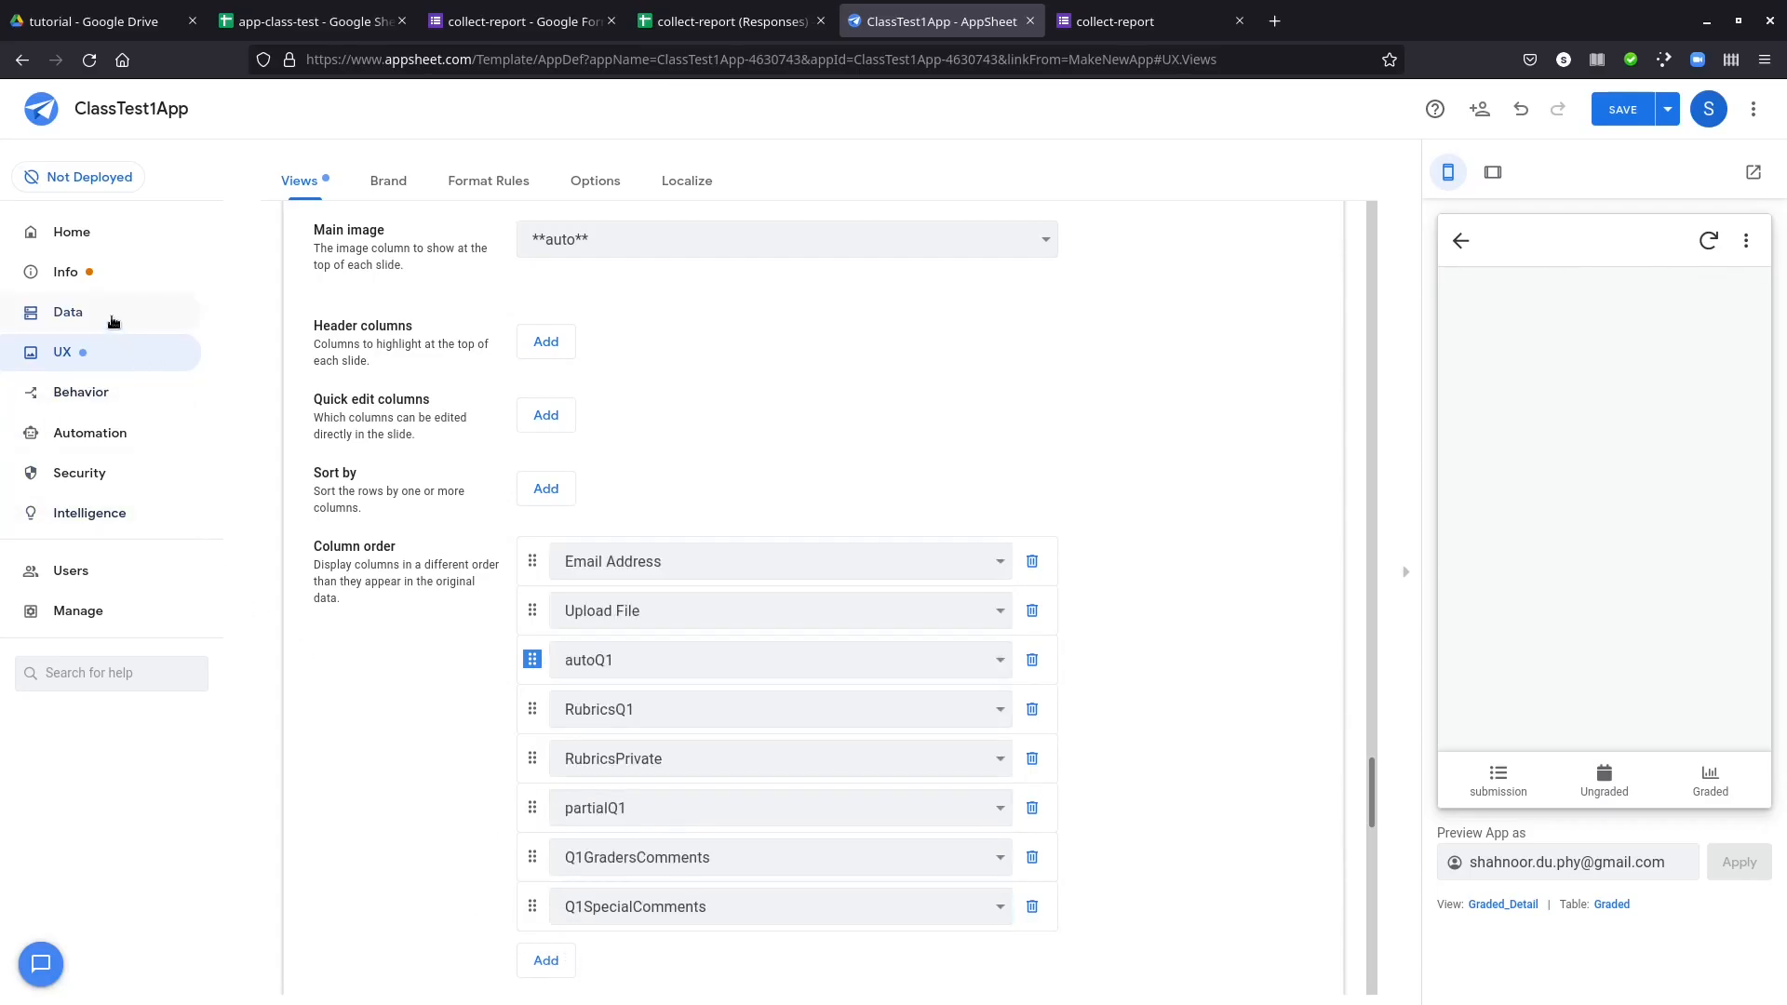
- Review the submission table's column list in the data settings, including which columns are shown and editable
click(113, 321)
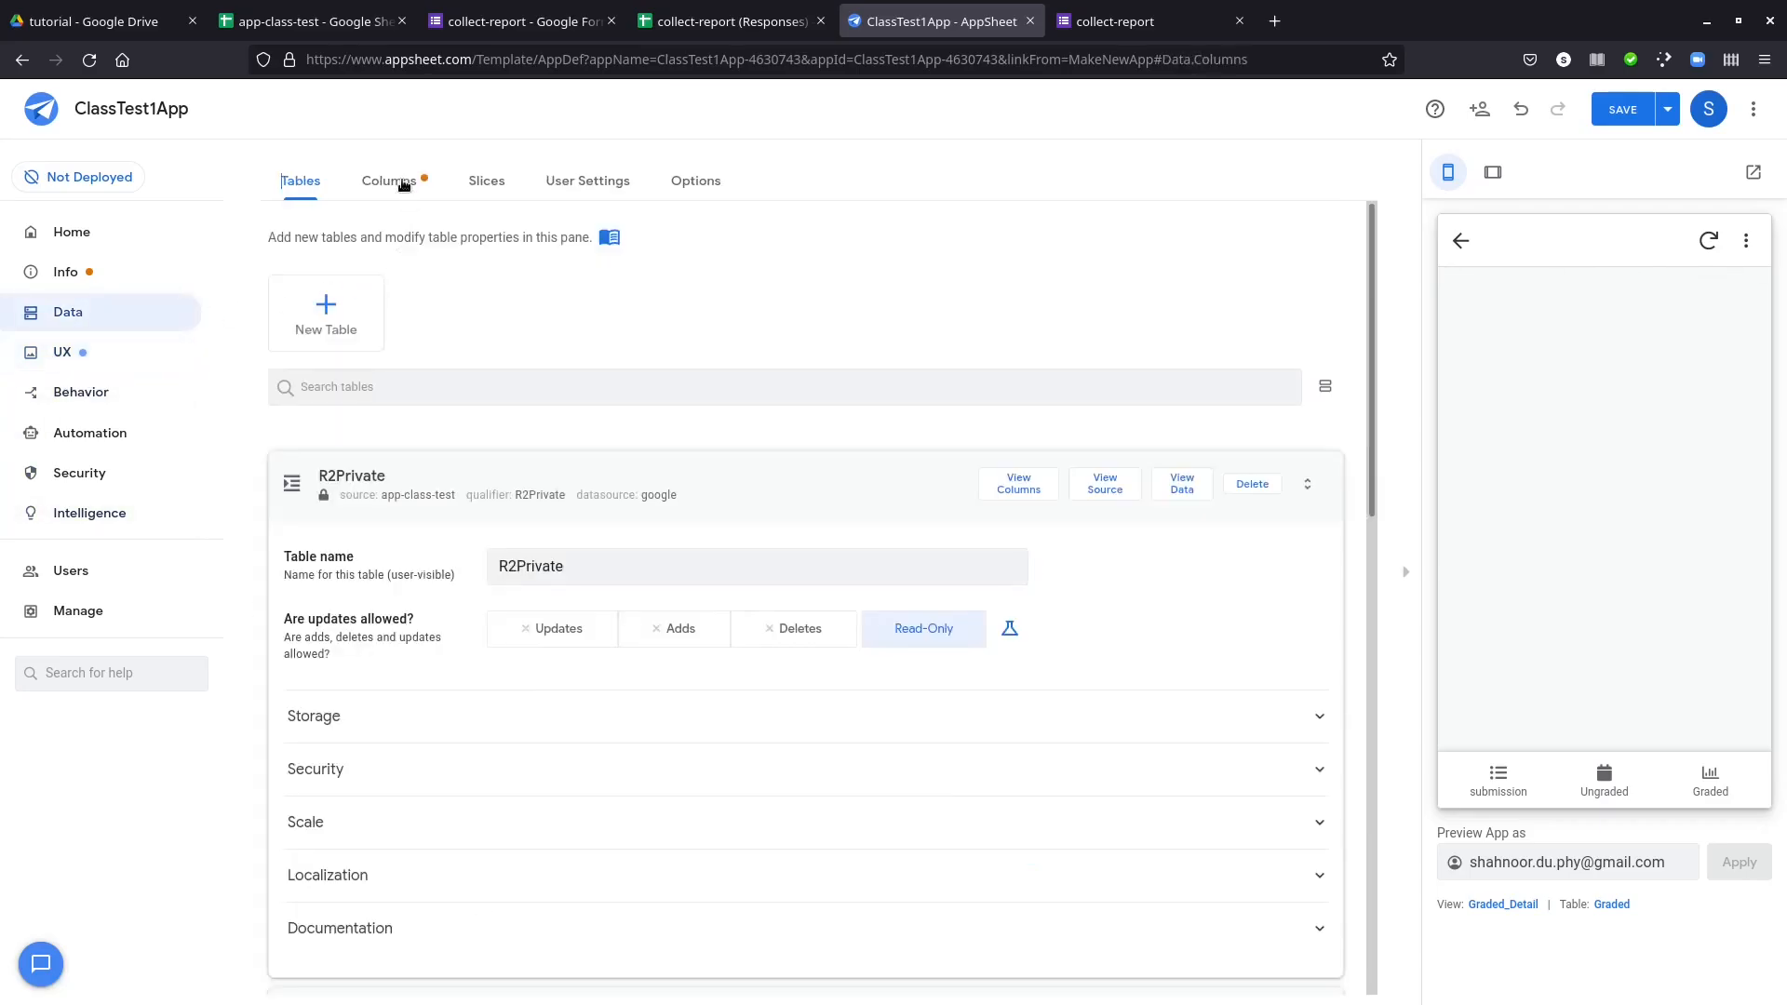
click(403, 183)
scroll(444, 645, down, 5)
scroll(581, 717, down, 5)
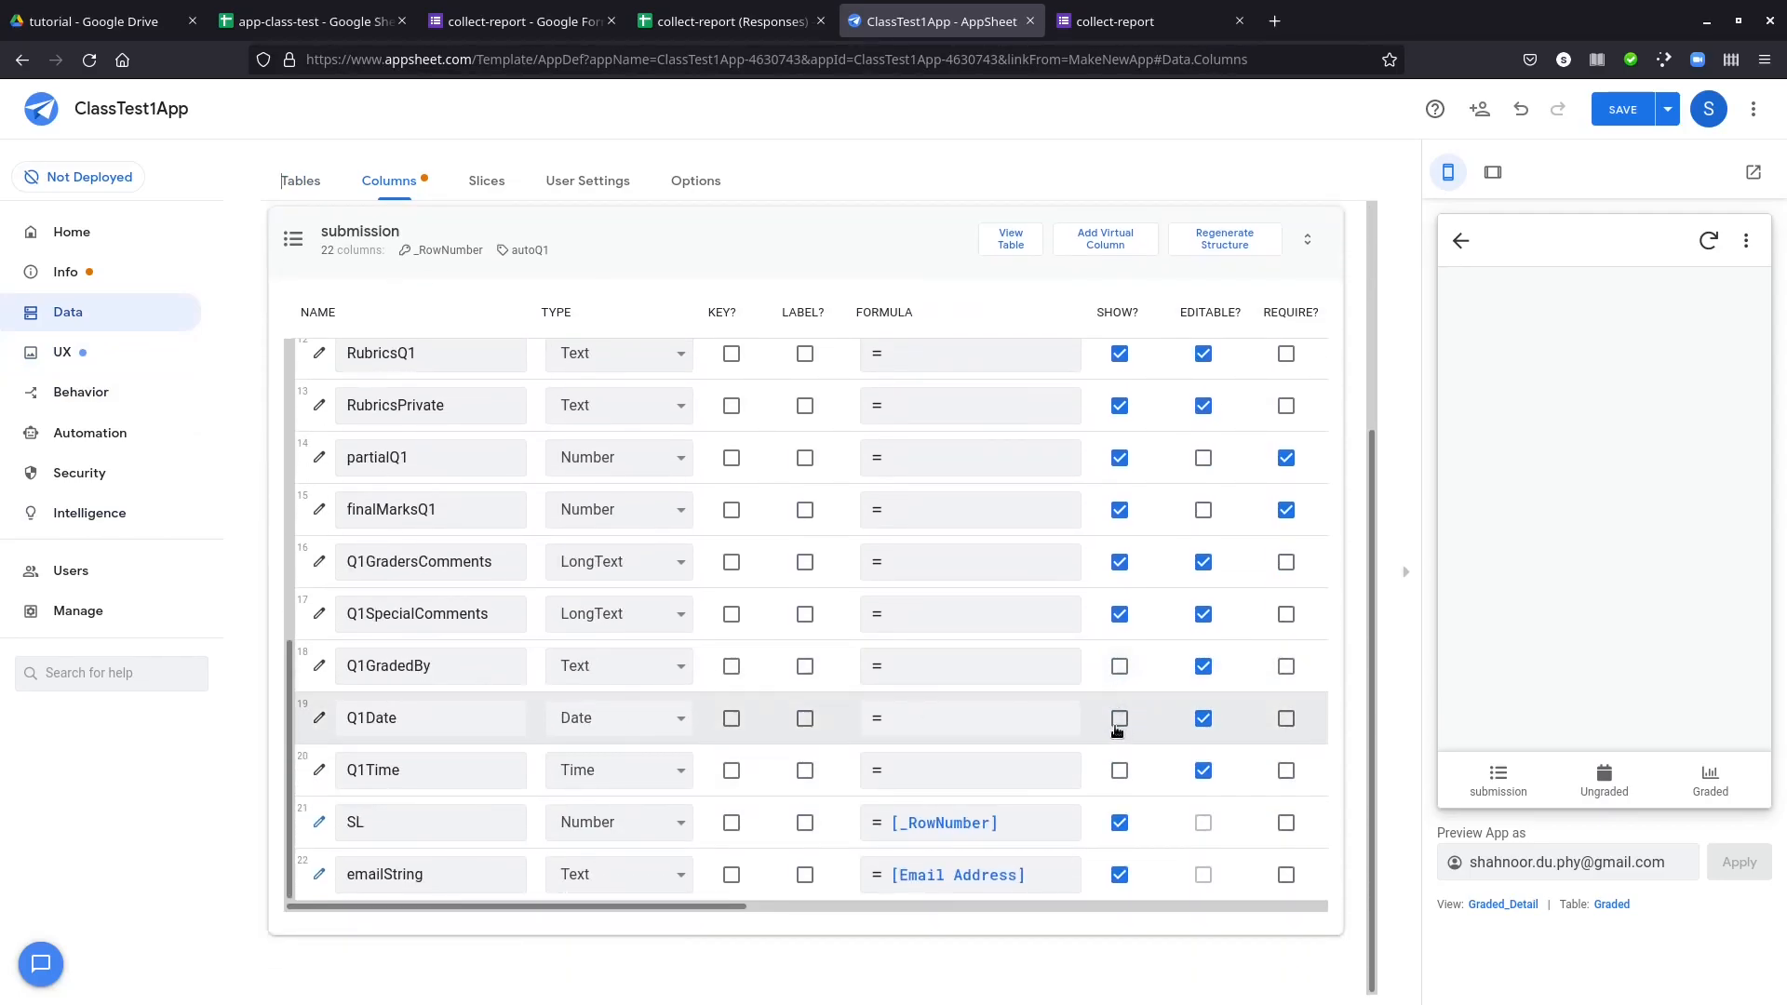
- Return to the Graded_Detail view settings and check which columns are available for the last column order entry
click(82, 341)
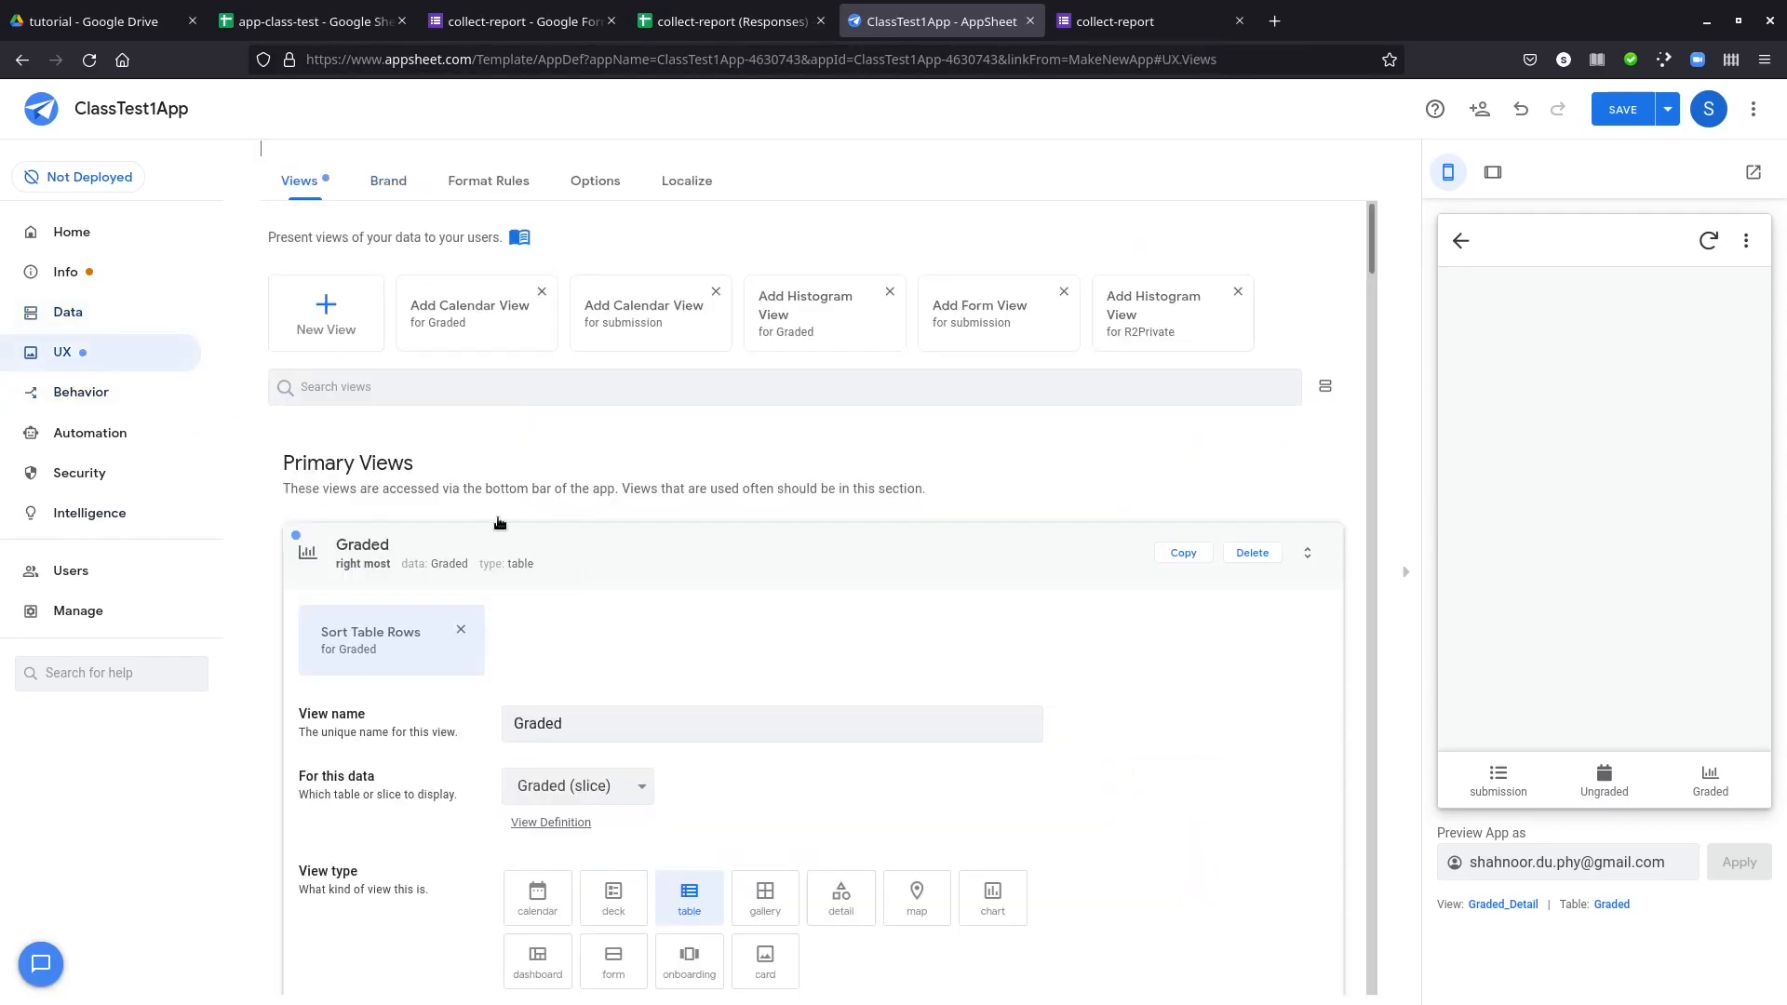
scroll(382, 763, down, 10)
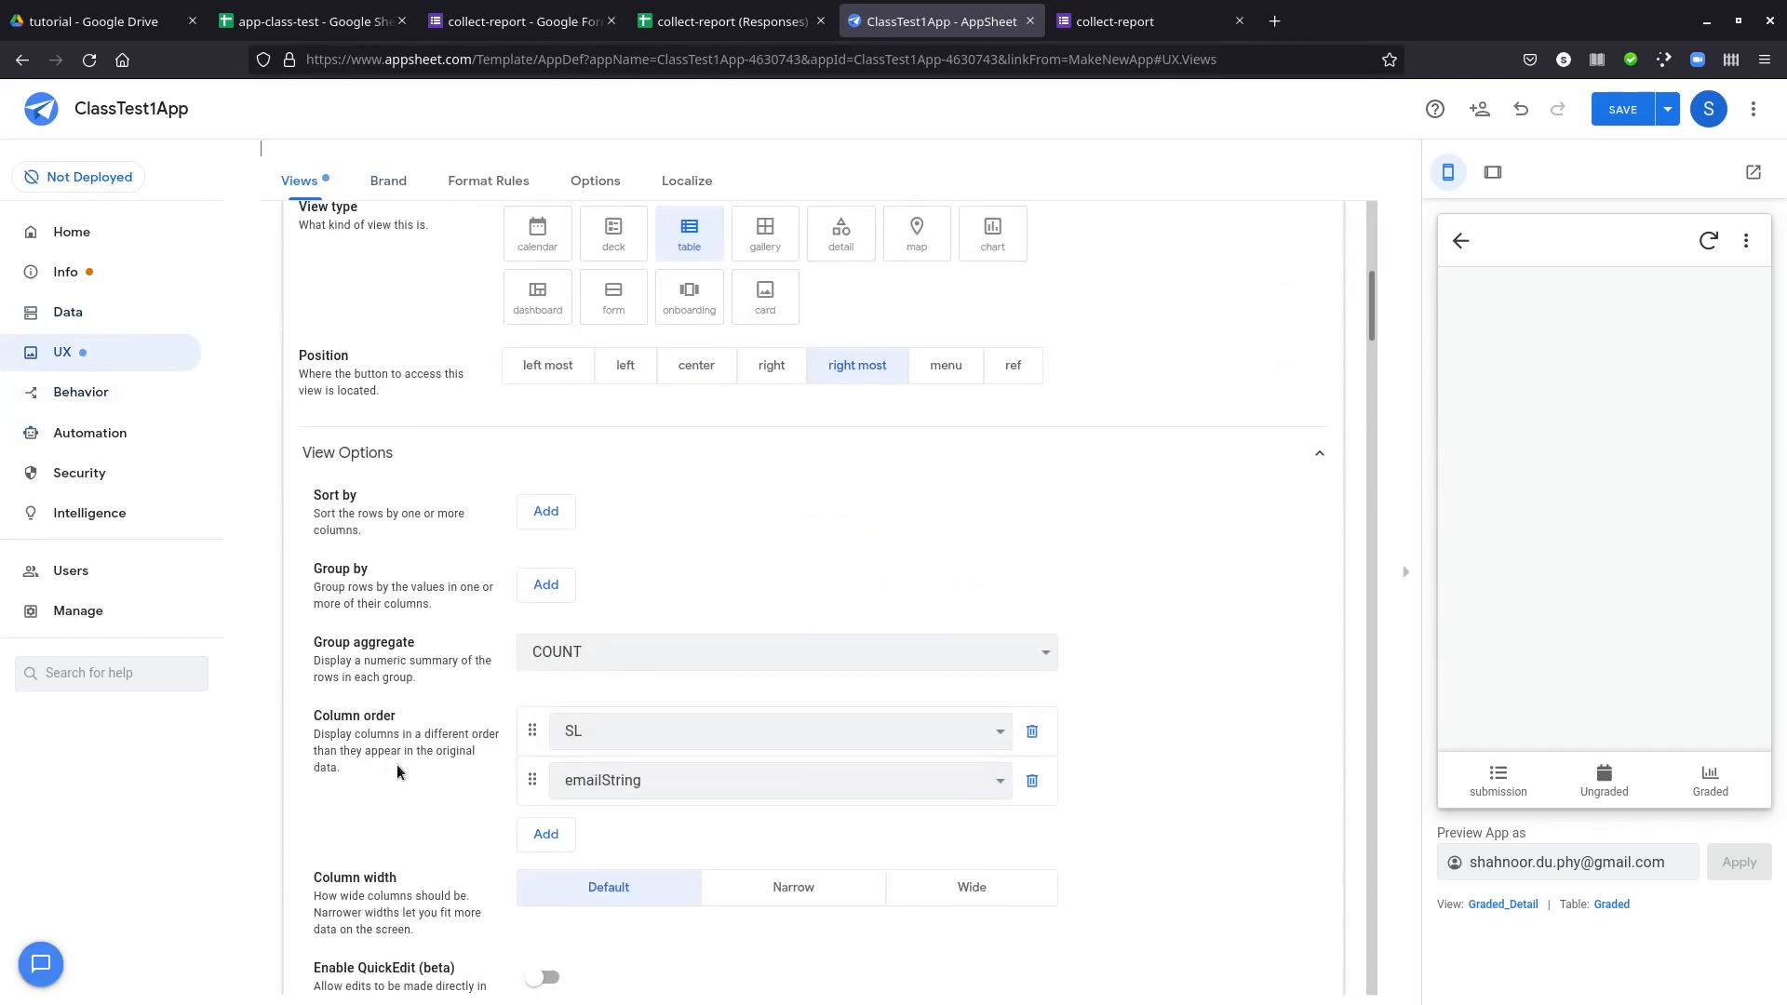
scroll(399, 767, down, 20)
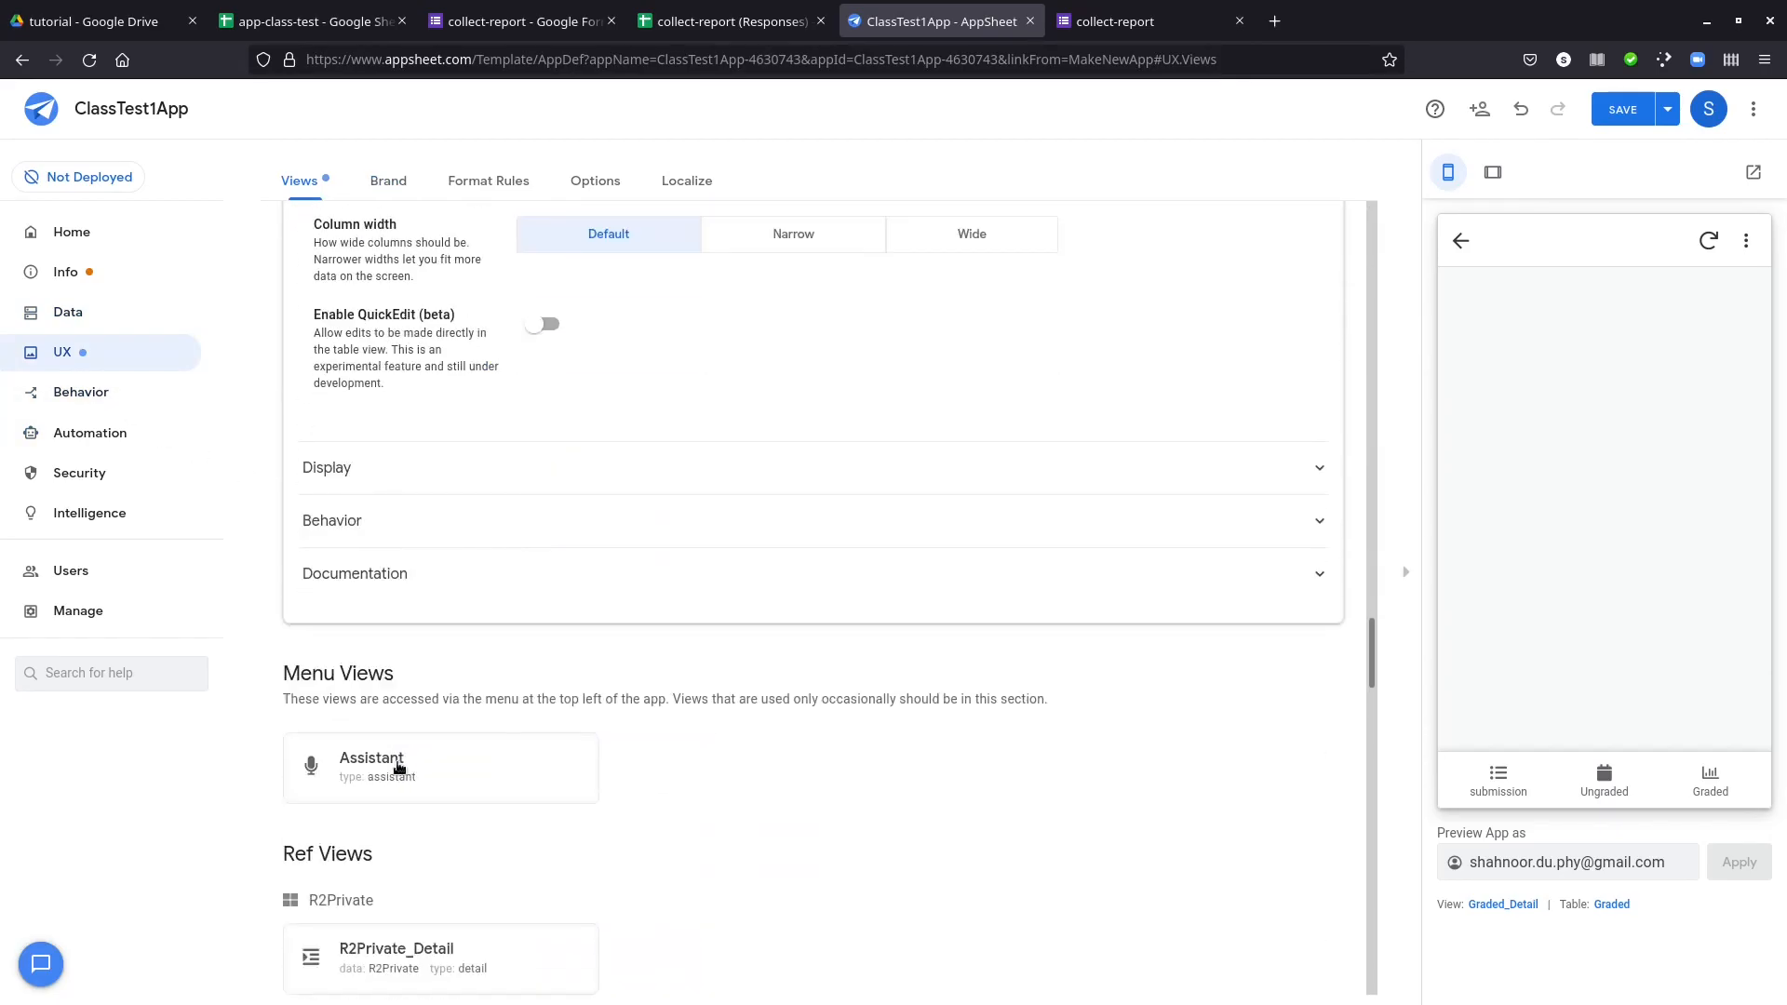
scroll(398, 767, down, 12)
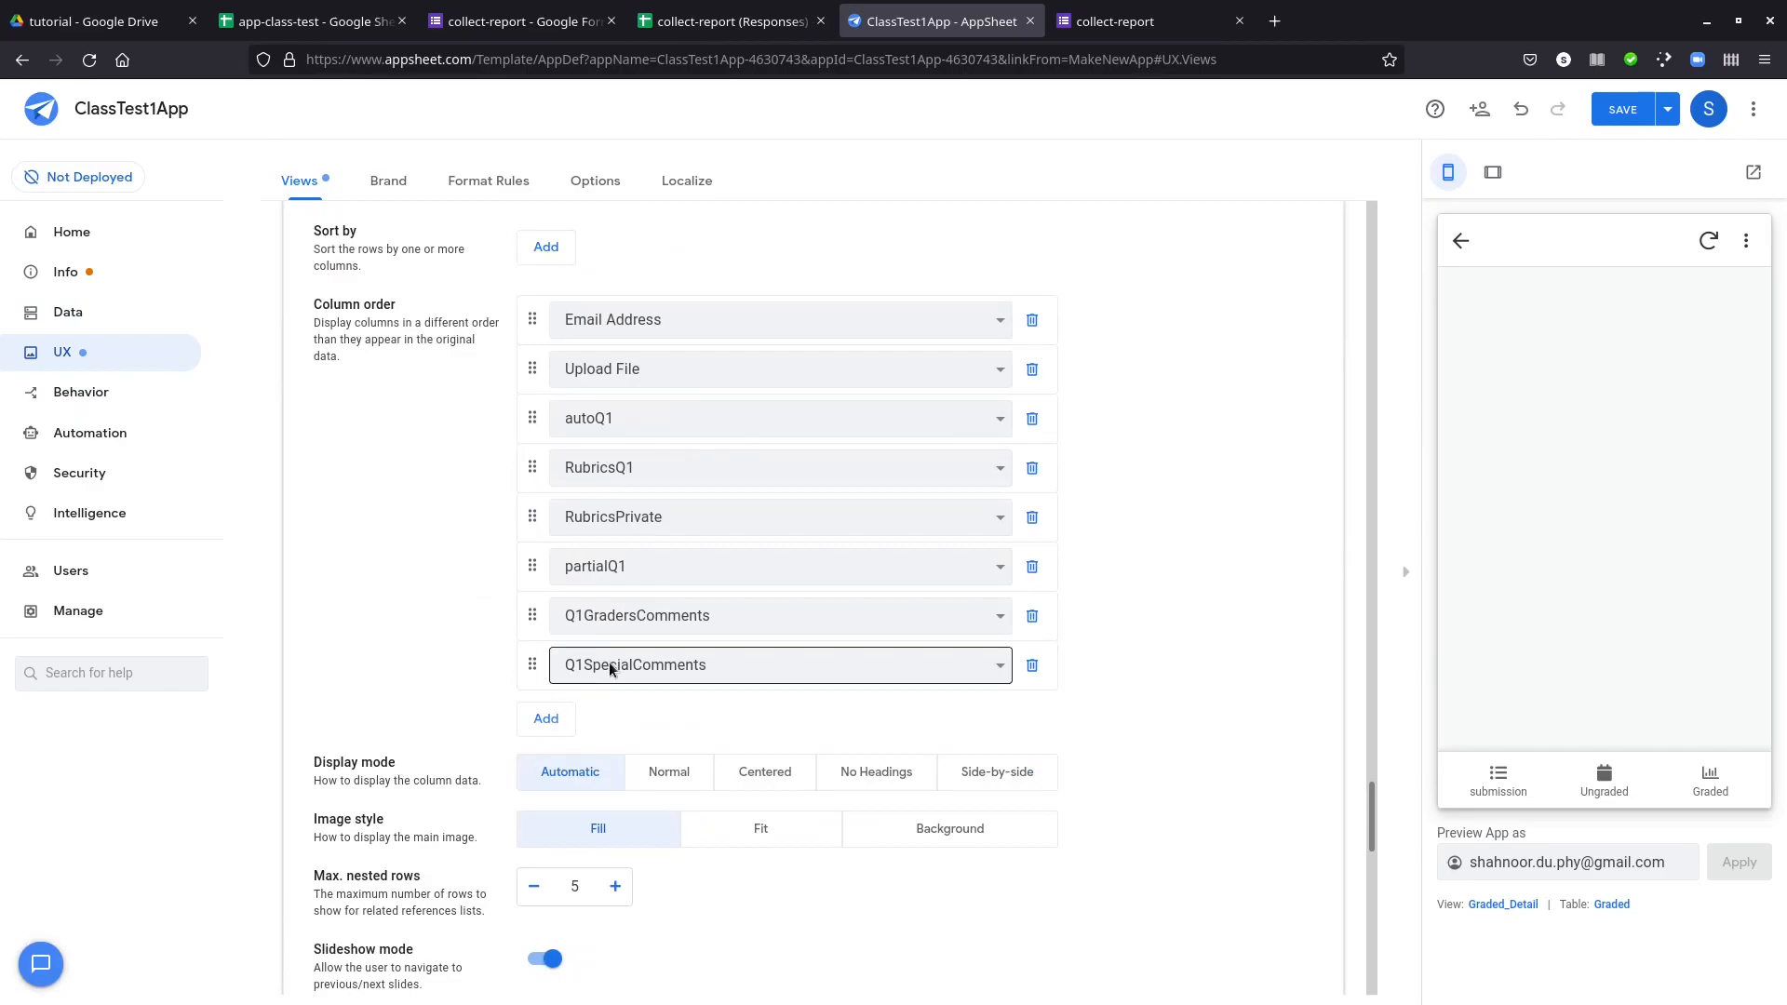
click(611, 662)
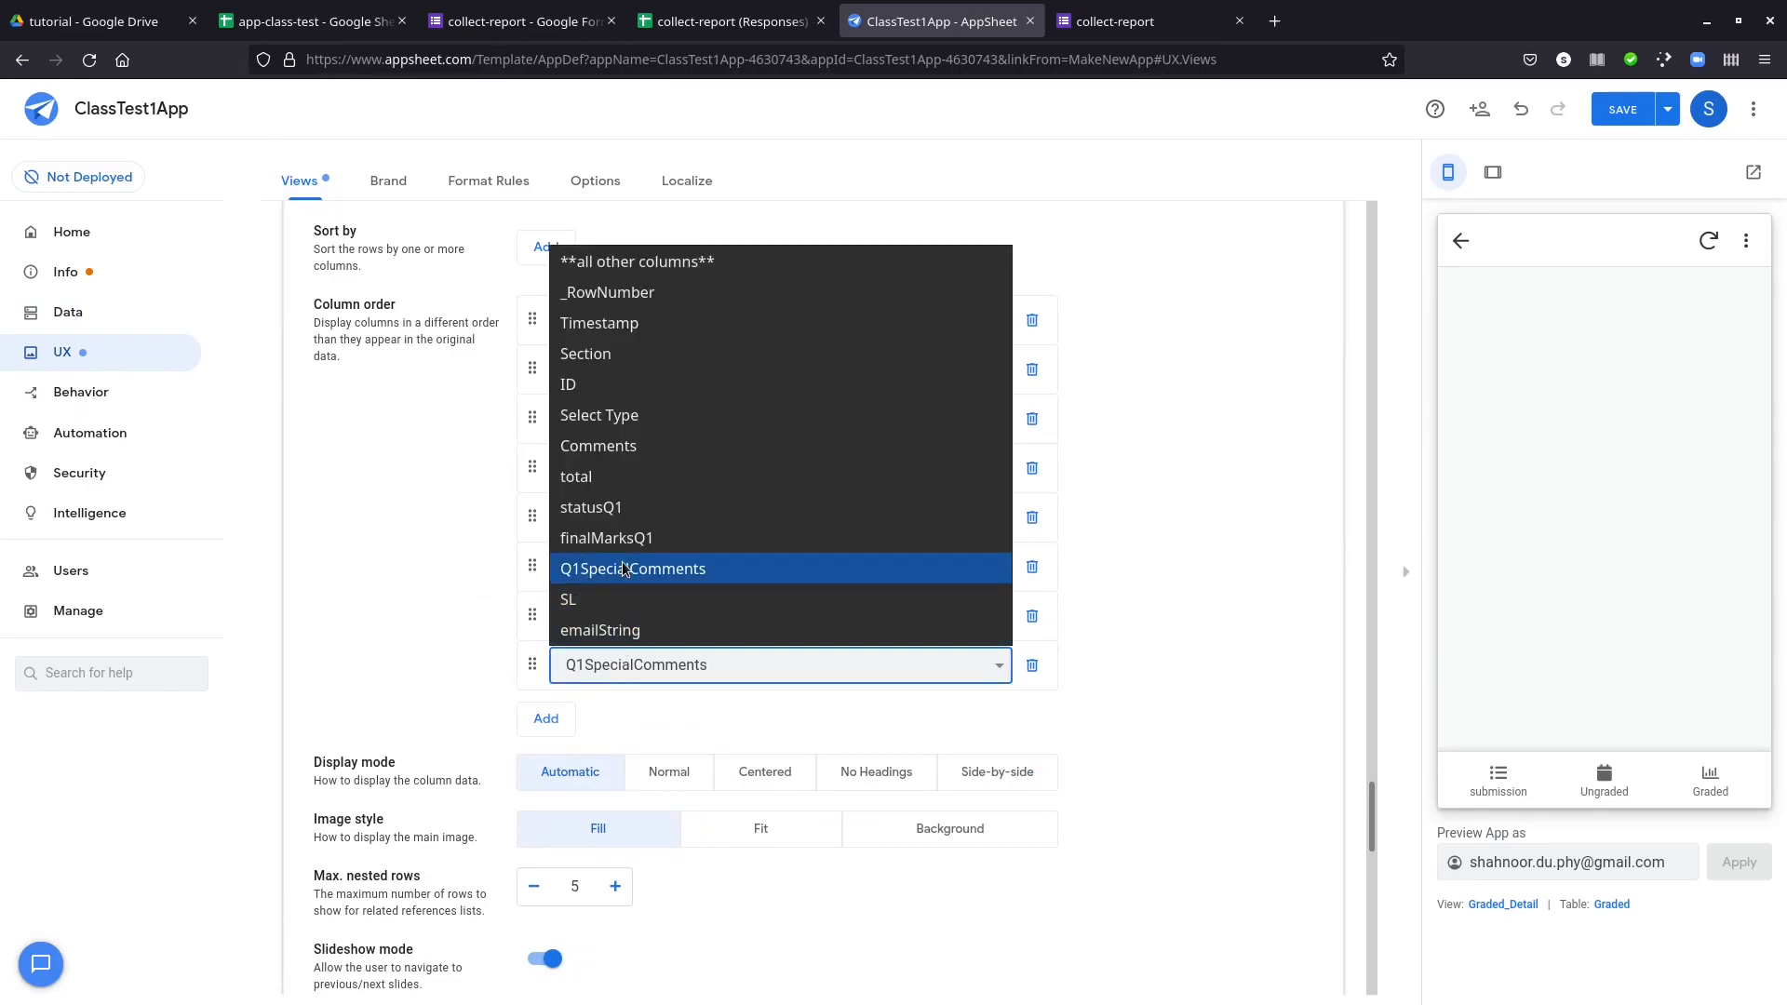
click(483, 586)
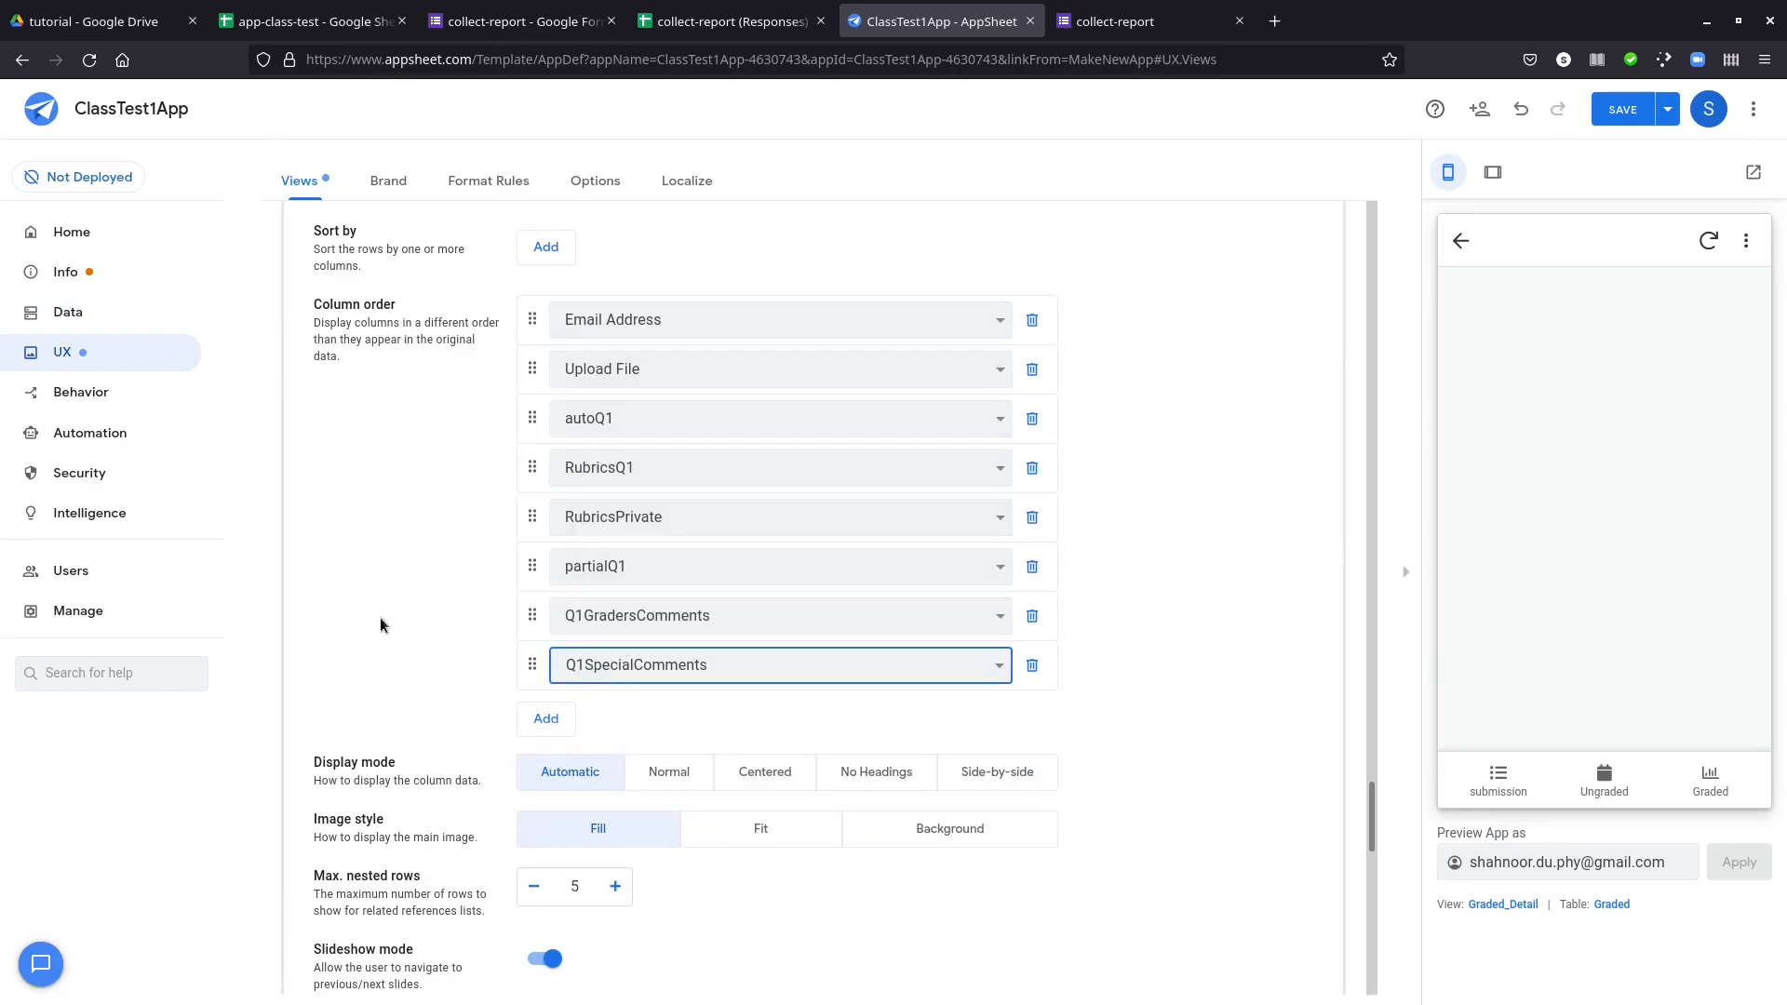
- Set the first two entries of the Graded_Form view's column order to RubricsQ1 and RubricsPrivate
scroll(359, 639, up, 7)
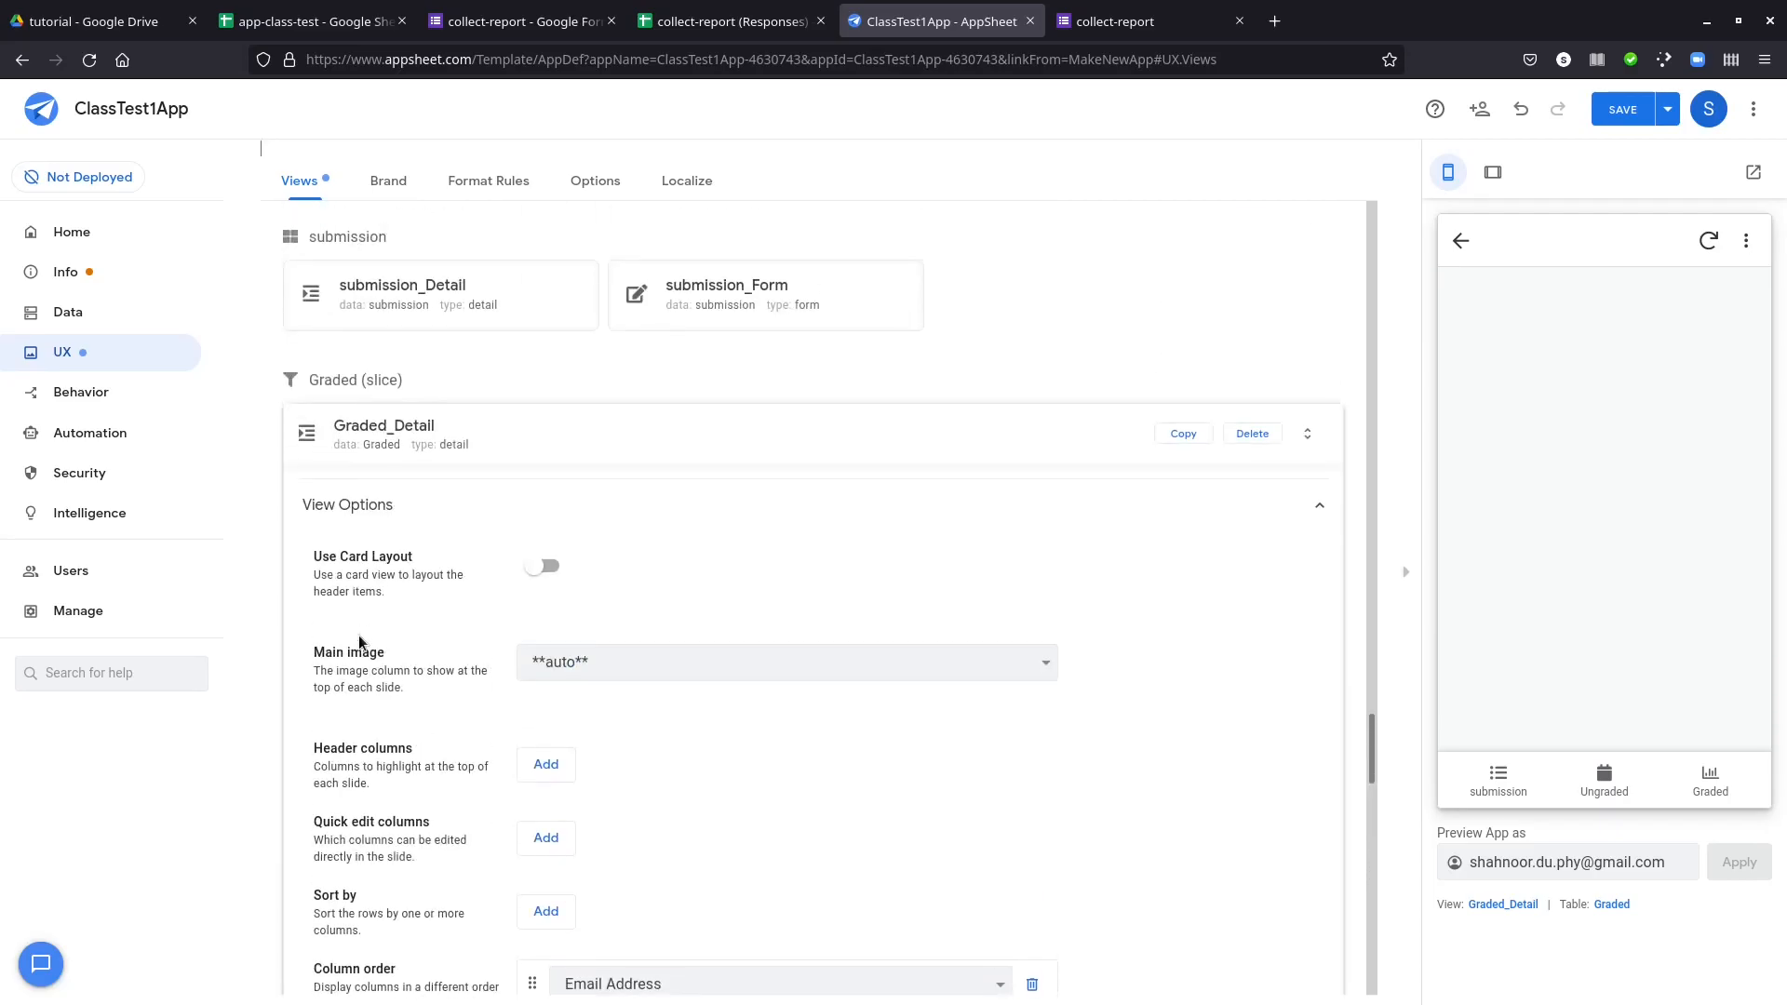
scroll(359, 635, down, 10)
scroll(358, 636, down, 4)
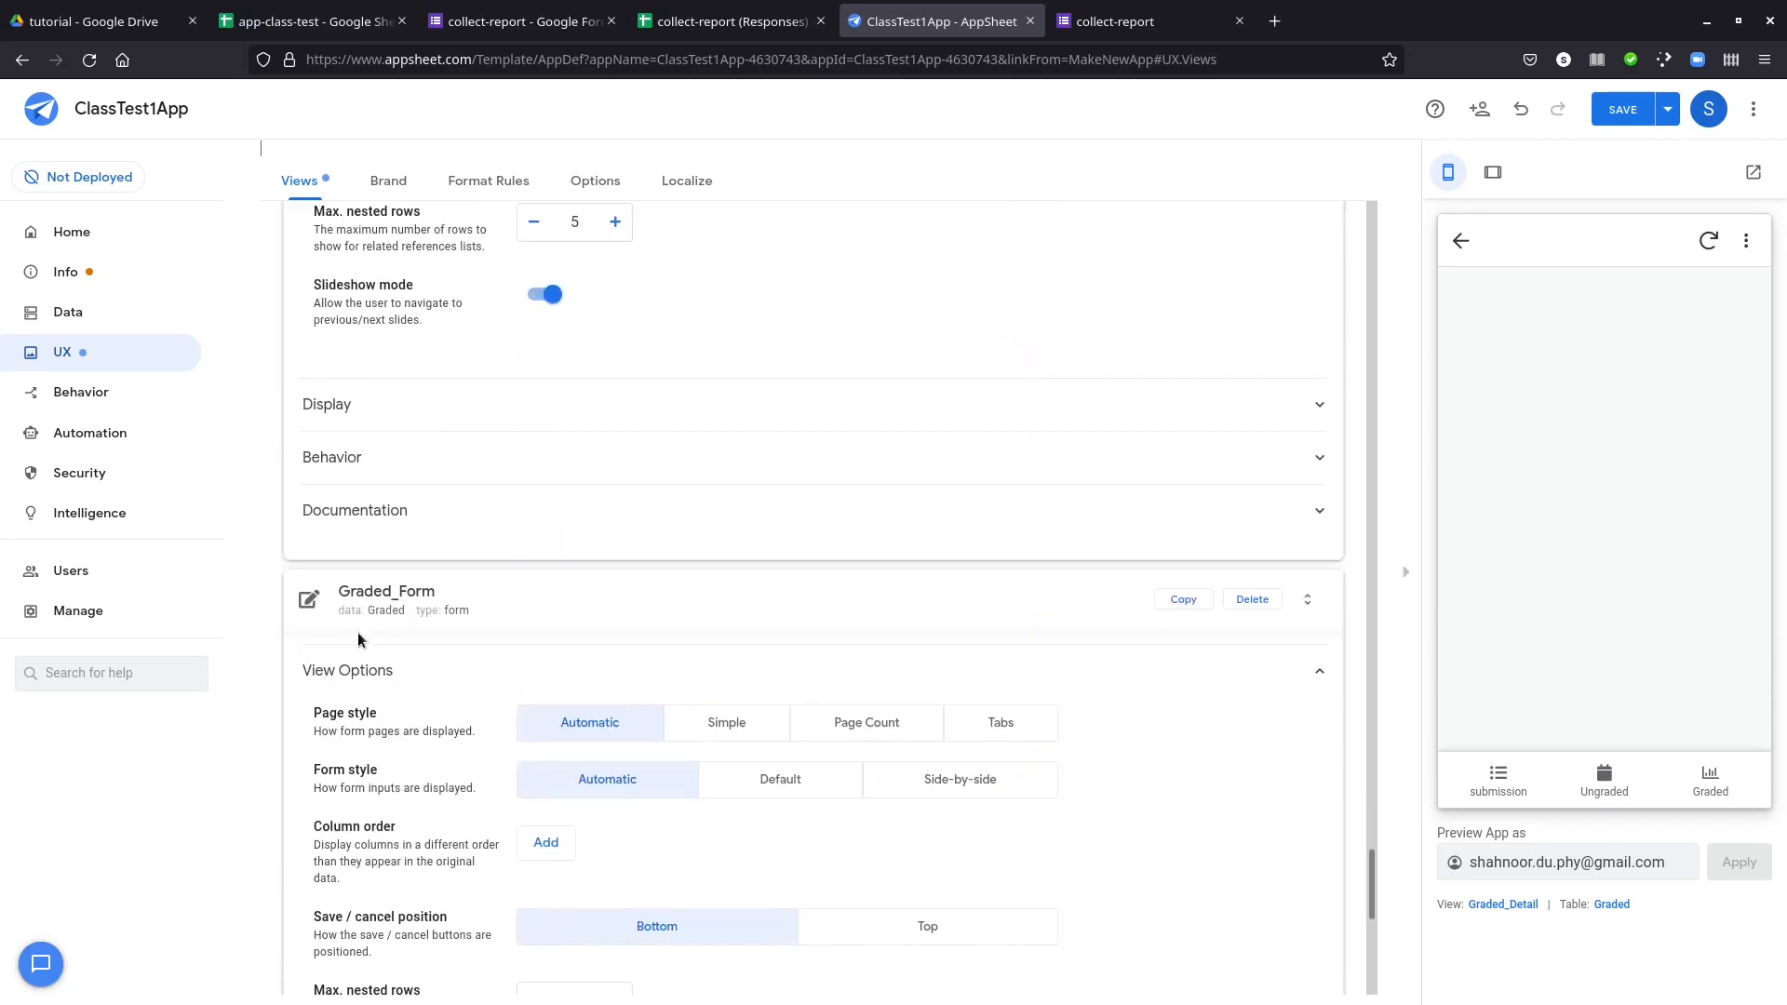
scroll(383, 633, down, 4)
scroll(383, 630, down, 2)
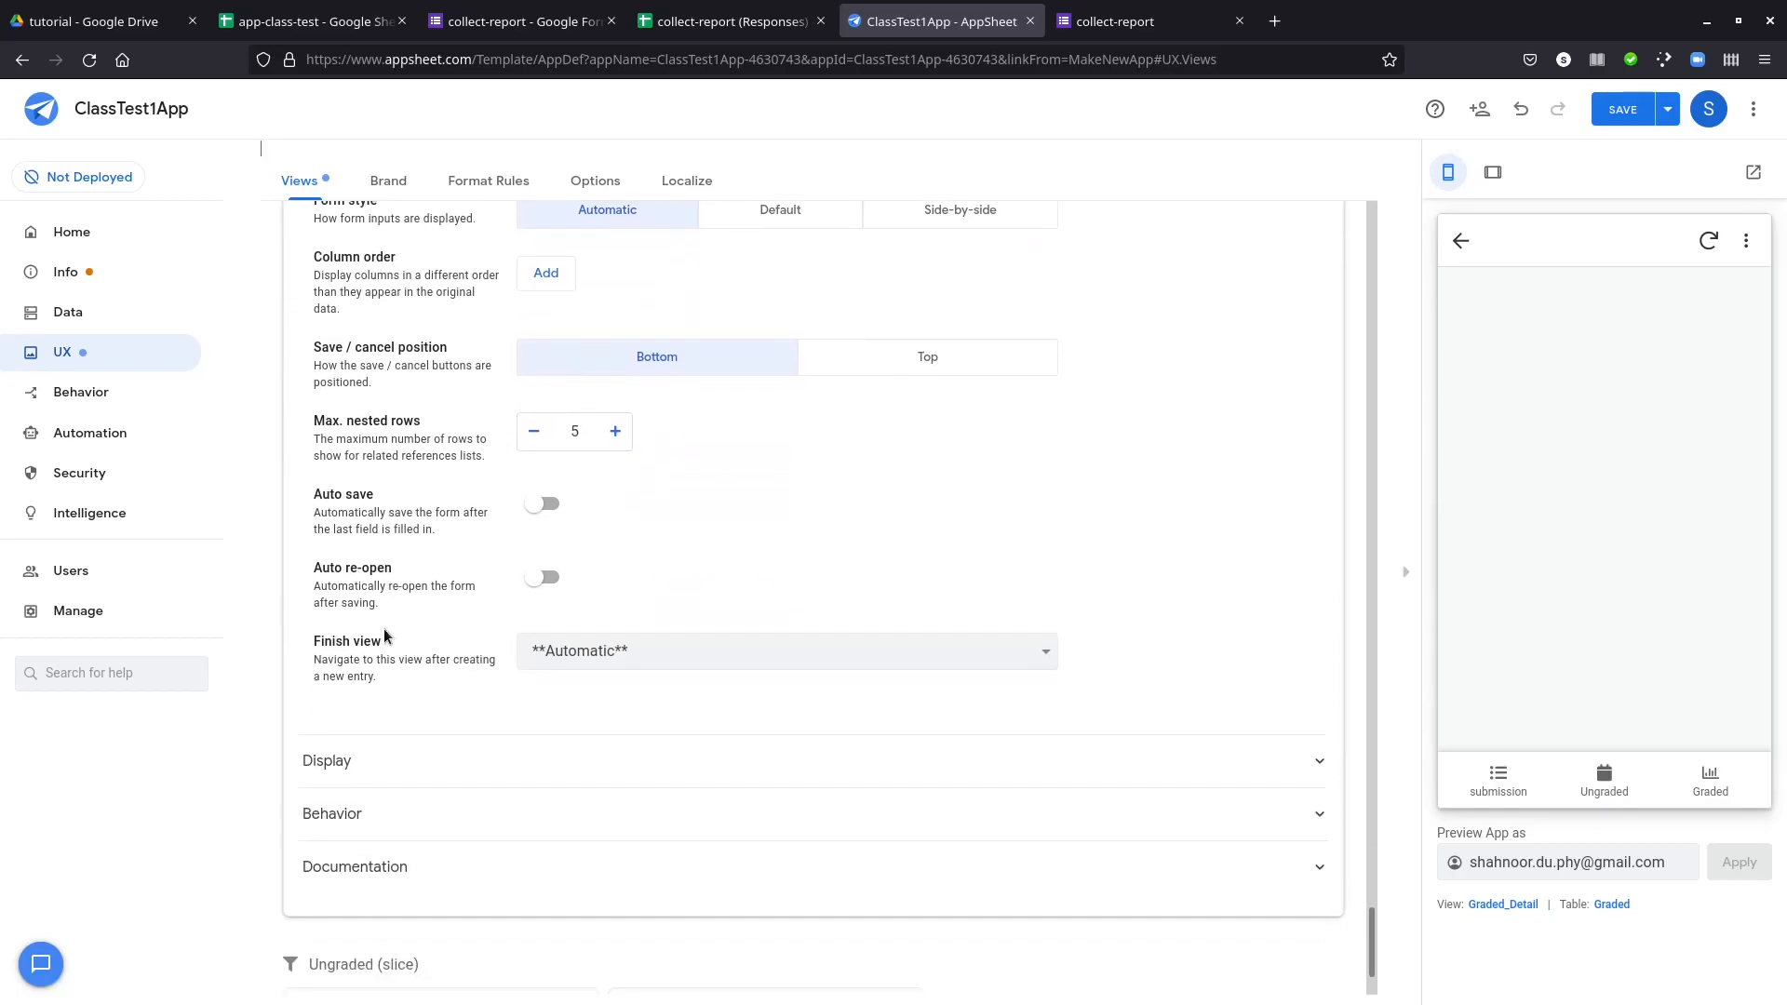
scroll(384, 620, up, 3)
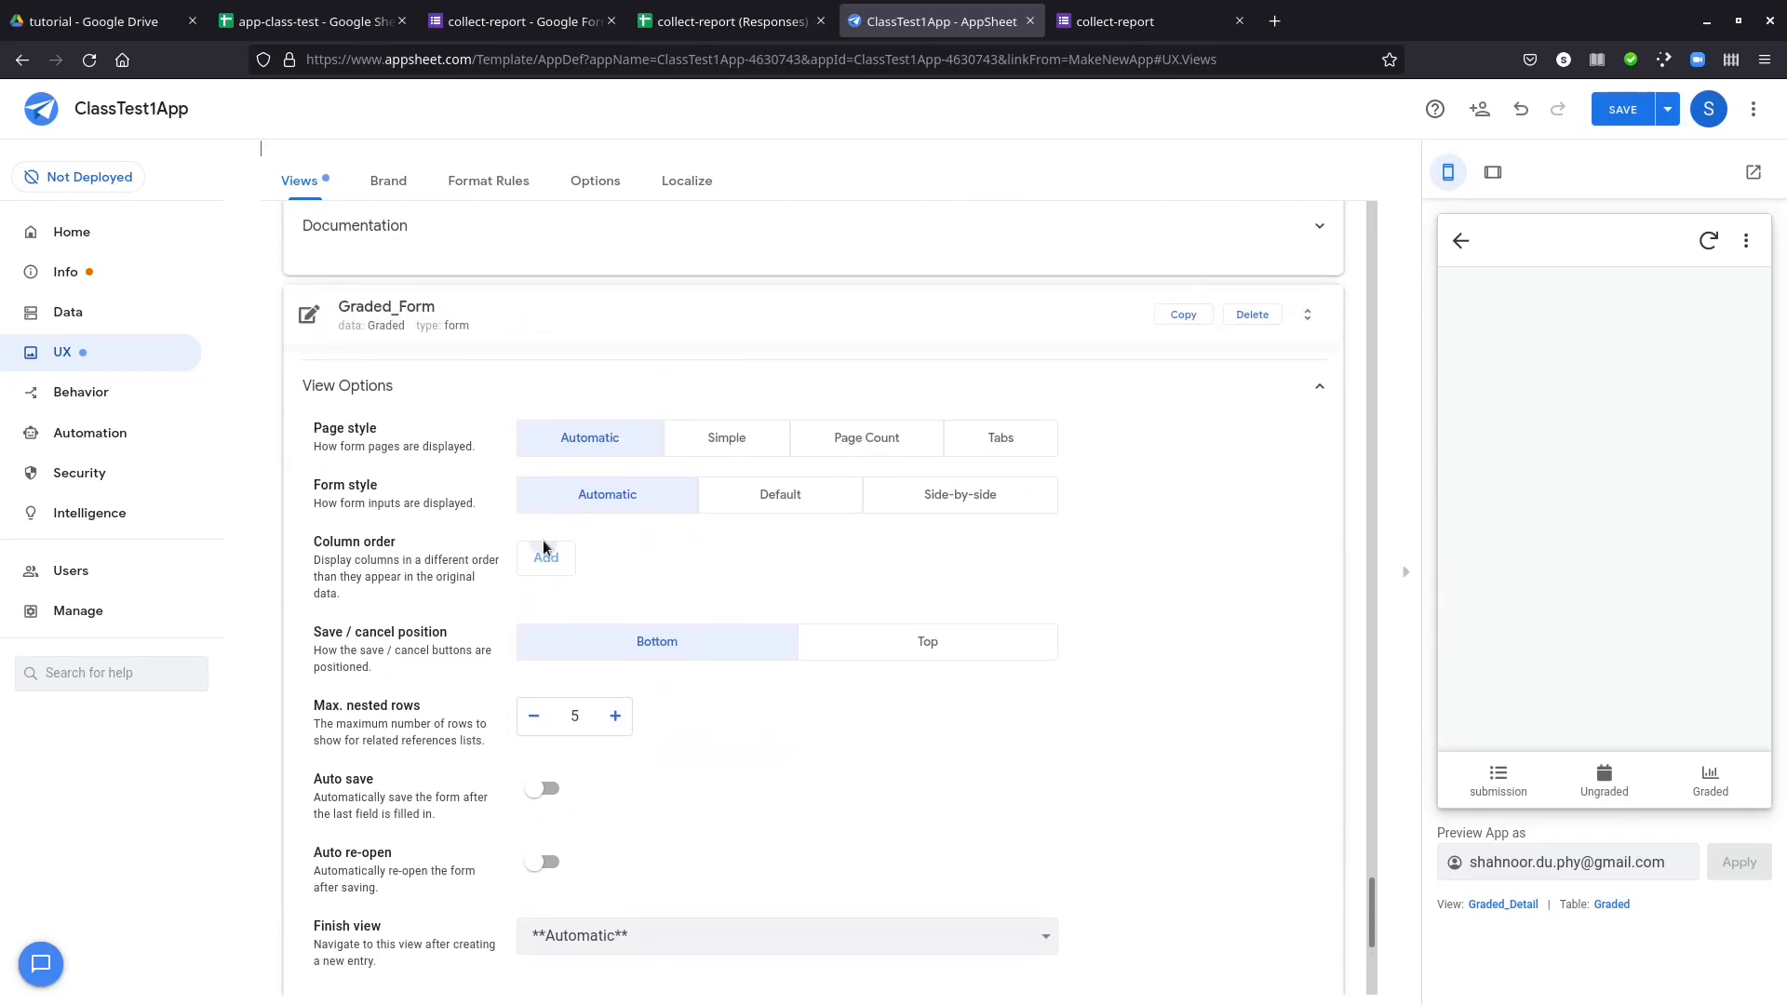
click(546, 555)
click(596, 564)
scroll(618, 528, down, 3)
click(641, 337)
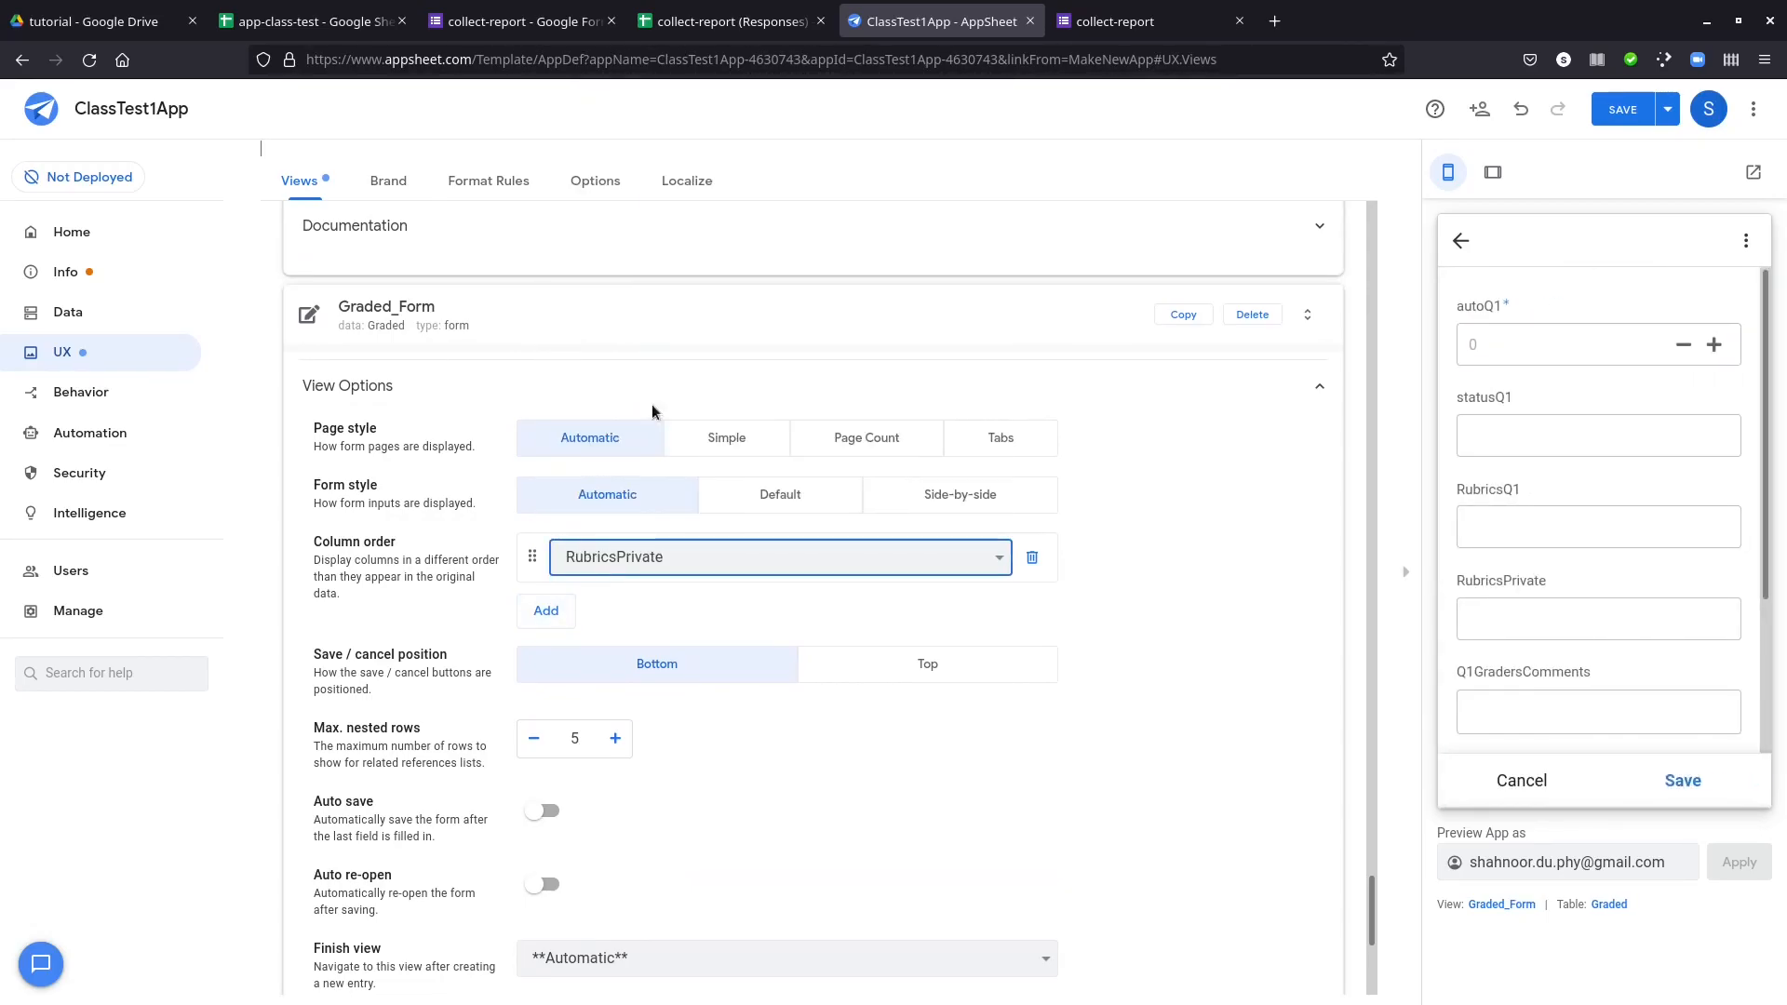
click(545, 611)
click(599, 606)
scroll(577, 540, down, 2)
click(643, 510)
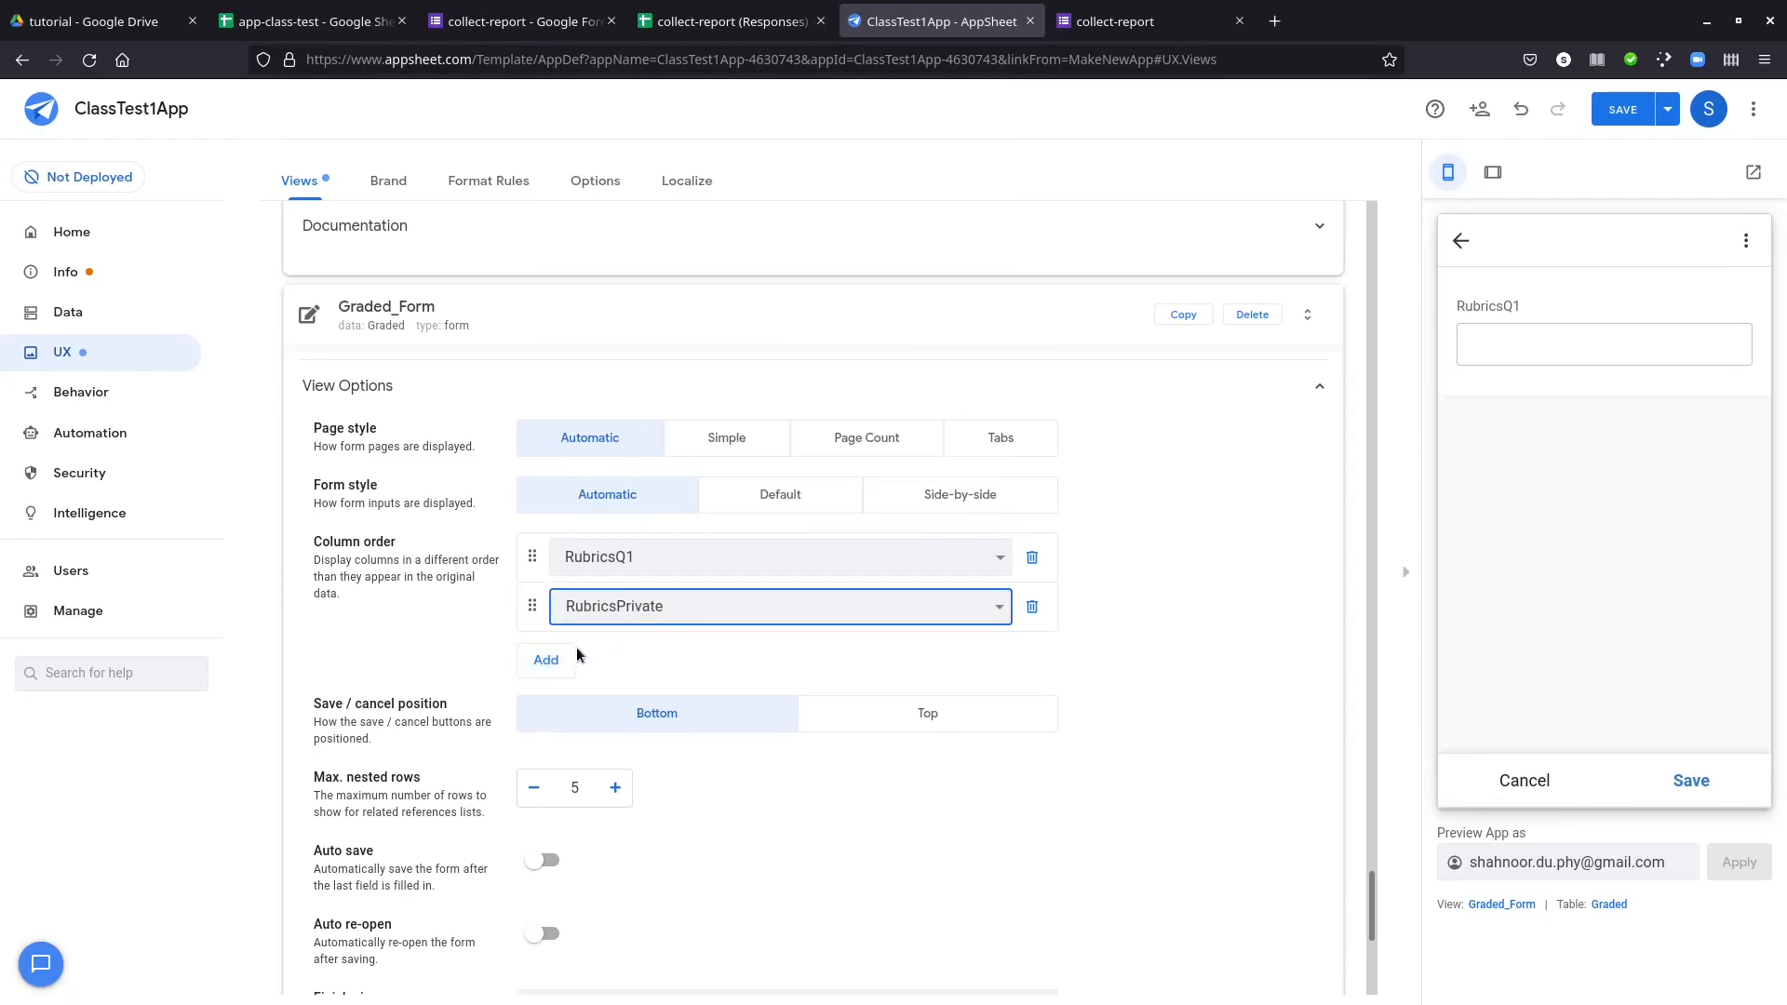
- Add Q1GradersComments and Q1SpecialComments after RubricsPrivate in the Graded_Form view's column order
click(546, 660)
click(603, 656)
click(610, 528)
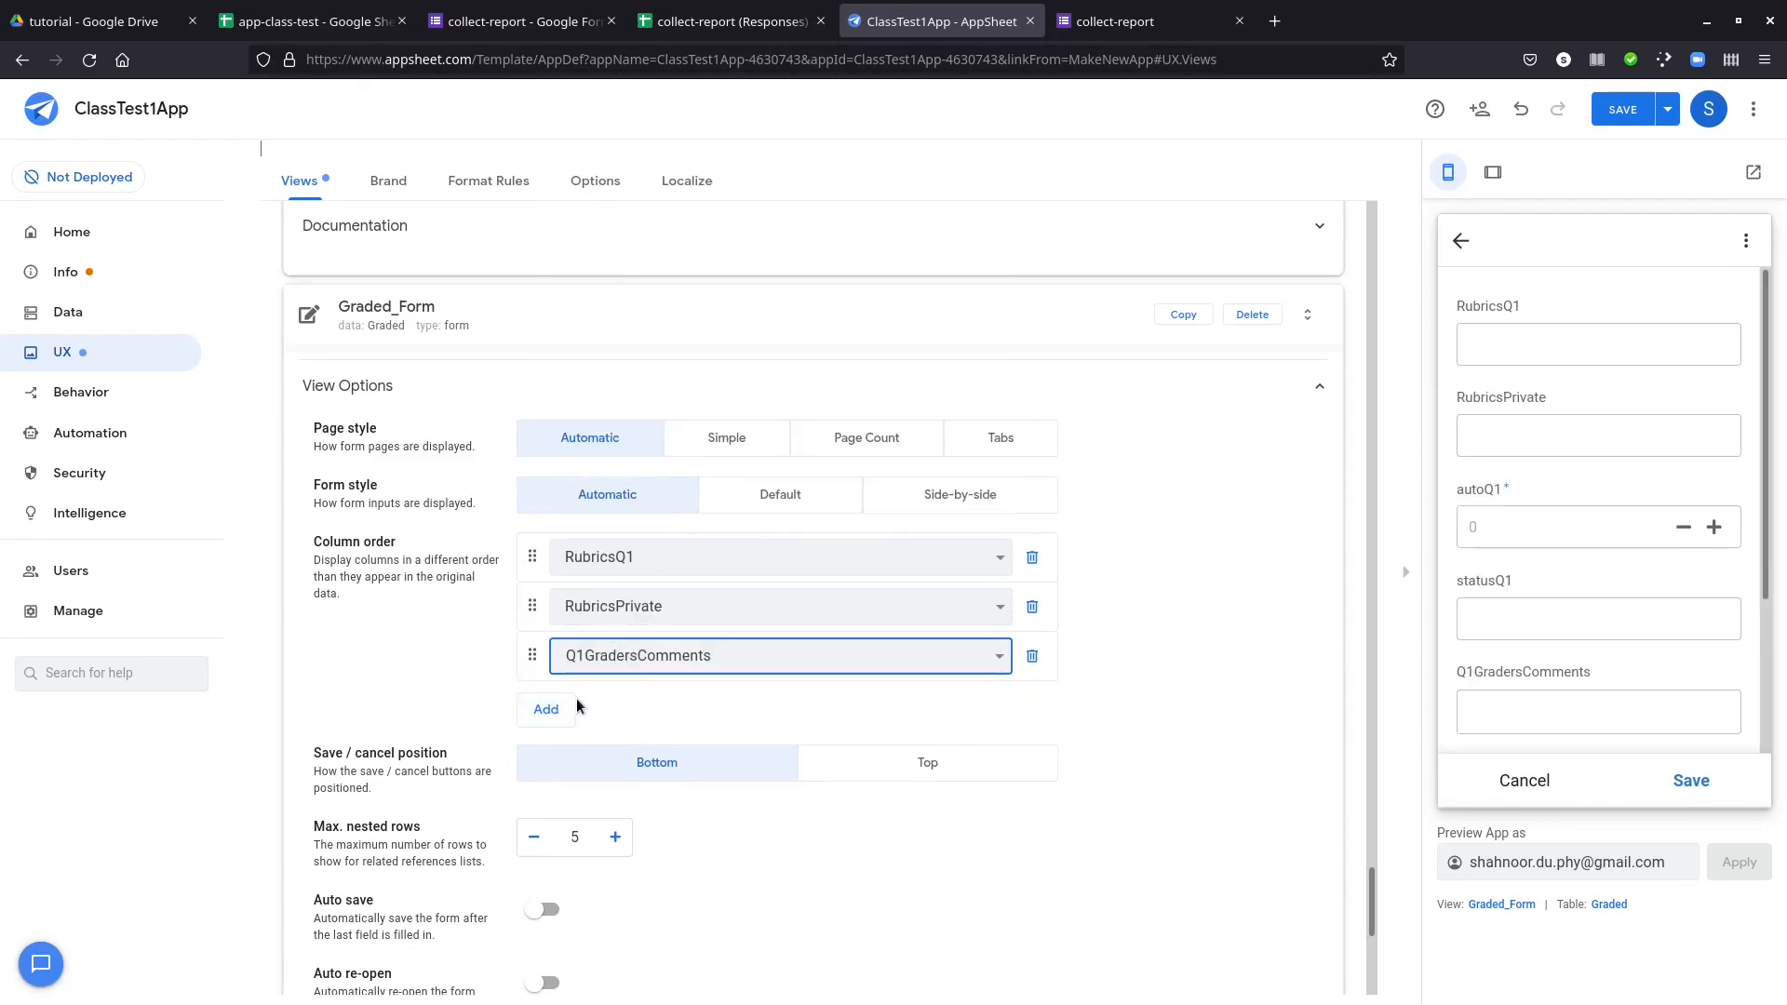
click(559, 710)
click(612, 705)
click(652, 611)
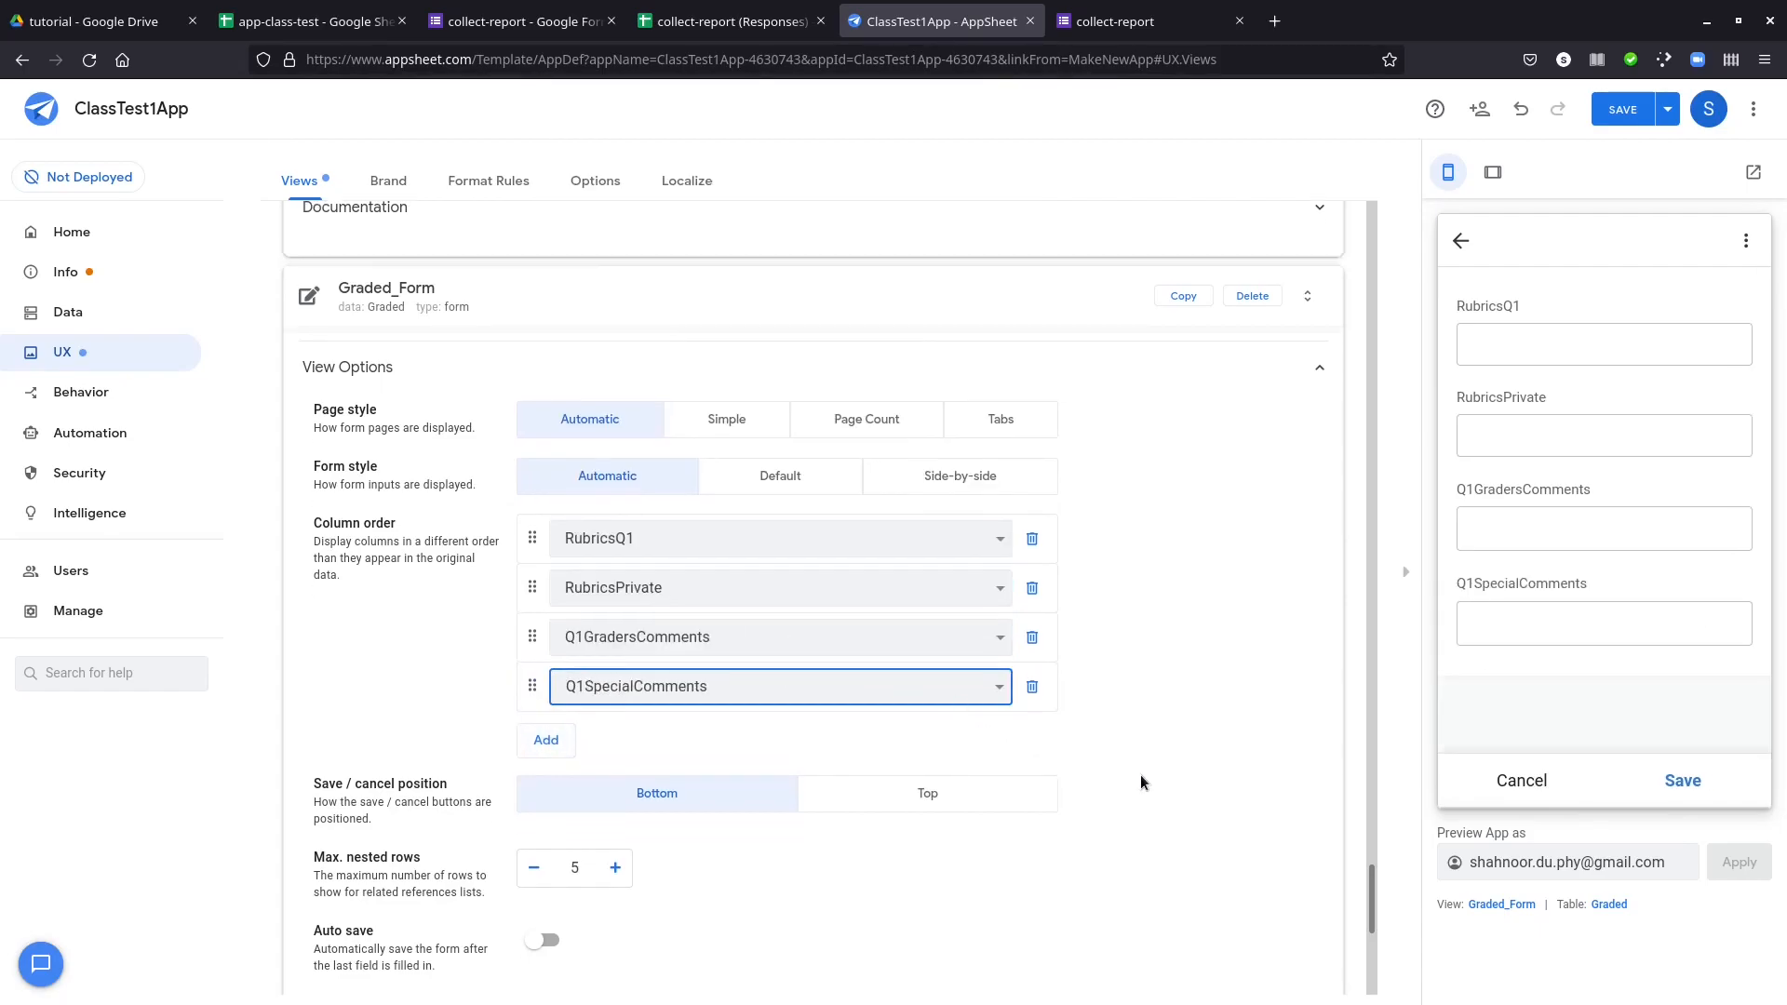
- Open the Ungraded_Detail view settings and start its column order with Email Address and Upload File
scroll(1142, 778, down, 6)
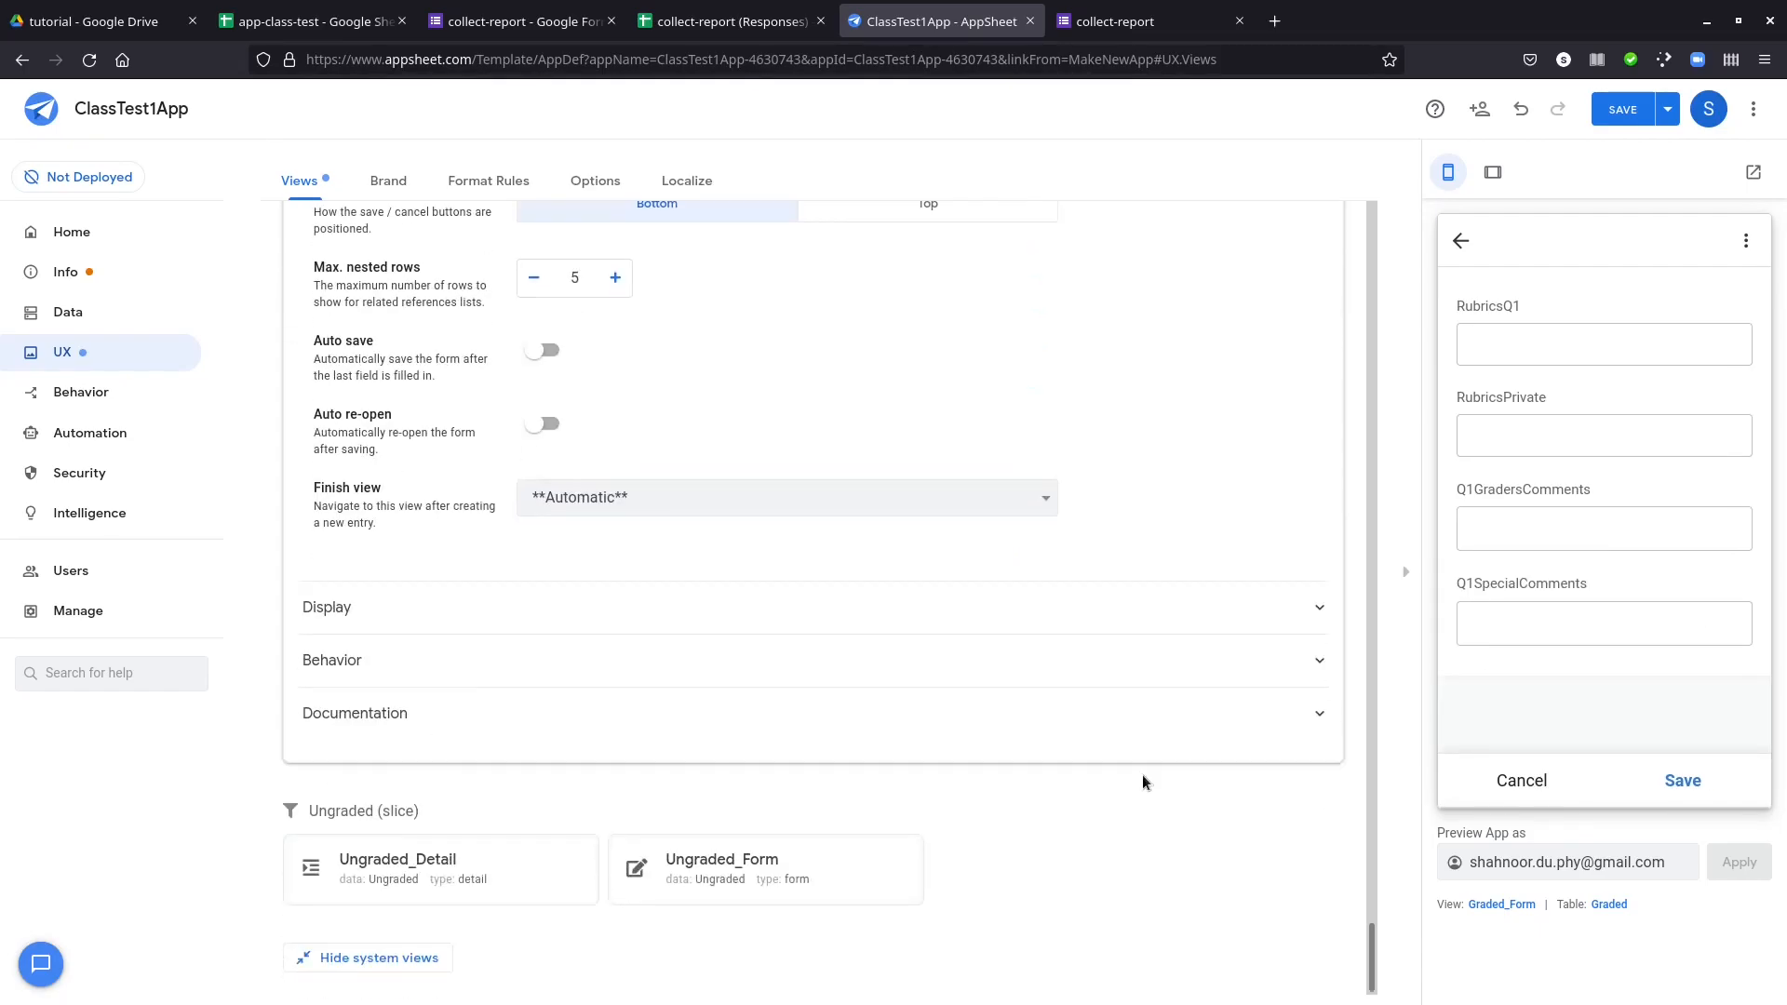
click(527, 868)
scroll(893, 633, down, 2)
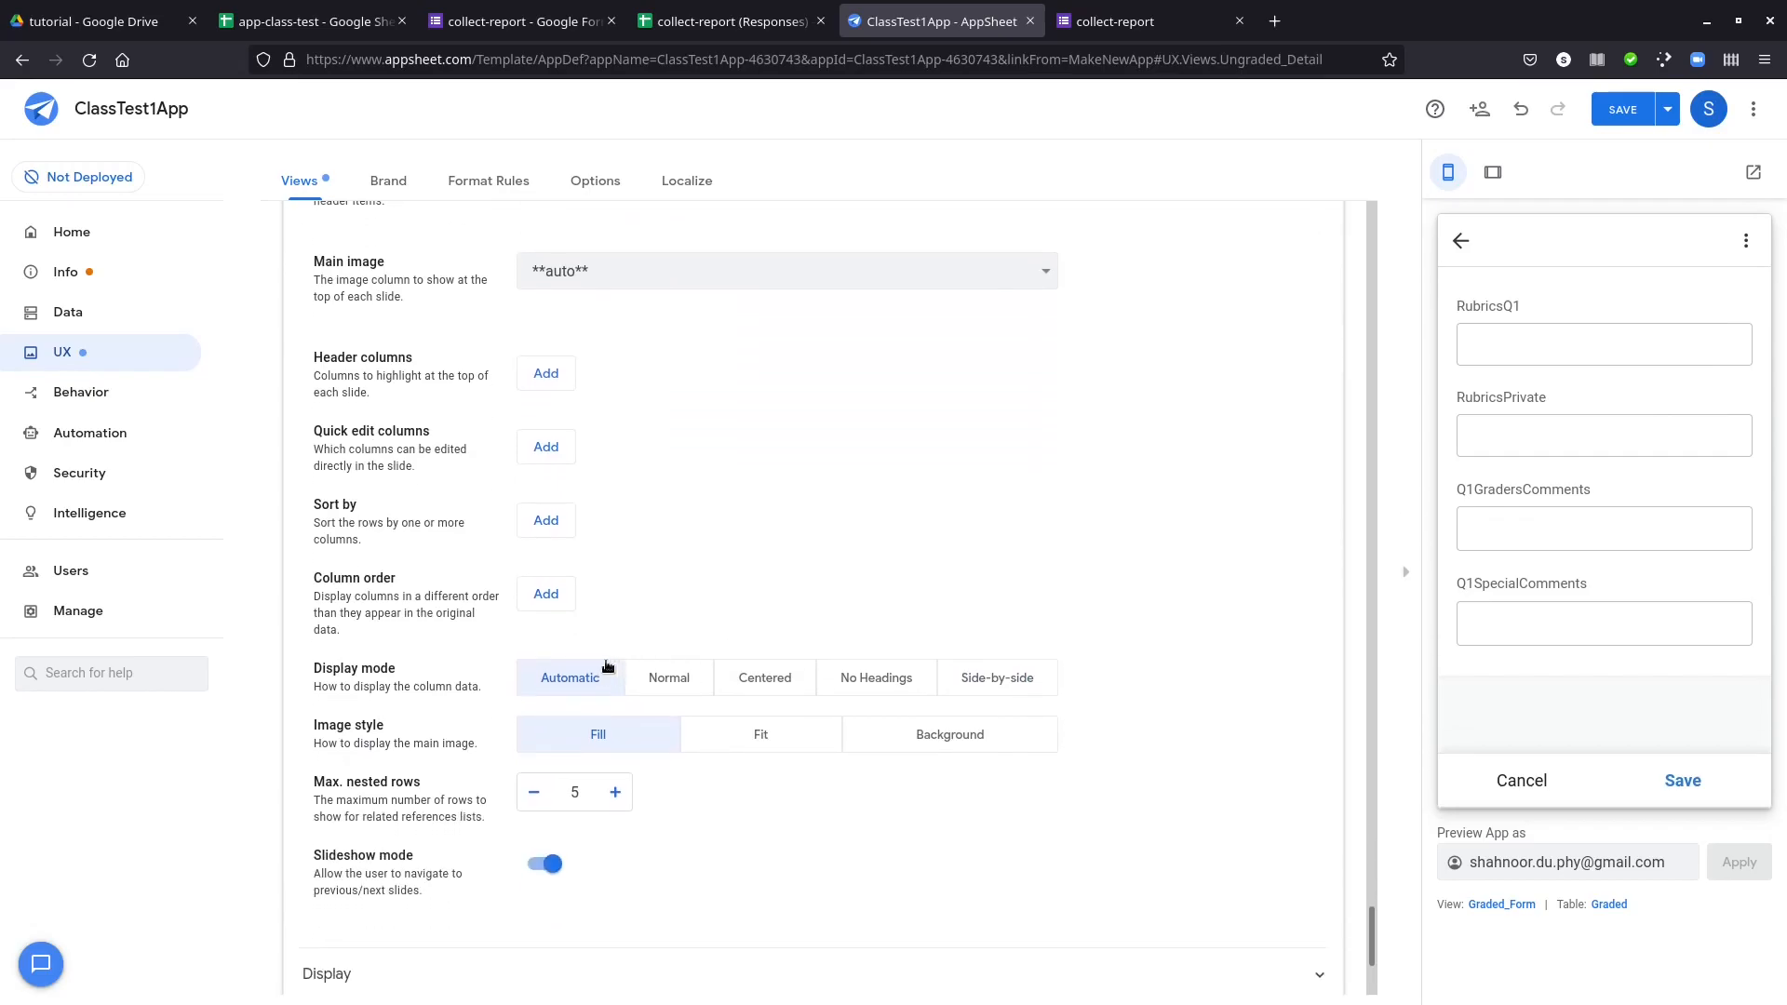
click(556, 596)
click(637, 600)
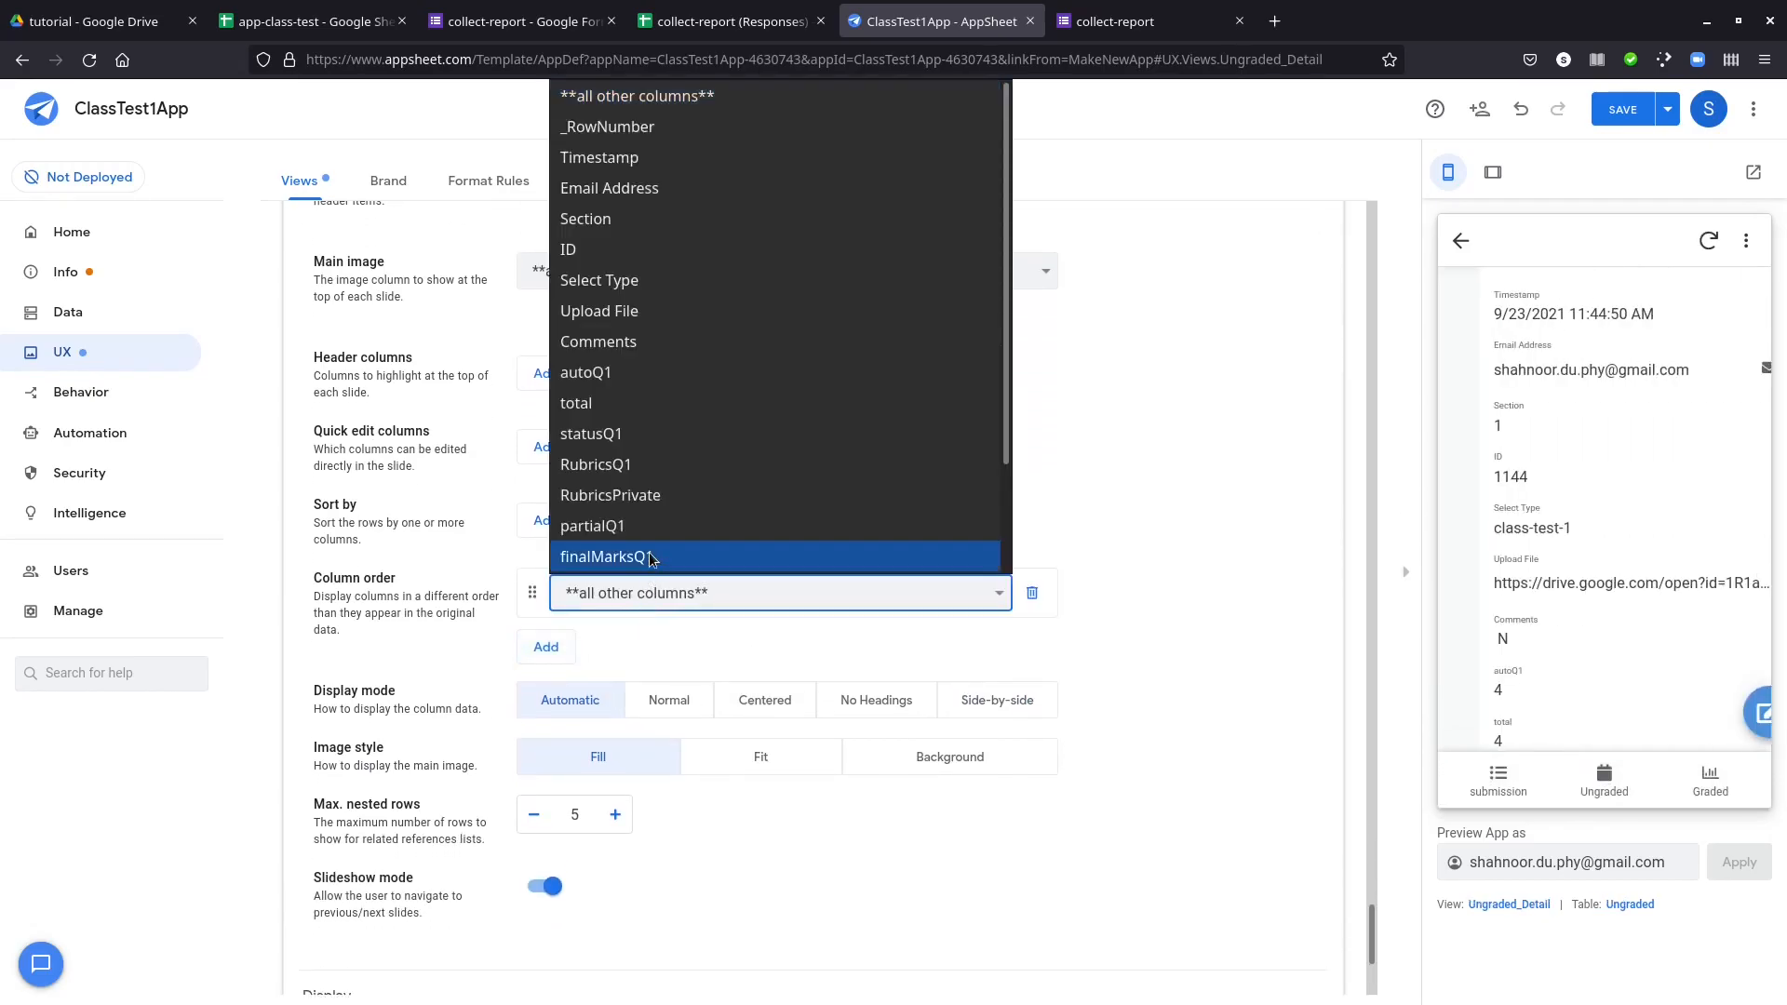
click(632, 190)
click(551, 647)
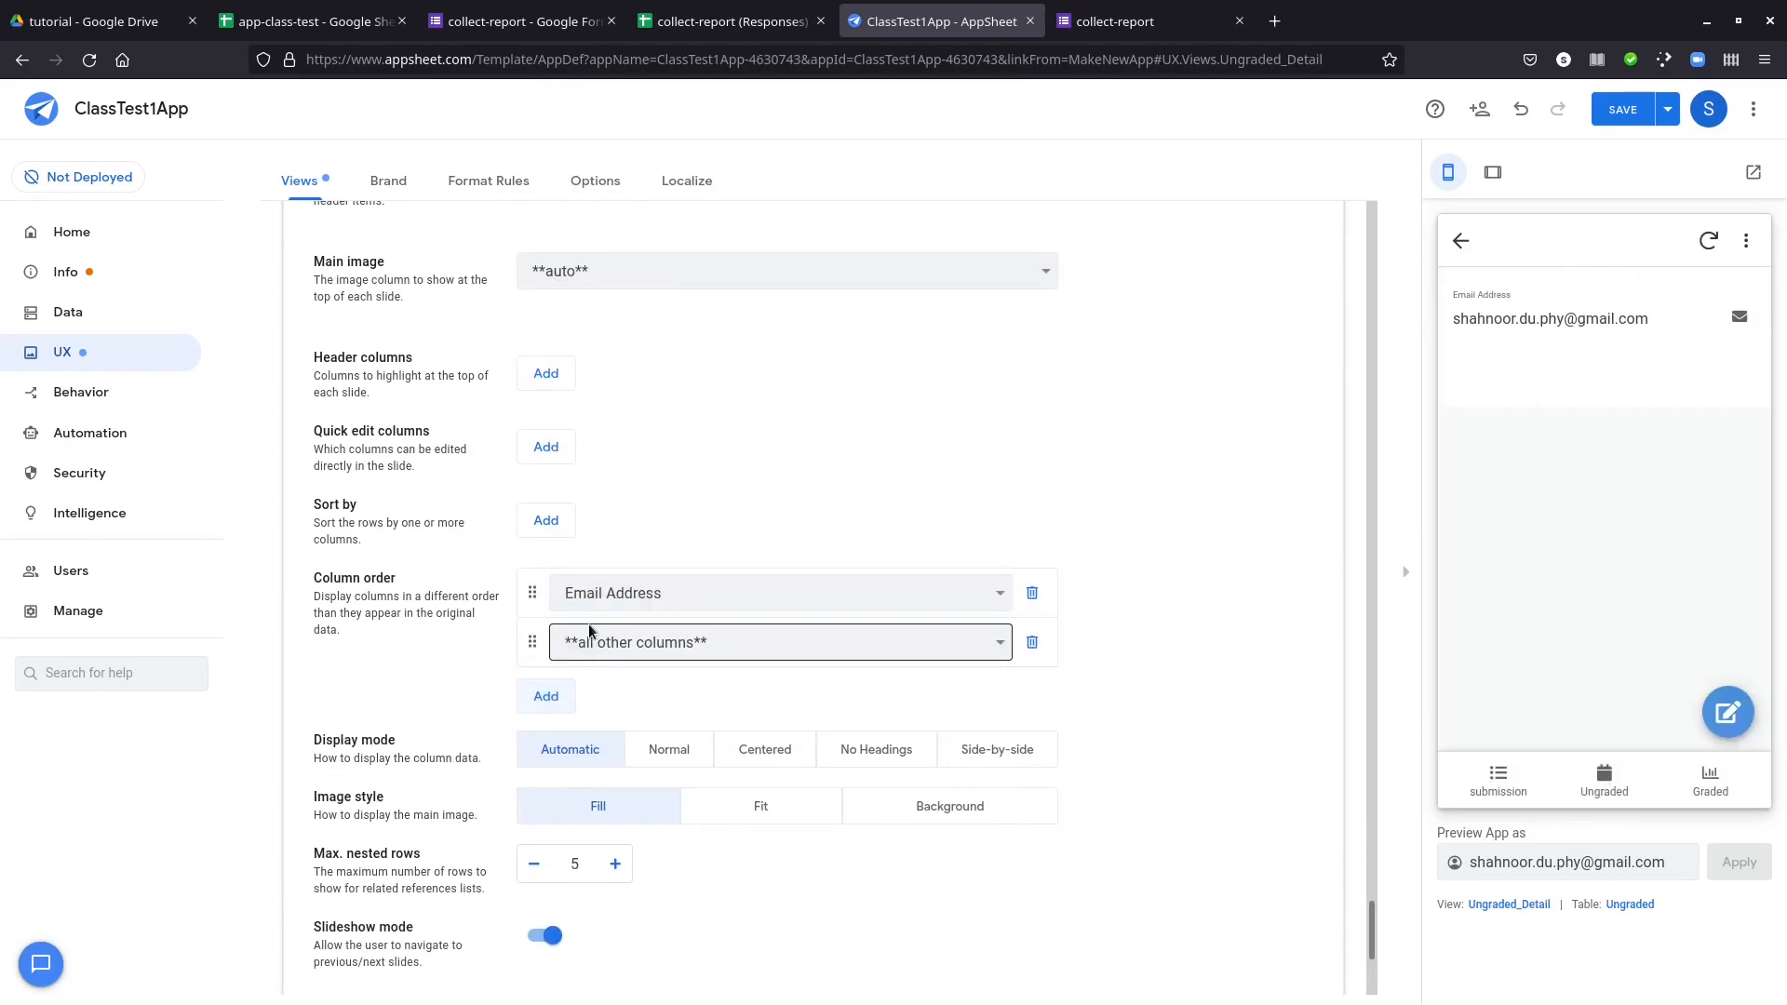
click(596, 643)
click(599, 280)
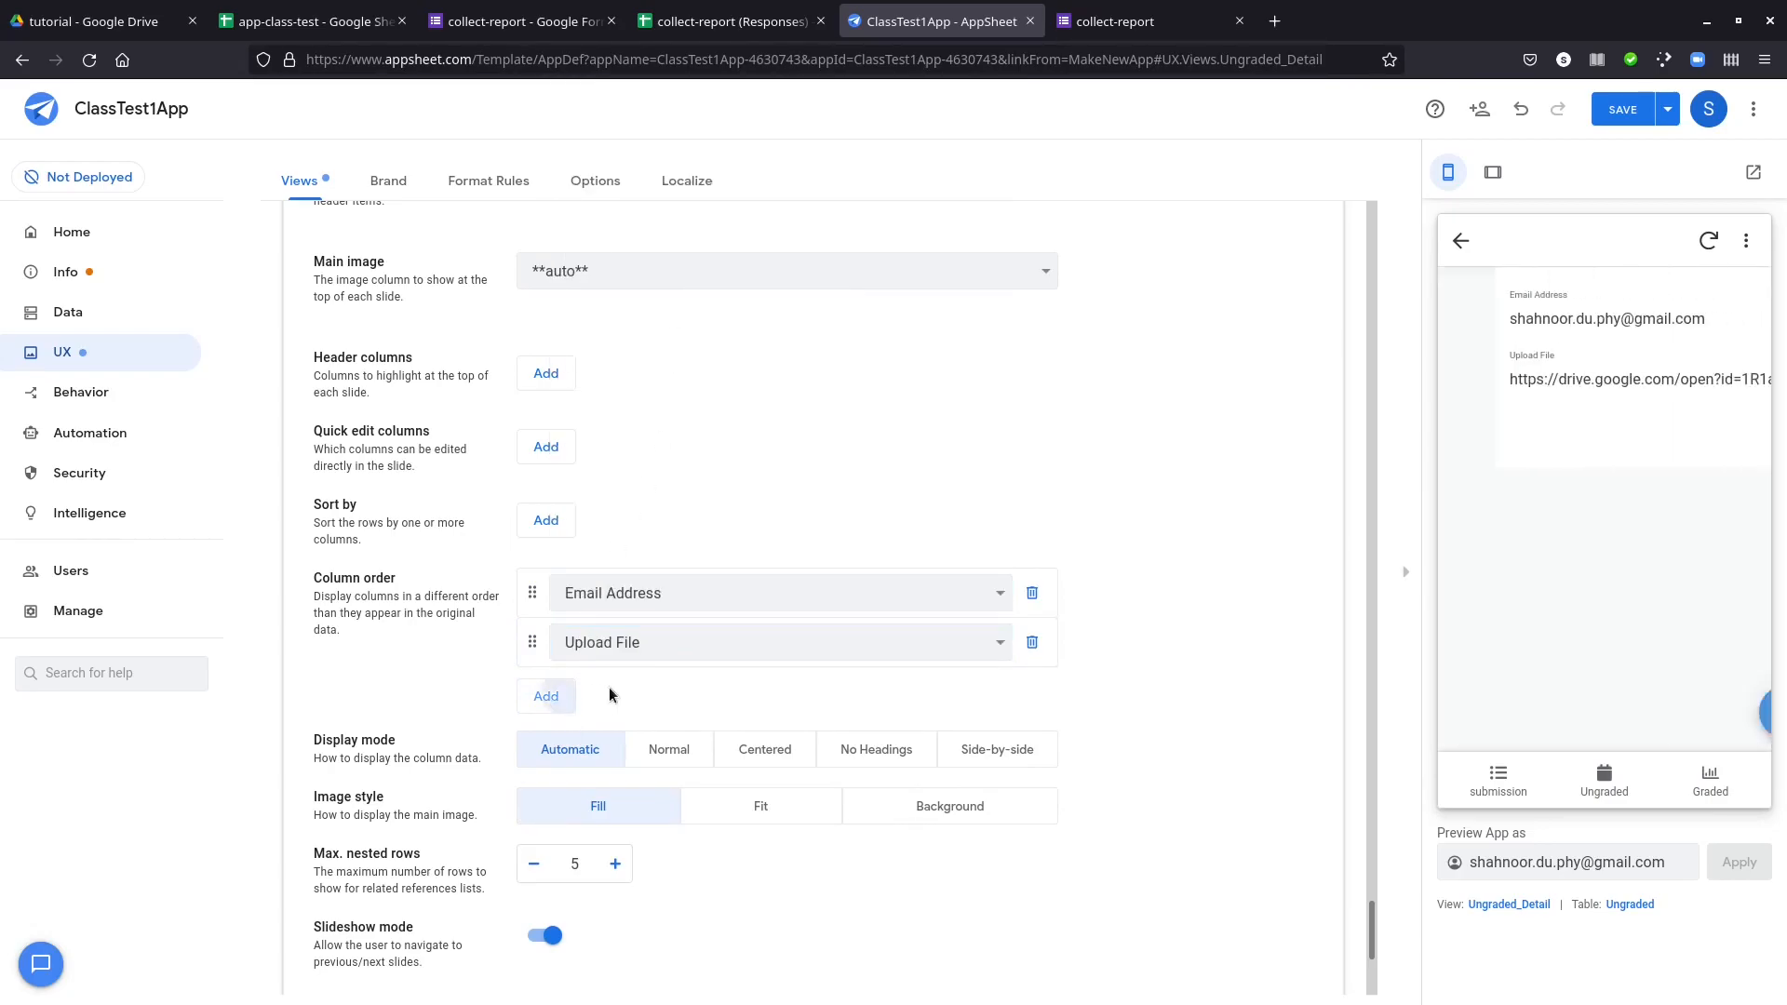
- Add autoQ1 and RubricsQ1 after Upload File in the Ungraded_Detail view's column order
click(547, 696)
click(633, 691)
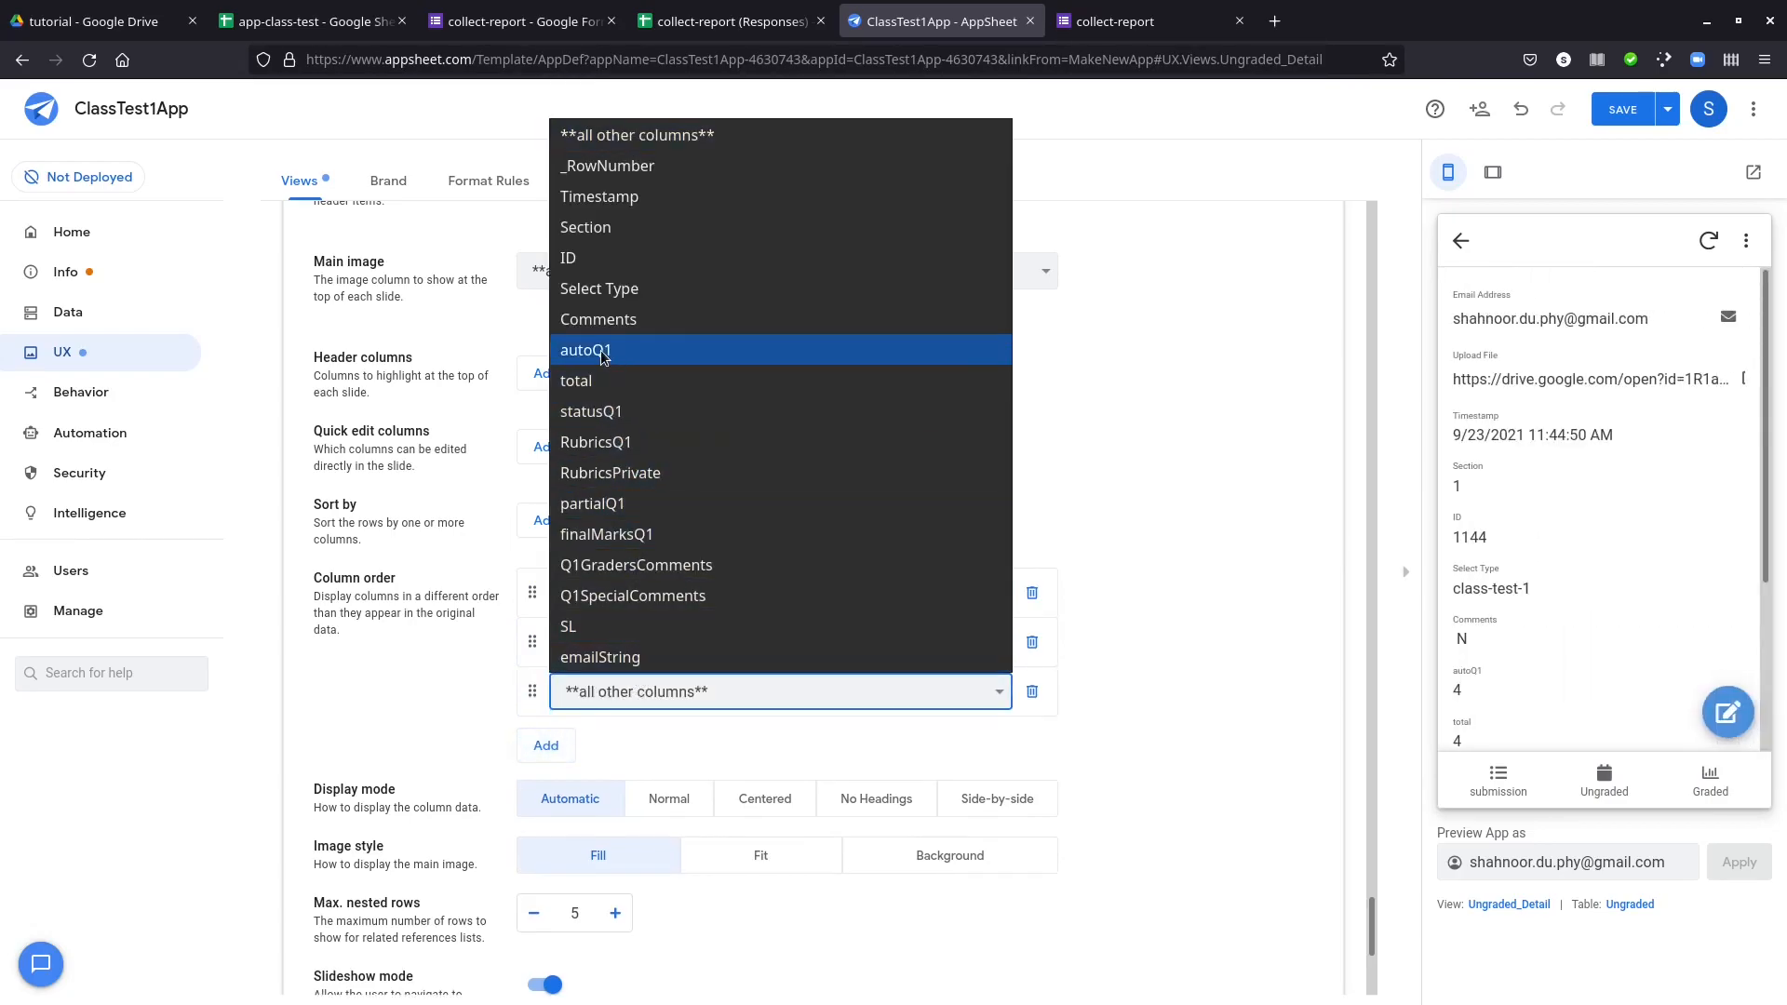
click(622, 350)
click(546, 745)
click(633, 741)
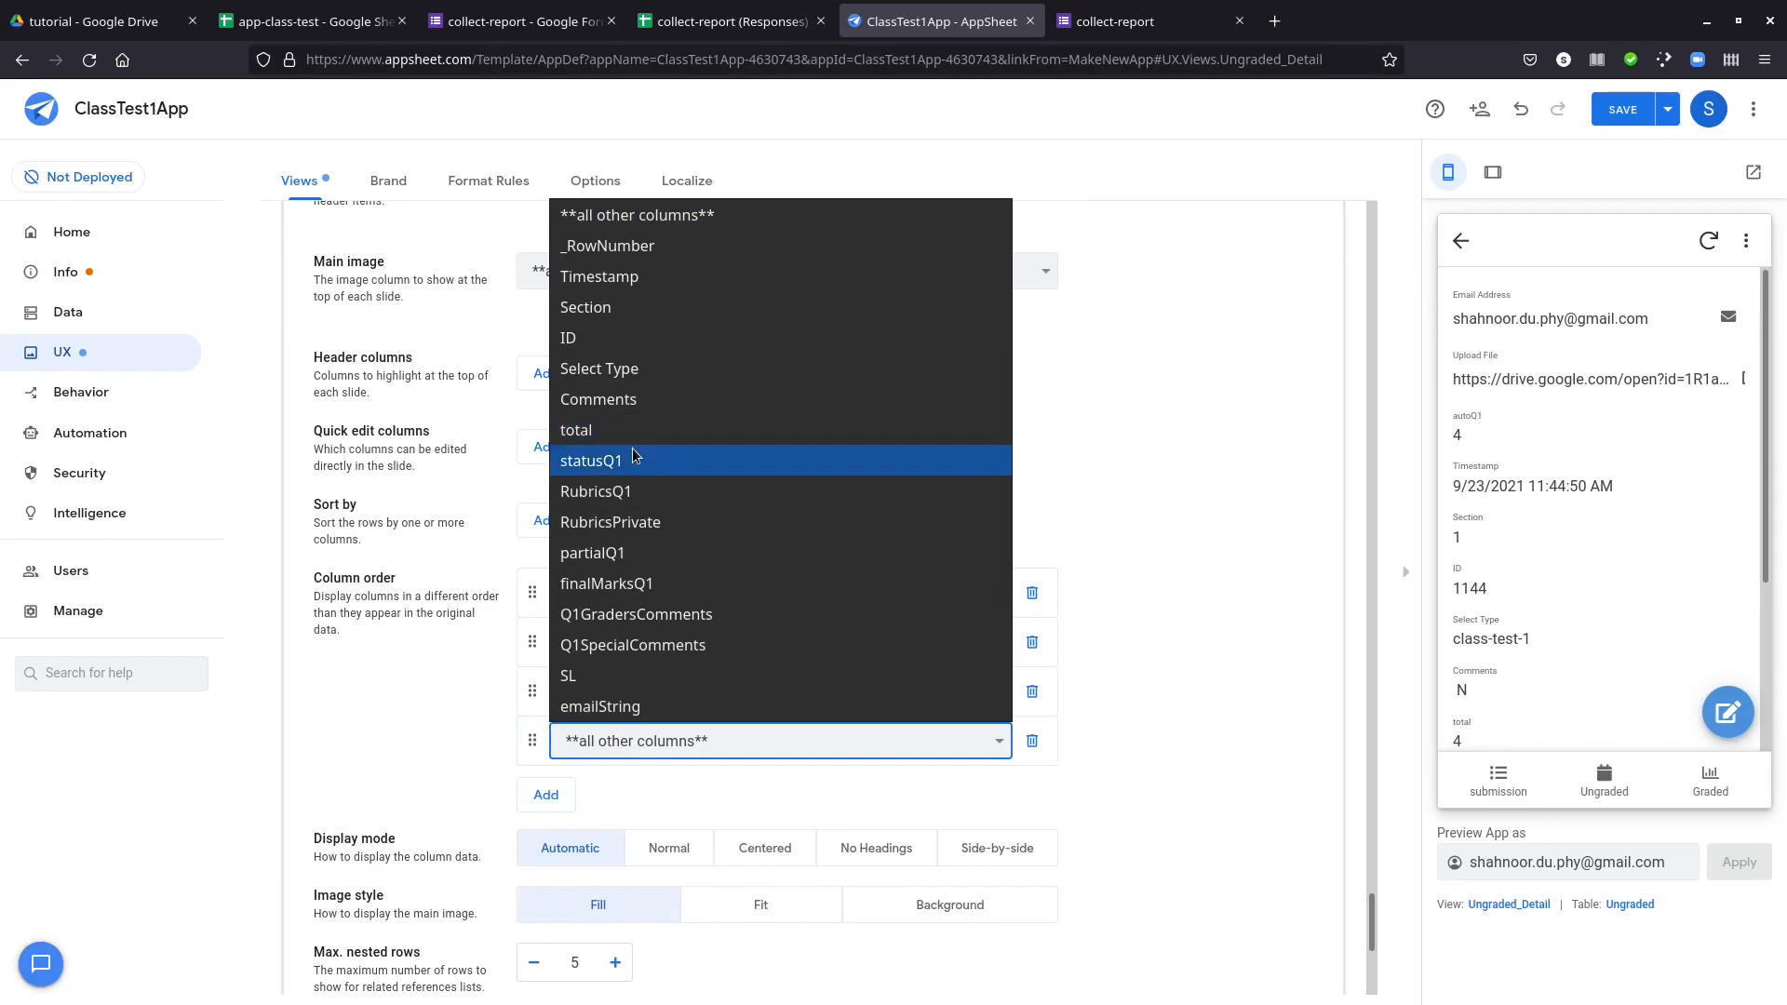
click(652, 492)
- Add RubricsPrivate and Q1GradersComments after RubricsQ1 in the Ungraded_Detail view's column order
click(547, 794)
click(633, 790)
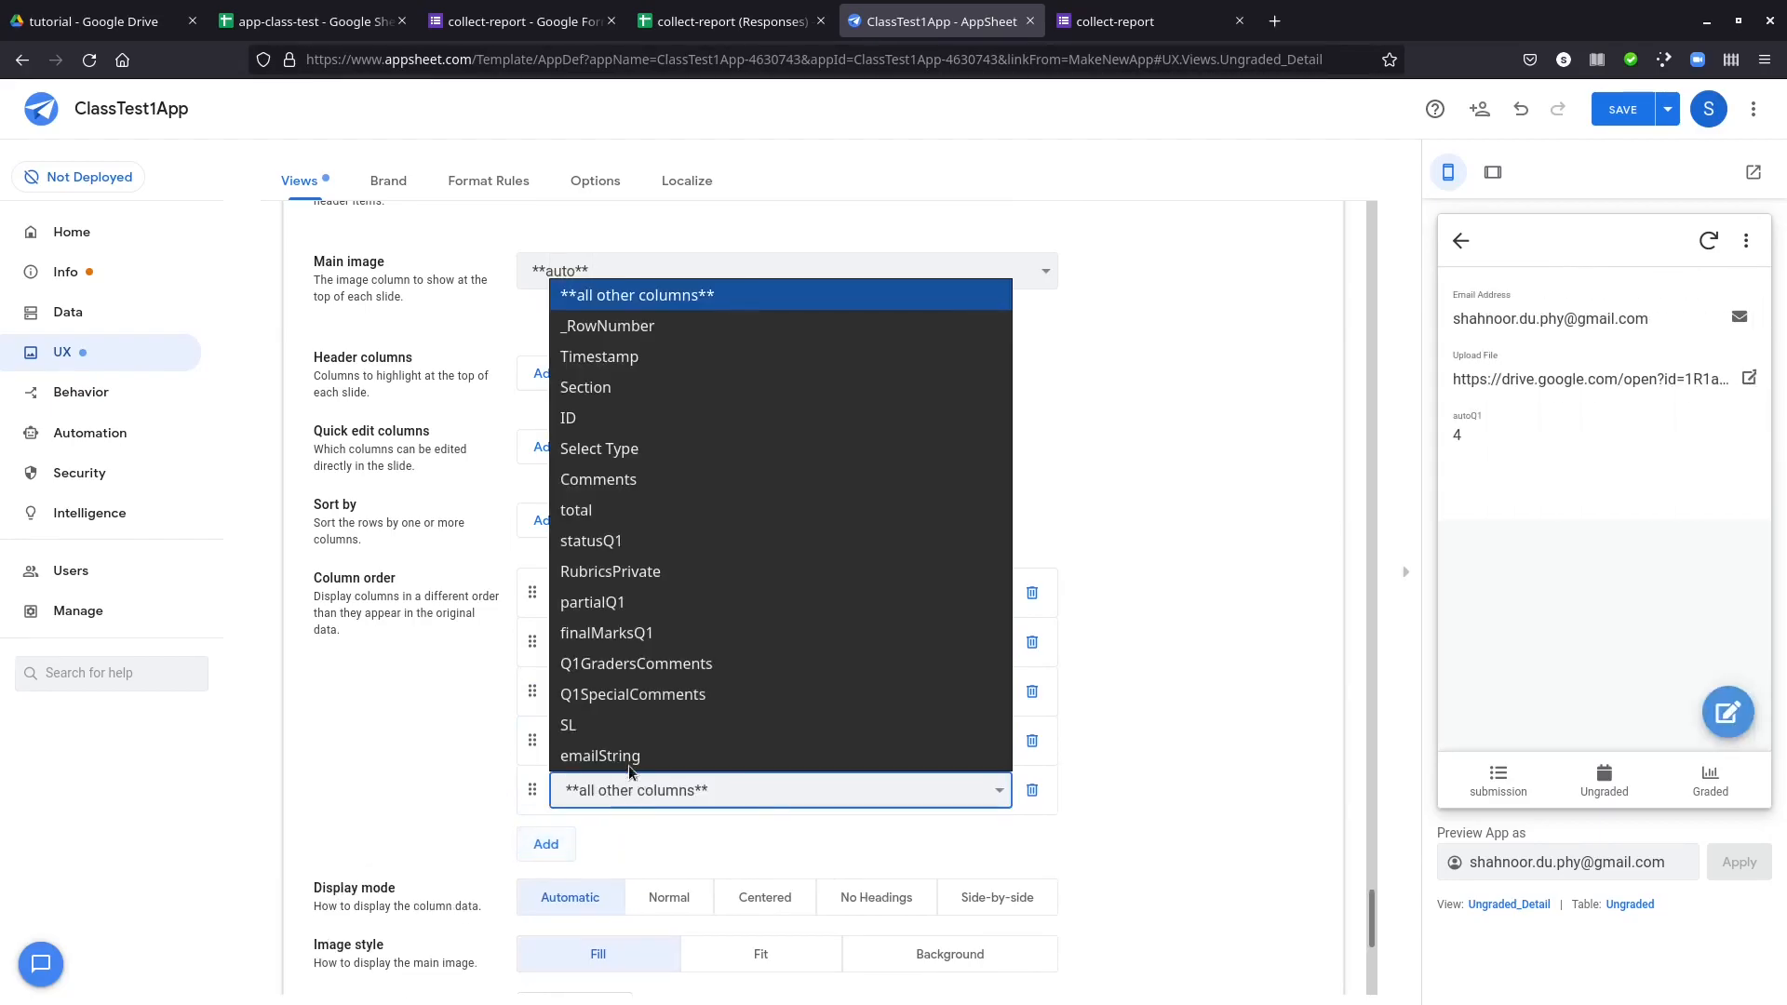
click(676, 576)
click(546, 844)
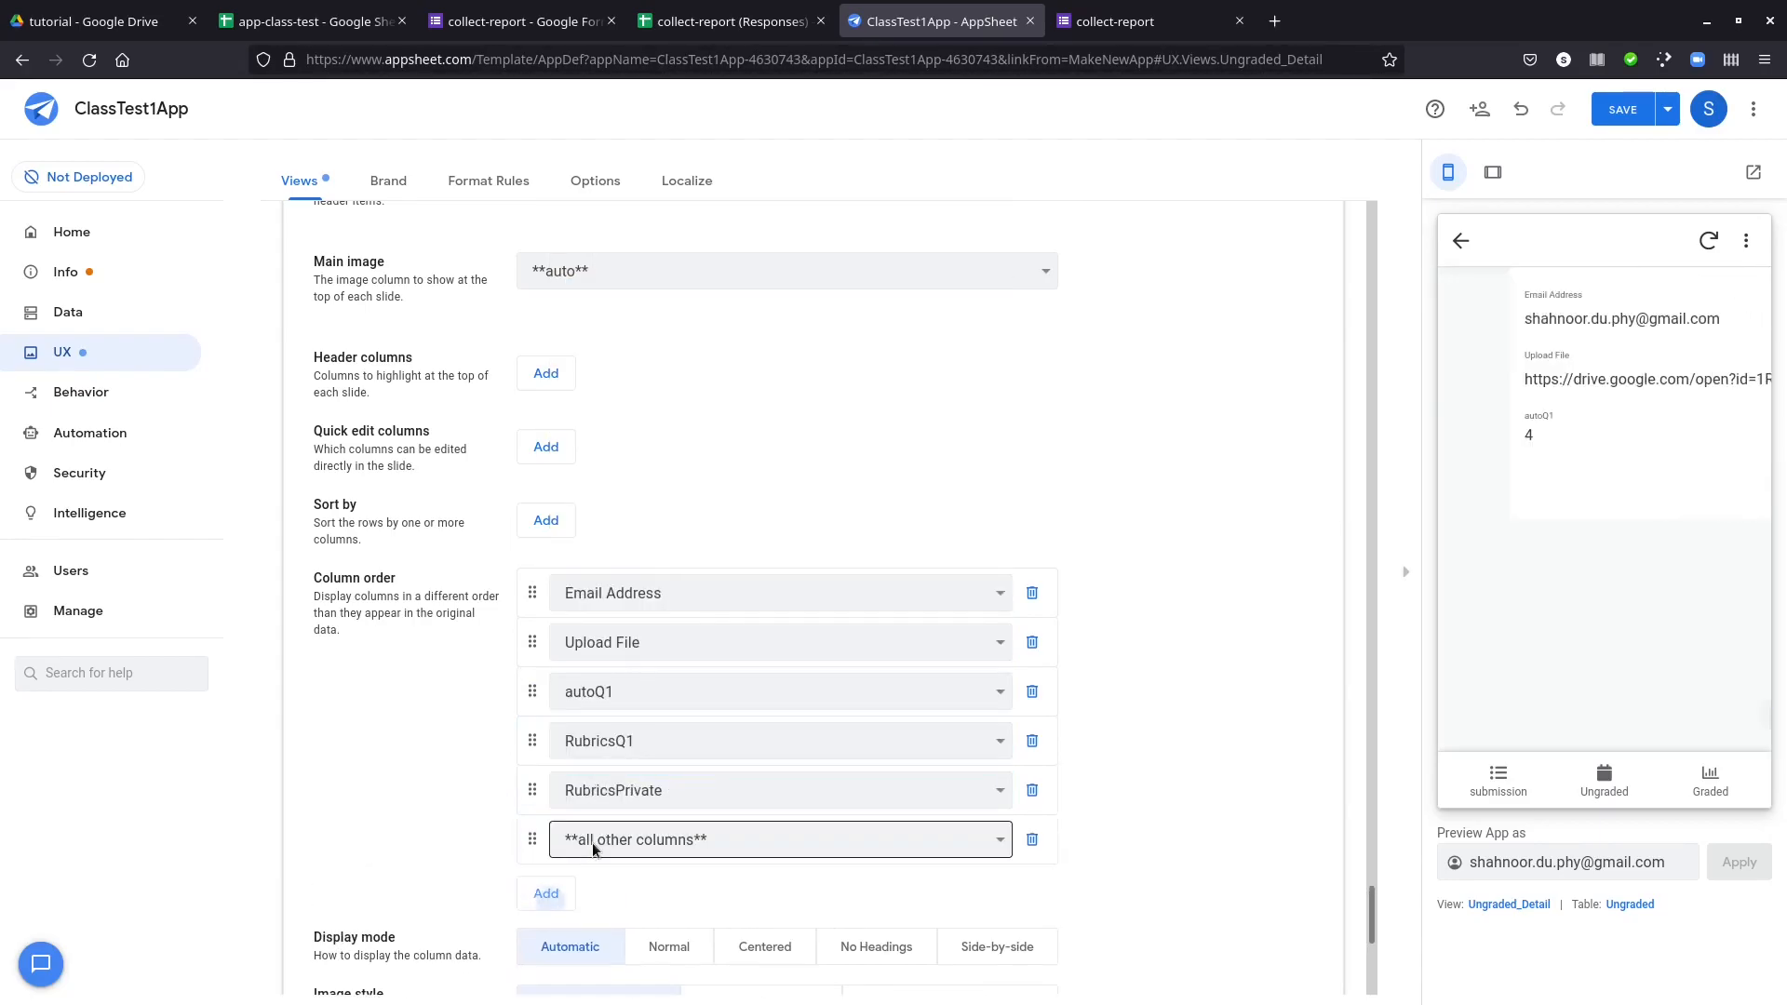
click(633, 840)
click(639, 713)
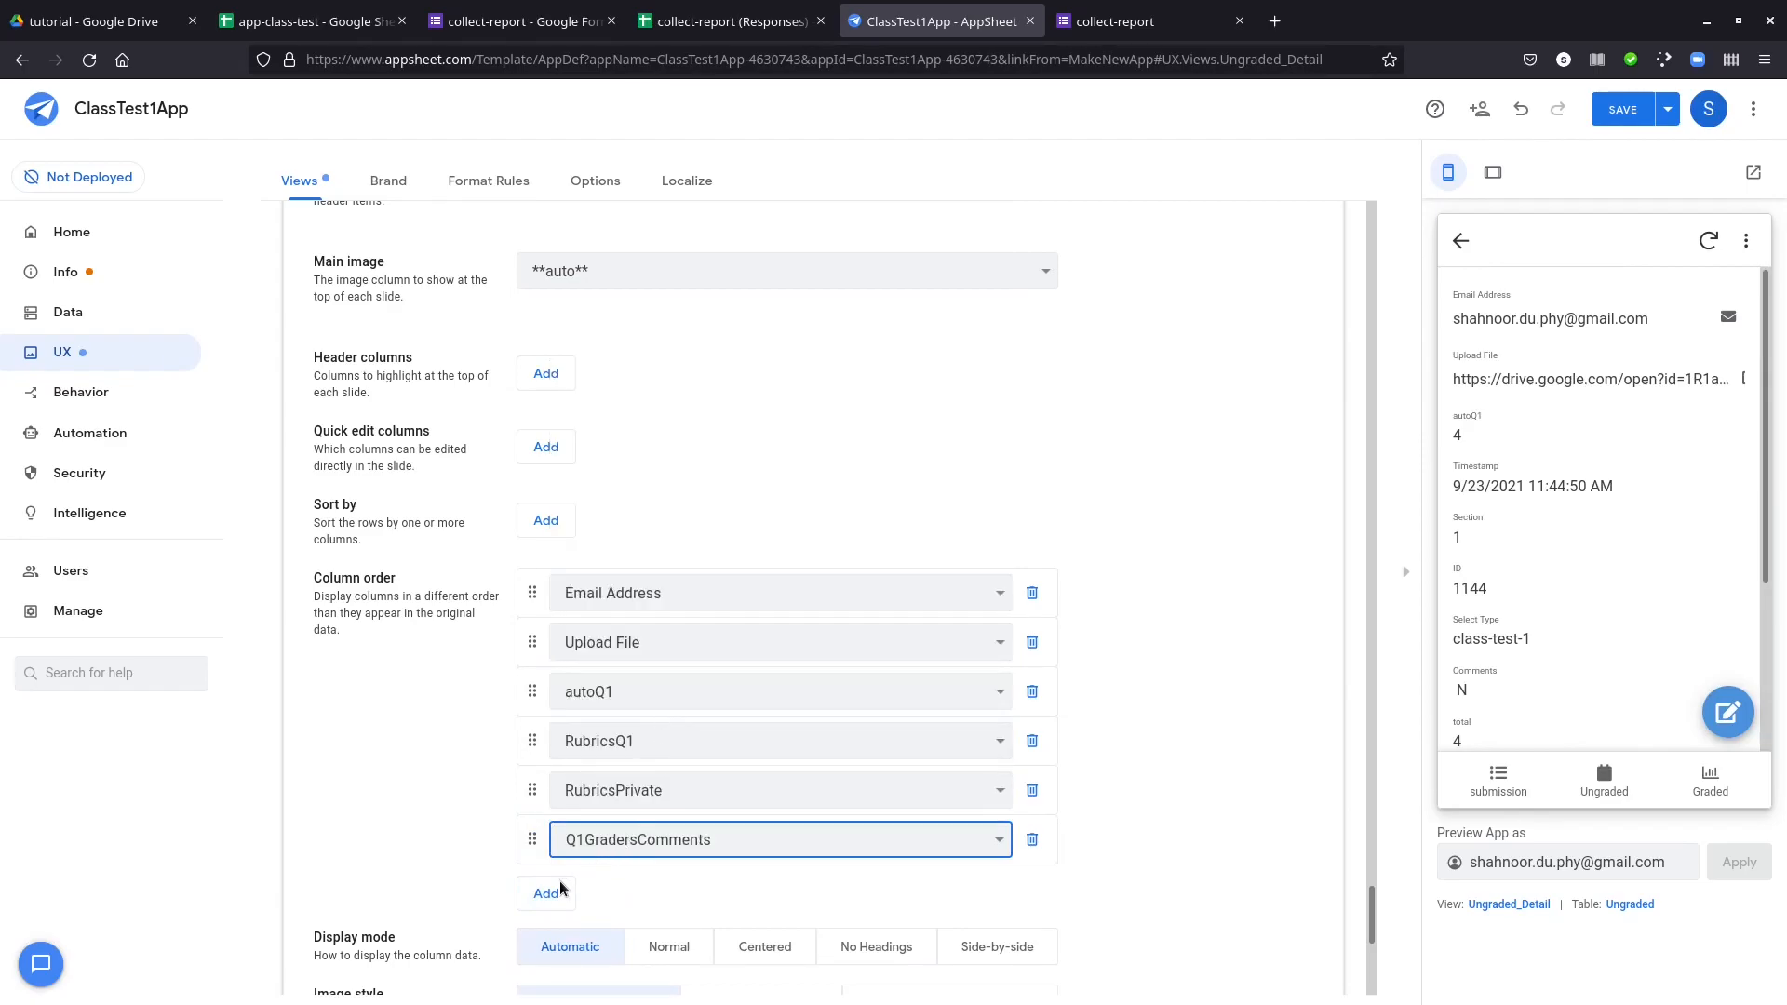
- Finish the Ungraded_Detail view's column order with Q1SpecialComments and partialQ1
click(547, 894)
click(611, 893)
click(633, 794)
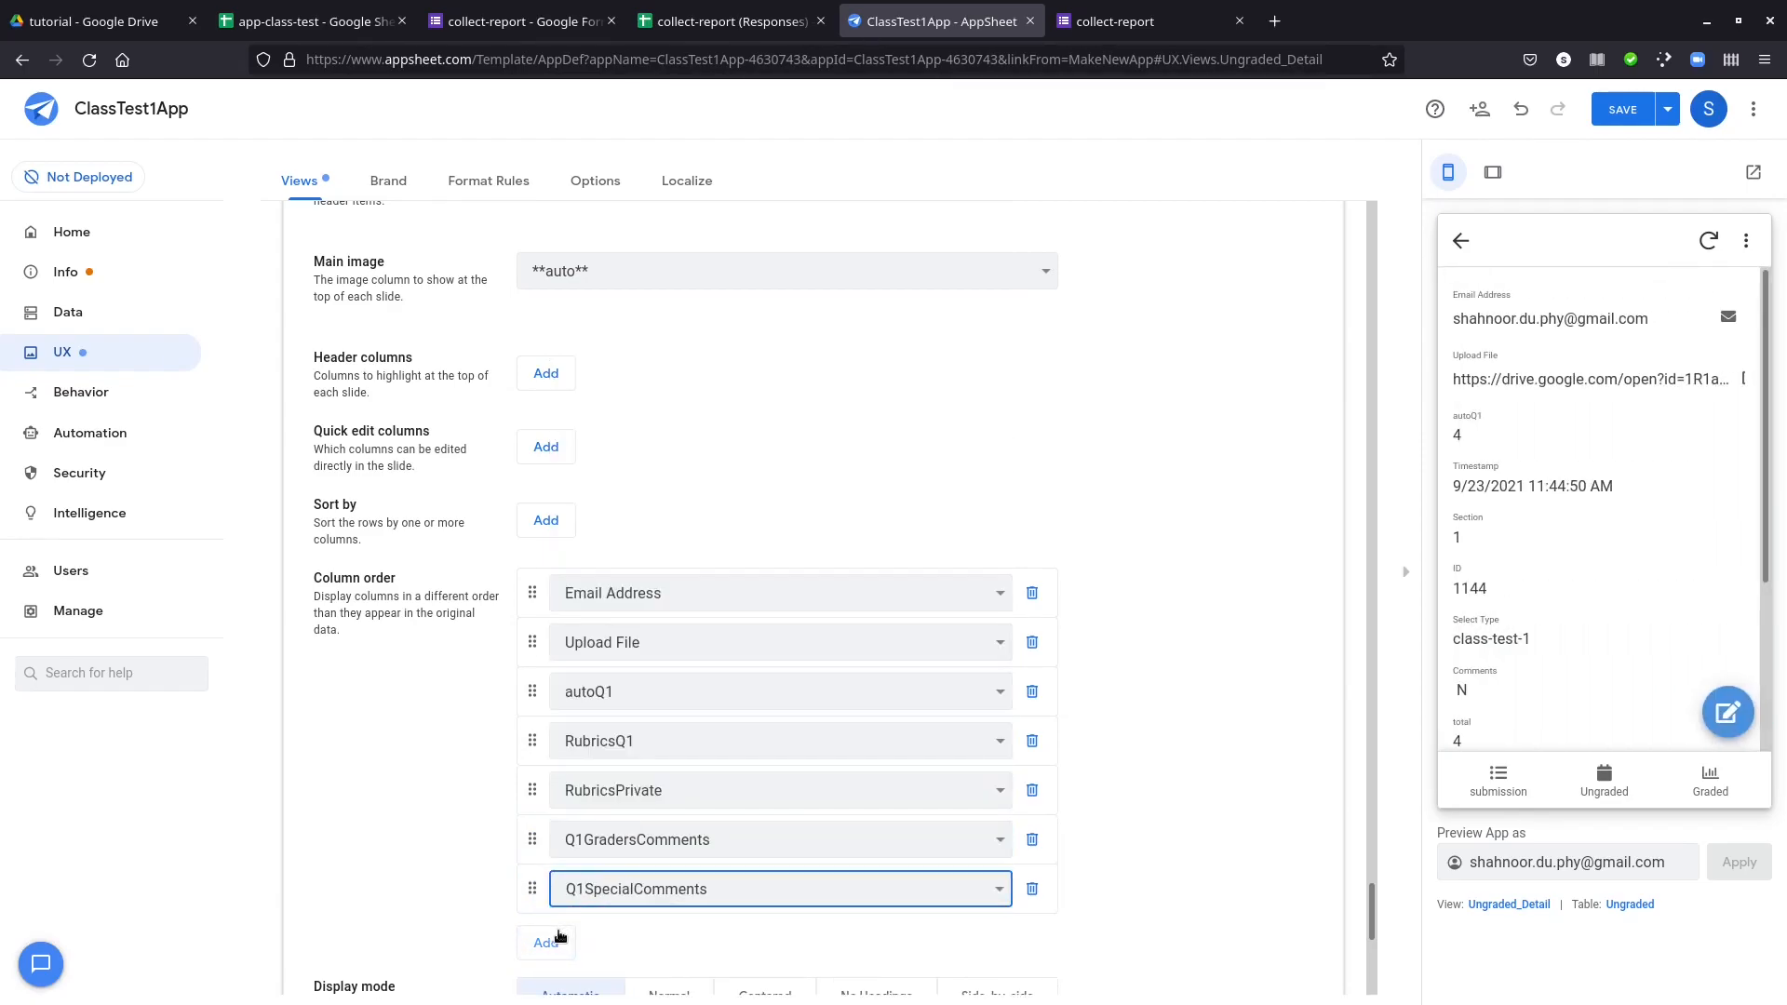
click(547, 943)
click(609, 941)
click(624, 806)
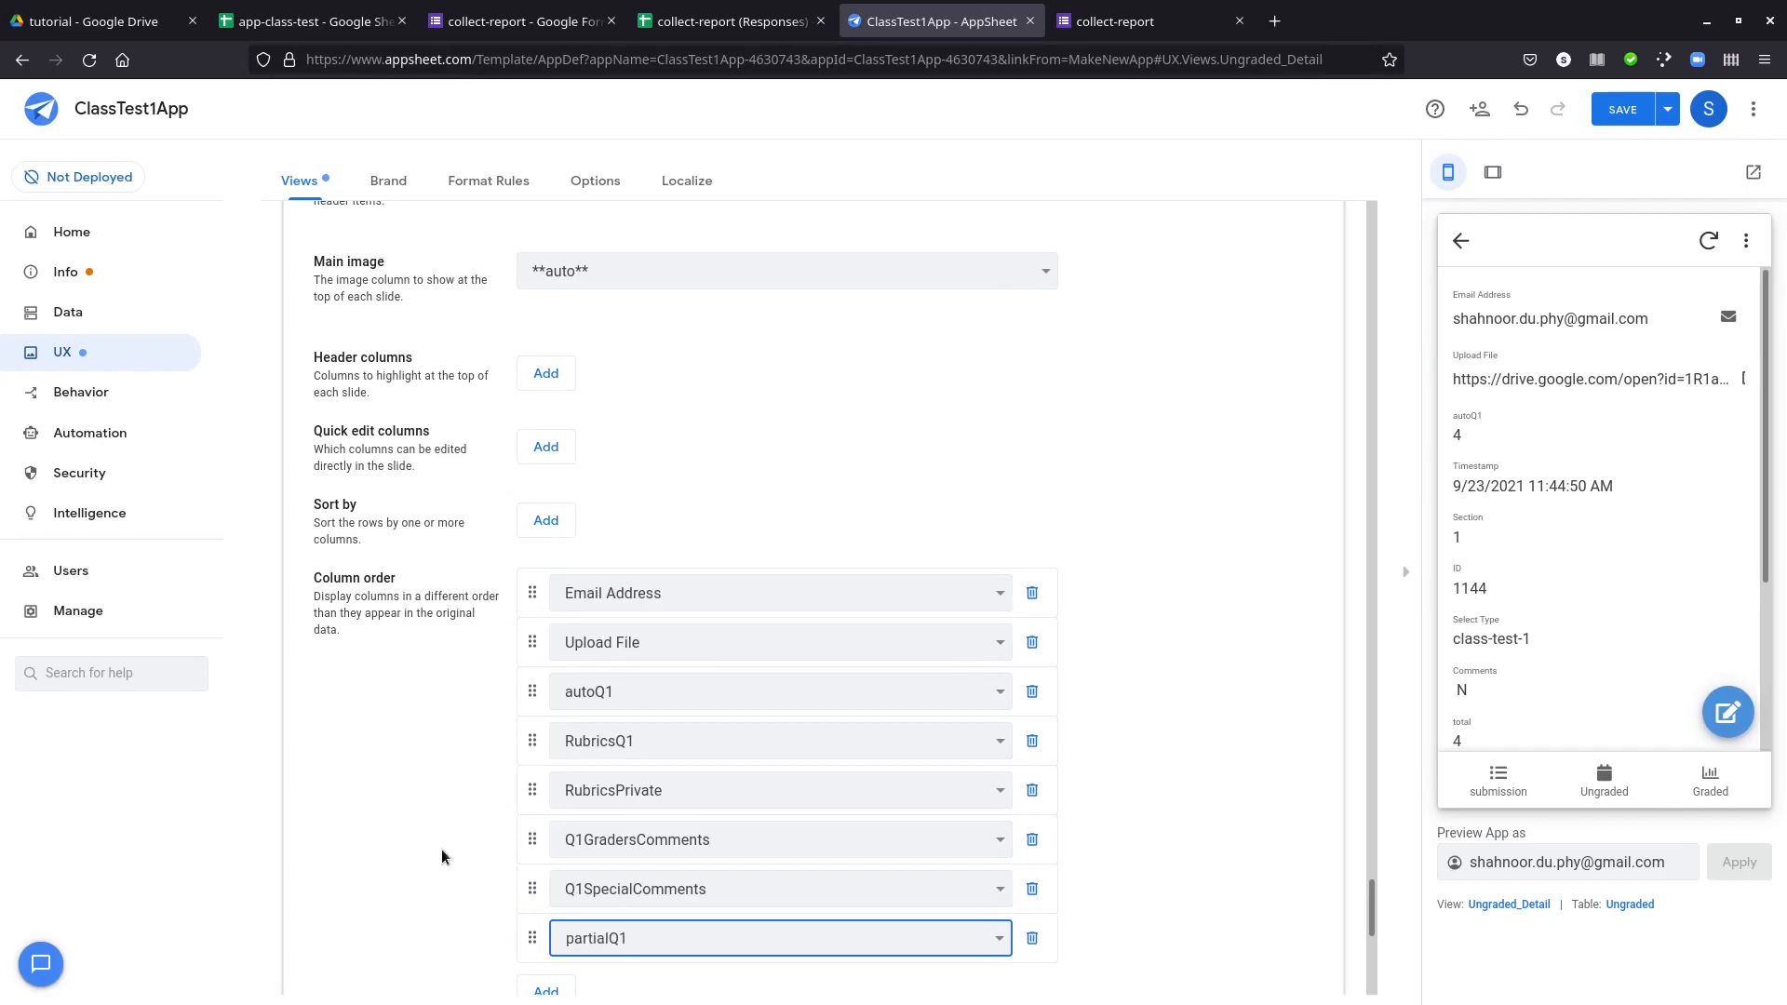
- Open the Ungraded_Form view settings and set RubricsQ1 as the first column order entry
scroll(442, 859, down, 3)
scroll(1103, 722, down, 4)
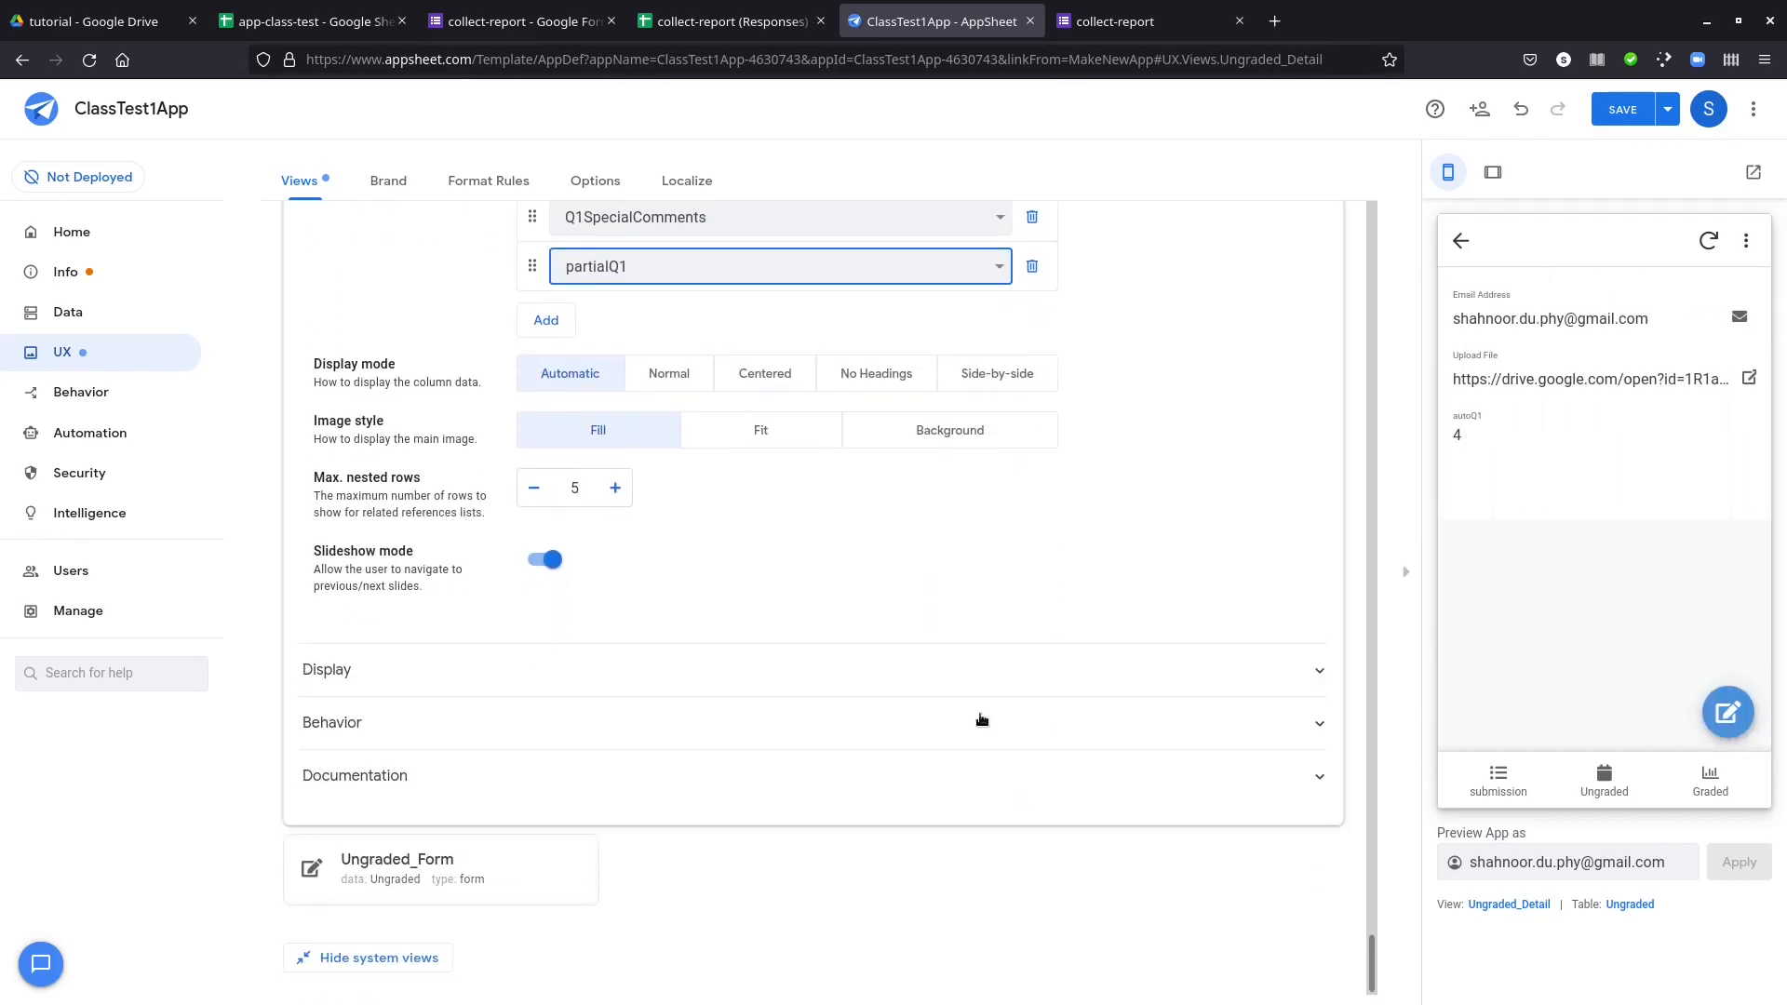
click(564, 855)
scroll(633, 510, down, 2)
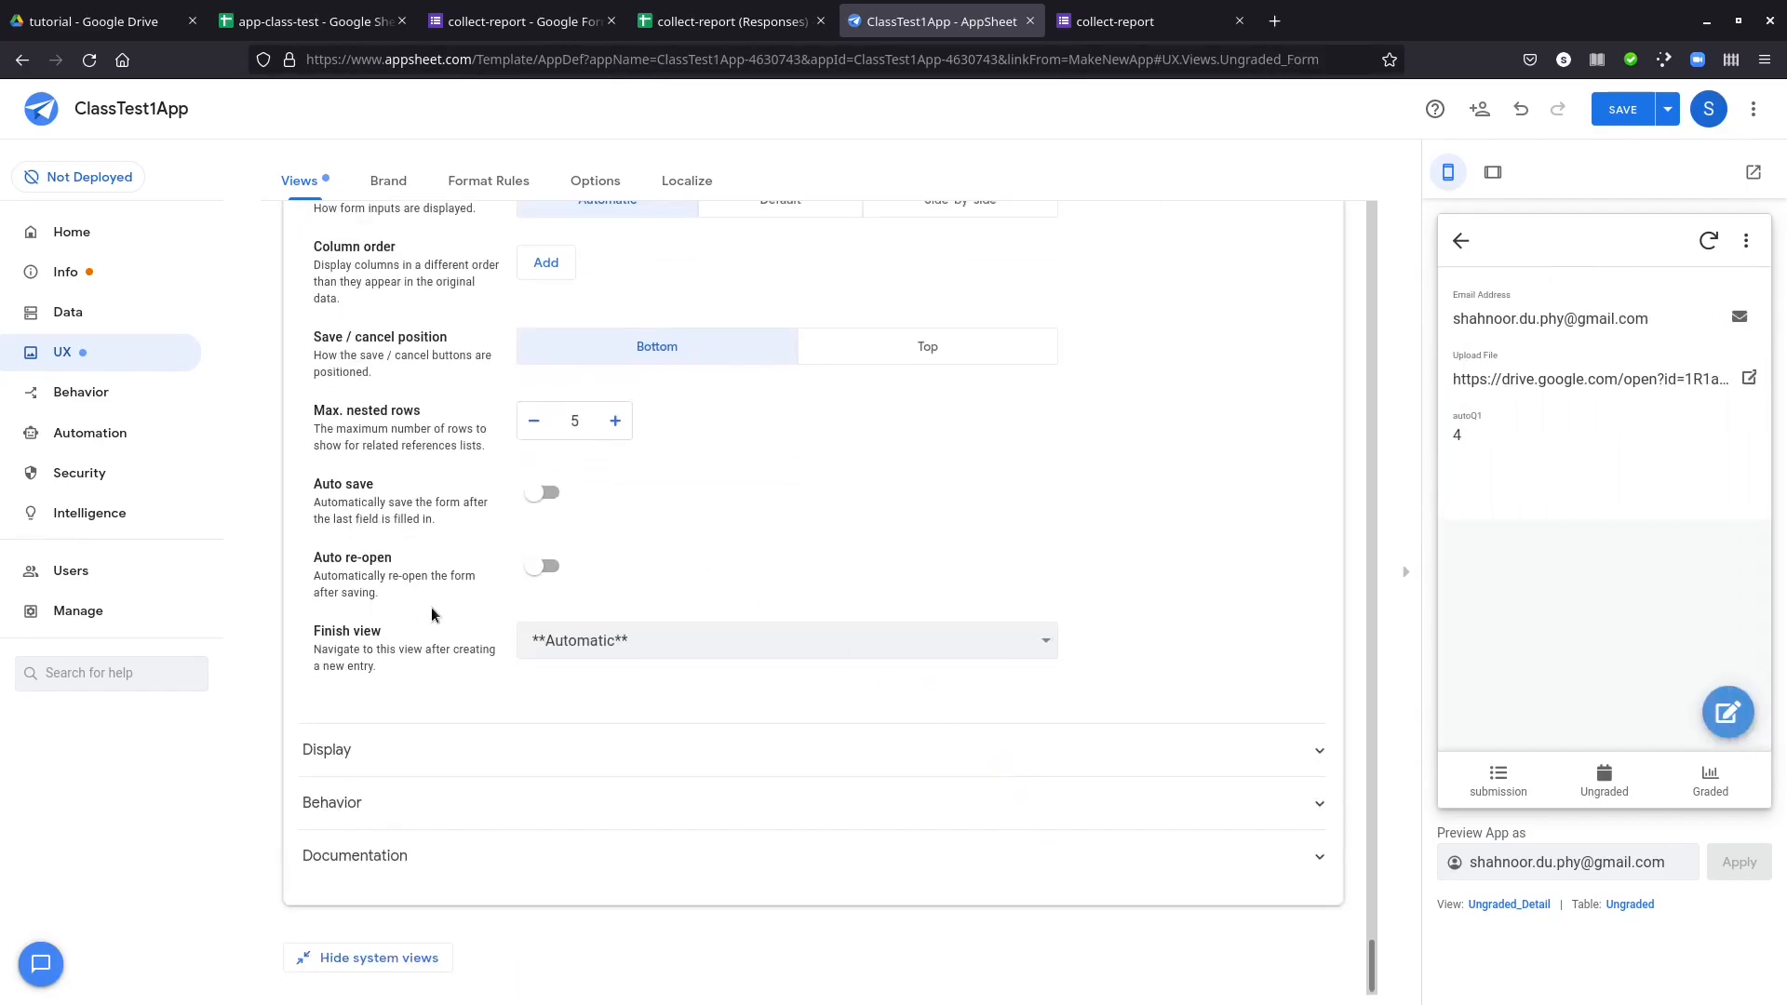
scroll(433, 542, up, 1)
click(546, 359)
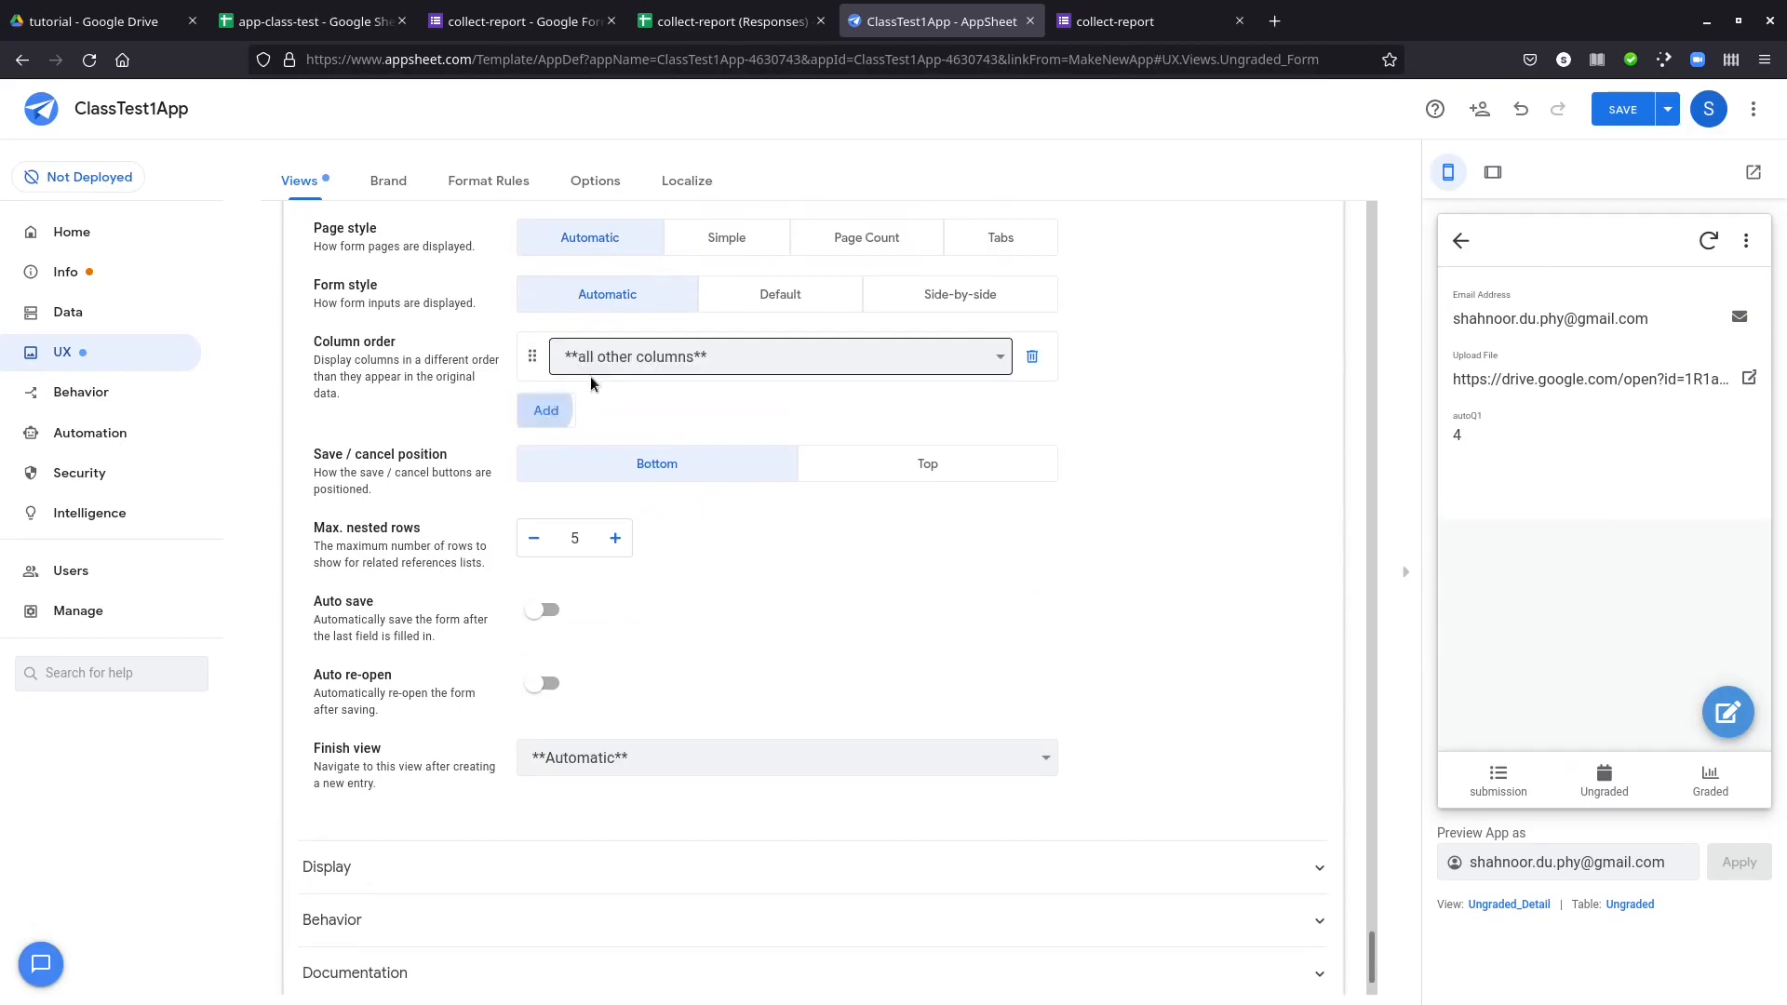
click(645, 357)
click(651, 356)
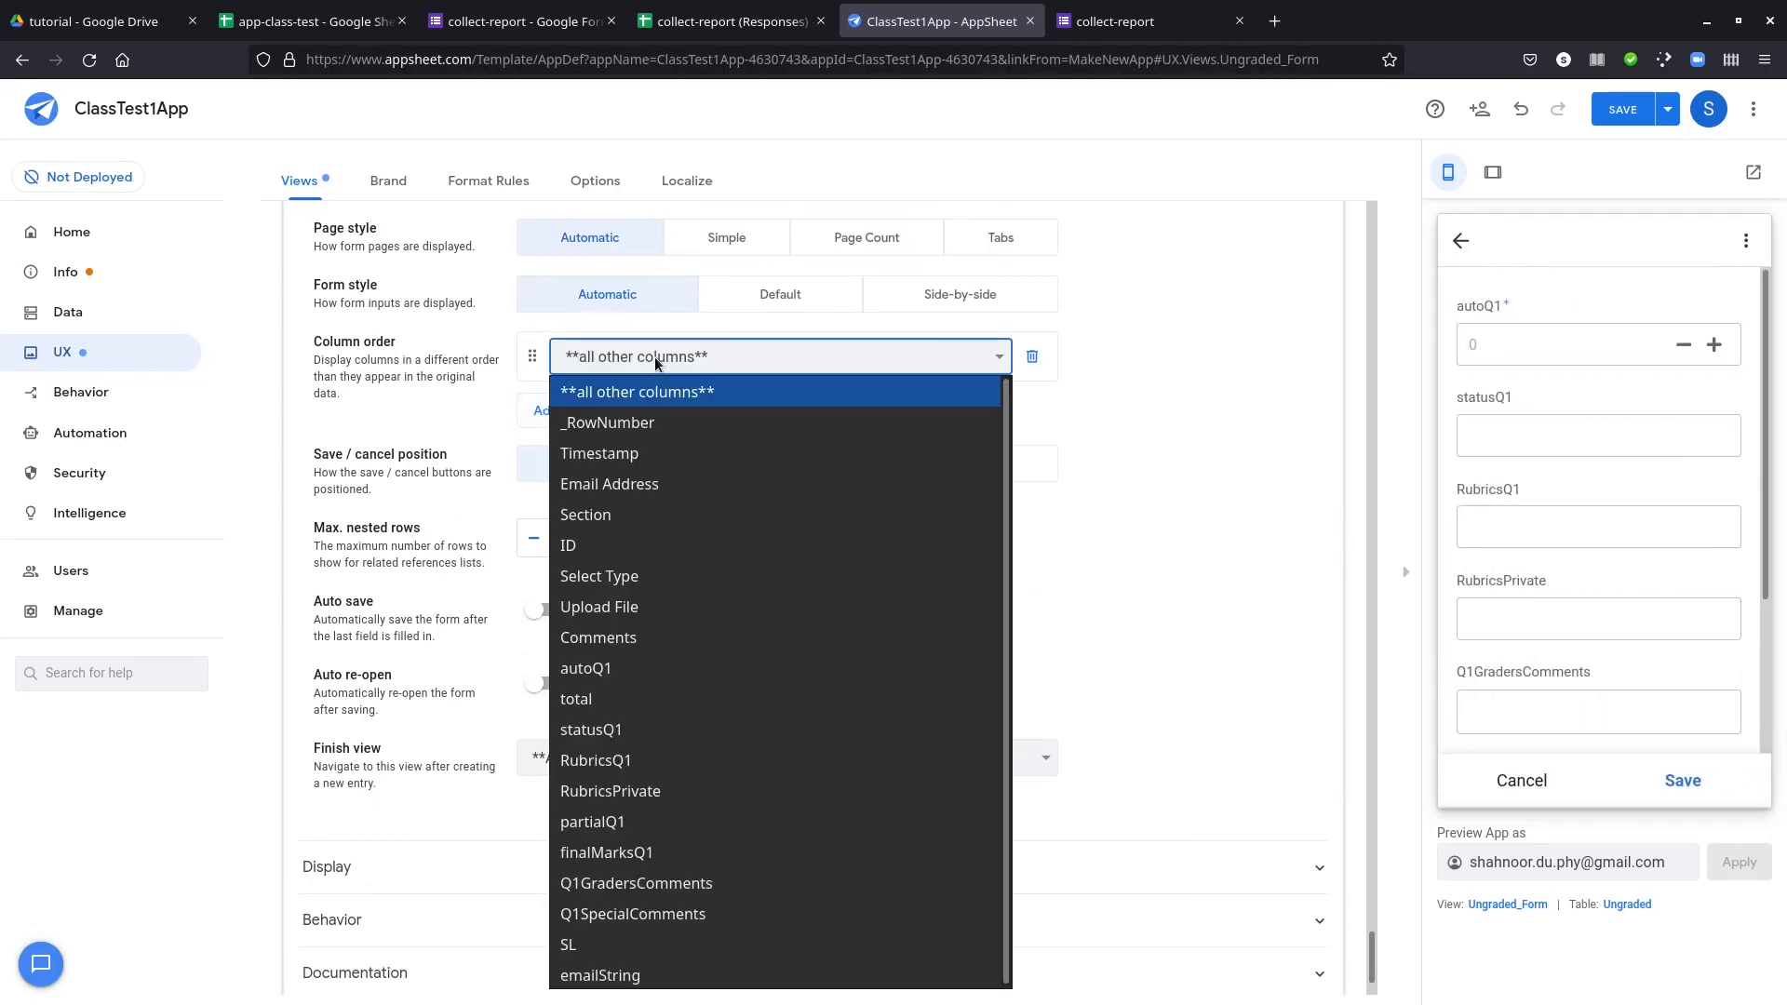
click(670, 760)
- Add RubricsPrivate as the second entry in the Ungraded_Form view's column order
click(538, 418)
click(633, 406)
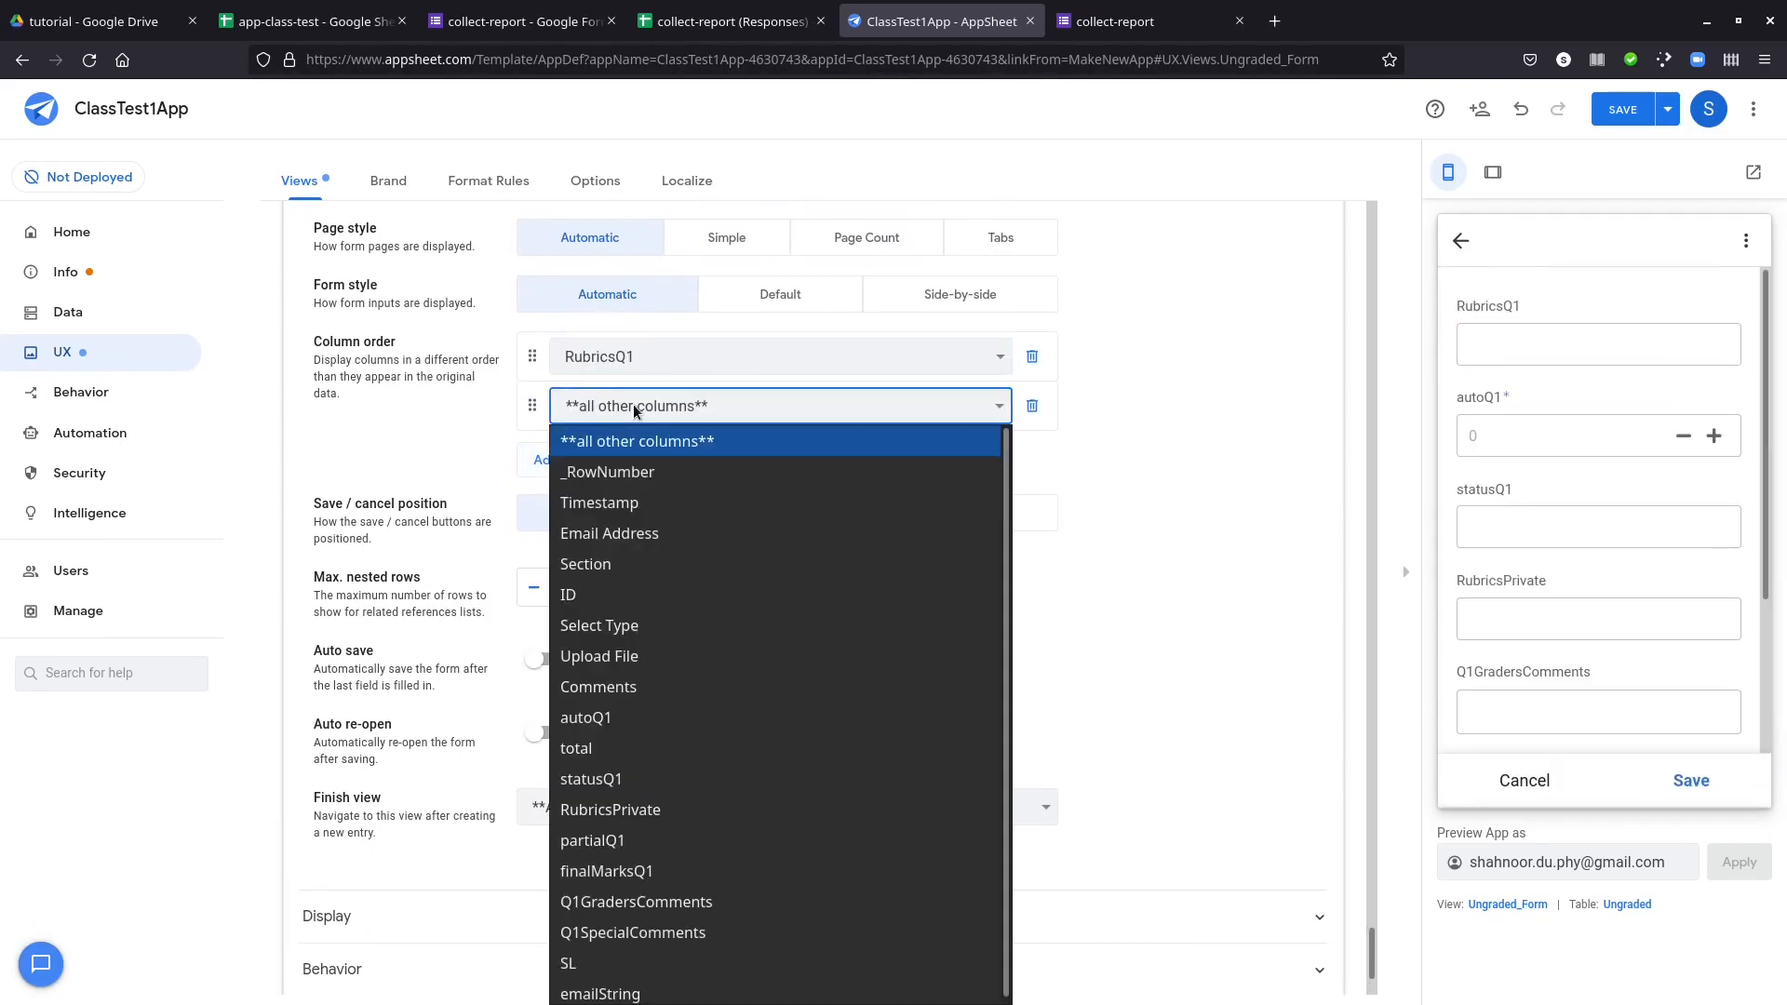
click(658, 842)
click(658, 406)
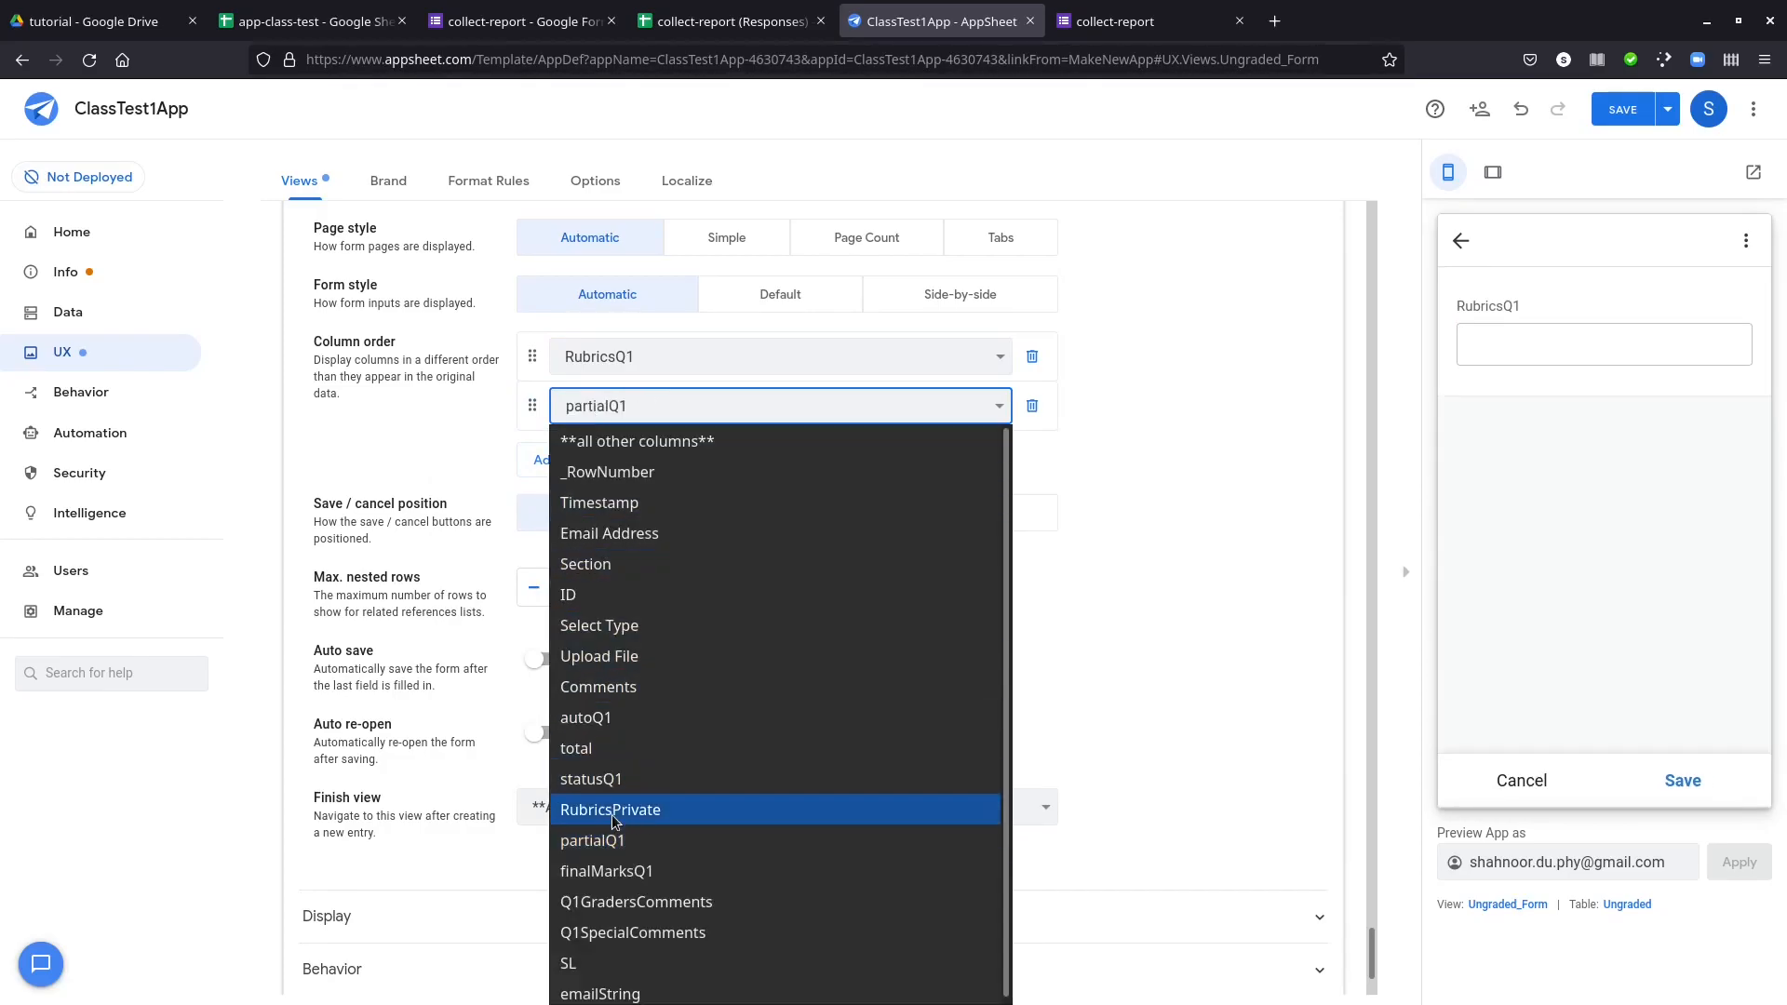
click(621, 818)
- Add Q1GradersComments and Q1SpecialComments to the Ungraded_Form view's column order and save the app
click(553, 460)
click(606, 454)
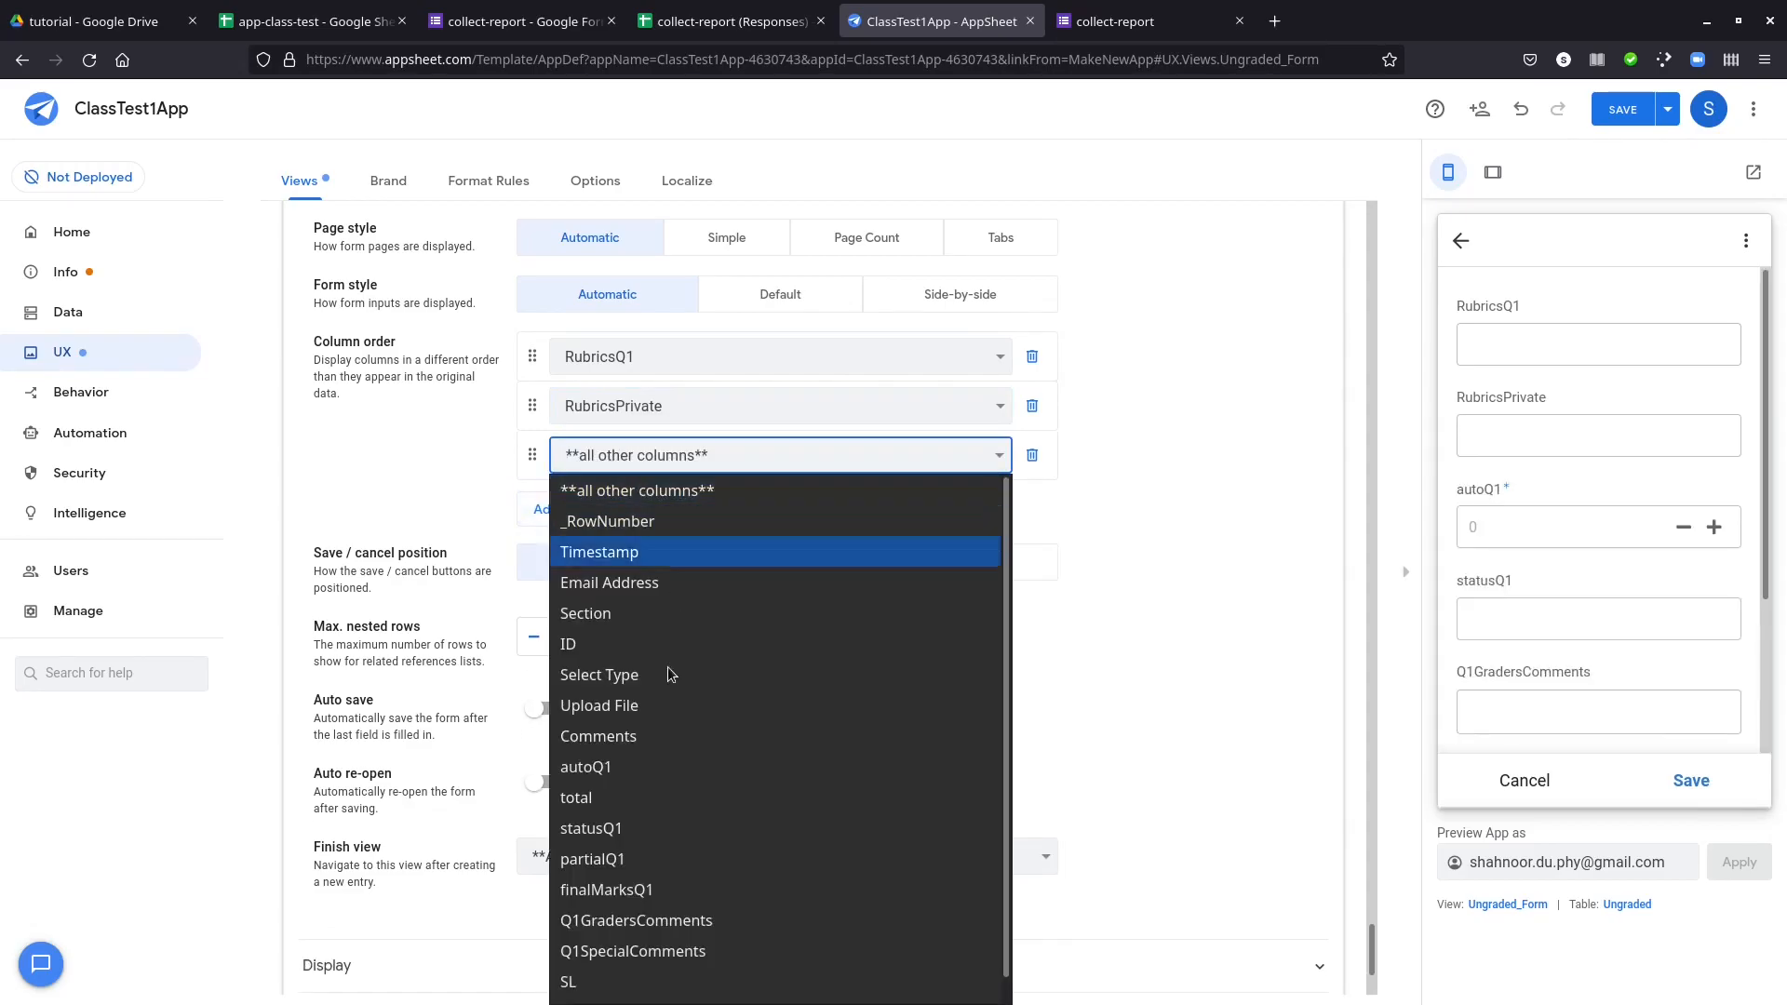
click(681, 923)
click(547, 512)
click(588, 507)
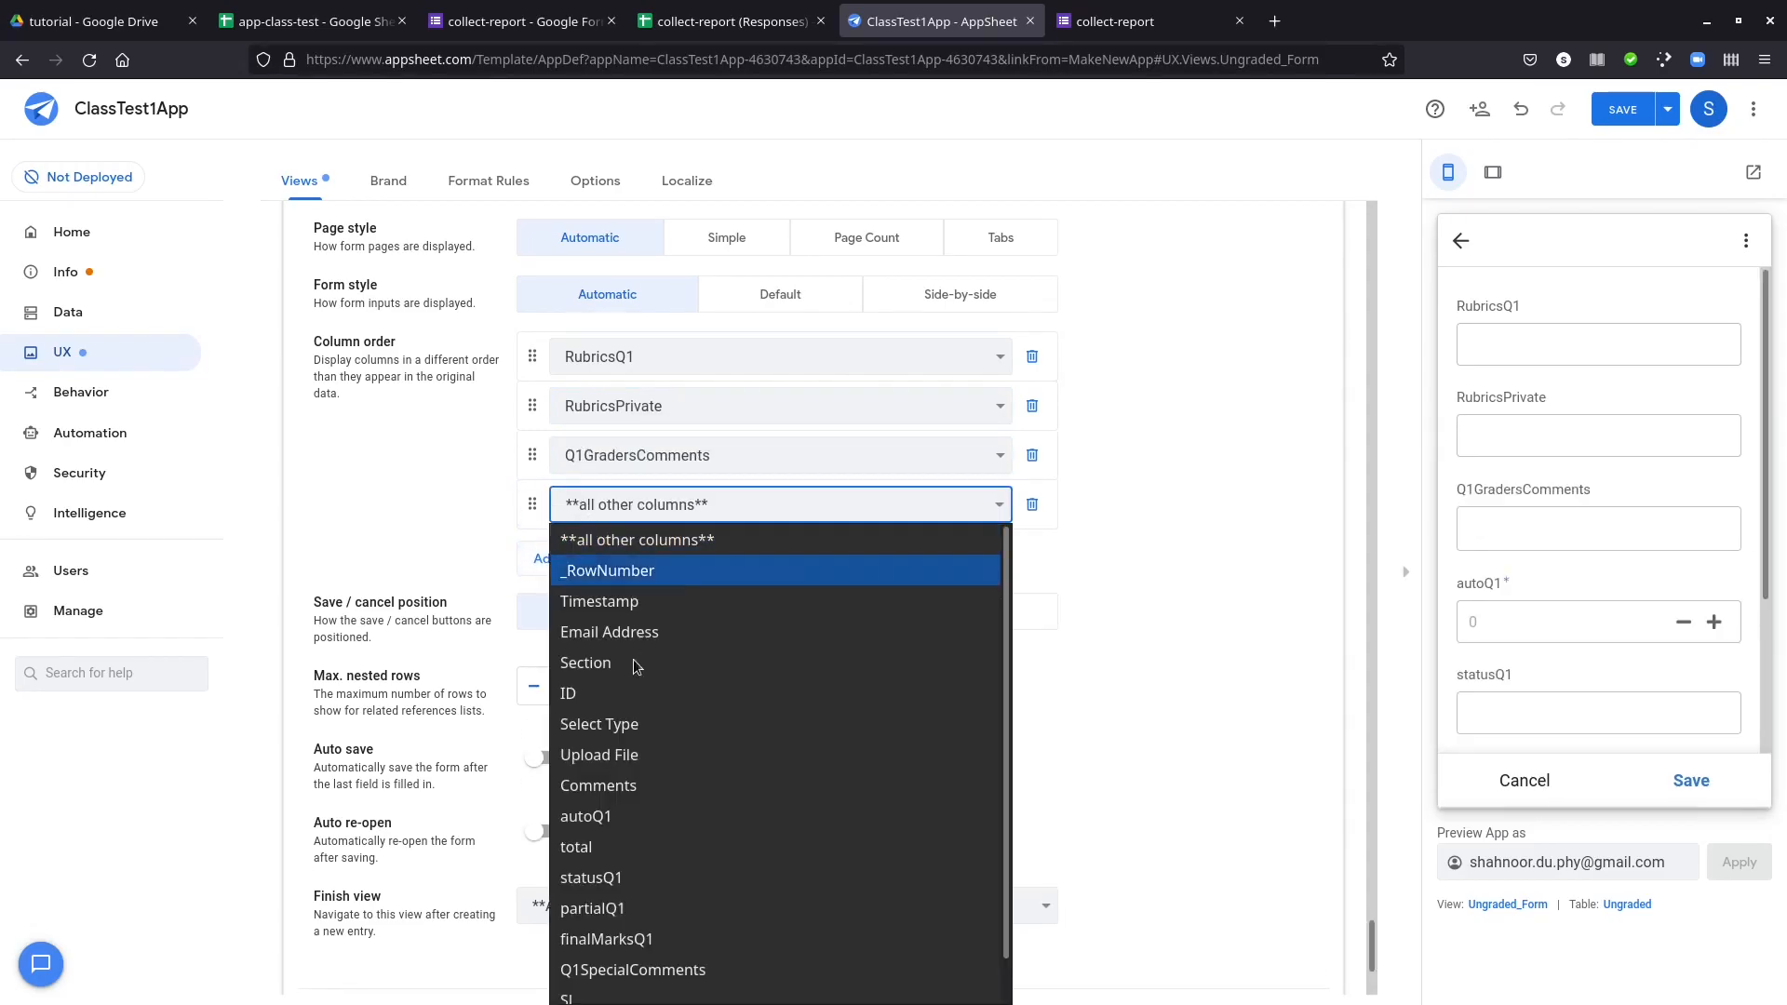
click(646, 973)
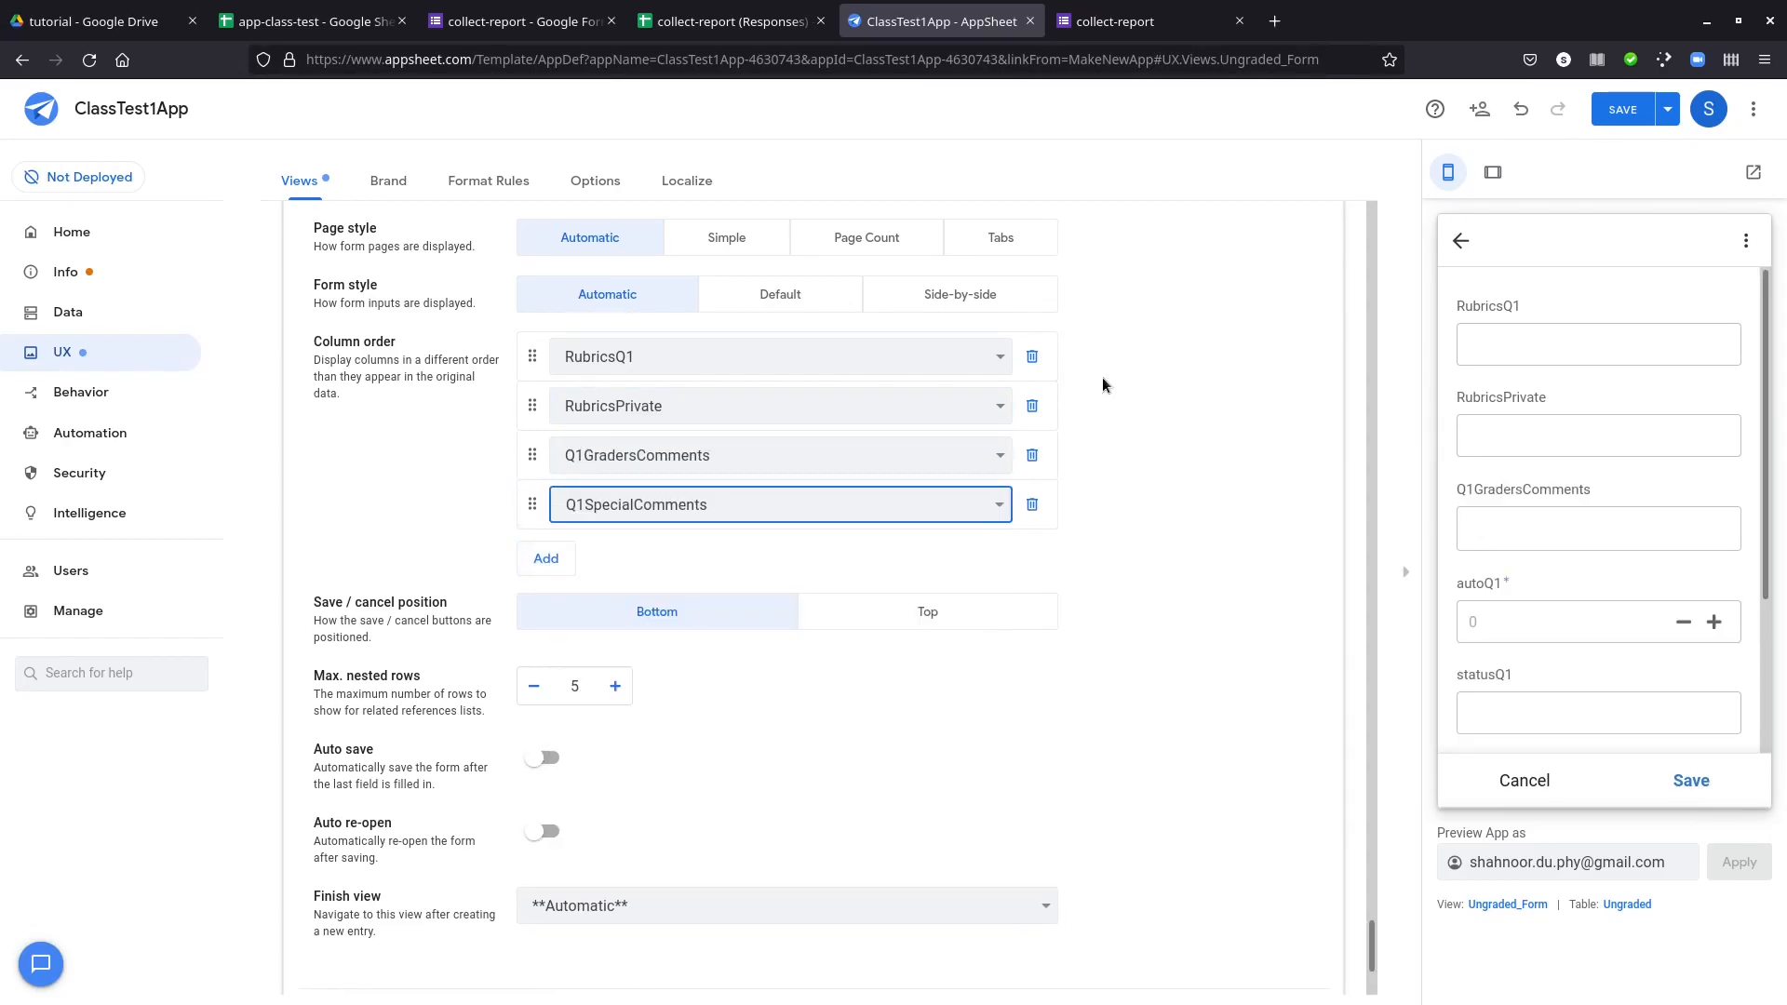
click(1614, 119)
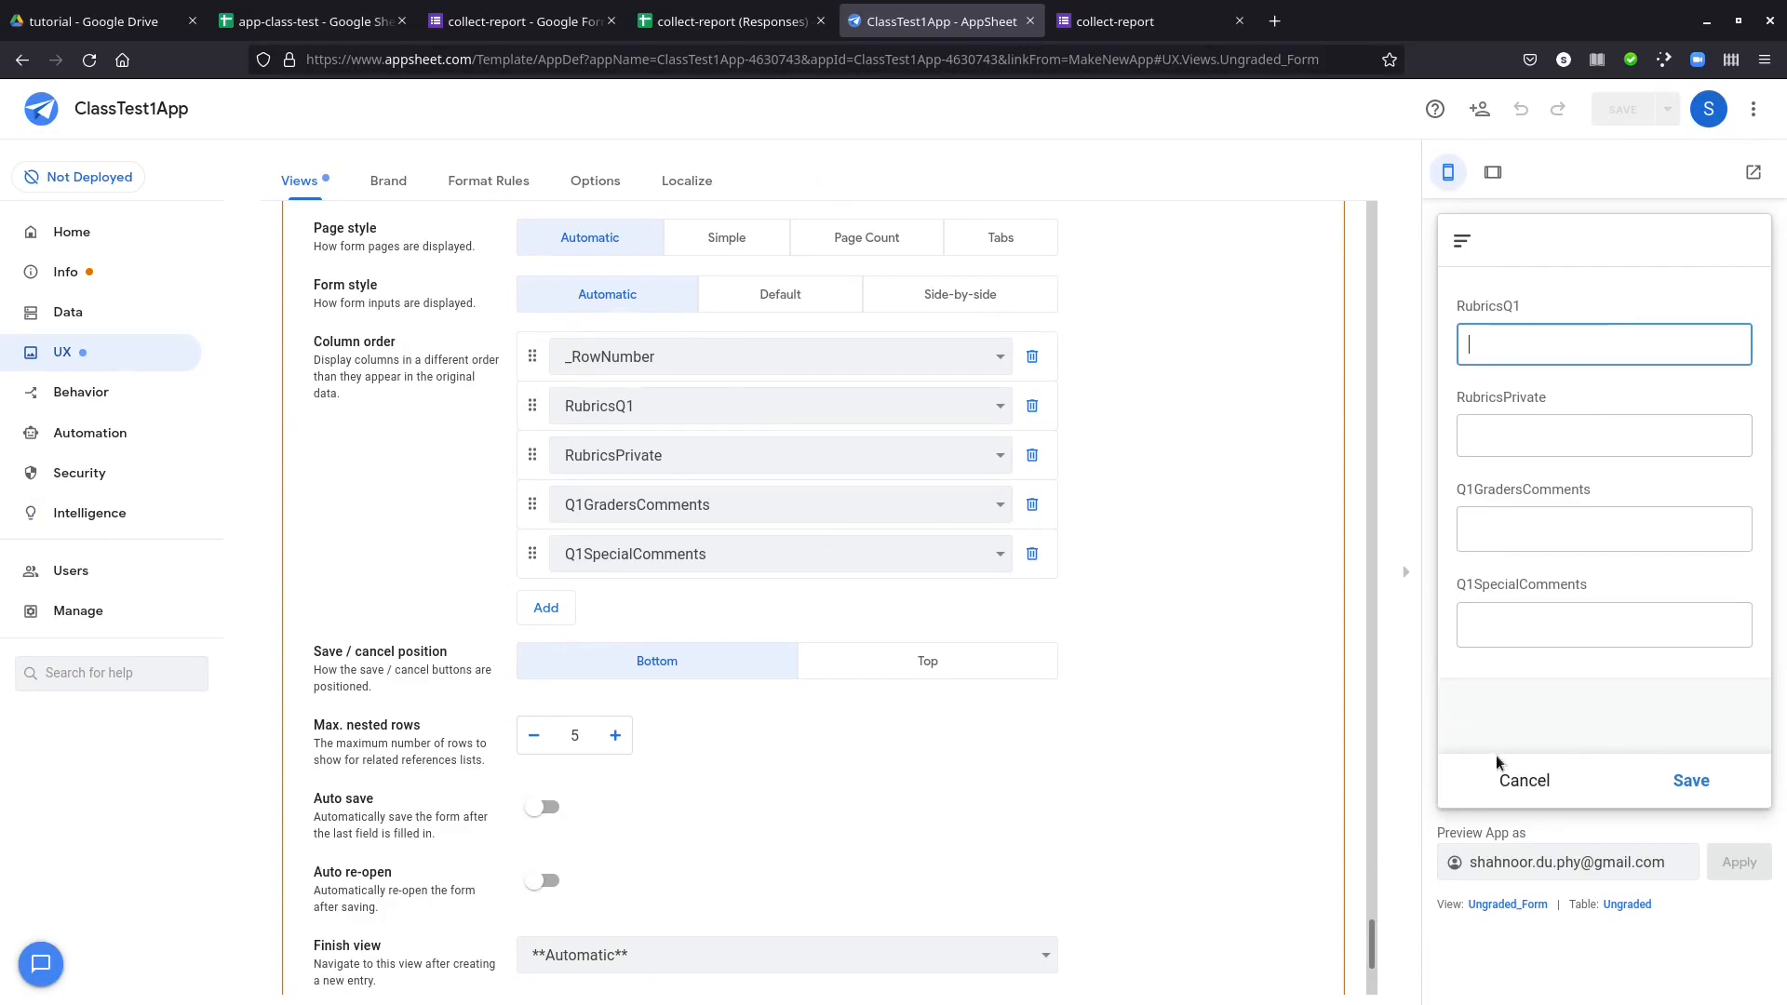
- Cancel the previewed form and check the submission, Ungraded and Graded views in the app preview, including the tablet layout
click(1523, 781)
click(1490, 175)
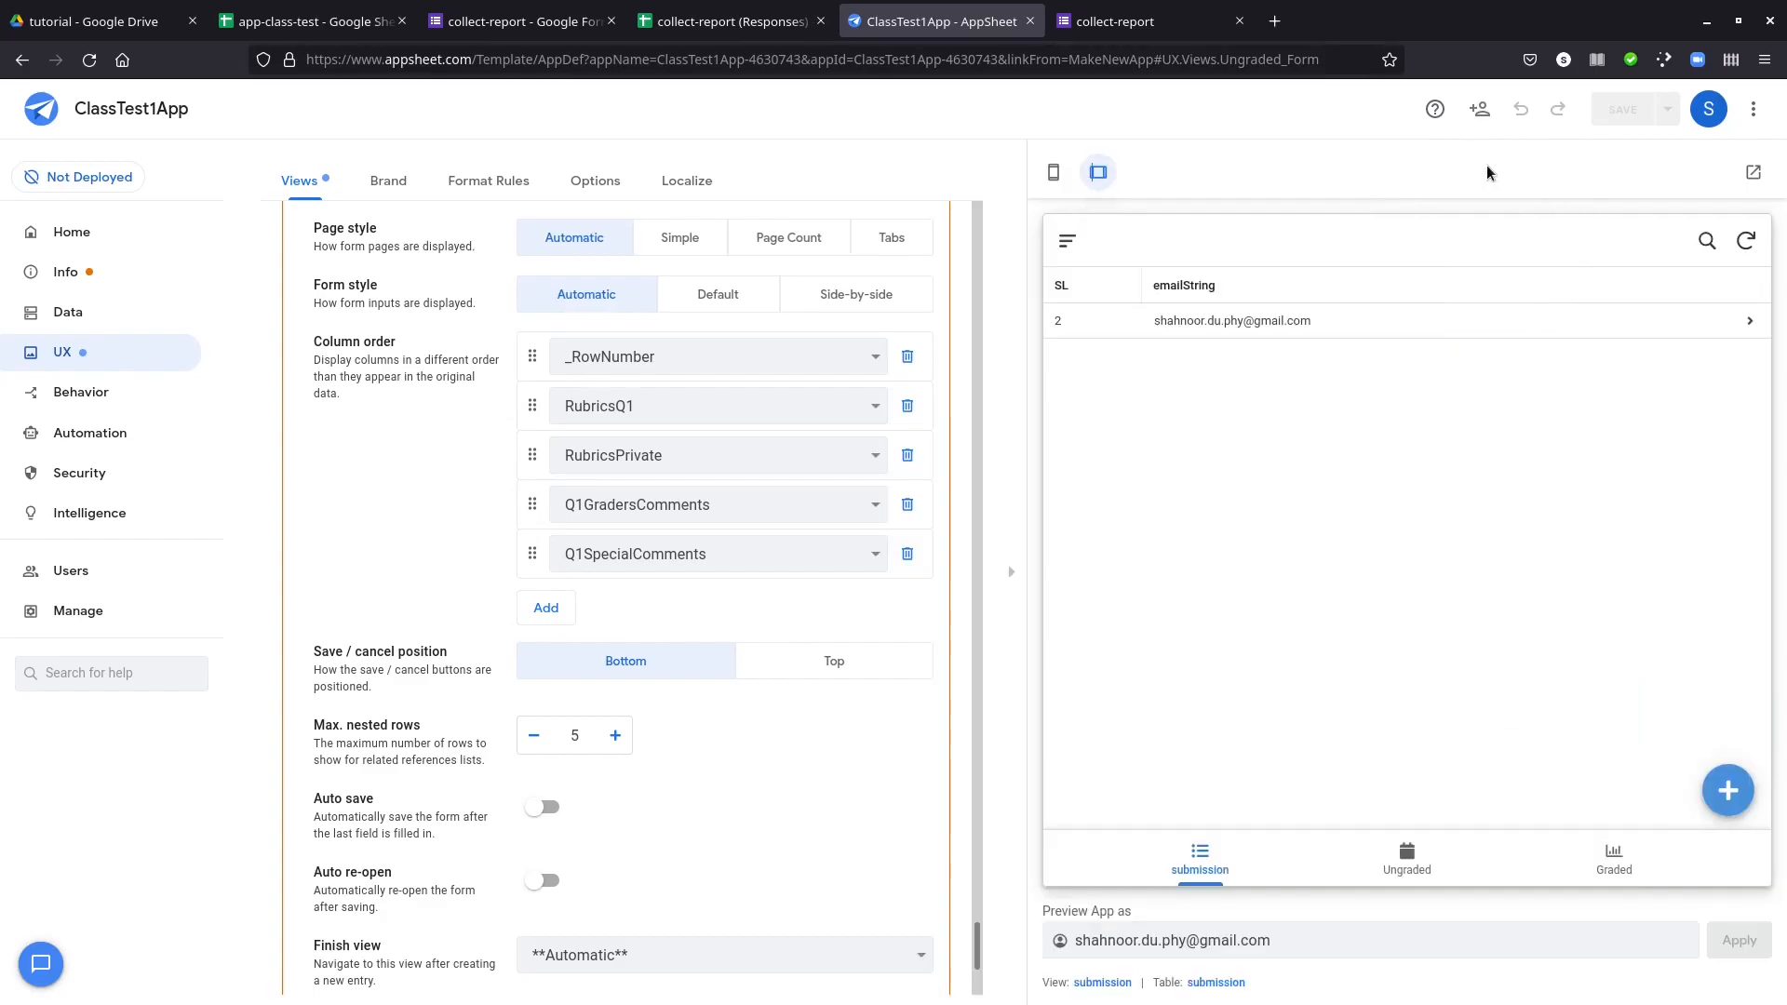
click(1061, 171)
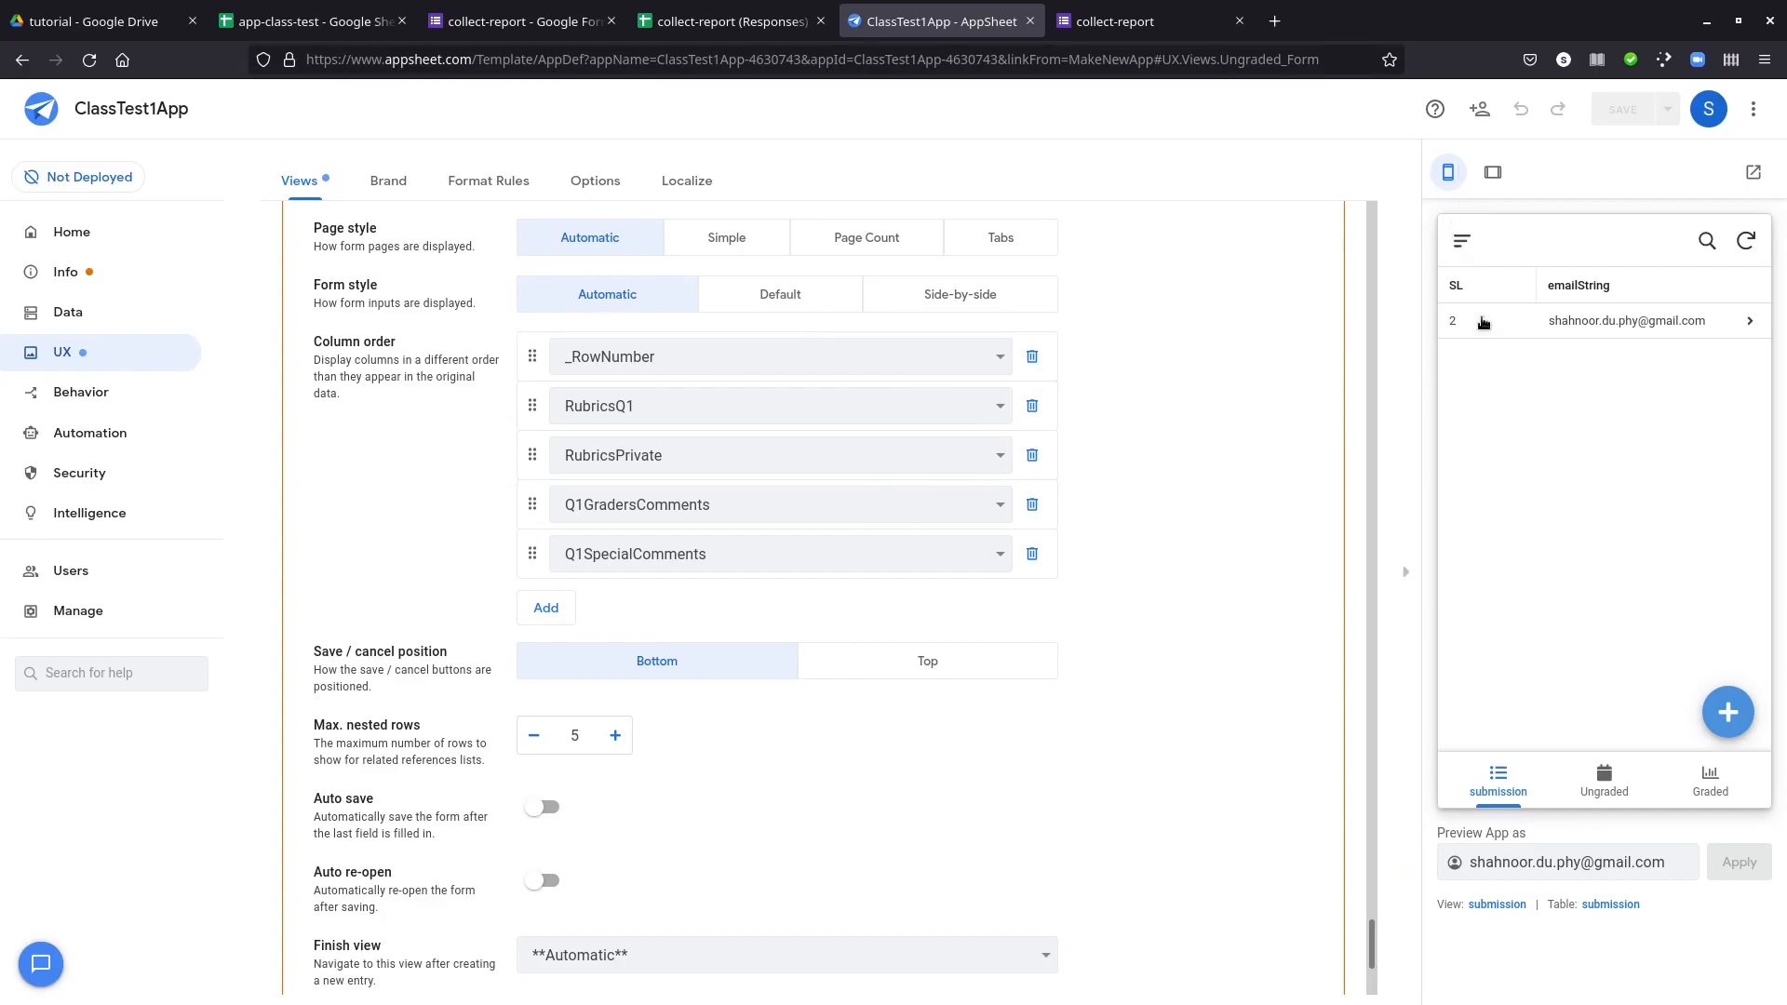
click(1607, 780)
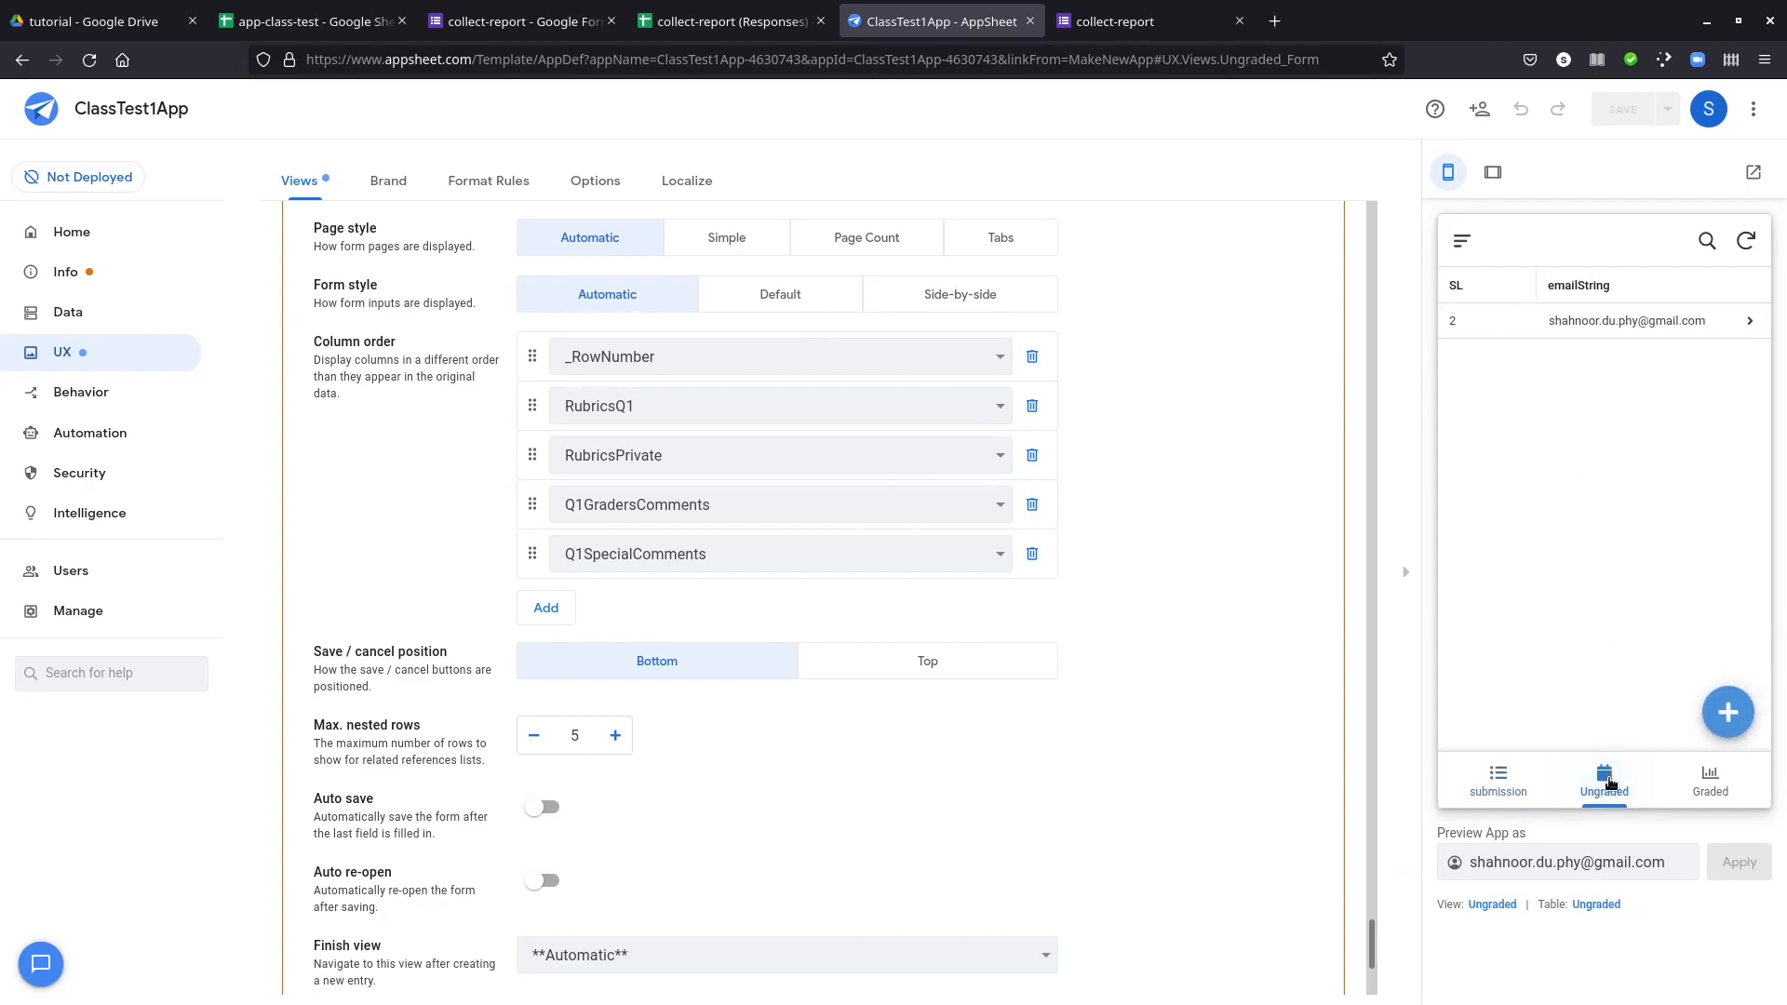
click(1709, 793)
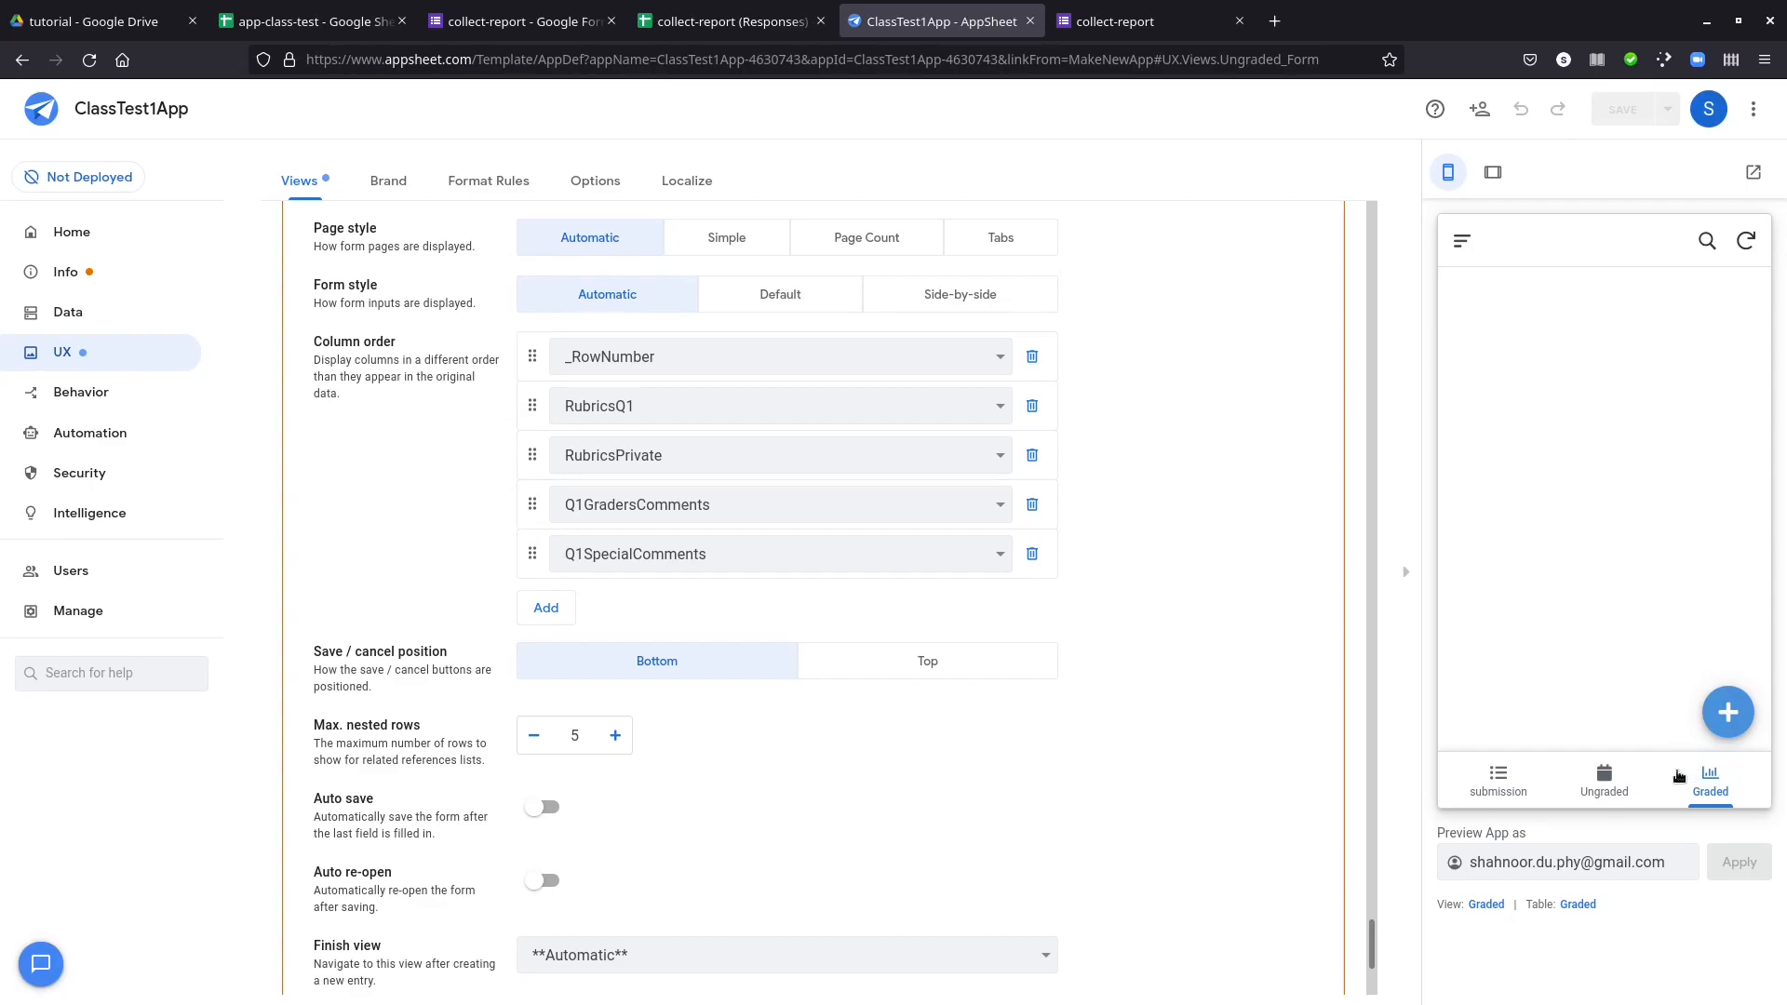
click(1605, 785)
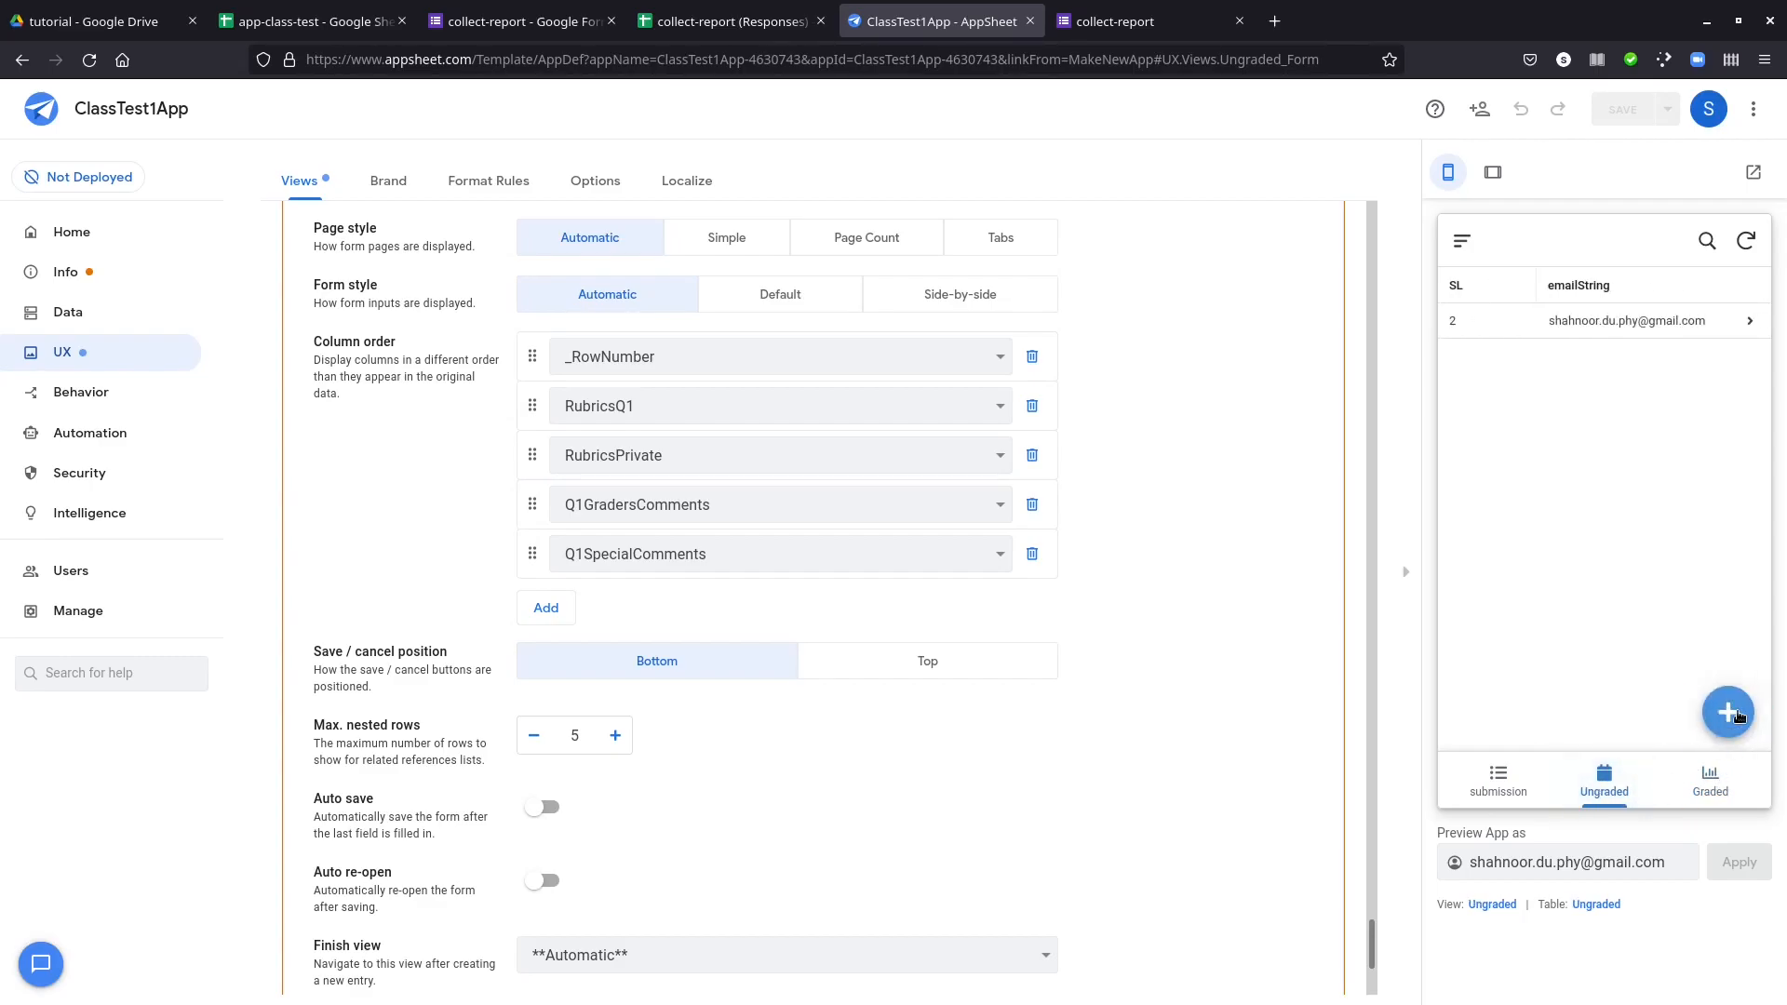
click(1508, 784)
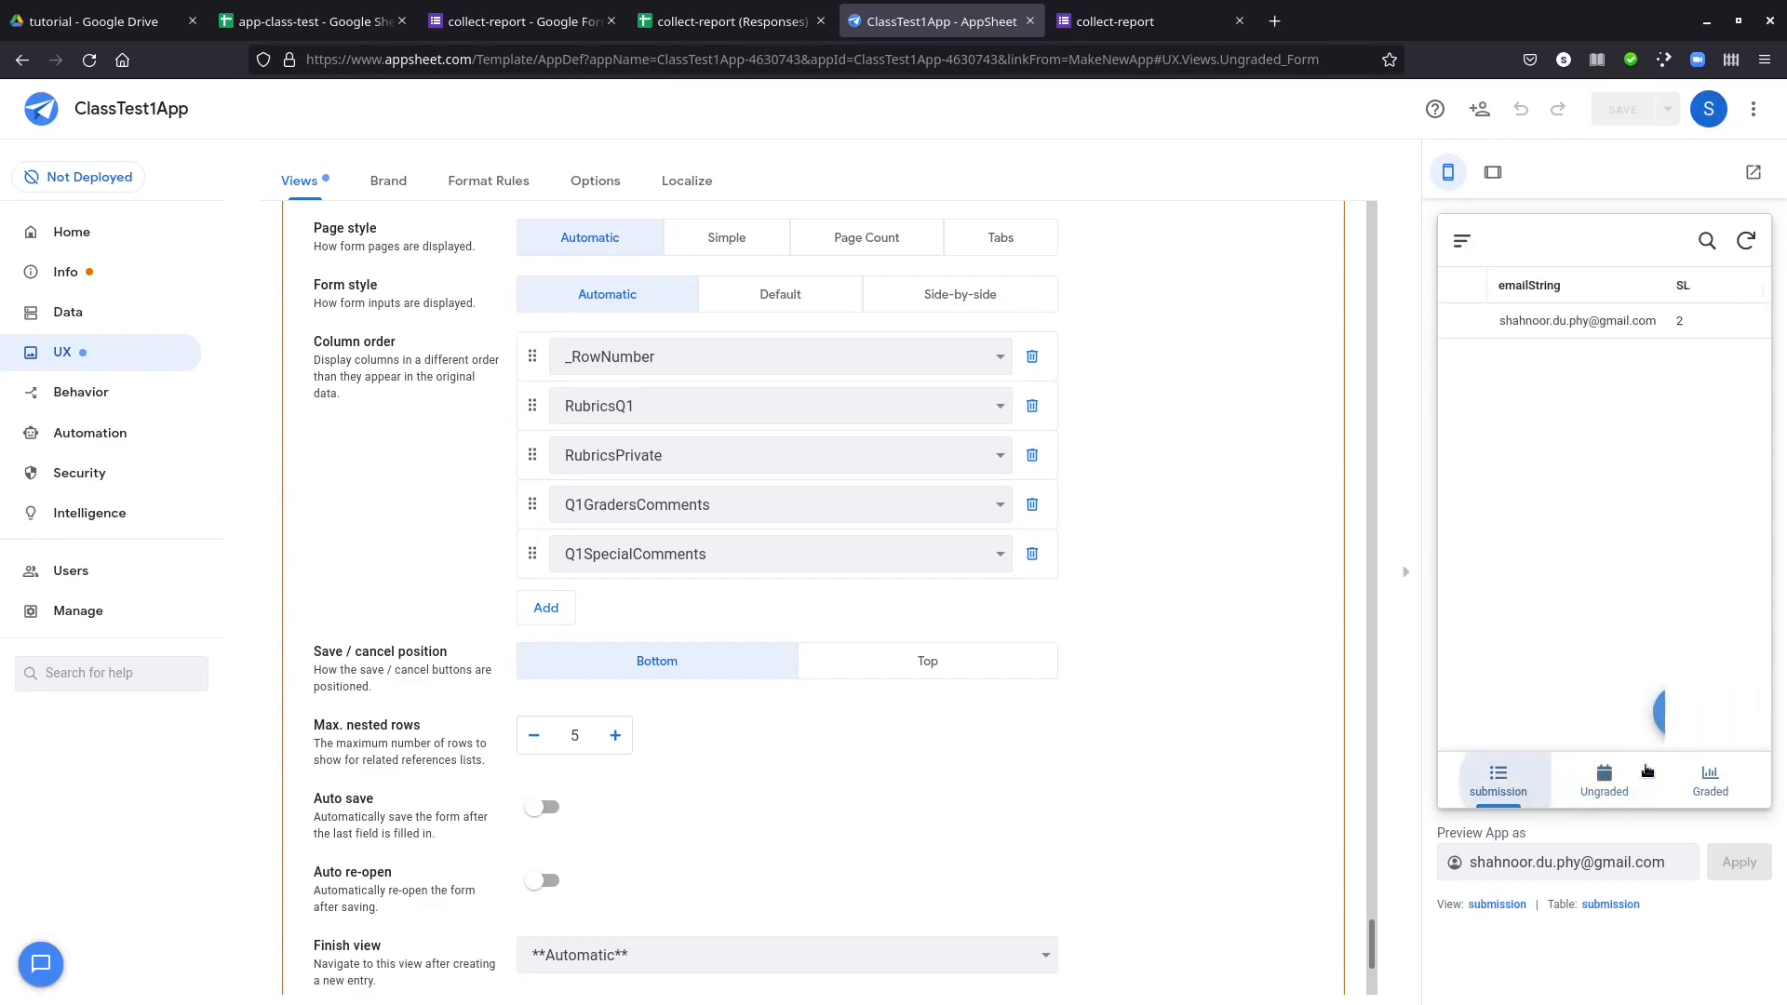
click(1710, 780)
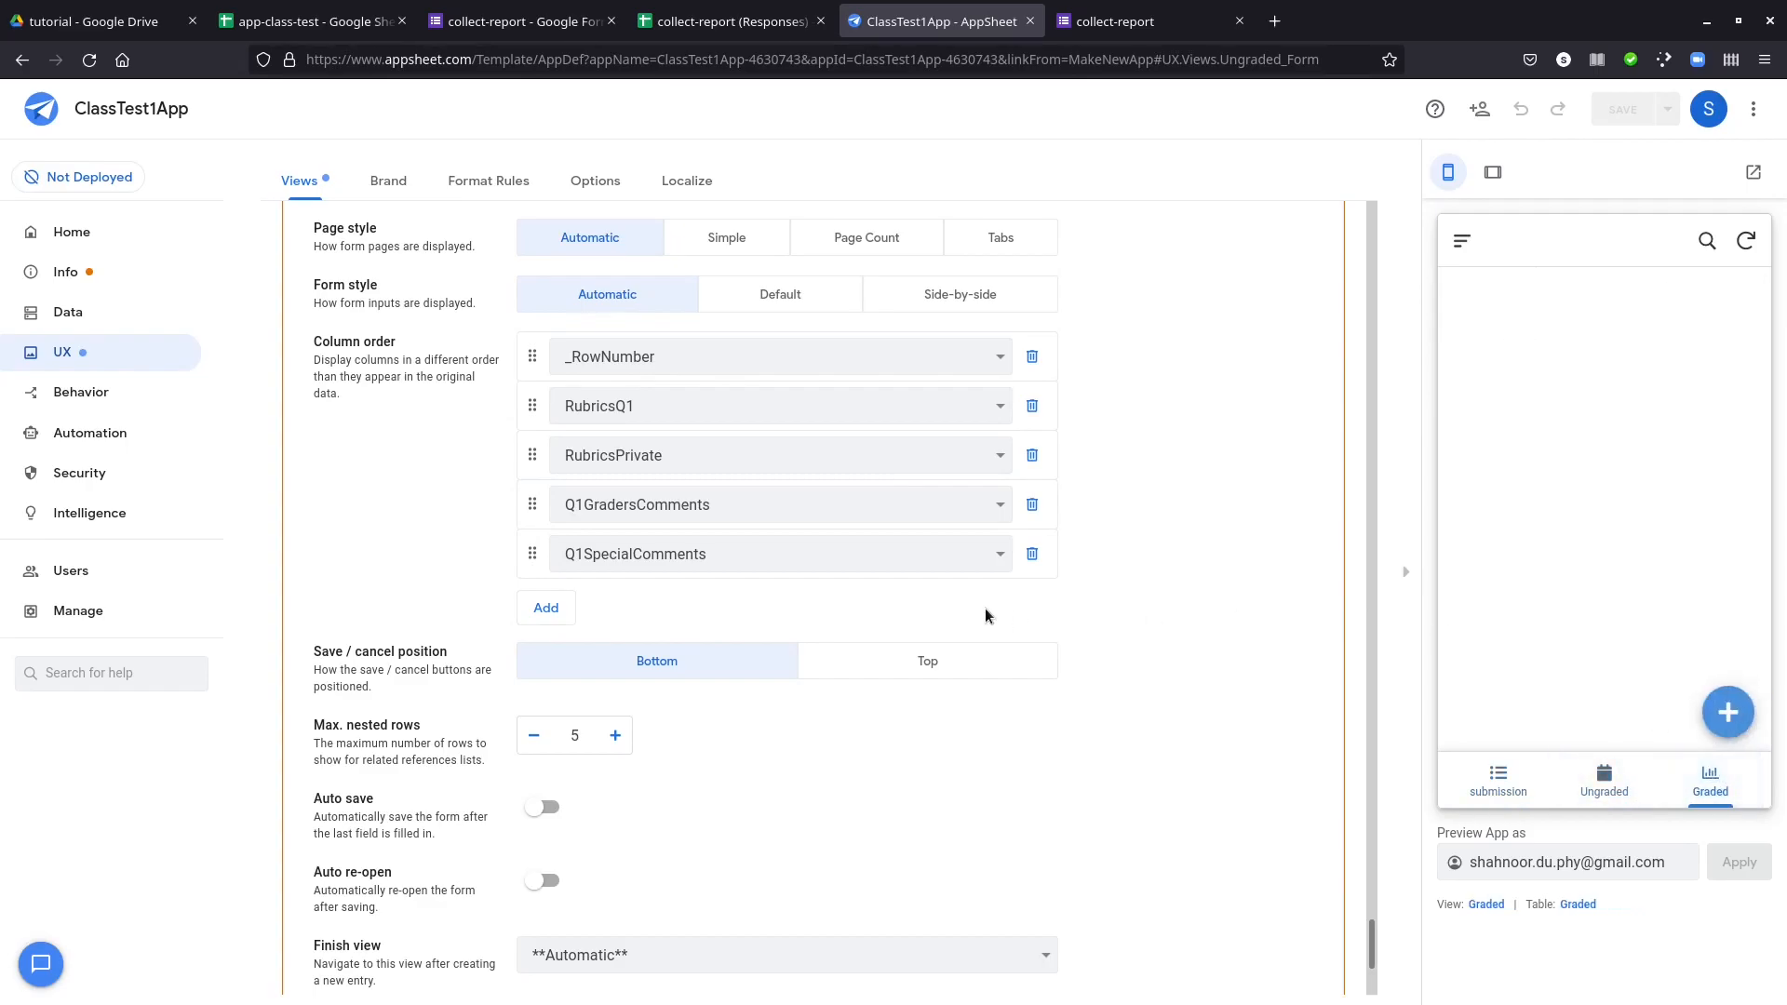
- Disallow adds for the submission table in the data settings, keeping updates allowed, and save the app
click(136, 322)
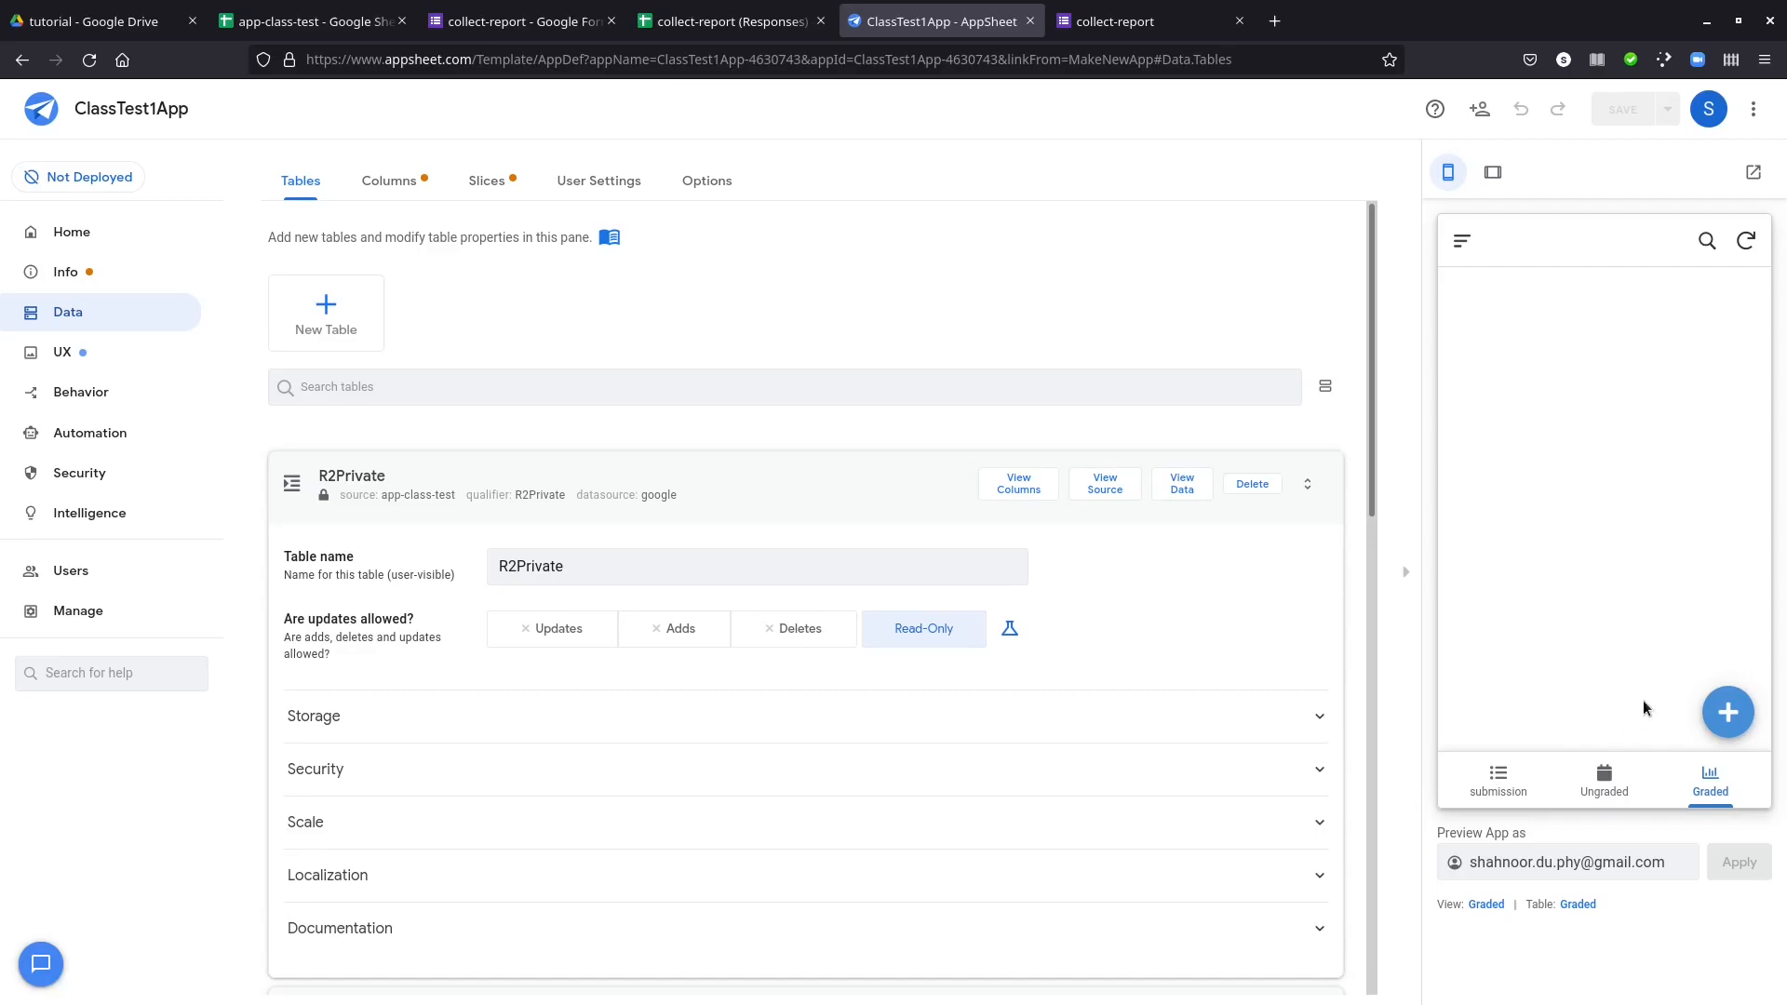
scroll(1073, 698, down, 10)
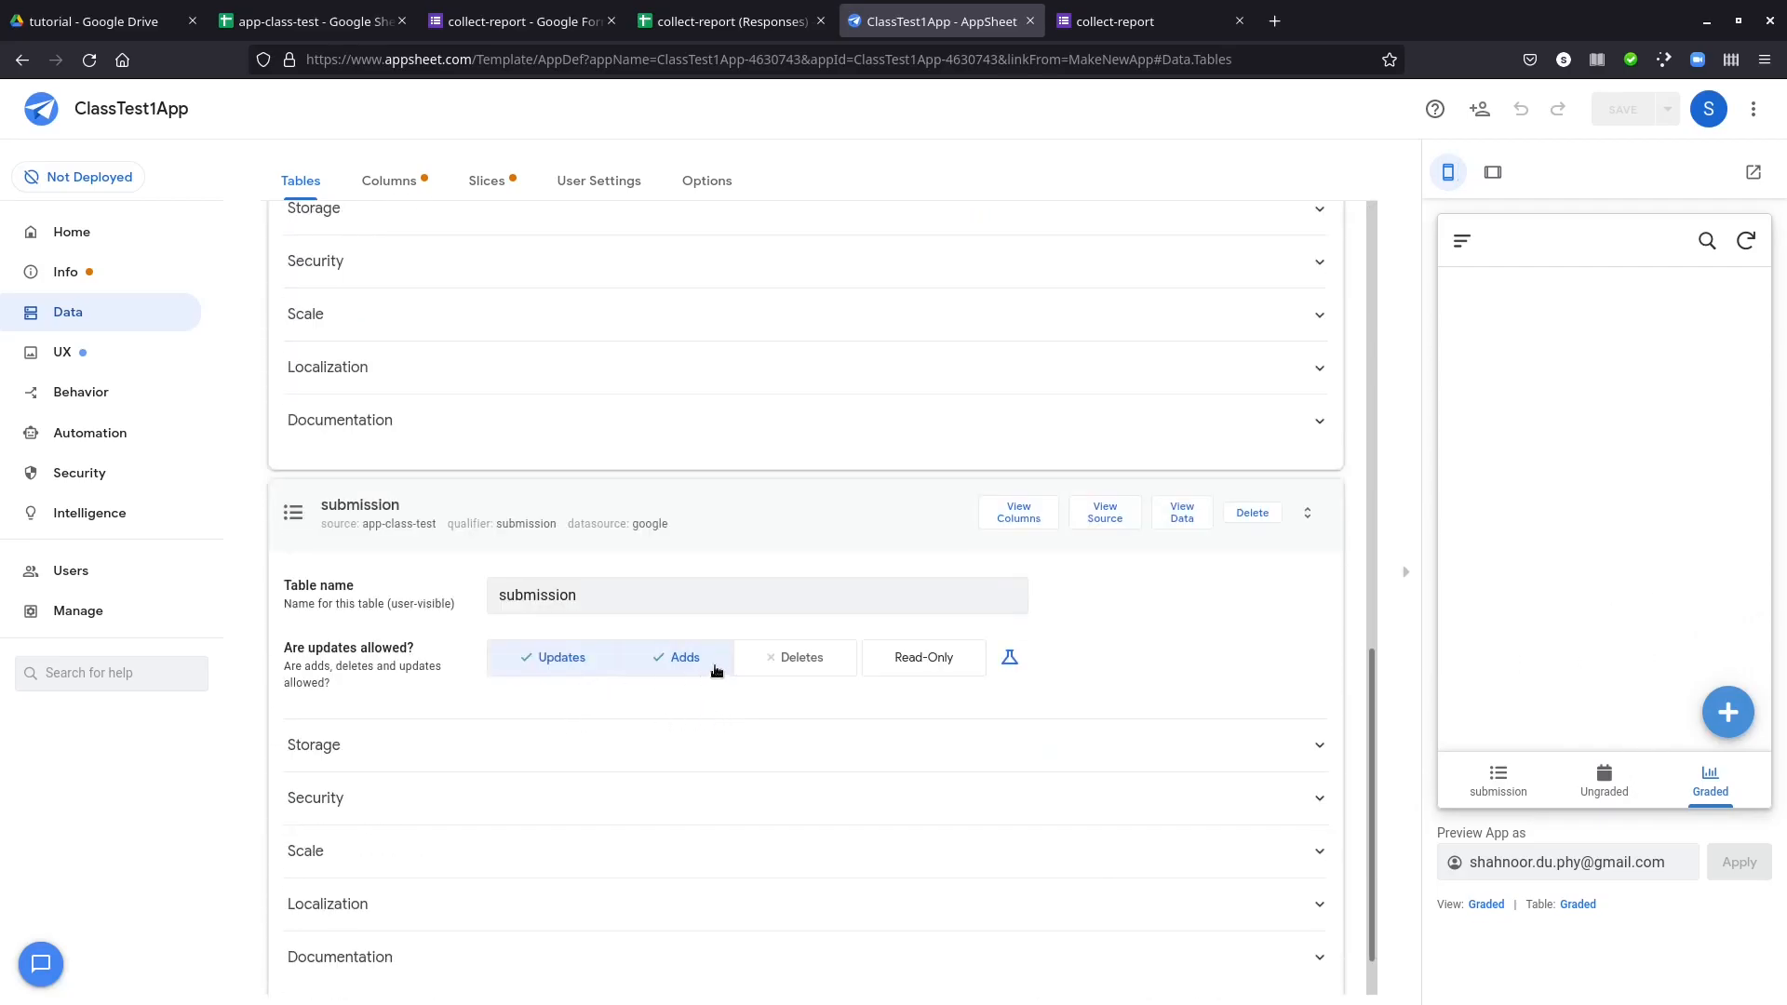
click(716, 662)
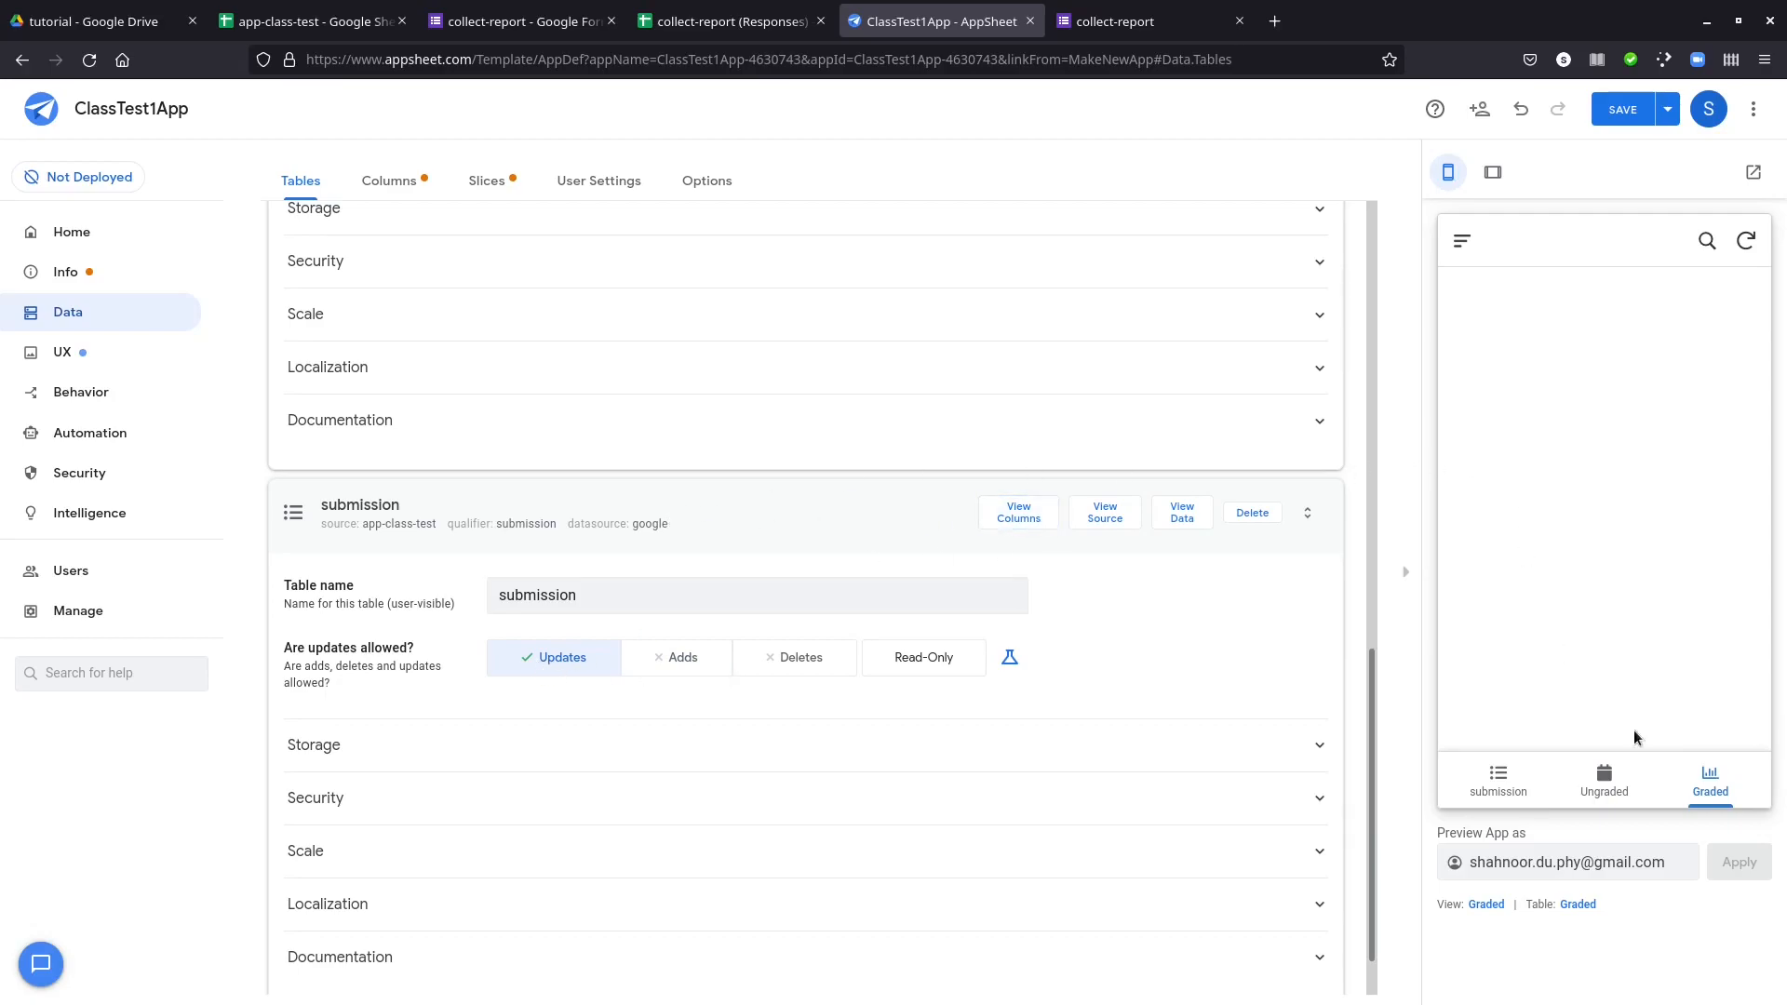
click(1620, 785)
click(119, 352)
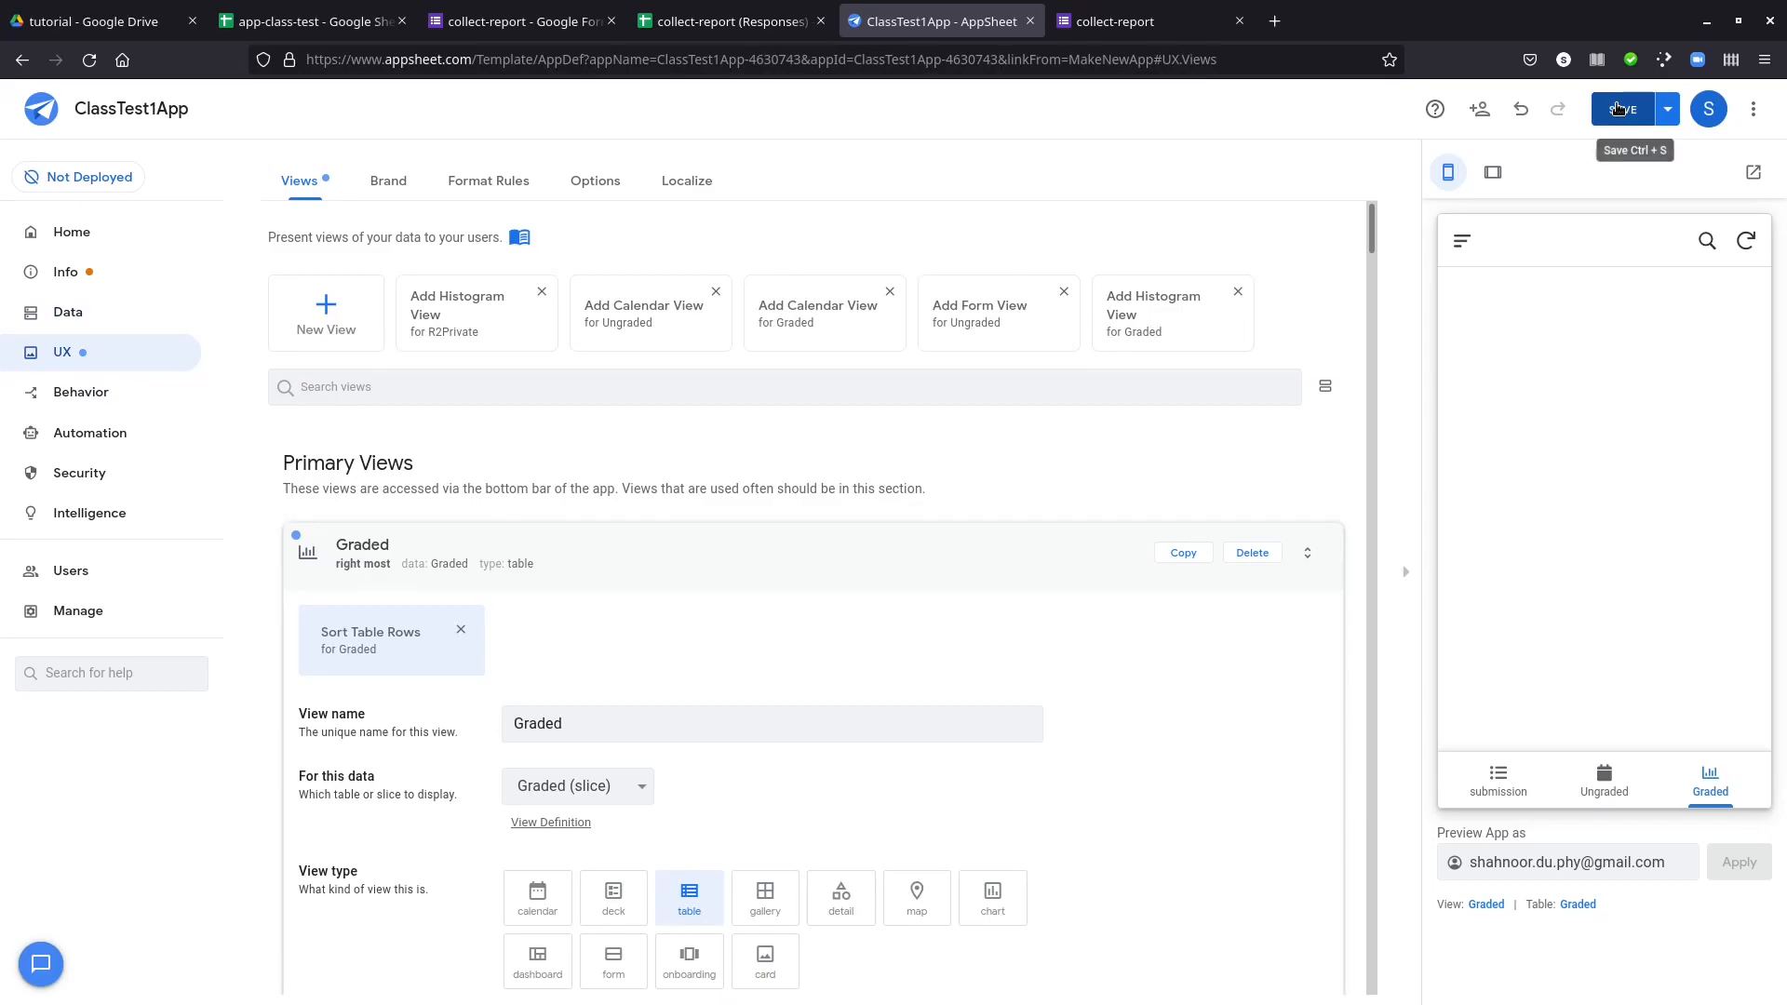
click(1621, 122)
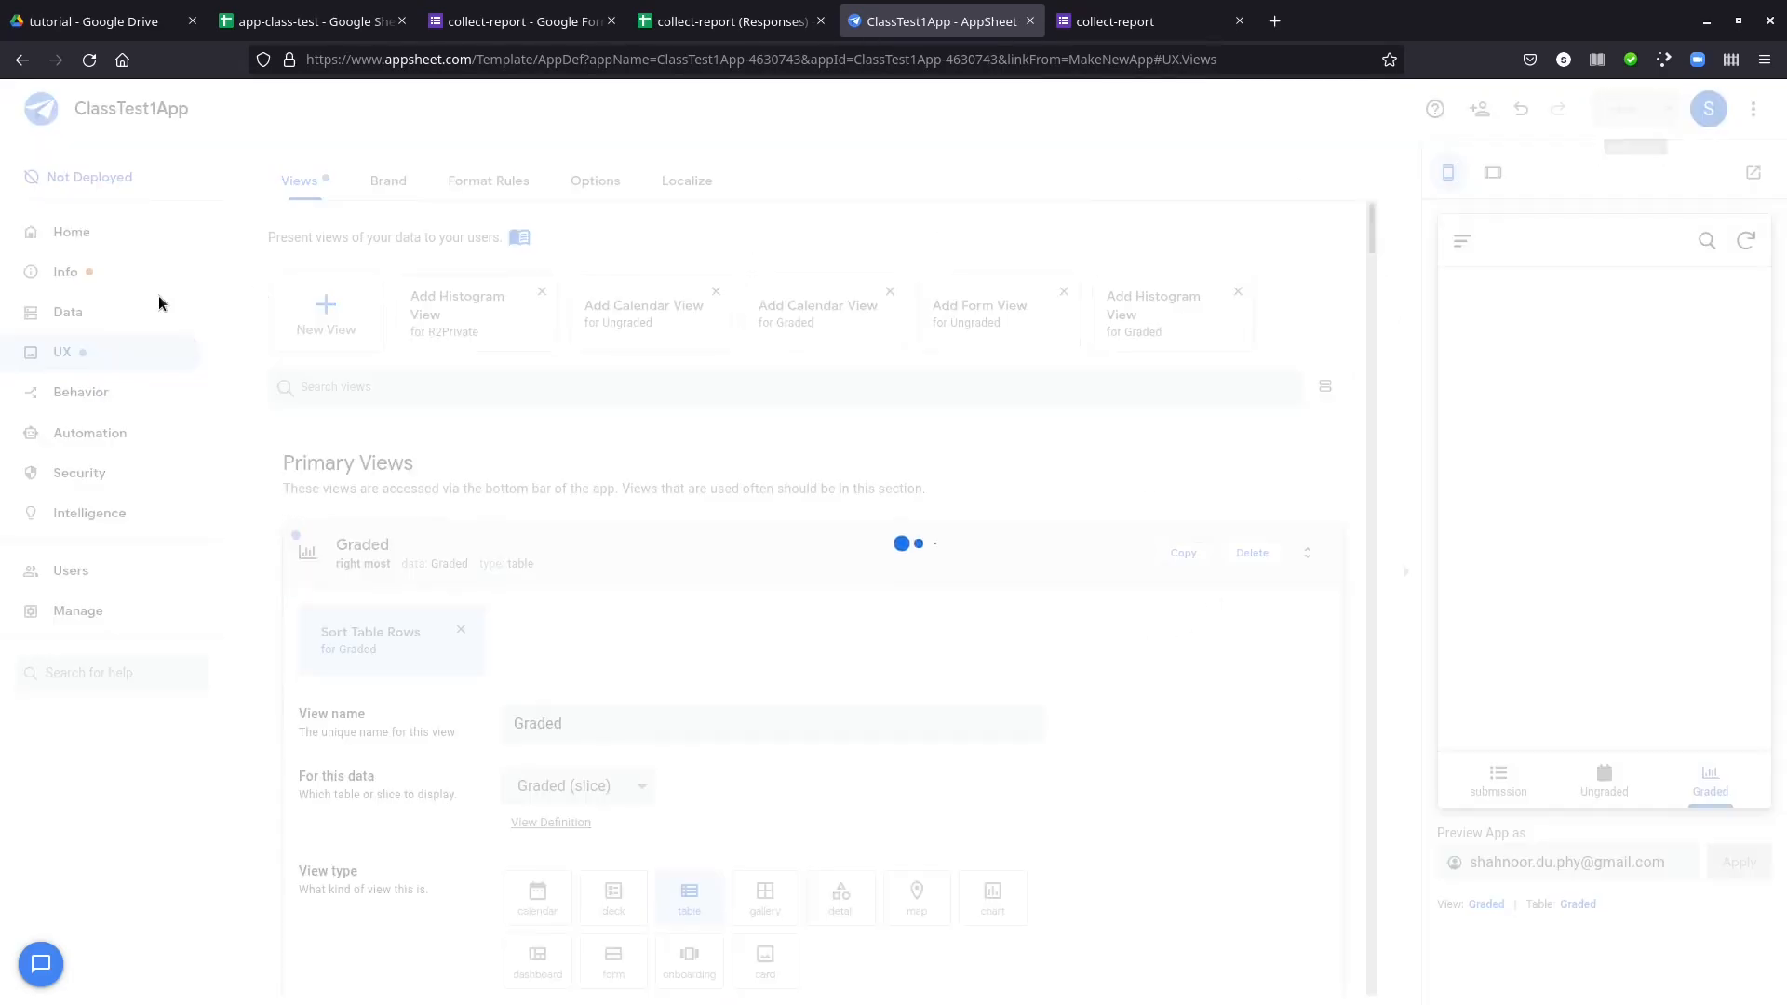